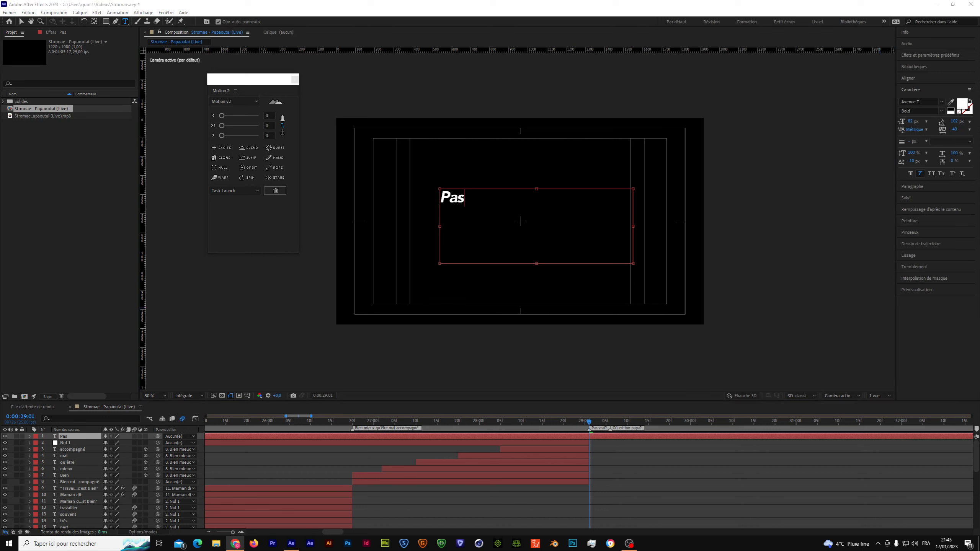
- Complete the new text layer's wording as "Pas vrai ?"
drag(470, 202, 430, 197)
right_click(448, 198)
click(545, 231)
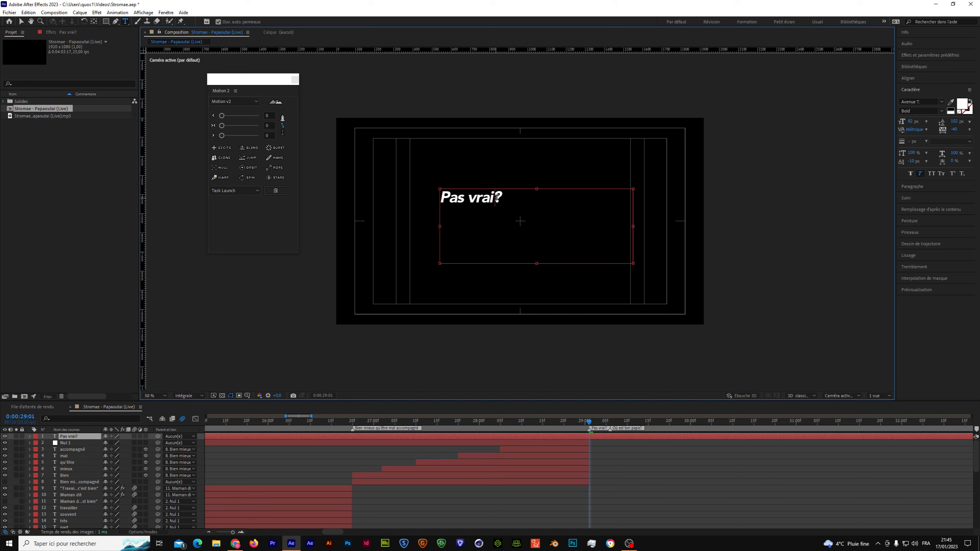
- Remove the faux italic from "Pas vrai ?" and set its font to Brandon Text Bold
drag(509, 197, 433, 193)
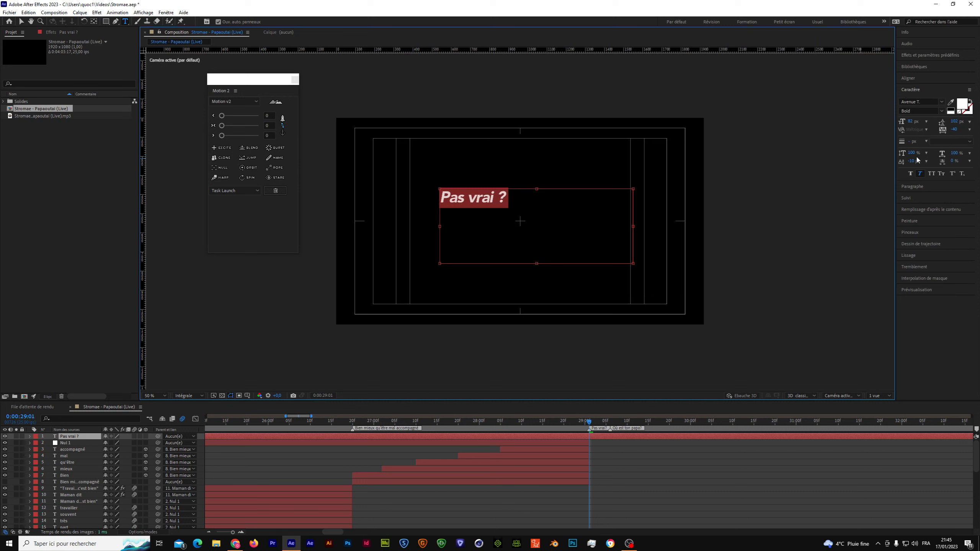
click(920, 174)
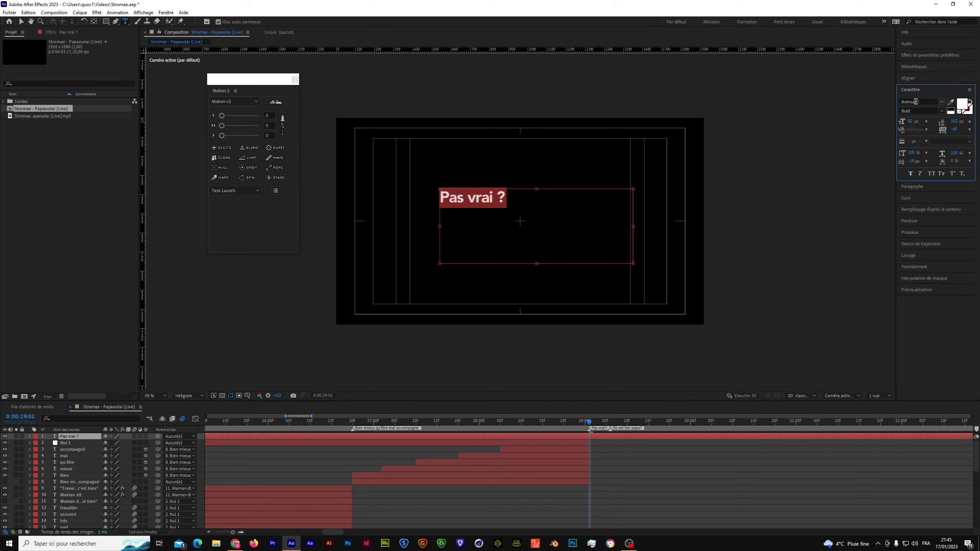
click(928, 101)
text(brandon)
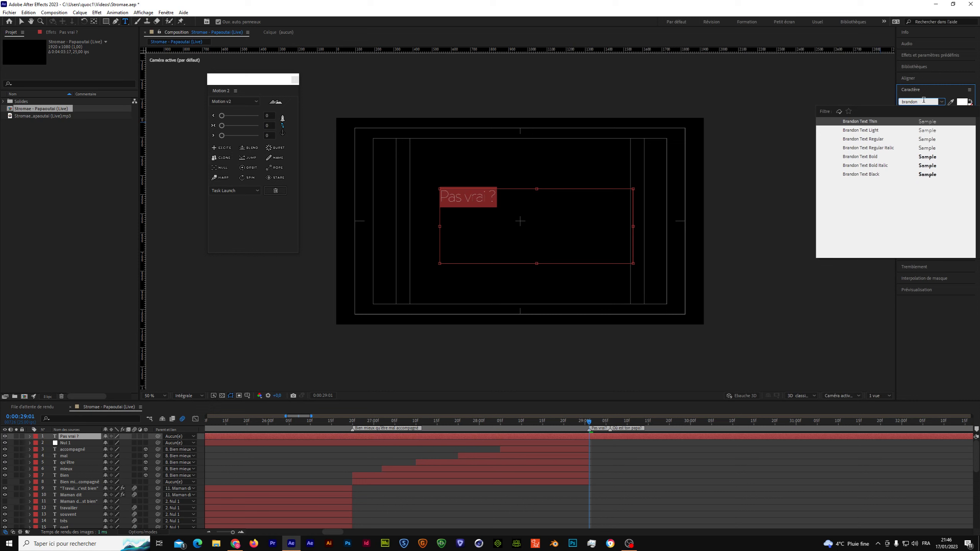
click(868, 157)
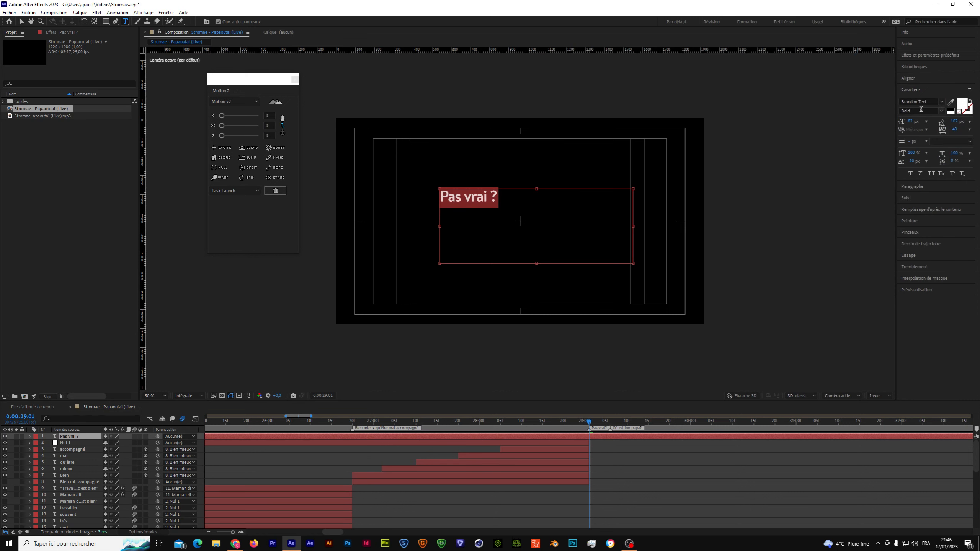
- Center-align the "Pas vrai ?" paragraph and resize its text box sideways to the two inner vertical guides
click(926, 186)
click(913, 112)
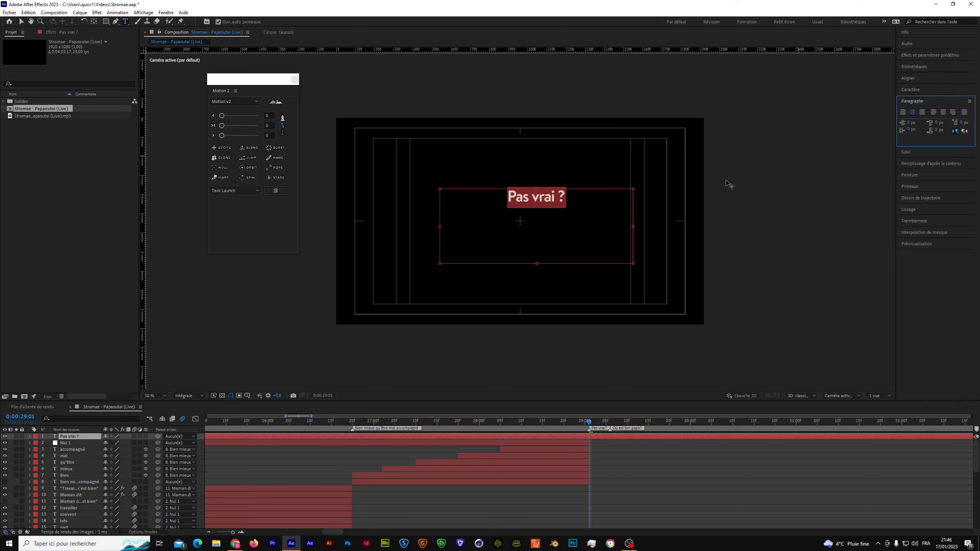
drag(441, 226, 410, 225)
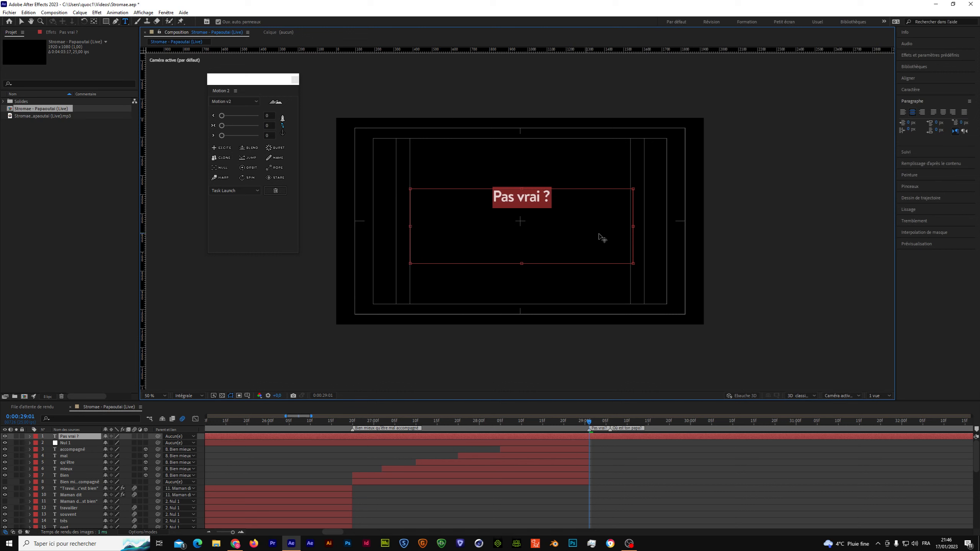
drag(635, 226, 631, 226)
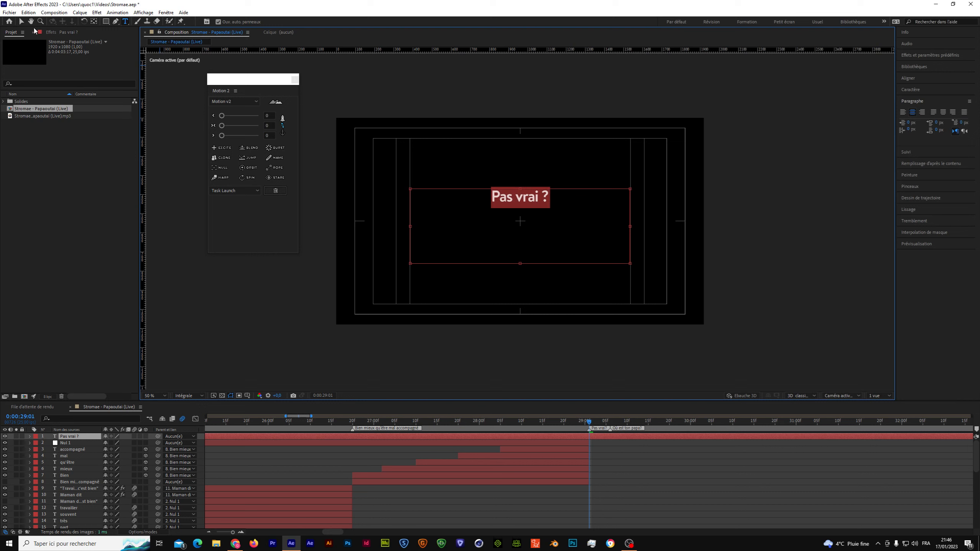
click(21, 22)
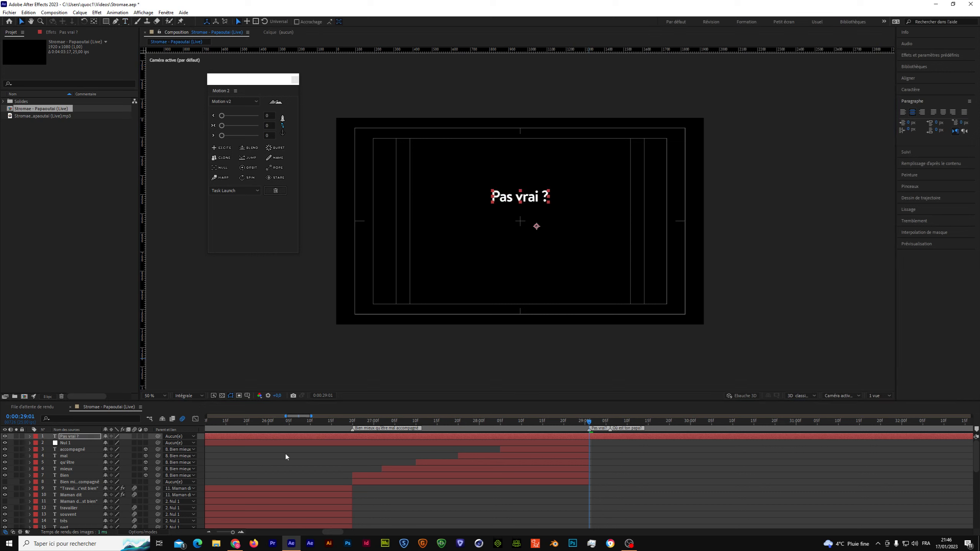
- Launch the Windows Loupe magnifier and move its window away from the composition
click(103, 545)
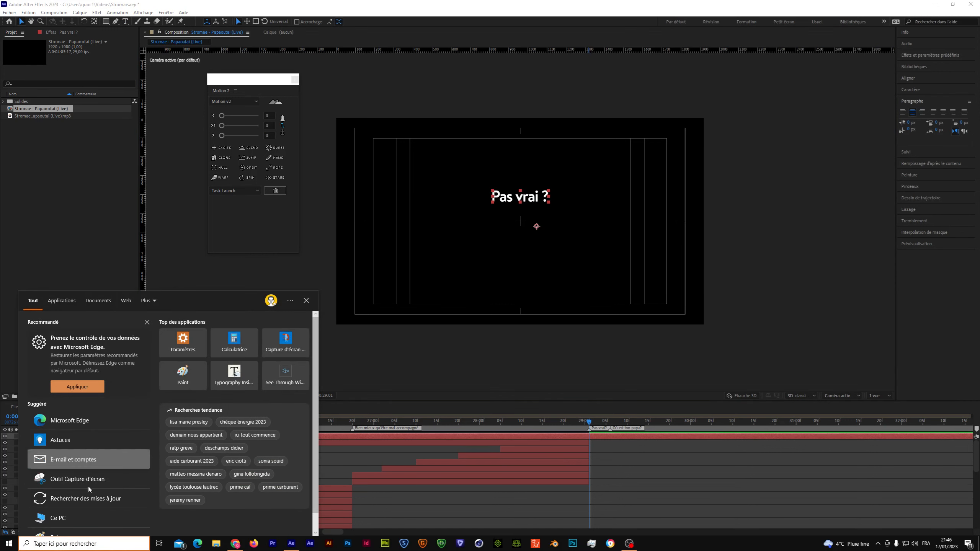
text(loupe)
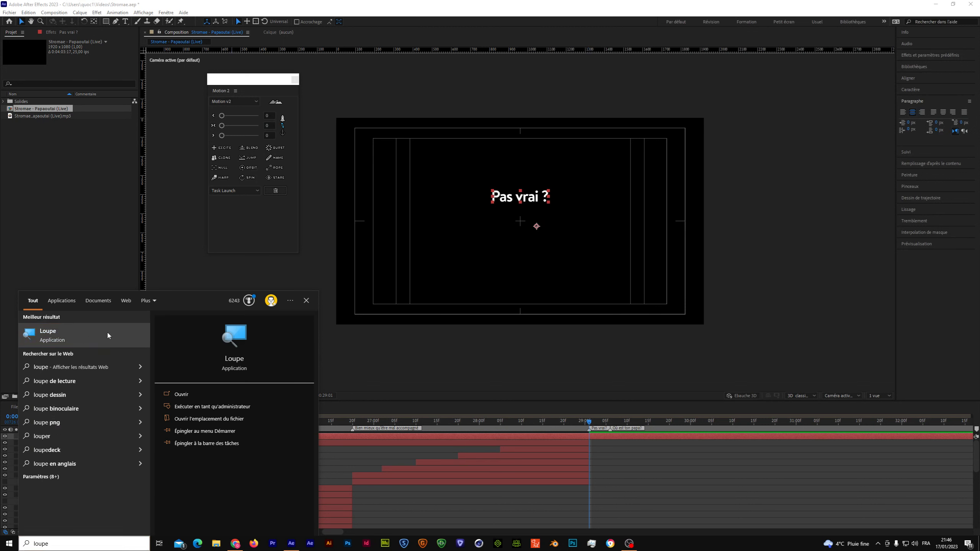
click(82, 336)
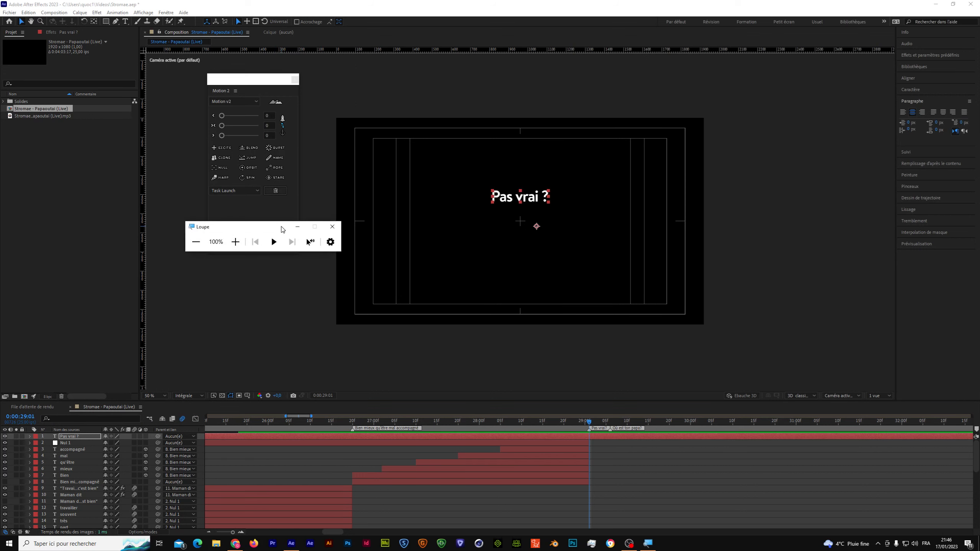
drag(282, 227, 158, 164)
- Close the Motion 2 panel, move the Loupe window over the project area, and reopen Motion 2
click(241, 202)
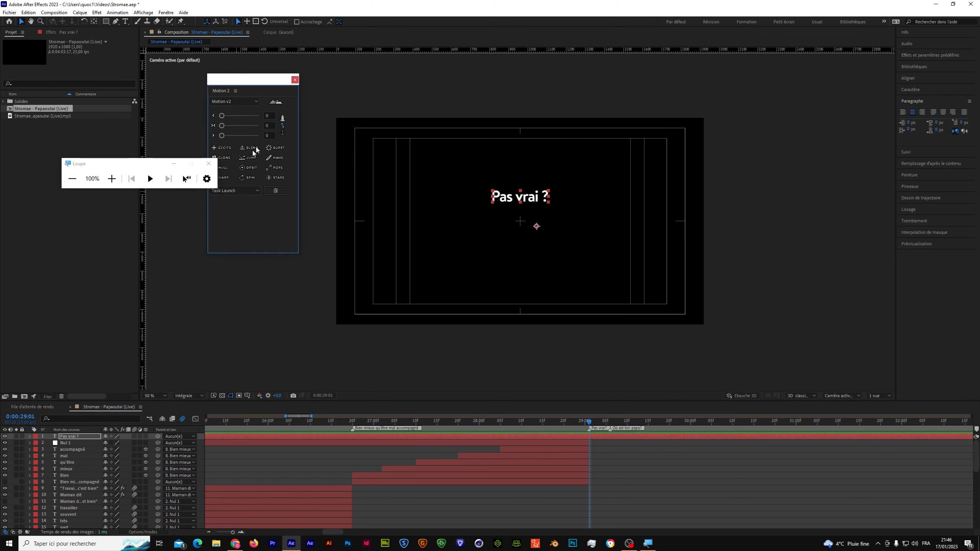
click(296, 77)
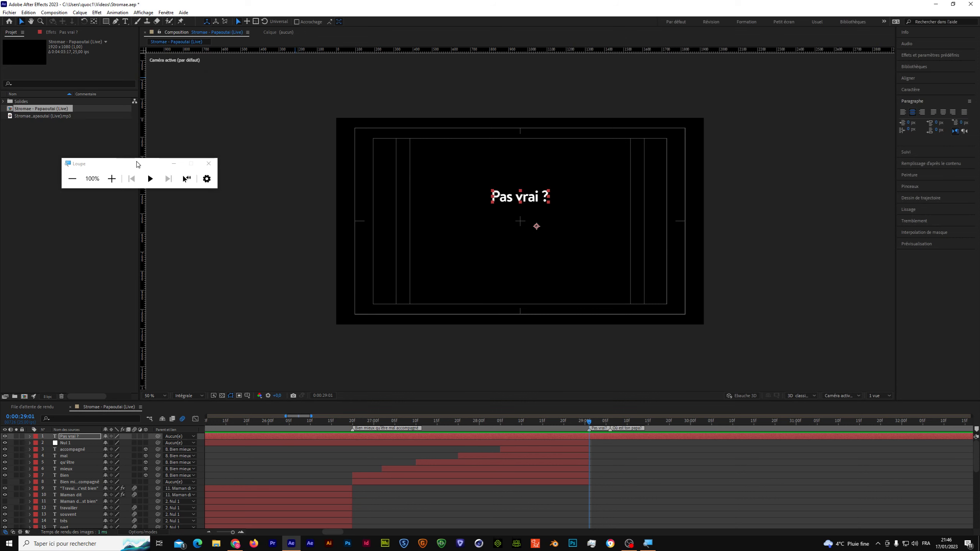
drag(138, 165, 94, 138)
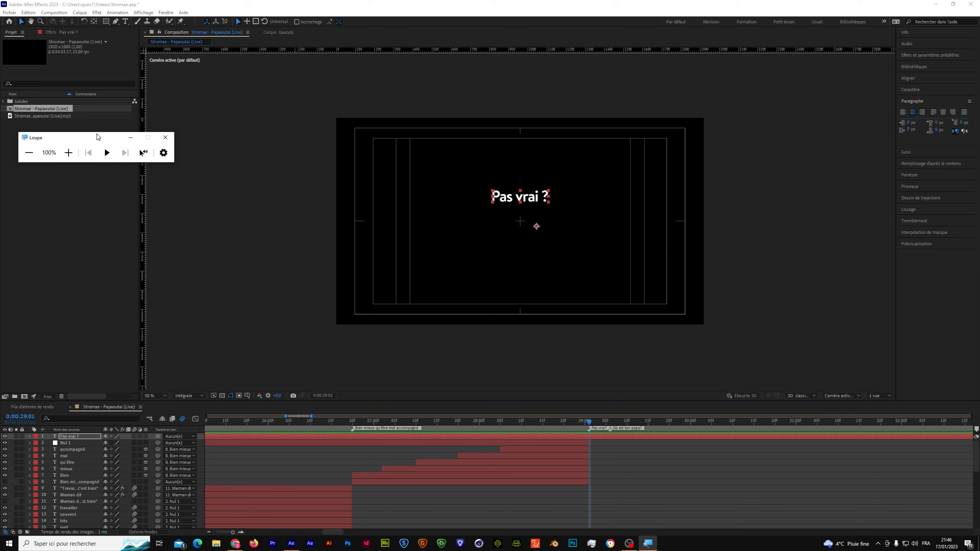
click(165, 13)
mouse_move(166, 547)
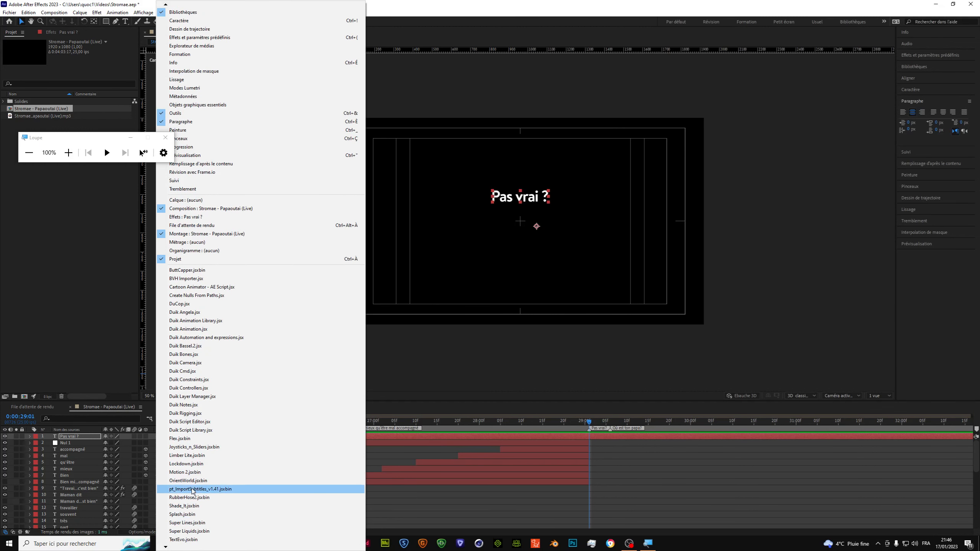
click(191, 472)
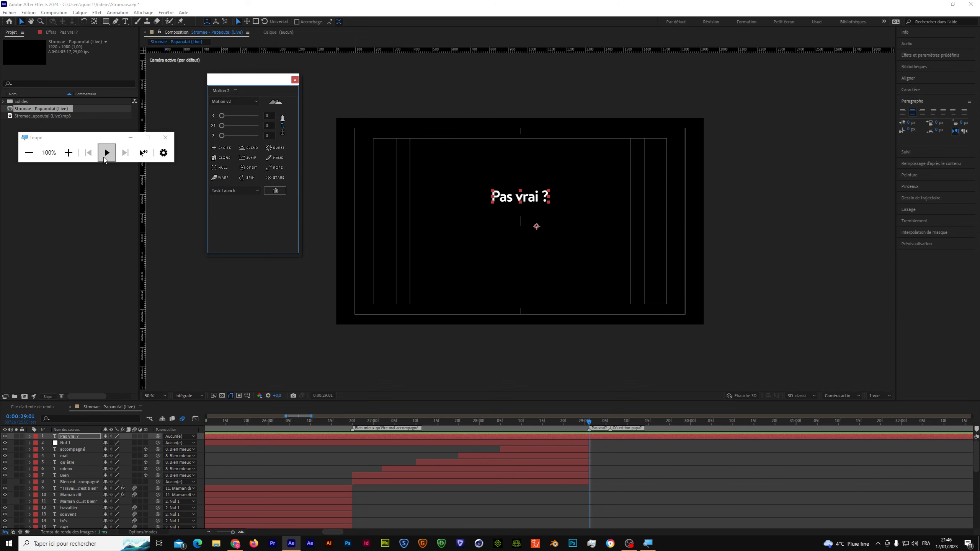
- Magnify the screen to 200%, show Motion 2's anchor-point grid, and move it with the Loupe window beside the text
click(68, 153)
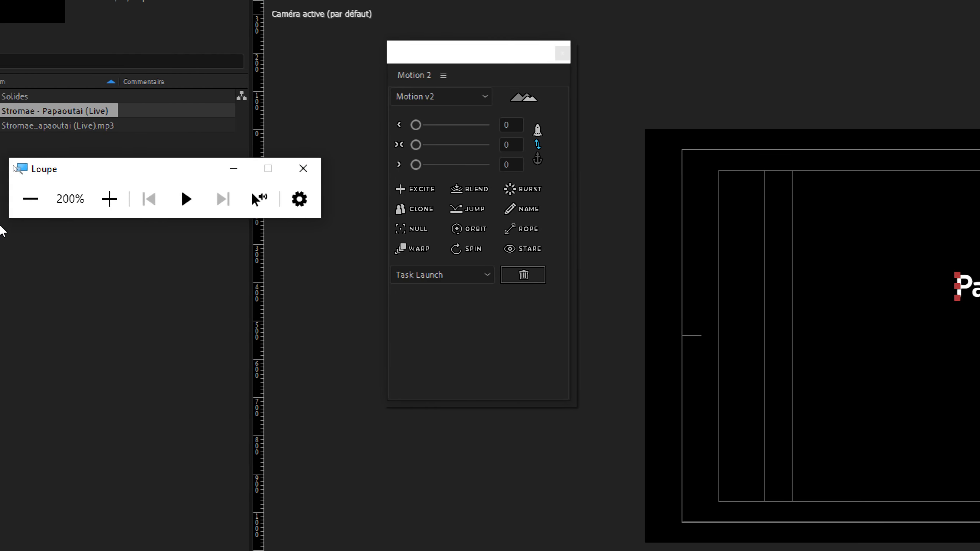
click(542, 159)
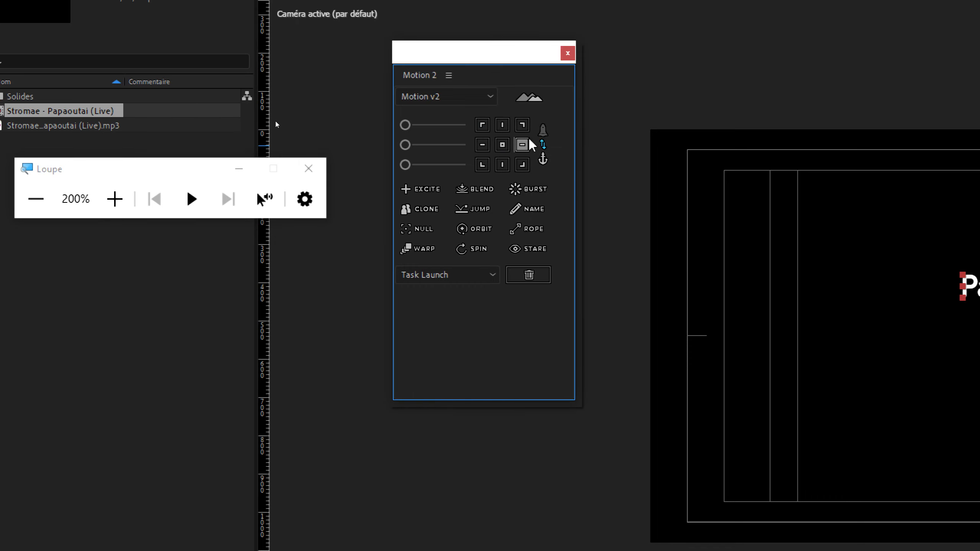
drag(506, 49, 837, 139)
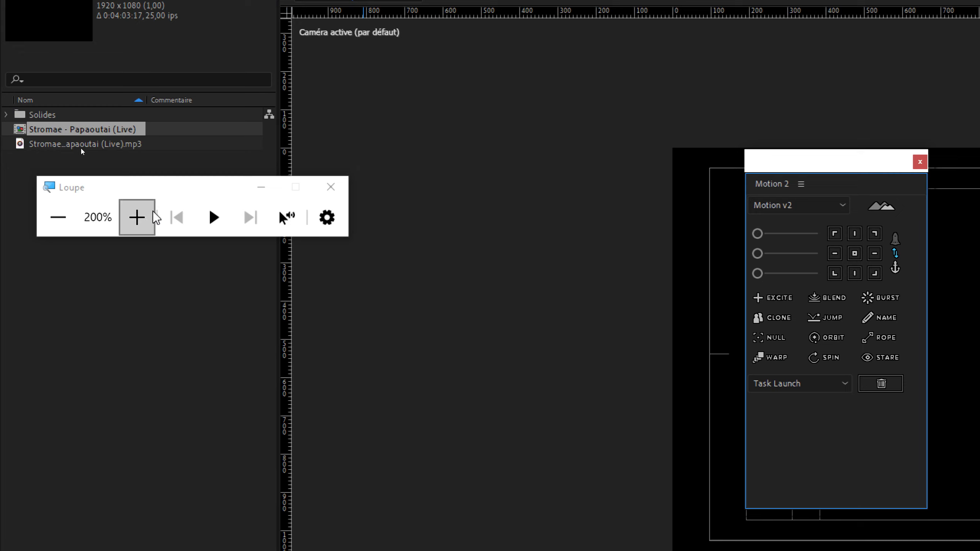
drag(191, 188, 878, 85)
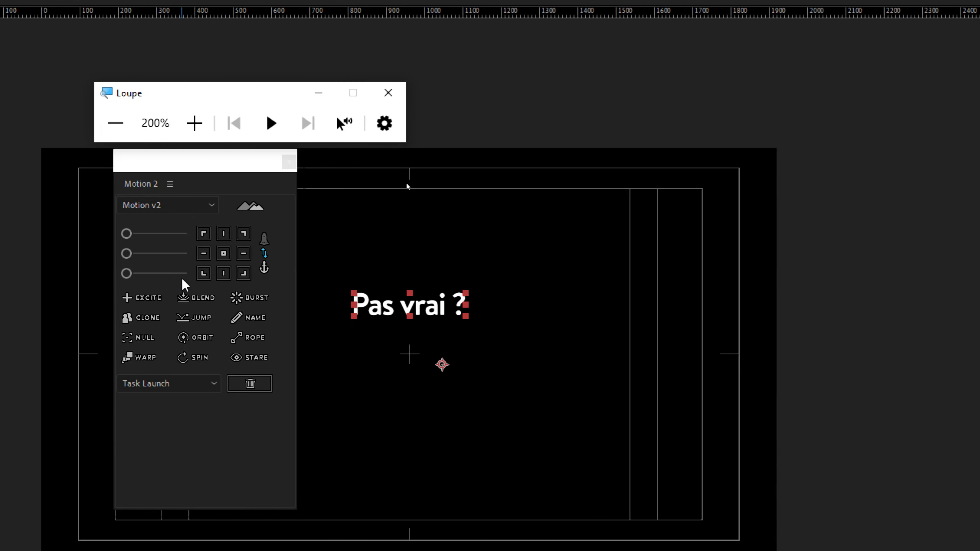
- Move the text layer's anchor point through various corner and edge positions of "Pas vrai ?", finishing at its center
click(224, 254)
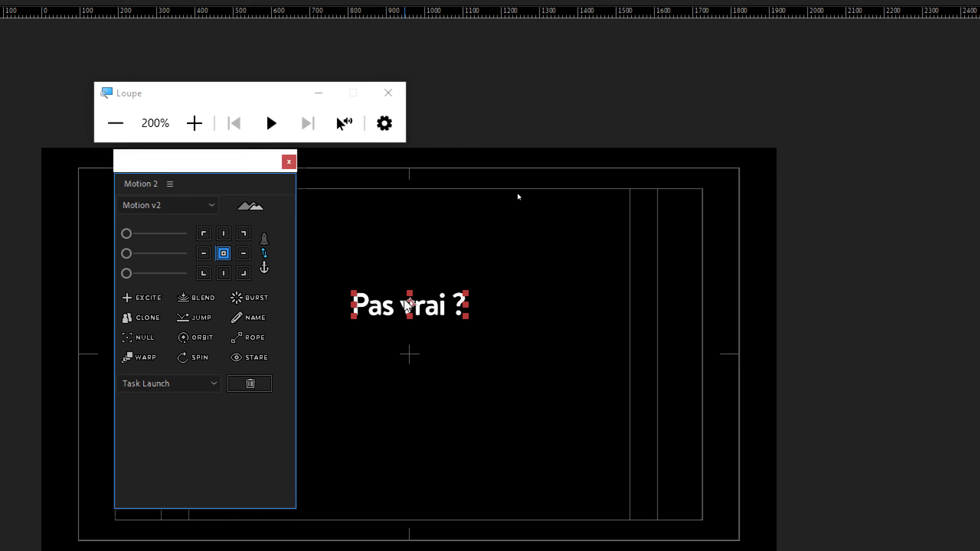
click(244, 234)
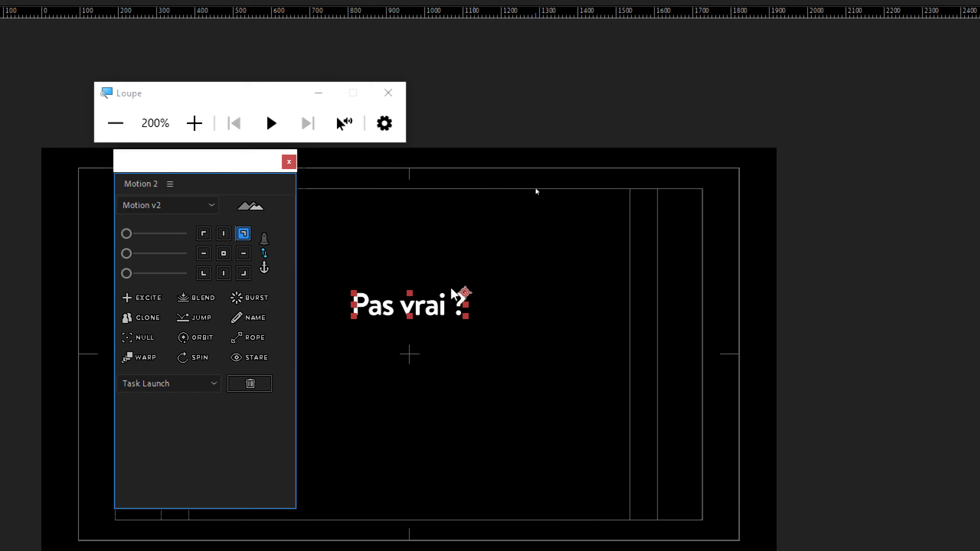
click(243, 254)
click(243, 273)
click(224, 273)
click(204, 274)
click(203, 233)
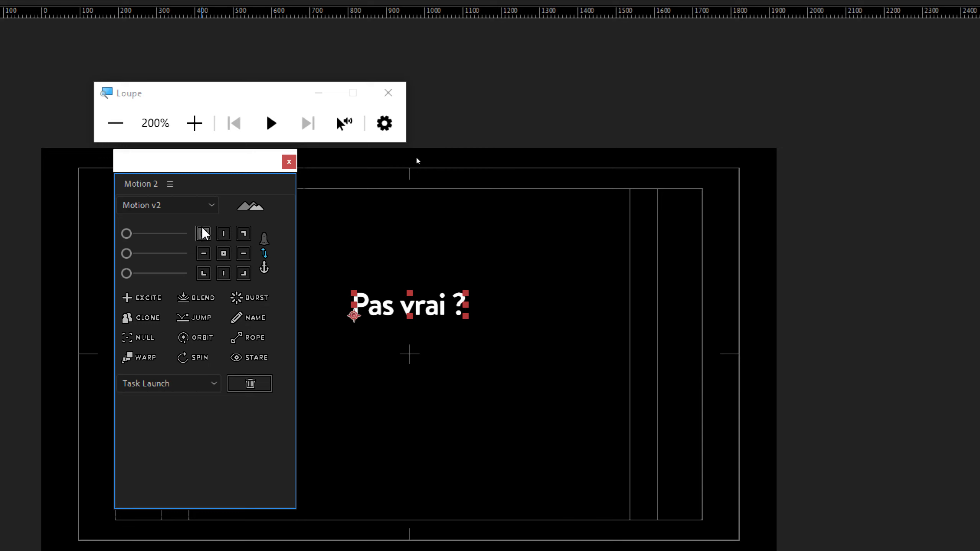
click(224, 233)
click(224, 253)
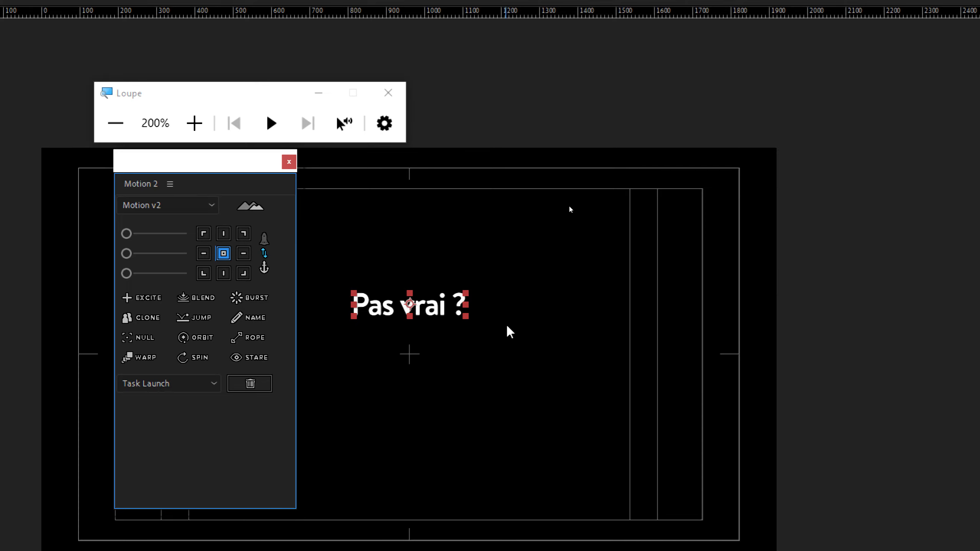
- Reset the screen magnification to 100%, move Motion 2 away from the text, and fit the composition to its viewer
click(116, 123)
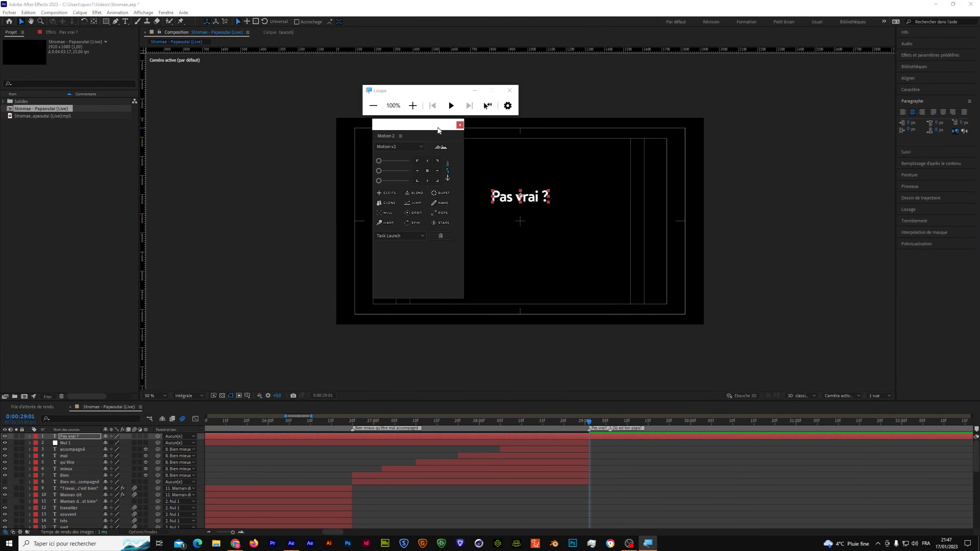
drag(417, 124, 252, 116)
click(166, 394)
click(165, 267)
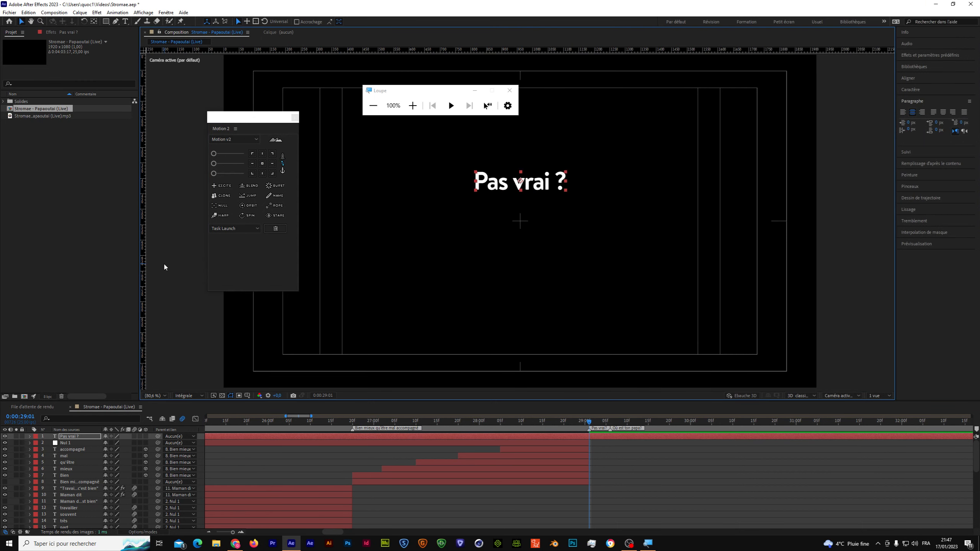
- Launch the Carnac application and move the Motion 2 panel farther away from the text
click(360, 439)
click(85, 544)
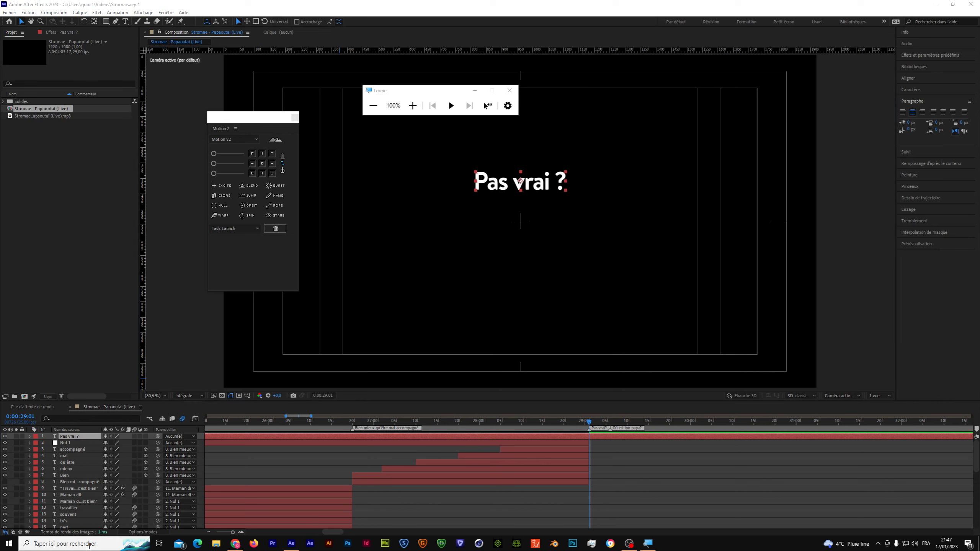
text(carnac)
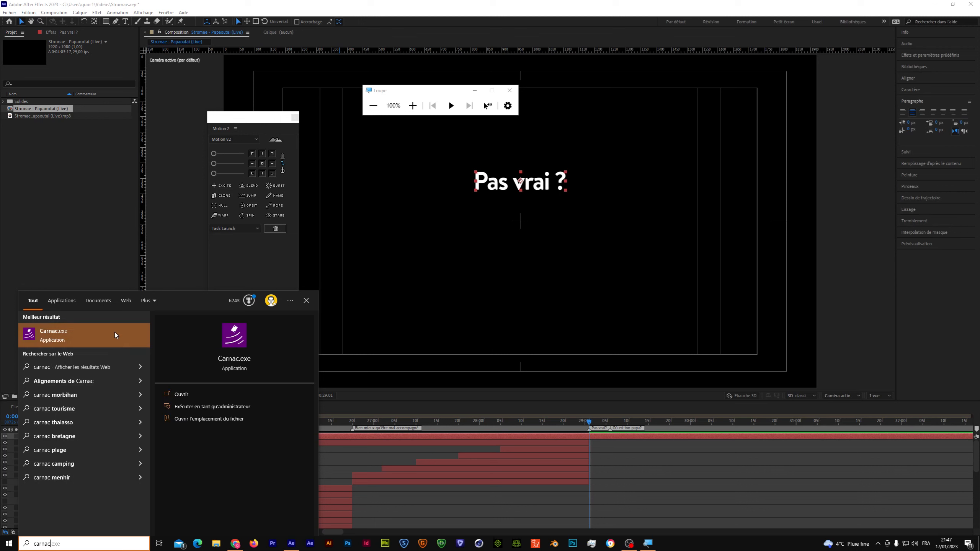
click(114, 335)
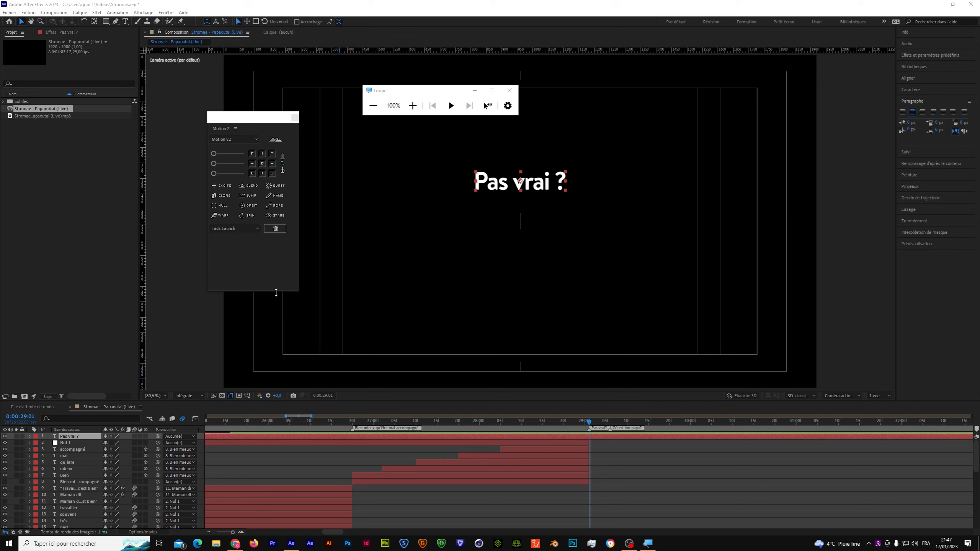
drag(251, 121, 201, 179)
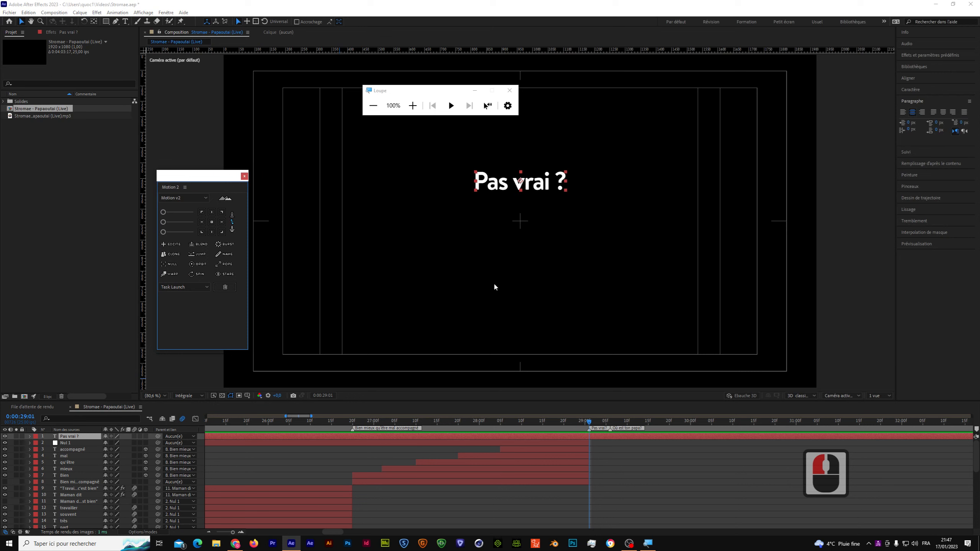
- Align the "Pas vrai ?" layer to the vertical and horizontal center of the composition
click(910, 78)
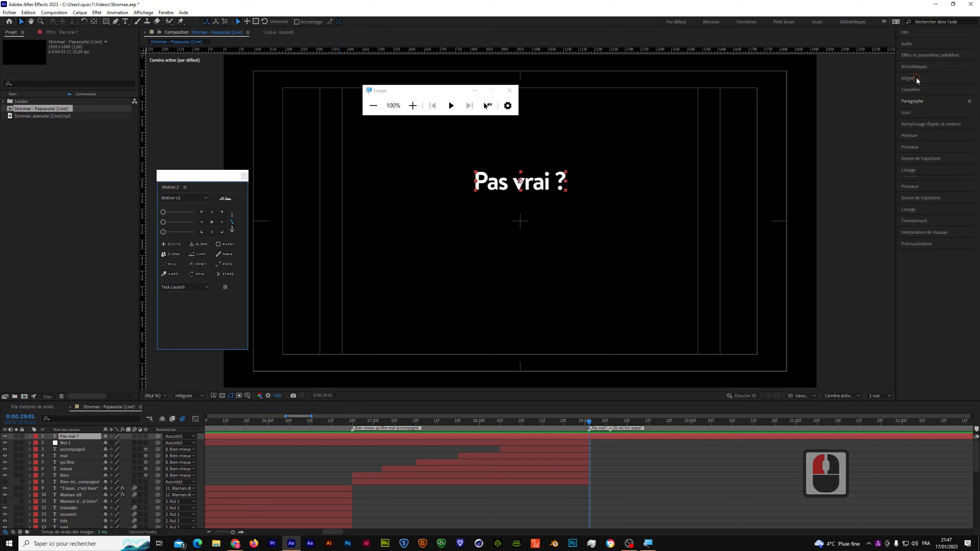
click(954, 104)
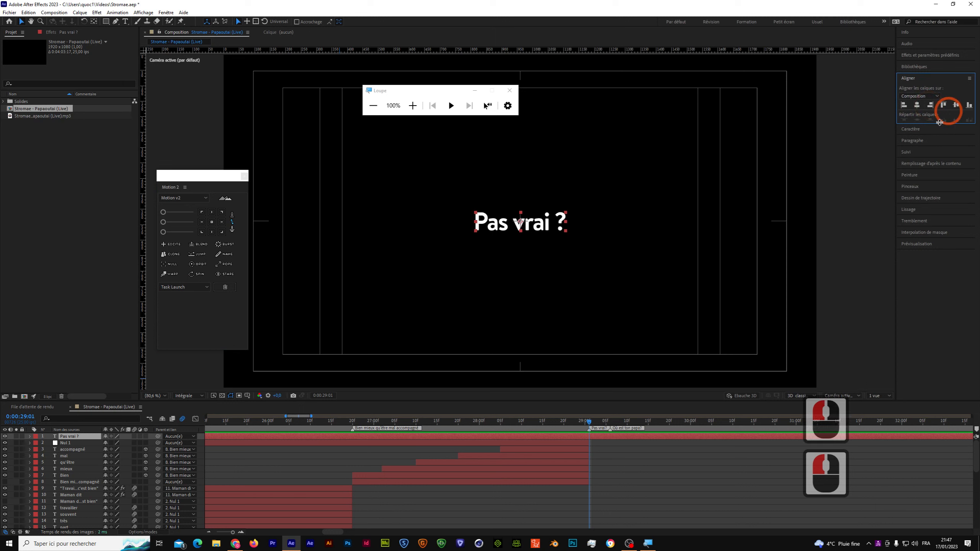
click(917, 104)
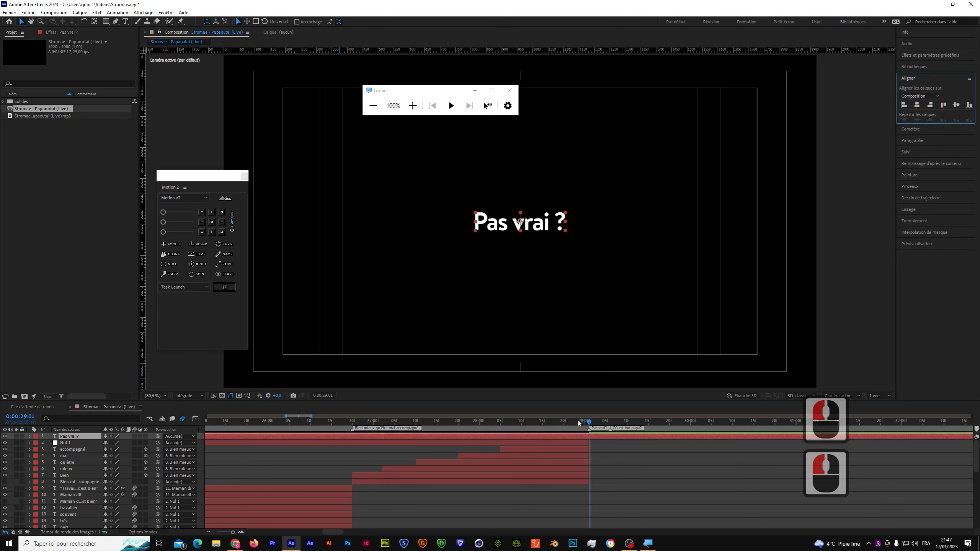
click(609, 444)
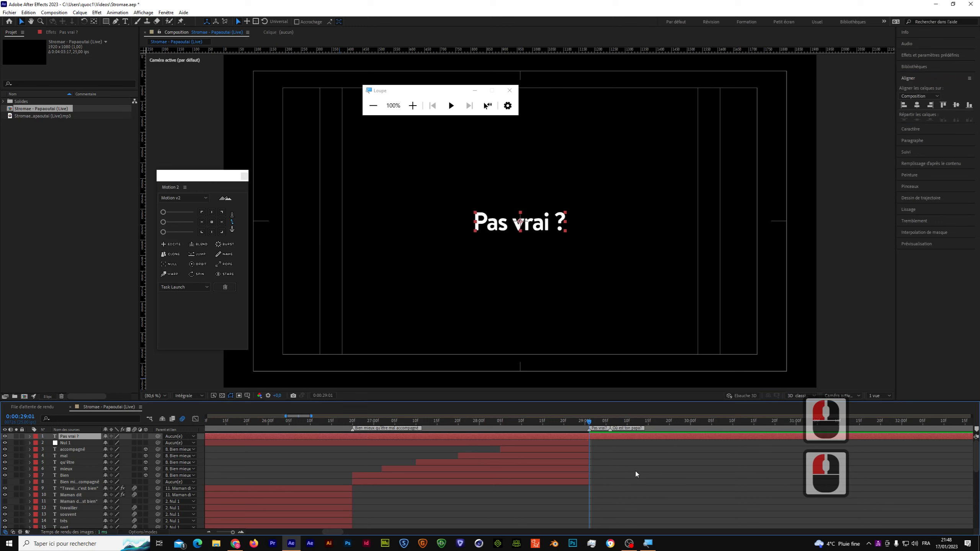
- Magnify the screen to 200%, end the "Pas vrai ?" layer at 0:00:29:06, and return to 0:00:29:01 at normal magnification
click(879, 545)
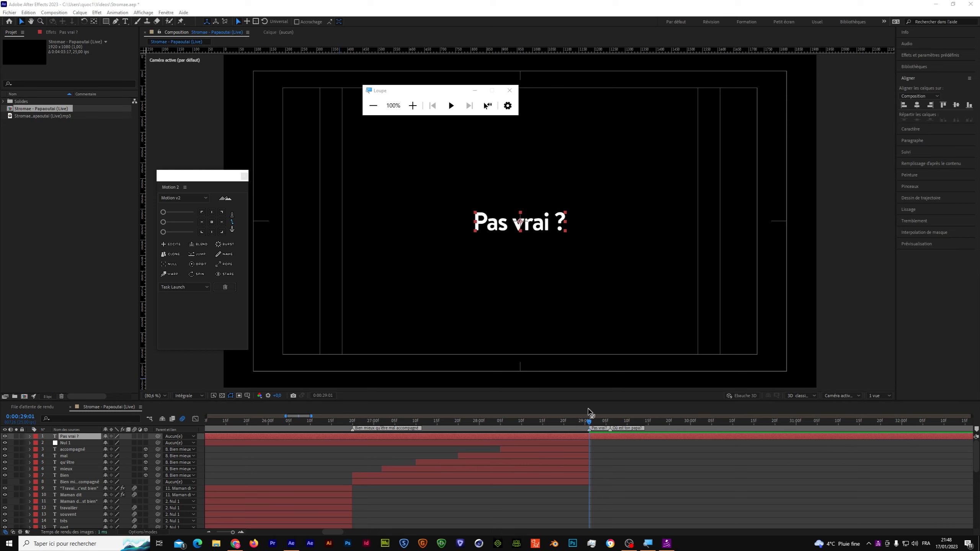
drag(420, 101, 366, 319)
click(358, 325)
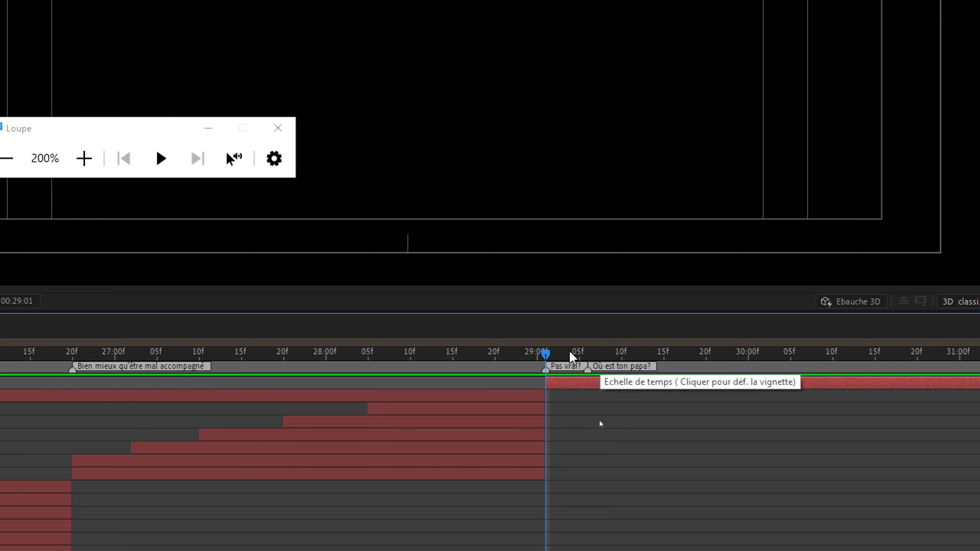
drag(544, 353, 587, 355)
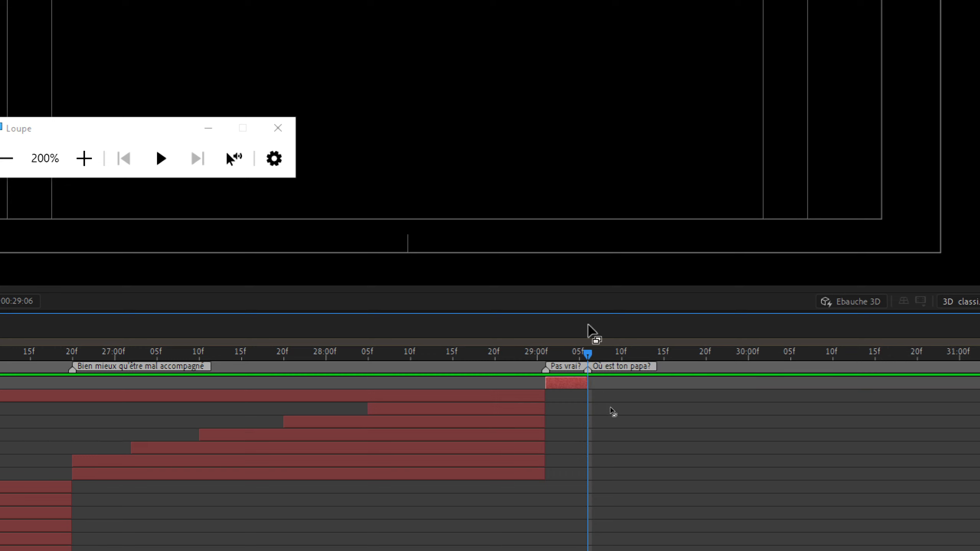
drag(587, 352, 545, 352)
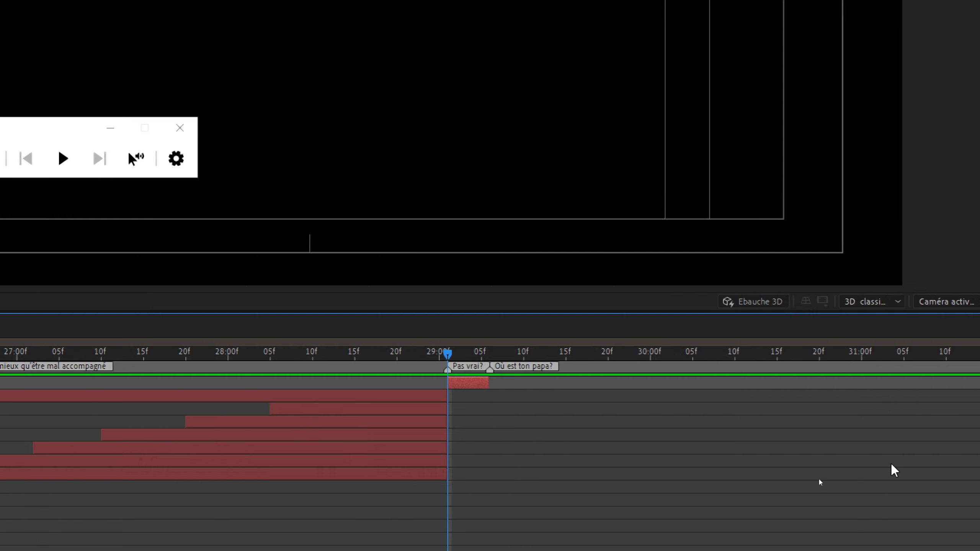
click(232, 158)
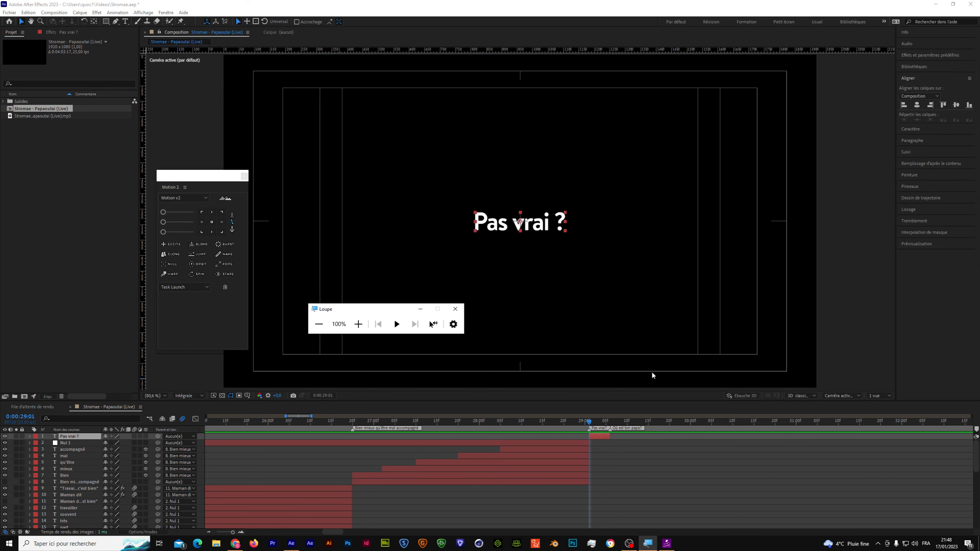
drag(658, 403, 658, 401)
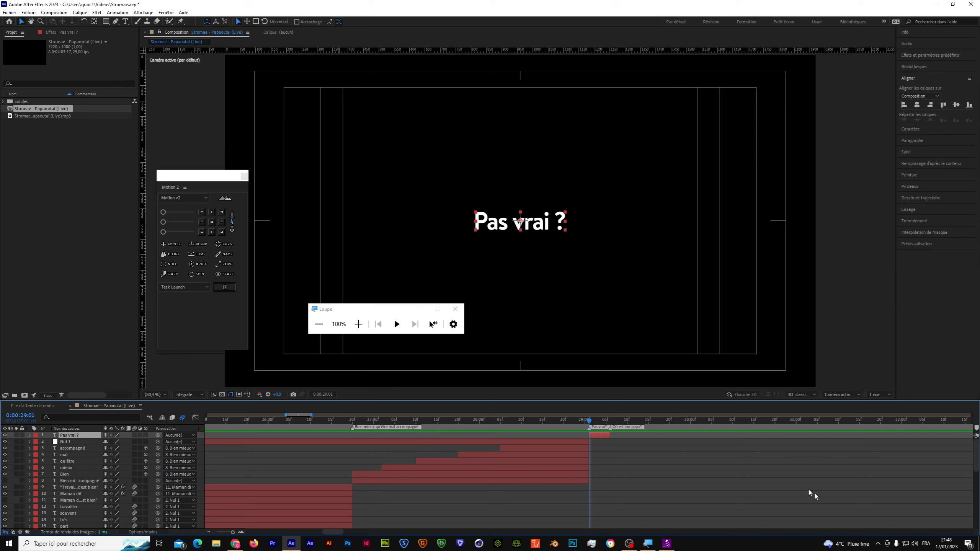
- Switch to Carnac's general settings and assign its key display to the bottom-right corner of monitor 1
click(878, 543)
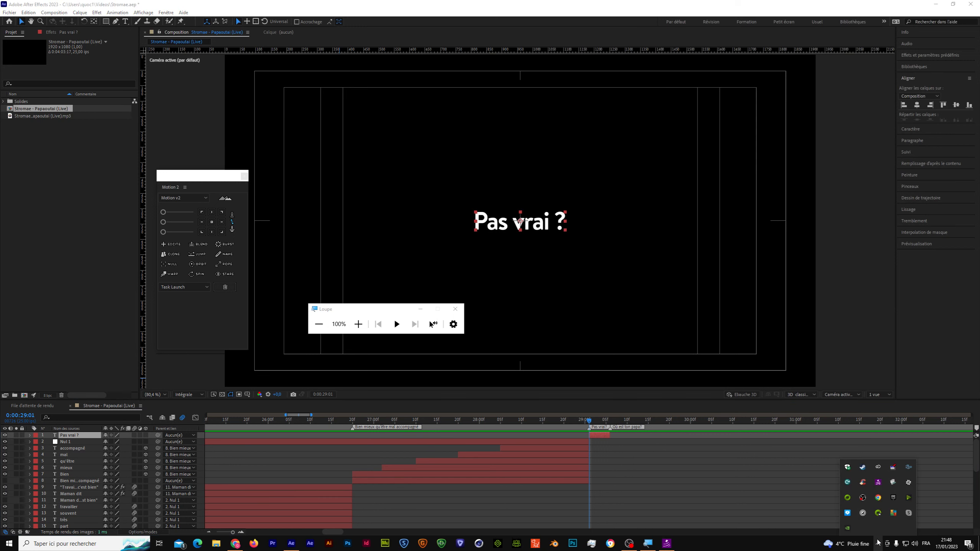
click(878, 483)
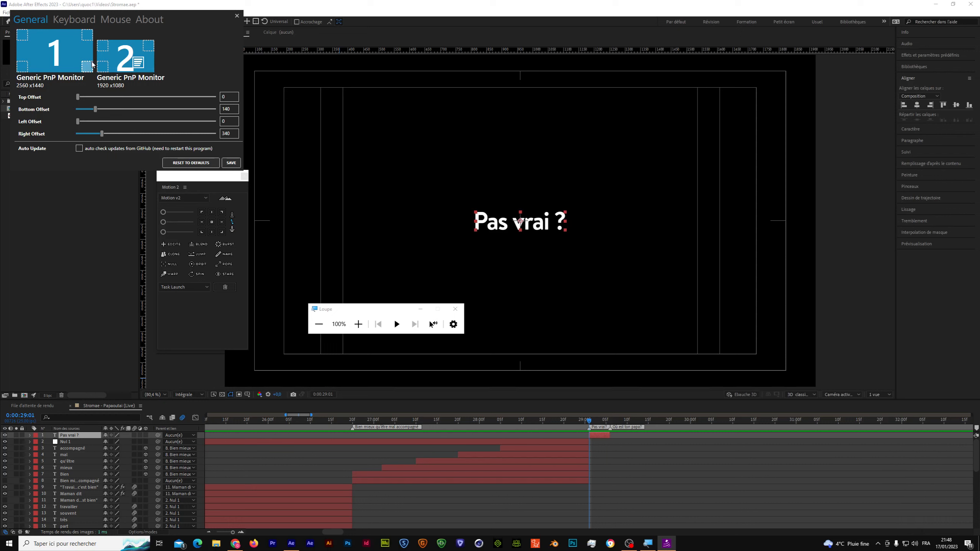
click(89, 68)
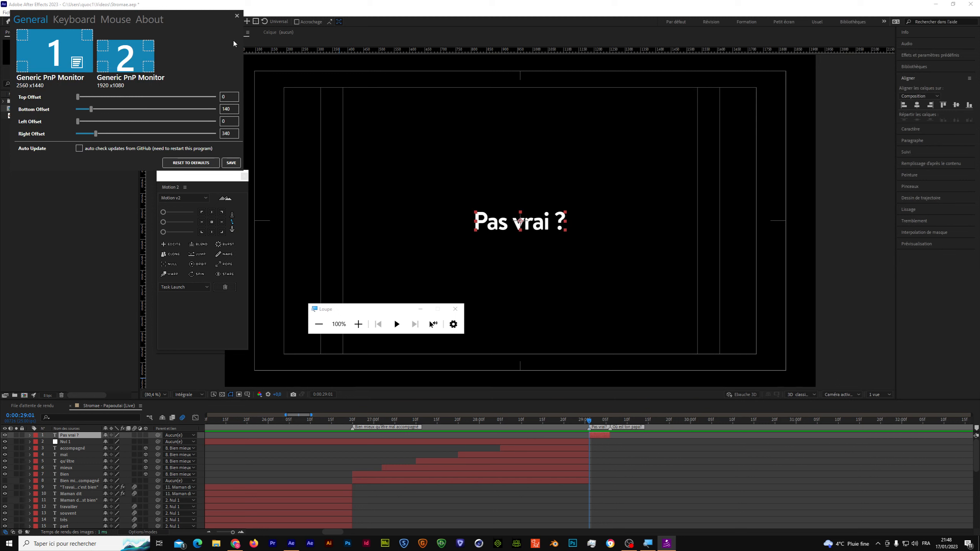
click(236, 16)
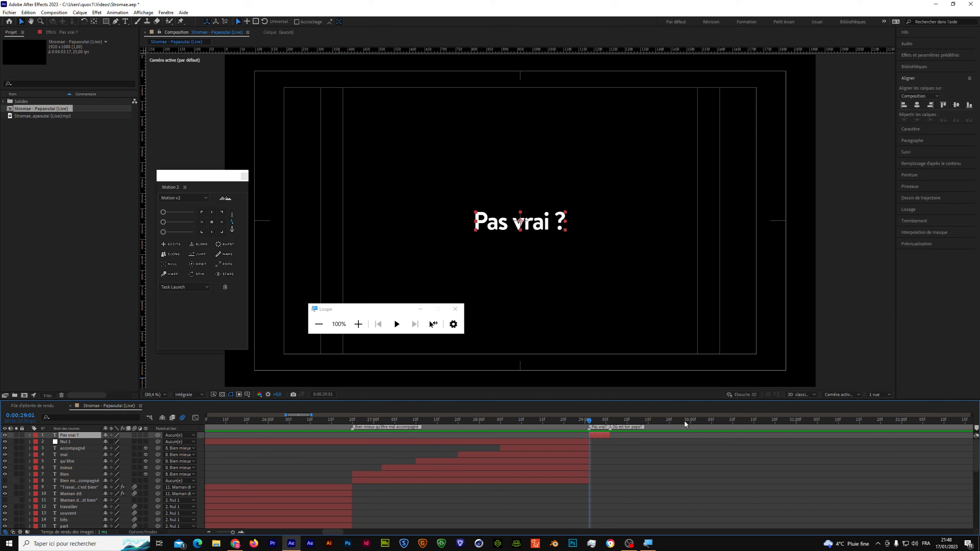
click(877, 543)
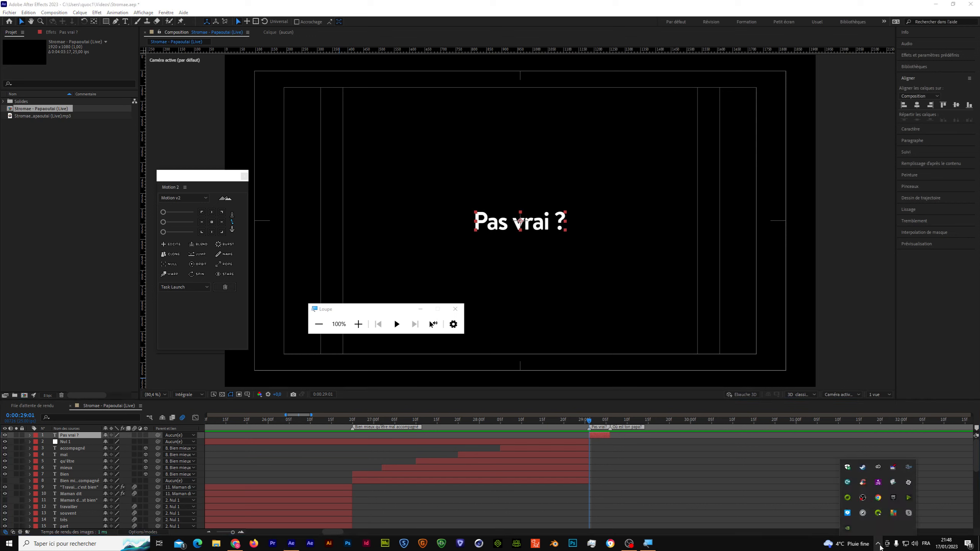
- At 0:00:29:06, create a paragraph text layer reading "Où est ton papa?" and trim its start to that time
click(605, 421)
mouse_move(605, 422)
mouse_down()
mouse_move(589, 423)
mouse_move(613, 424)
mouse_move(591, 431)
mouse_up()
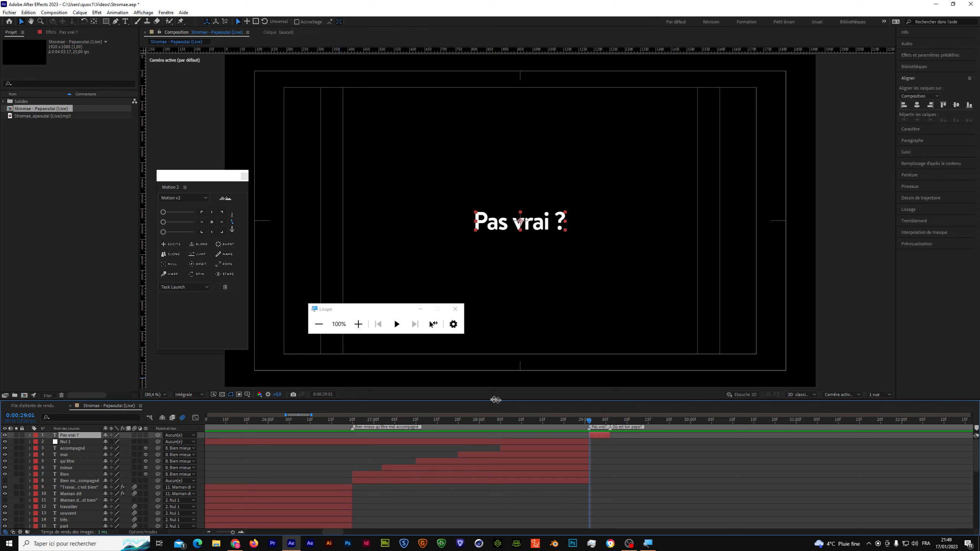
drag(589, 426, 611, 434)
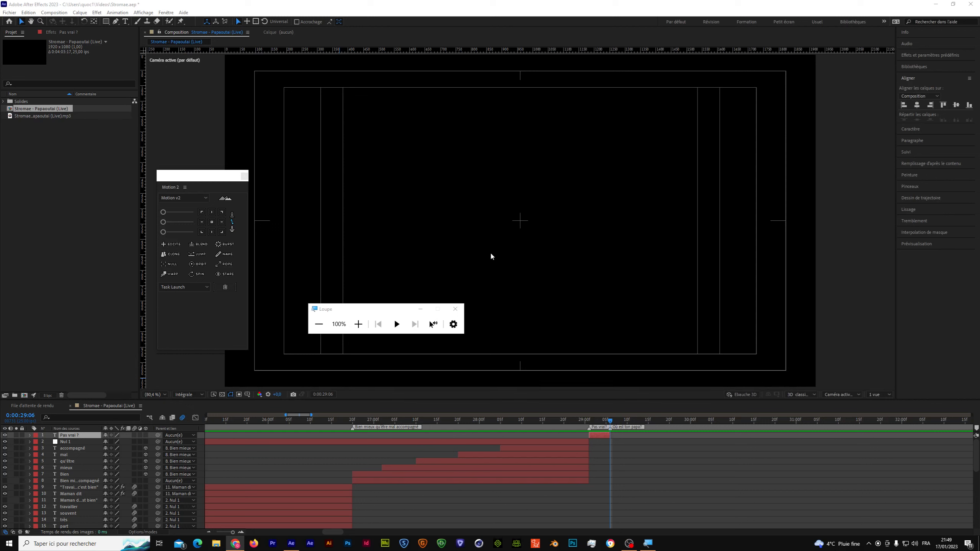
key(ctrl+t)
drag(411, 143, 651, 243)
text(Où est ton papa?)
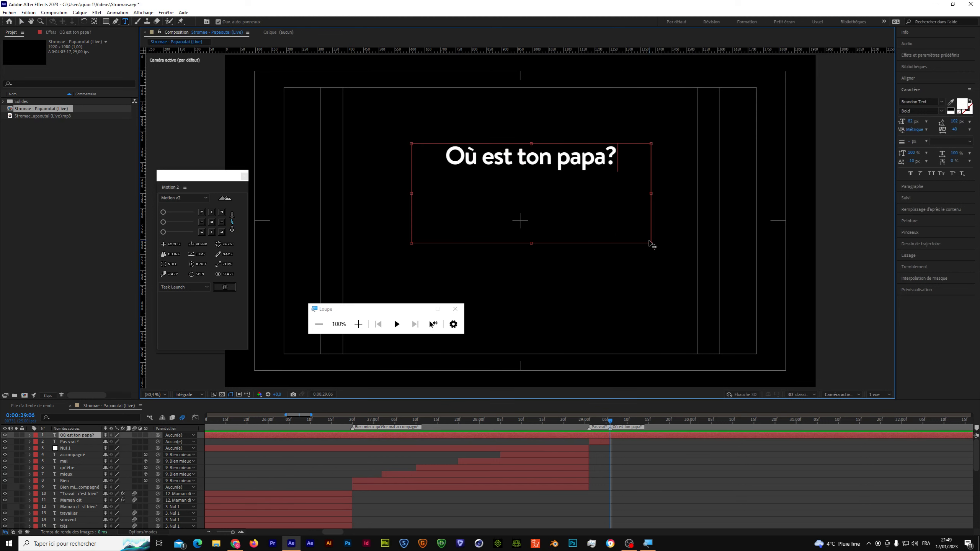
click(597, 434)
key(alt+bracketleft)
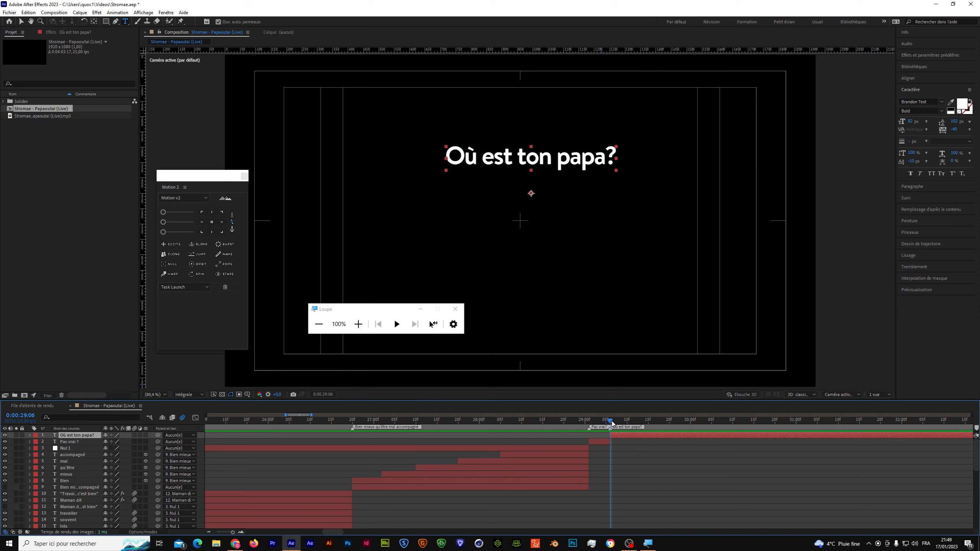
- Switch to Carnac, place its key display at the bottom-right corner of monitor 1, and save the settings
click(869, 543)
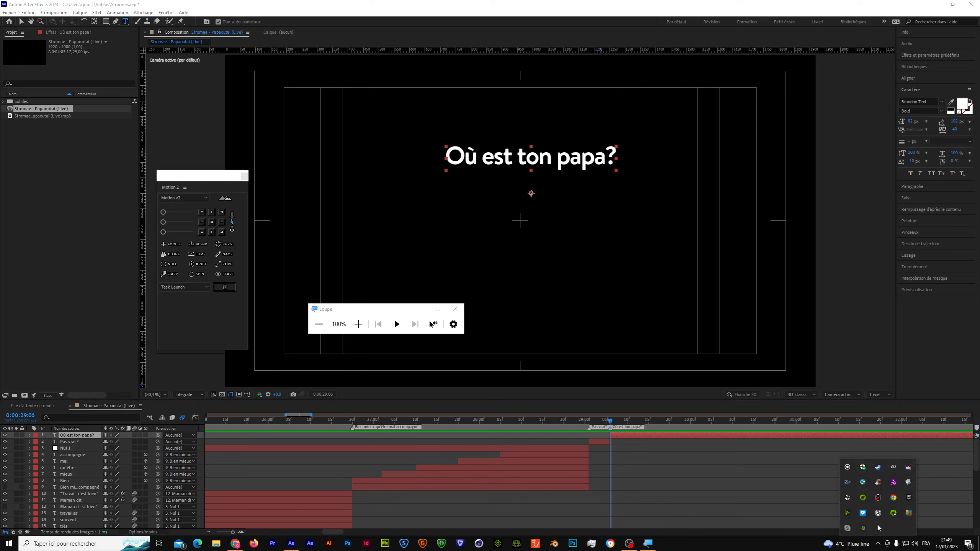
click(893, 484)
click(92, 70)
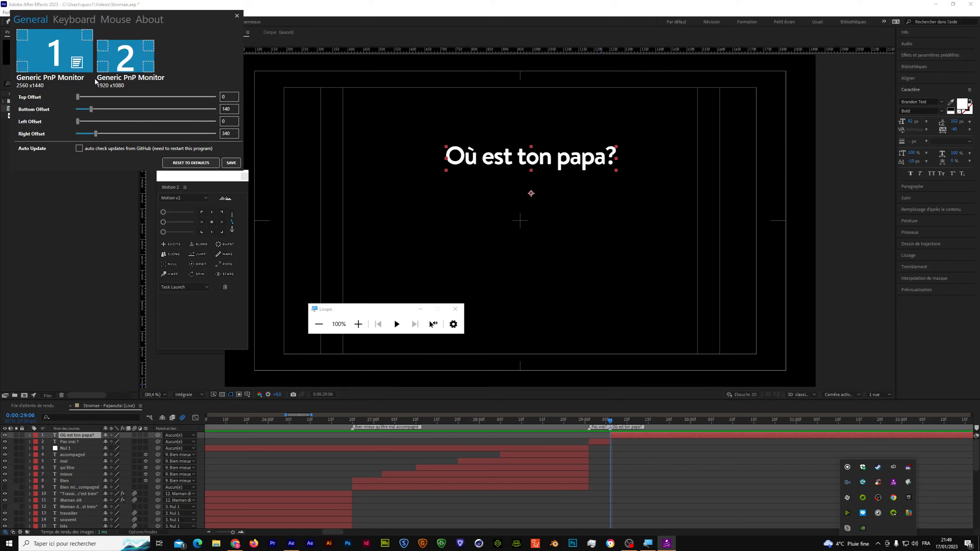
click(230, 162)
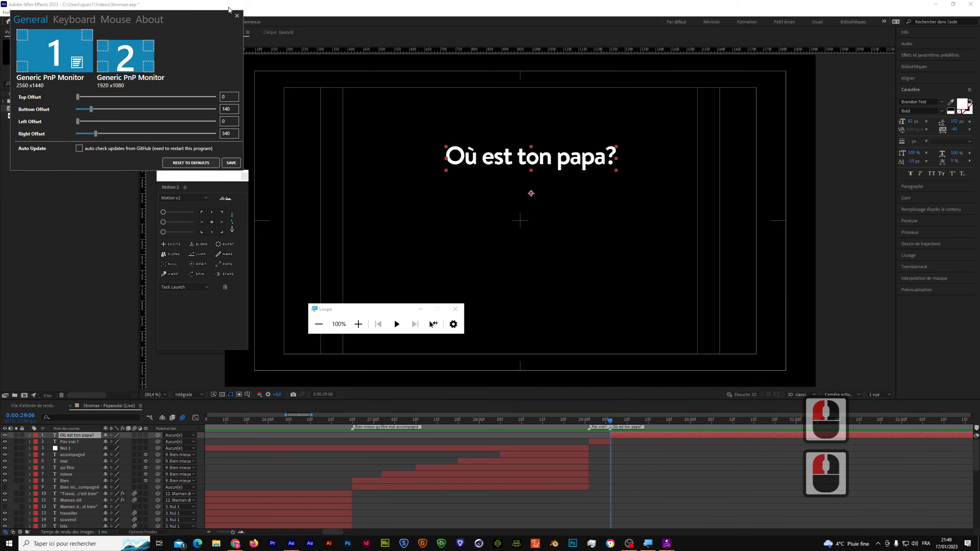
click(237, 17)
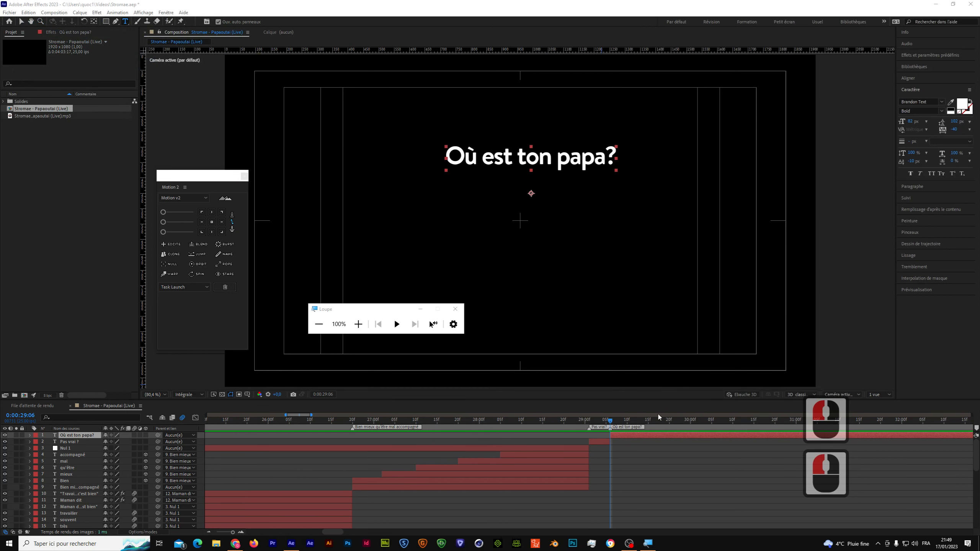
- Play the song from 0:00:29:06 and split the "Où est ton papa?" layer at 0:00:31:00
click(613, 420)
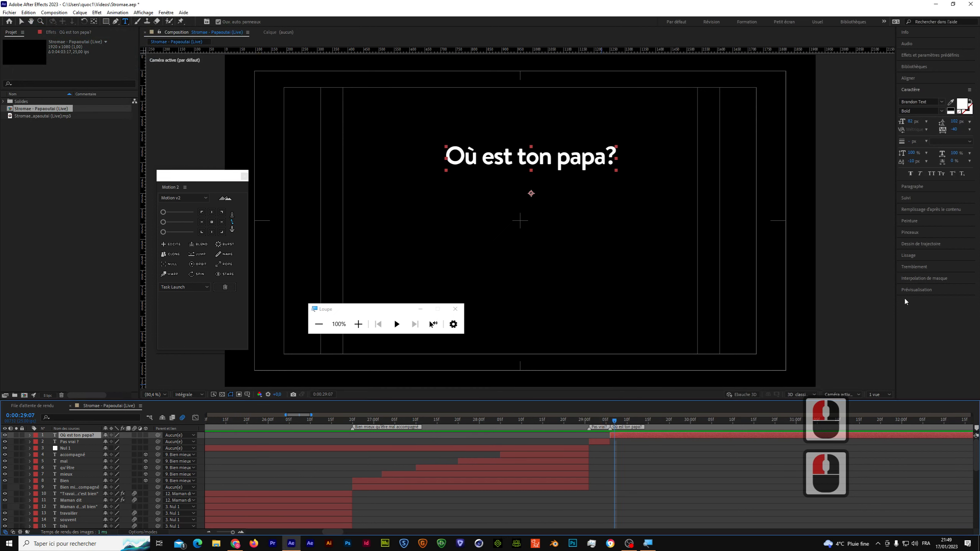
click(762, 445)
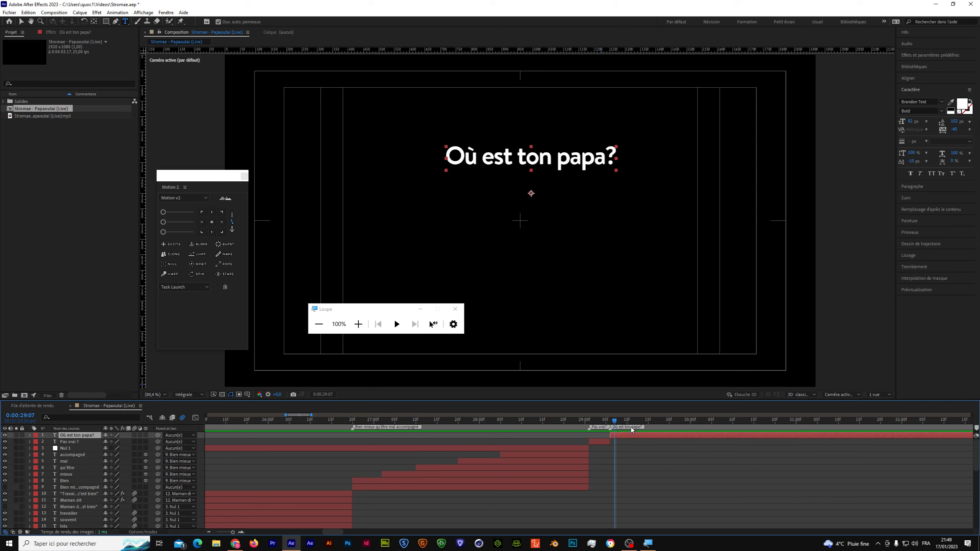
click(610, 420)
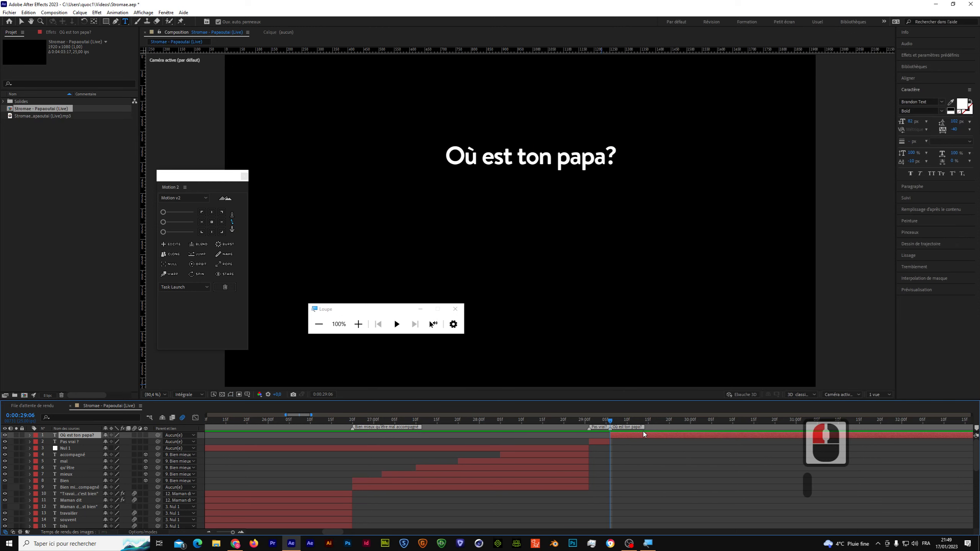
drag(755, 421, 796, 428)
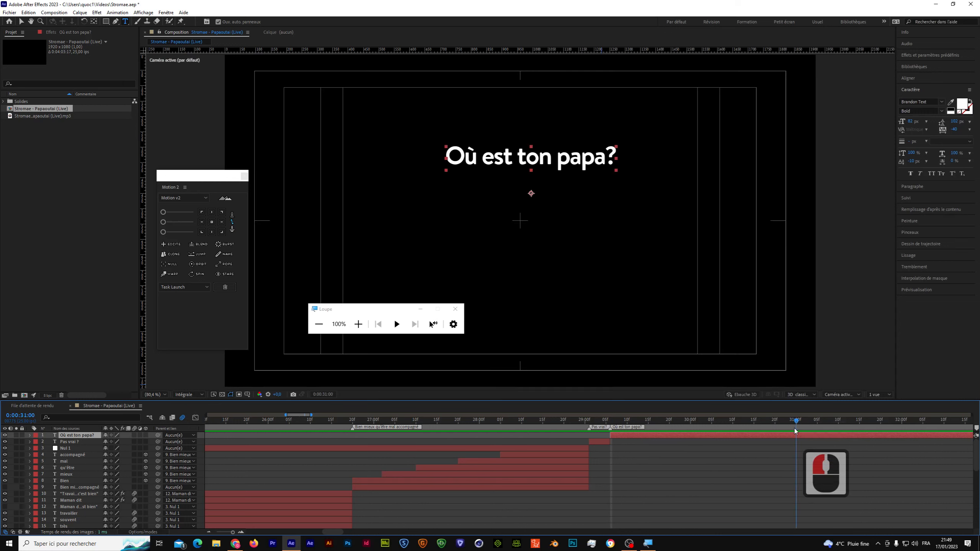
click(765, 434)
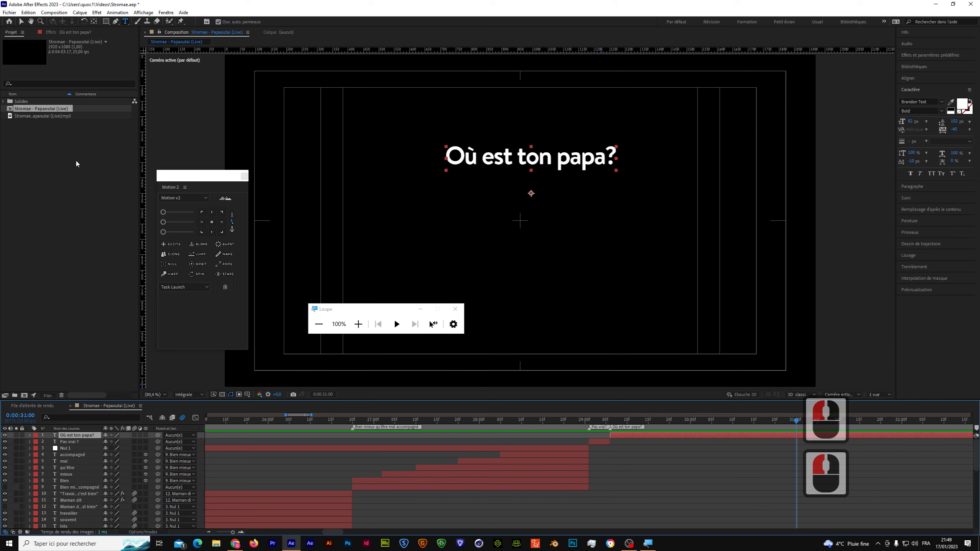
click(27, 13)
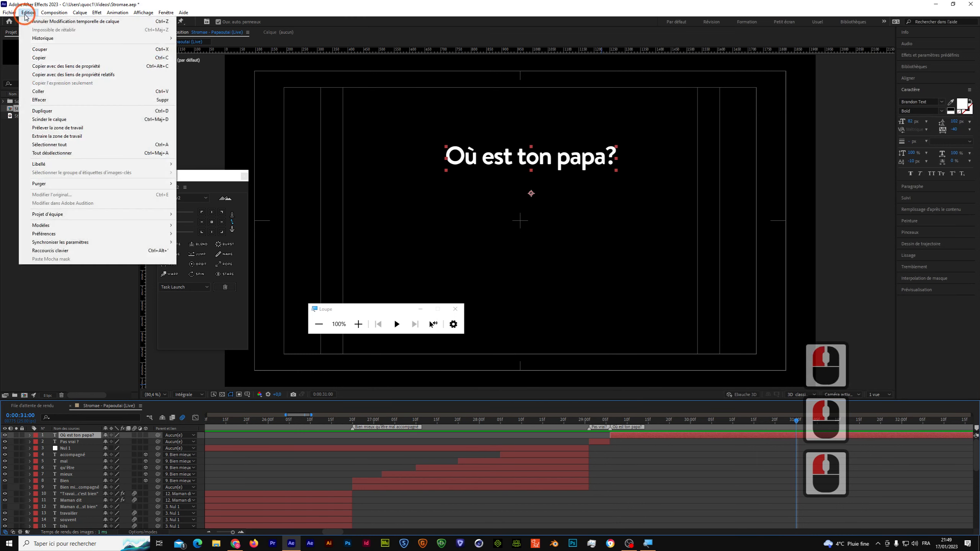
click(62, 122)
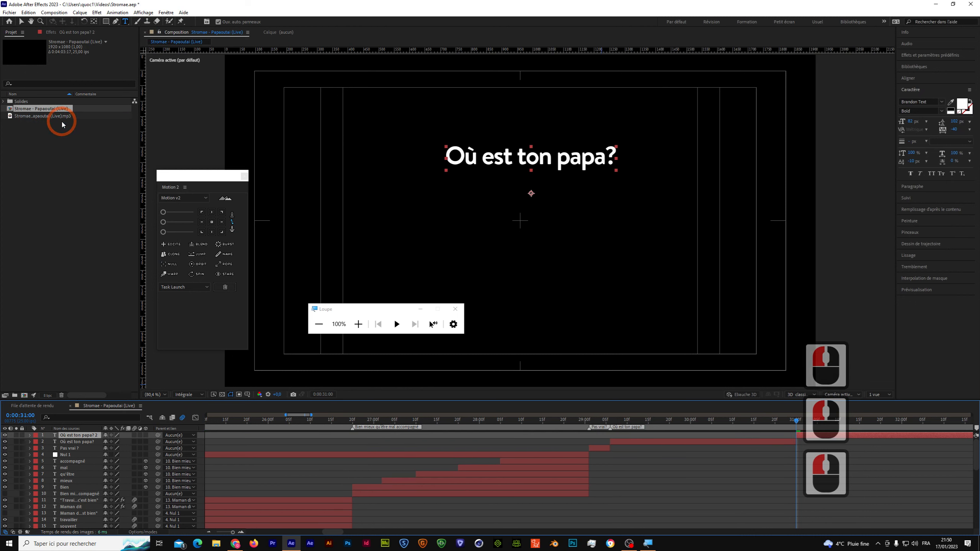
- Preview the first "Où est ton papa?" segment from 0:00:29:06 and return to the split at 0:00:31:00
drag(337, 532, 348, 536)
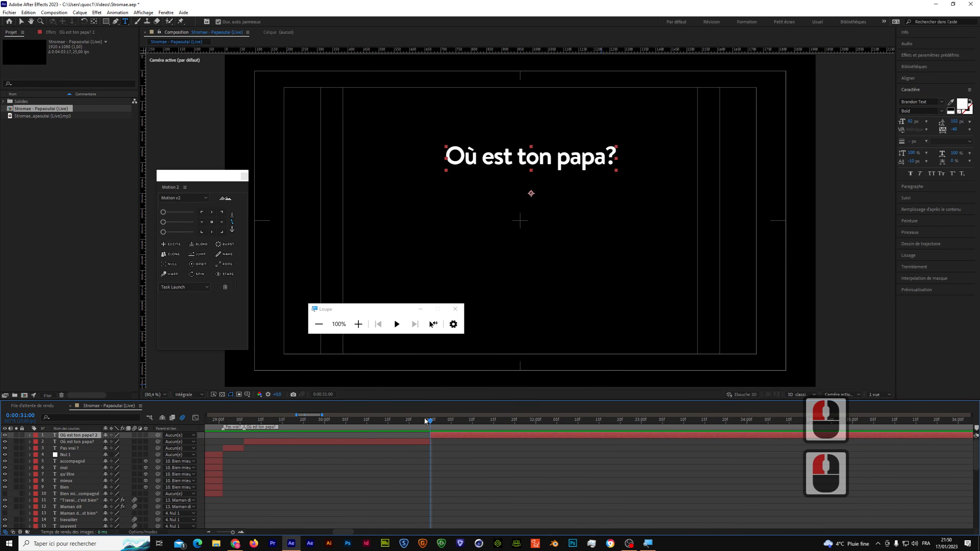
drag(426, 421, 244, 442)
key(space)
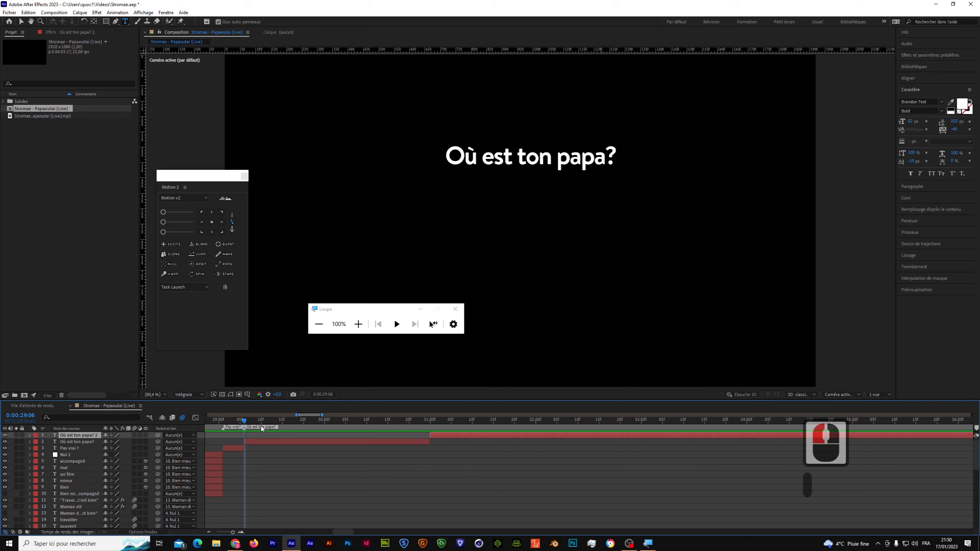
click(431, 423)
- Try starting the second "Où est ton papa?" segment at 0:00:31:03 and ending the first one frame before the split, and undo both trims
drag(233, 532, 233, 532)
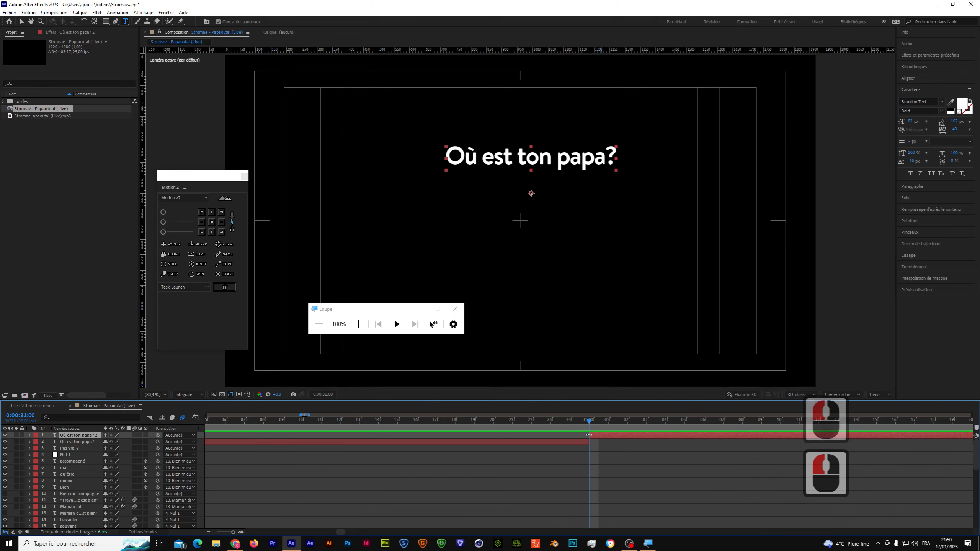
click(358, 324)
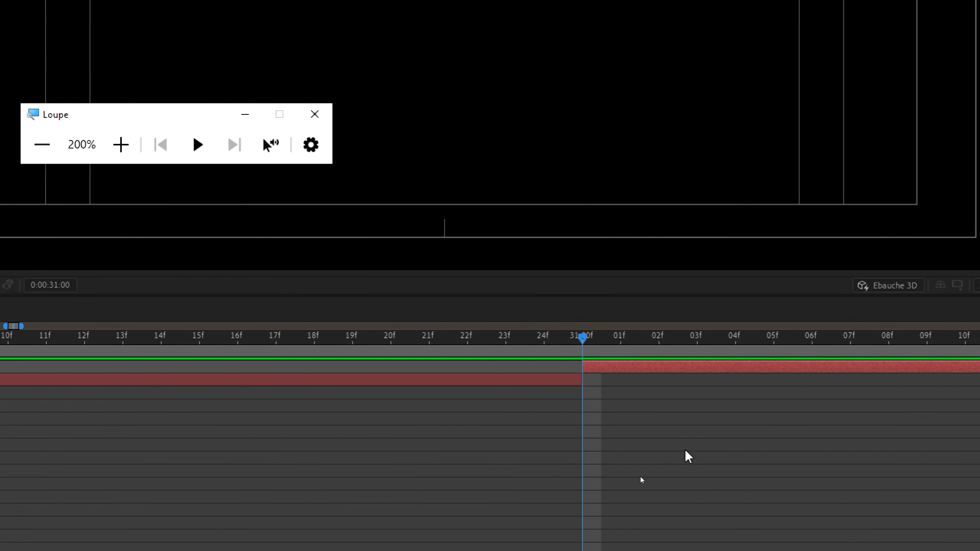
click(718, 377)
click(564, 387)
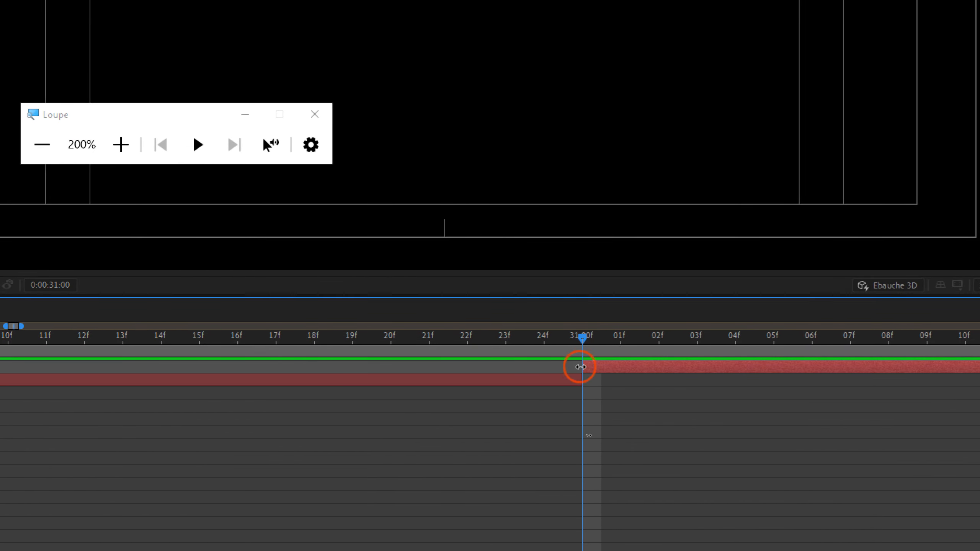
drag(579, 366, 698, 368)
drag(582, 382, 547, 391)
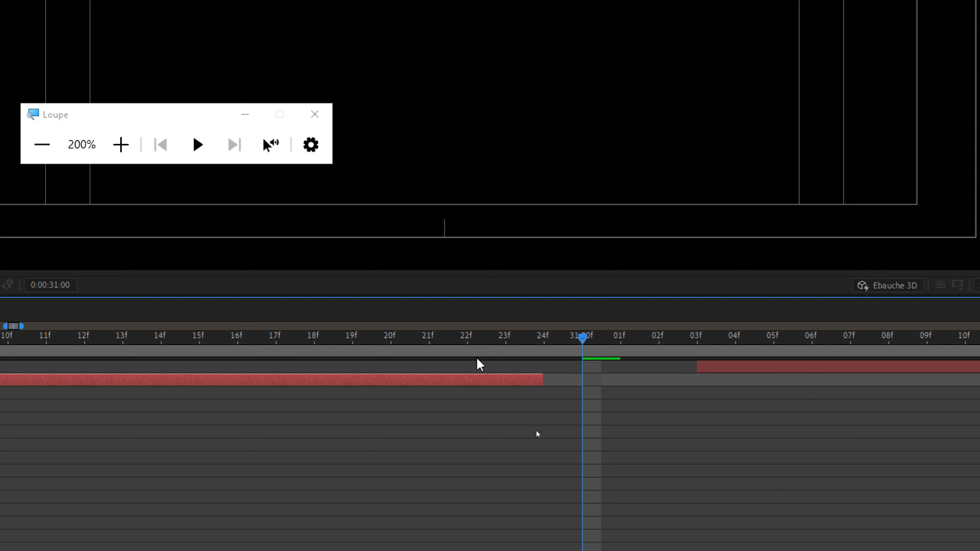
key(ctrl+z)
key(ctrl+z)
key(ctrl+z)
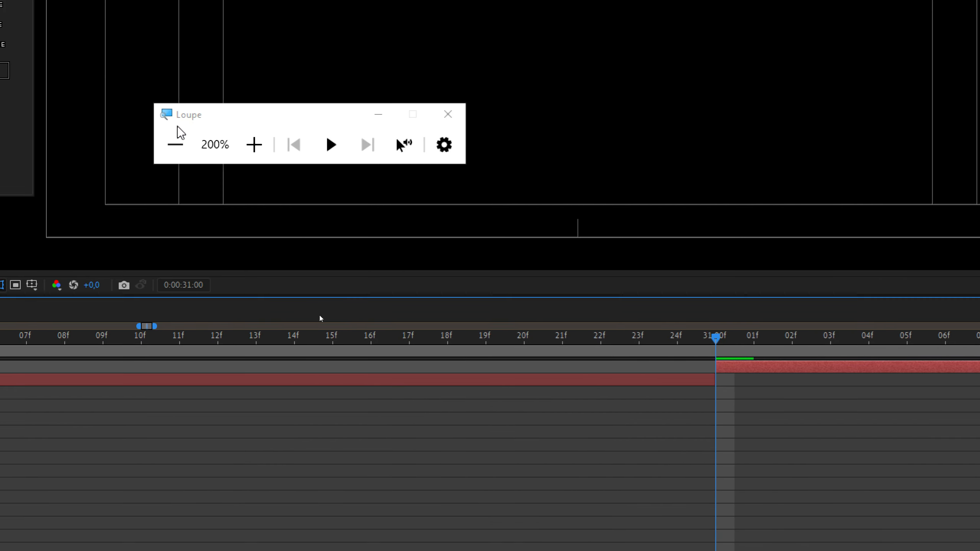
- Restore the screen magnification to 100% and widen the timeline's visible range around 0:00:31:00
click(42, 144)
mouse_move(588, 423)
mouse_down()
mouse_move(651, 430)
mouse_move(588, 437)
mouse_move(597, 439)
mouse_up()
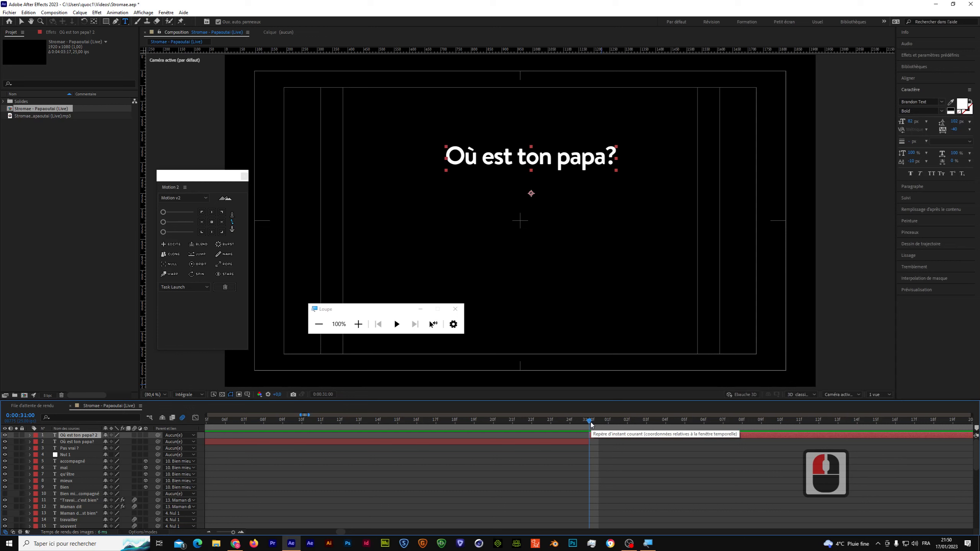
mouse_move(590, 422)
mouse_down()
mouse_move(635, 421)
mouse_move(591, 431)
mouse_up()
drag(233, 533, 234, 533)
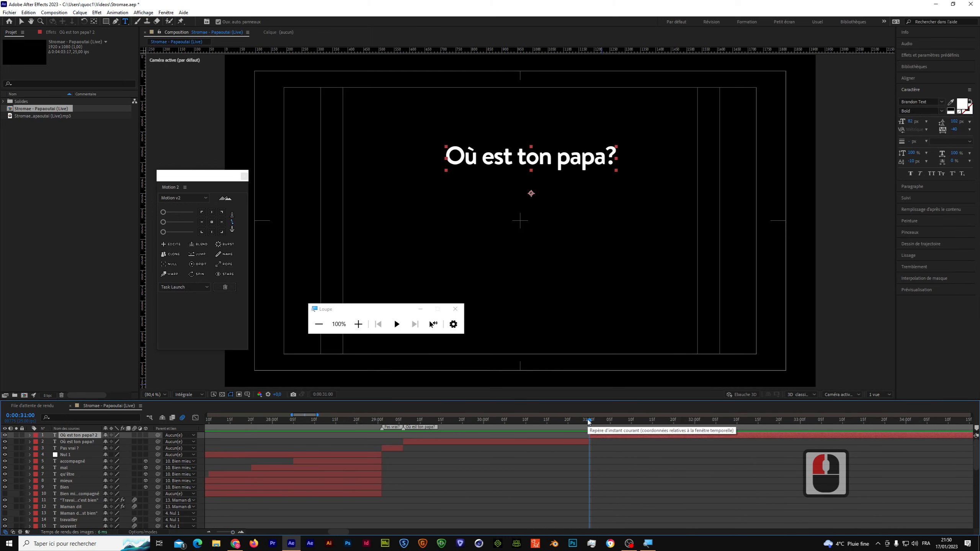
- Play the song from 0:00:30:16 and split the second "Où est ton papa?" segment at 0:00:33:00
mouse_move(590, 425)
mouse_down()
mouse_move(546, 427)
mouse_move(588, 432)
mouse_up()
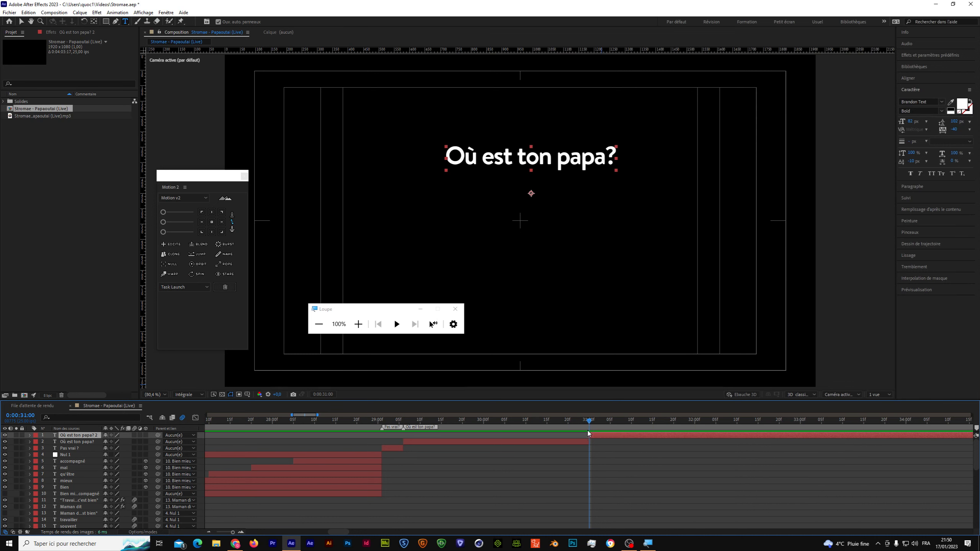
click(591, 441)
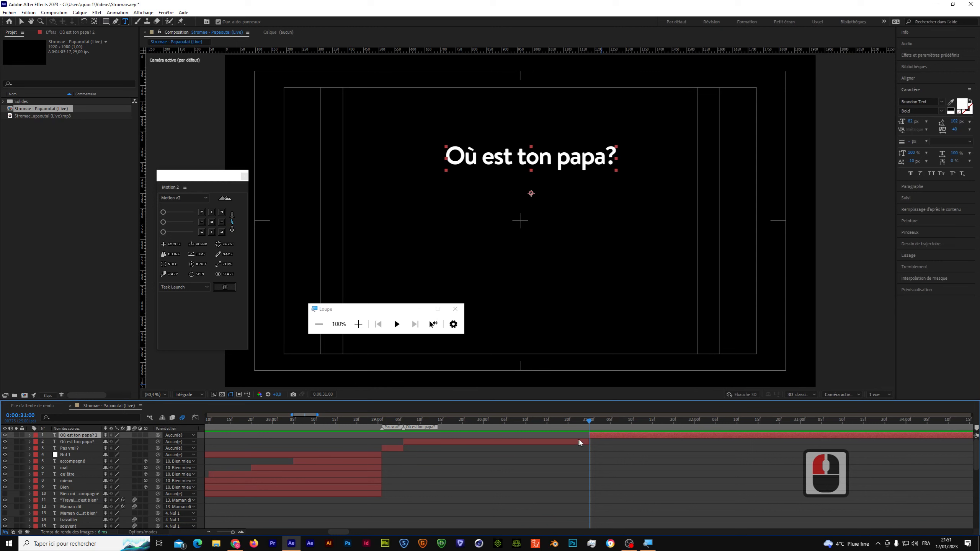
drag(590, 423, 553, 443)
key(space)
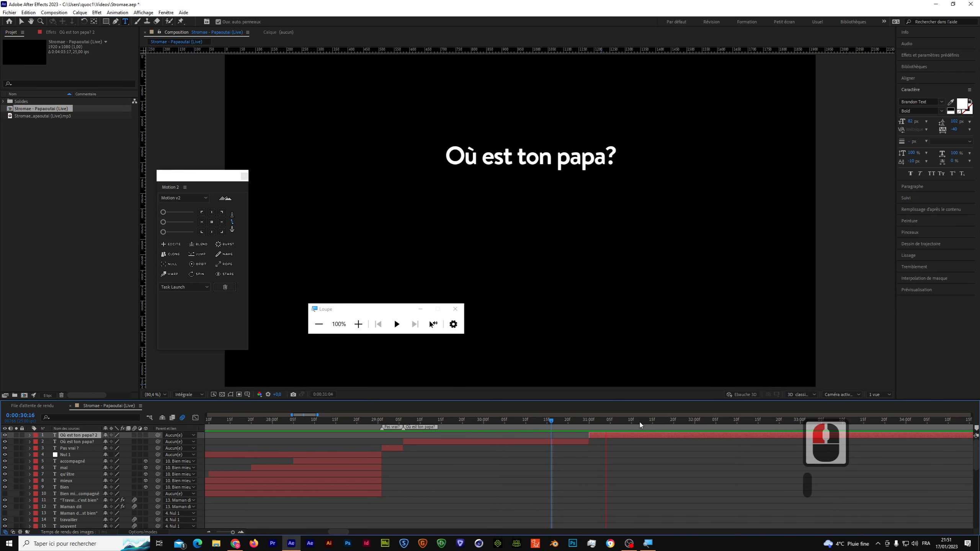
double_click(796, 421)
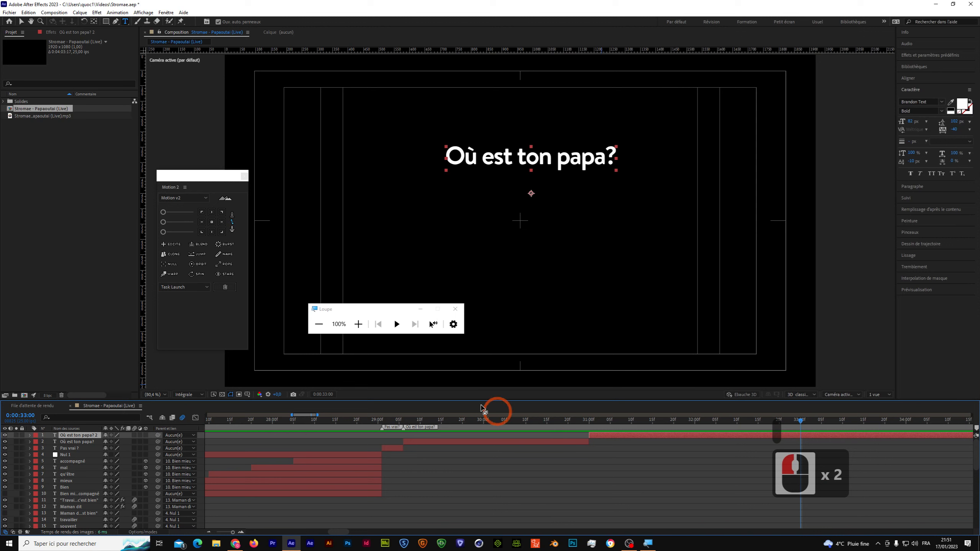
click(28, 12)
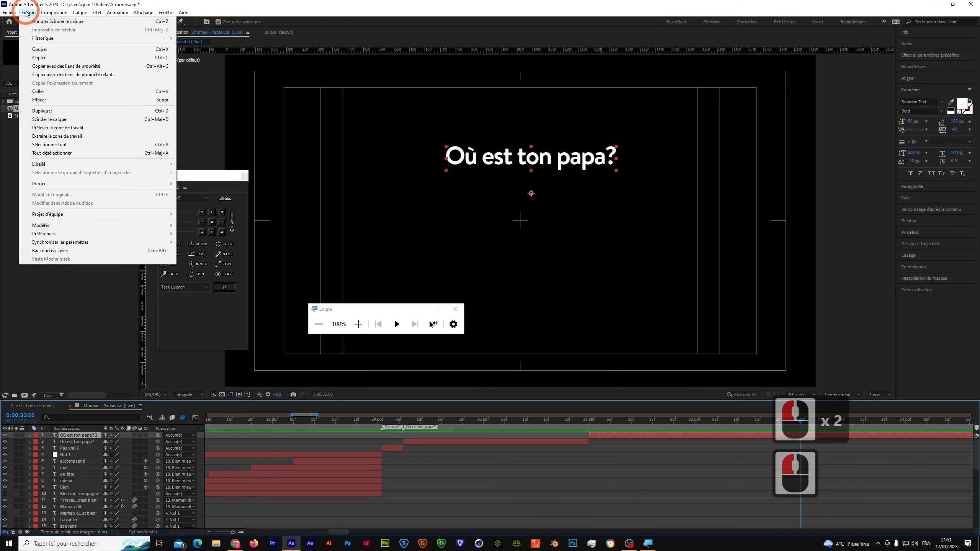
click(526, 359)
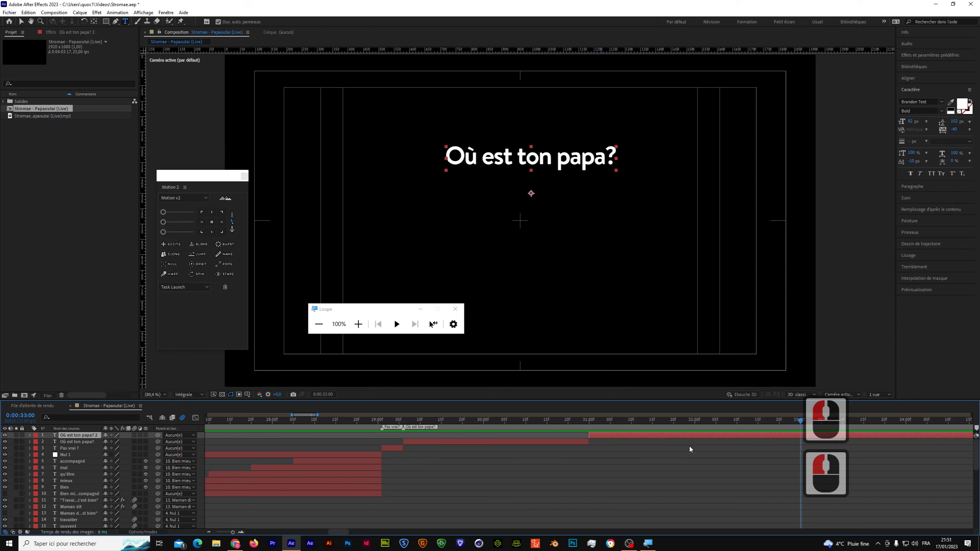
key(ctrl+shift+d)
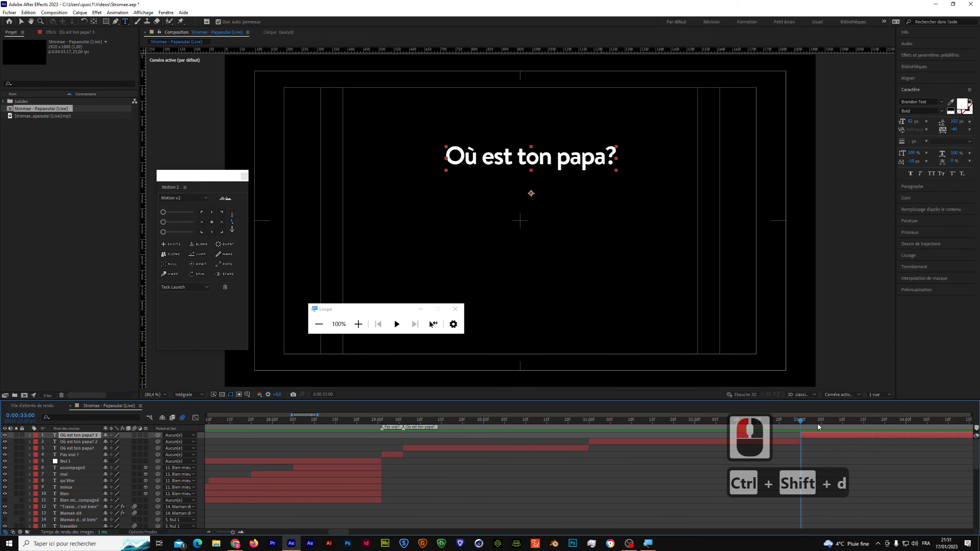
- Listen to the song from 0:00:33:00, 0:00:34:03 and 0:00:34:21 to locate where the next "Où est ton papa?" begins
drag(800, 420, 801, 420)
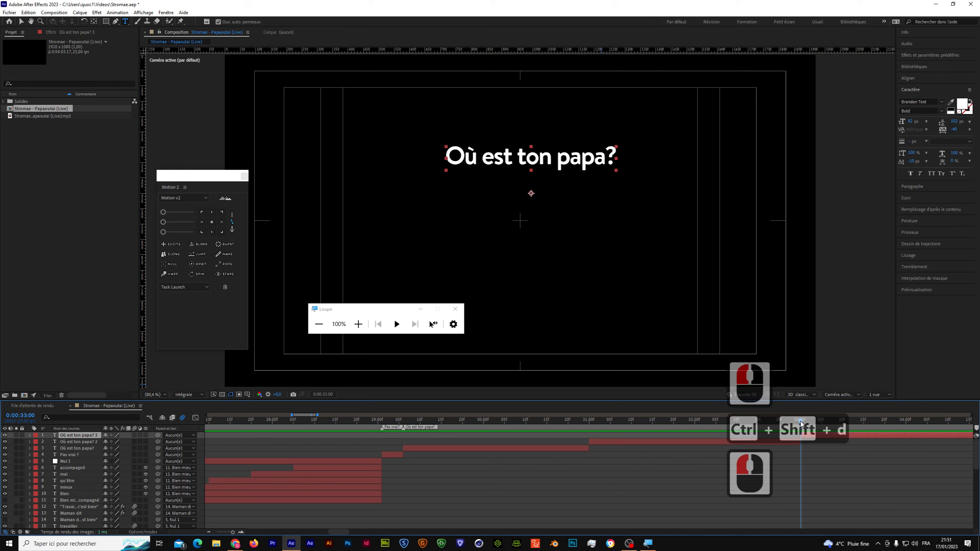
key(space)
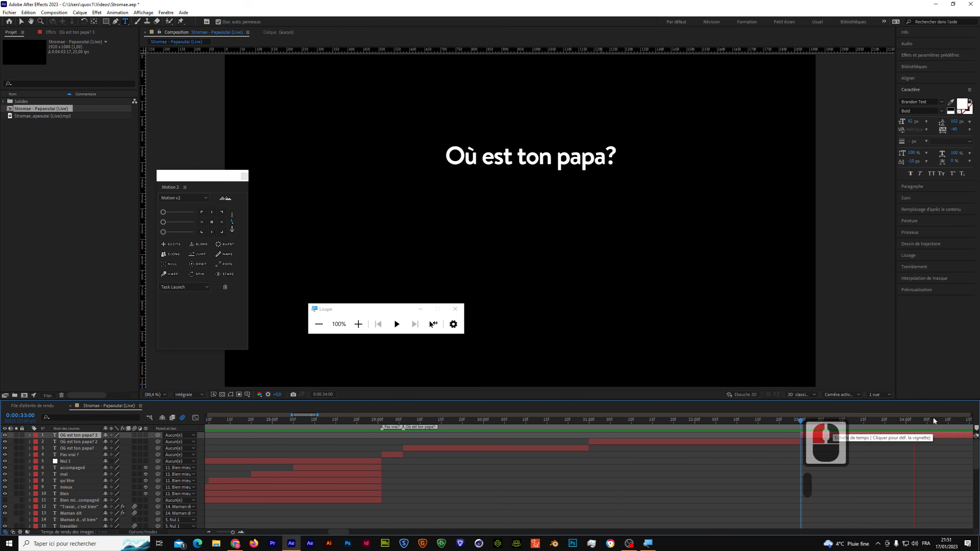
drag(951, 422, 677, 451)
key(space)
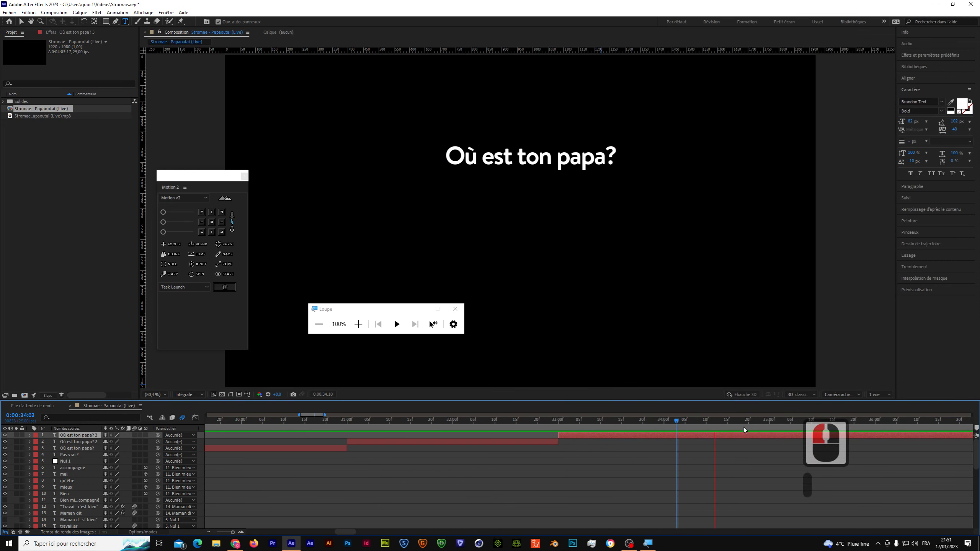
click(833, 422)
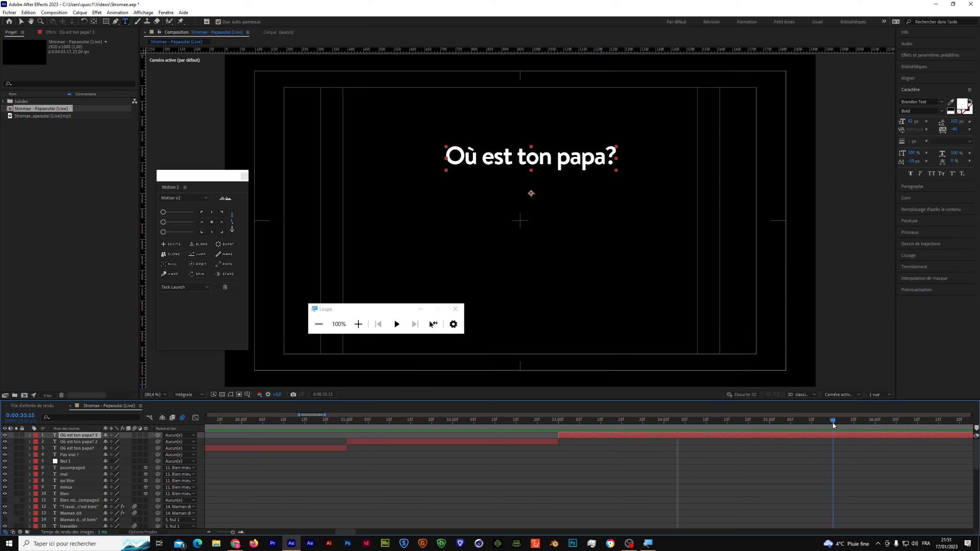
drag(833, 421, 753, 434)
key(space)
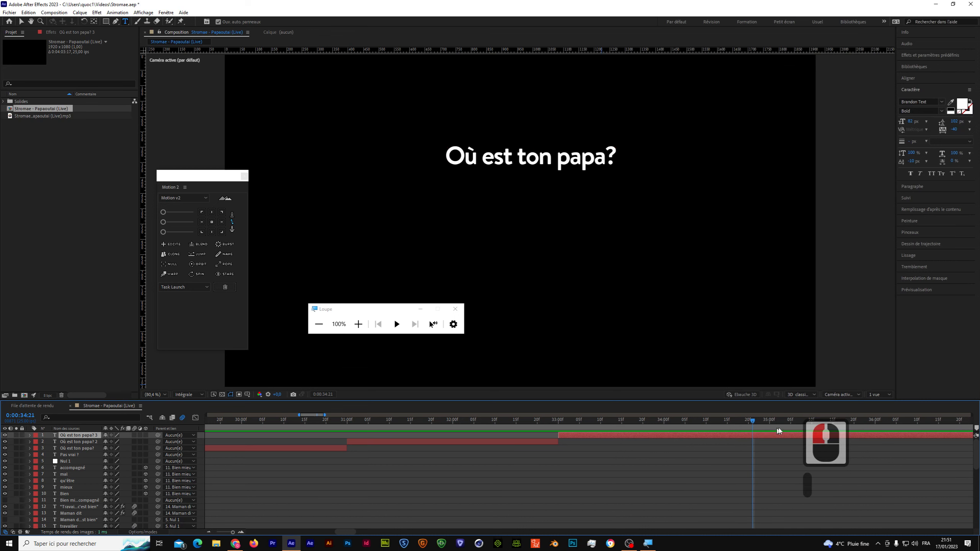
- Fine-tune the current time to 0:00:35:10 and split the third "Où est ton papa?" segment there
mouse_move(839, 424)
mouse_down()
mouse_move(808, 434)
mouse_move(829, 427)
mouse_up()
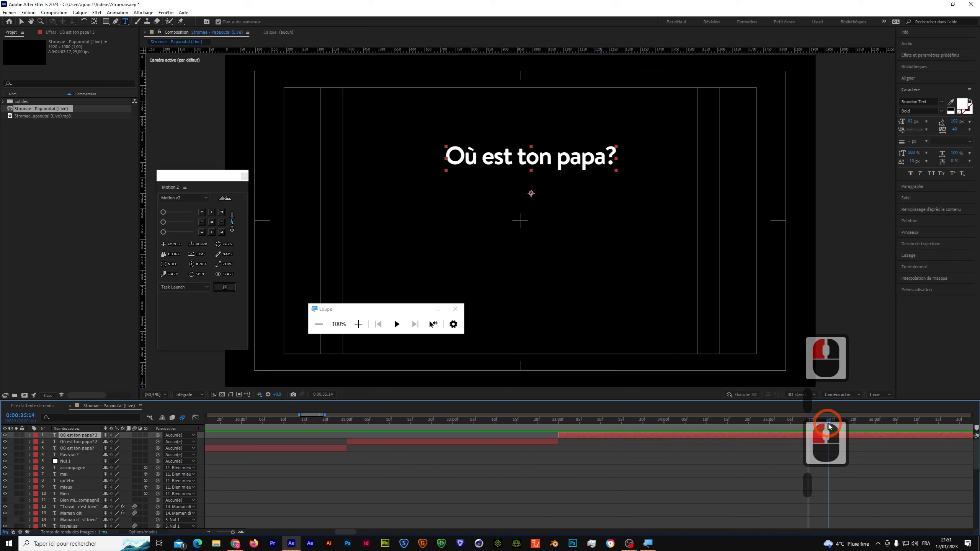
click(831, 426)
drag(831, 425, 804, 429)
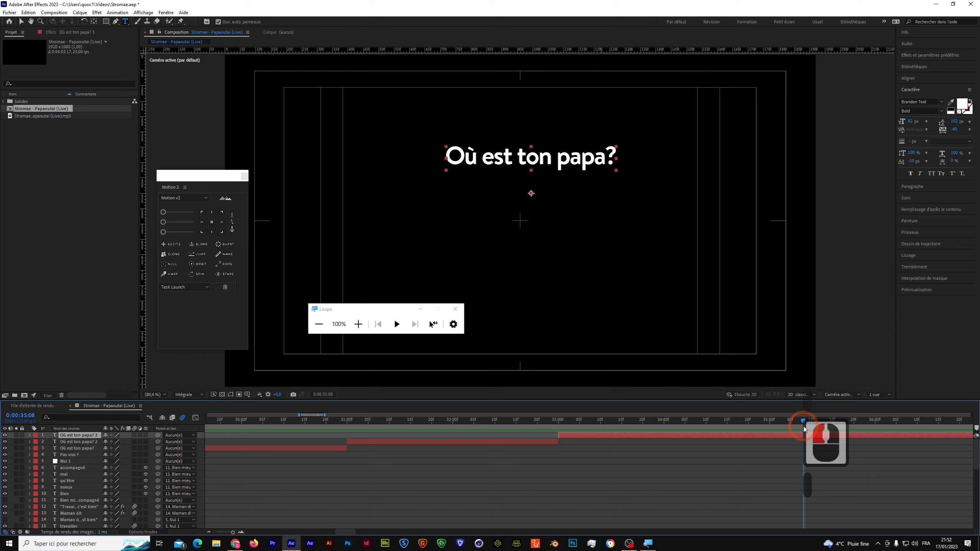
click(810, 428)
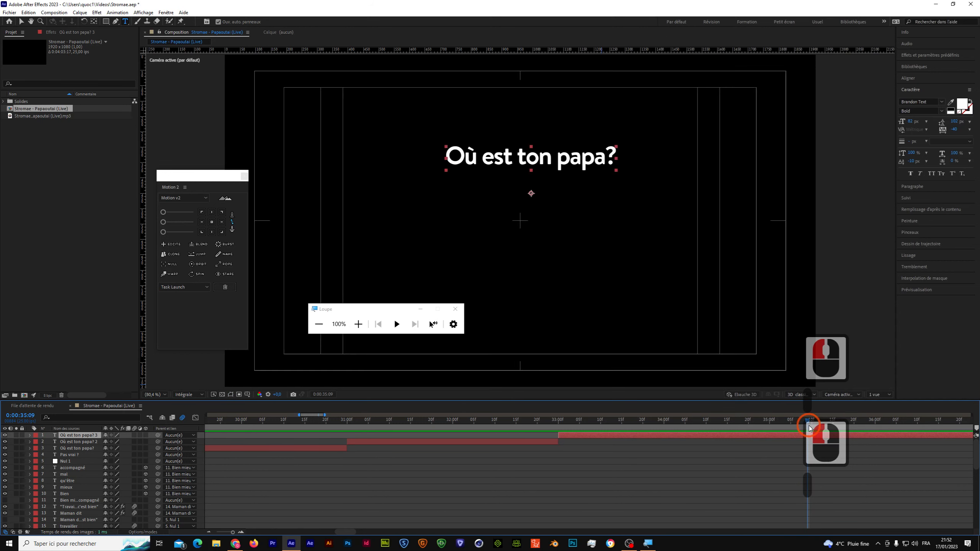
drag(810, 428, 815, 428)
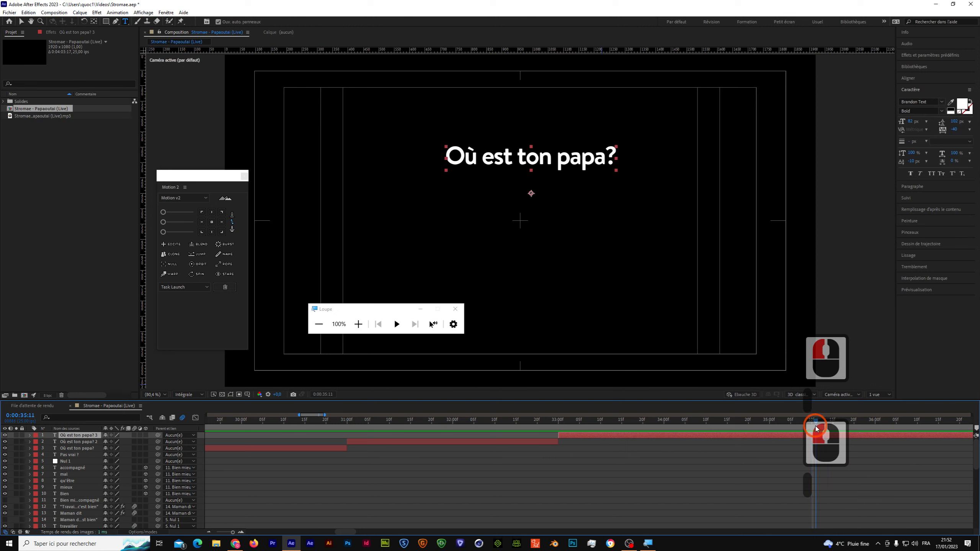
click(811, 428)
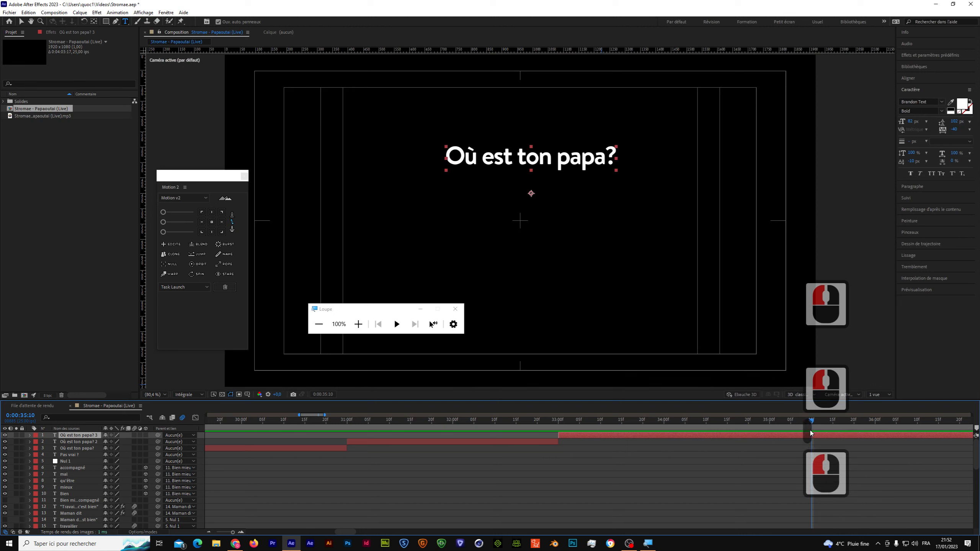
click(769, 440)
key(ctrl+shift+d)
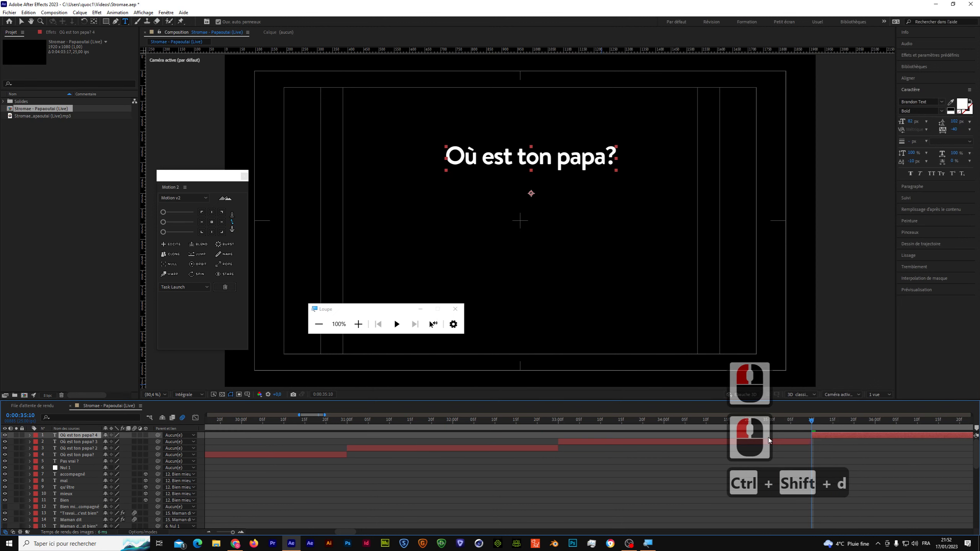
- Play the song from 0:00:35:10 and split the fourth "Où est ton papa?" segment at 0:00:37:00
drag(345, 533, 353, 533)
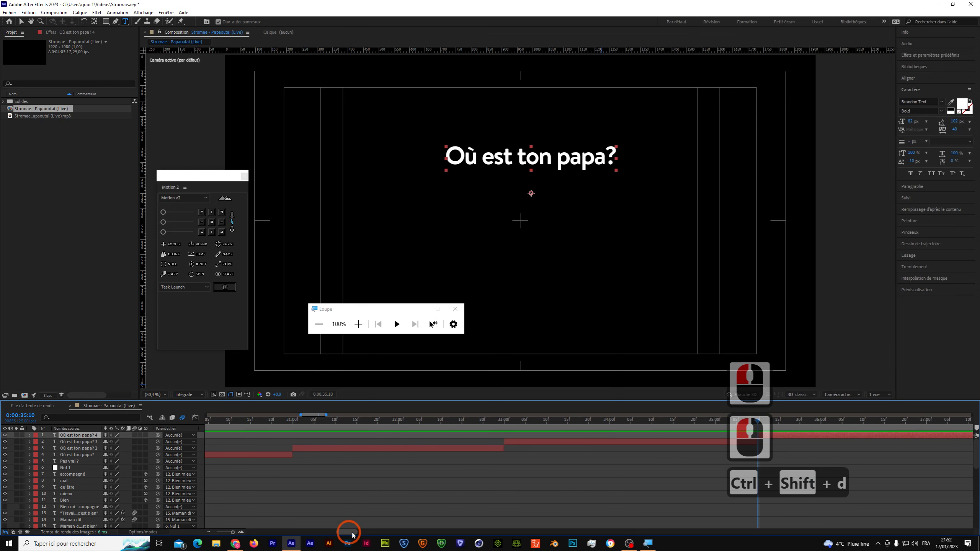
click(491, 473)
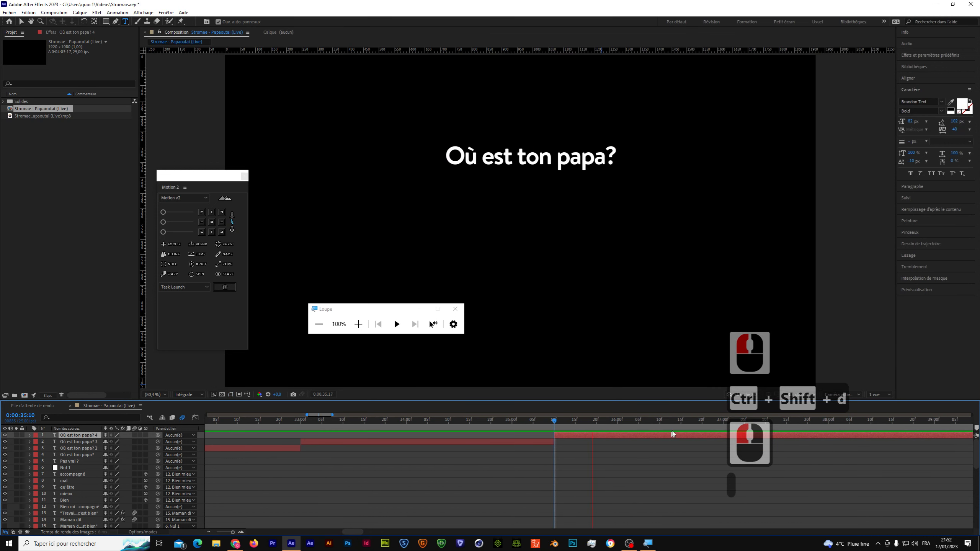
click(724, 424)
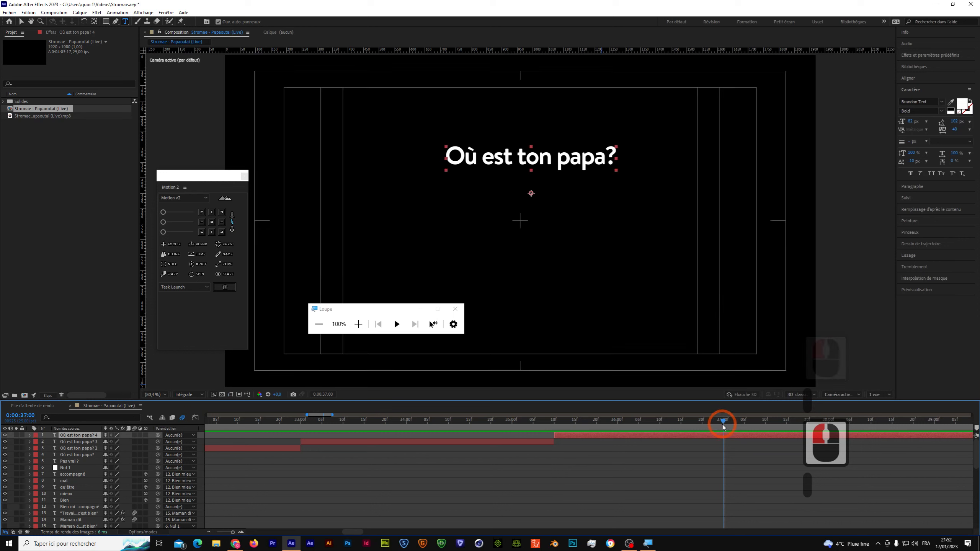
double_click(718, 436)
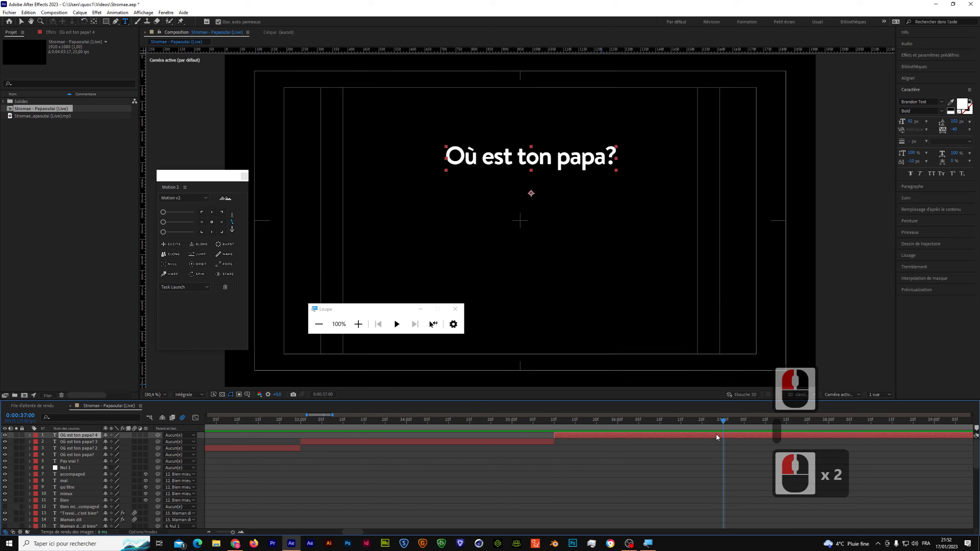
key(ctrl+shift+d)
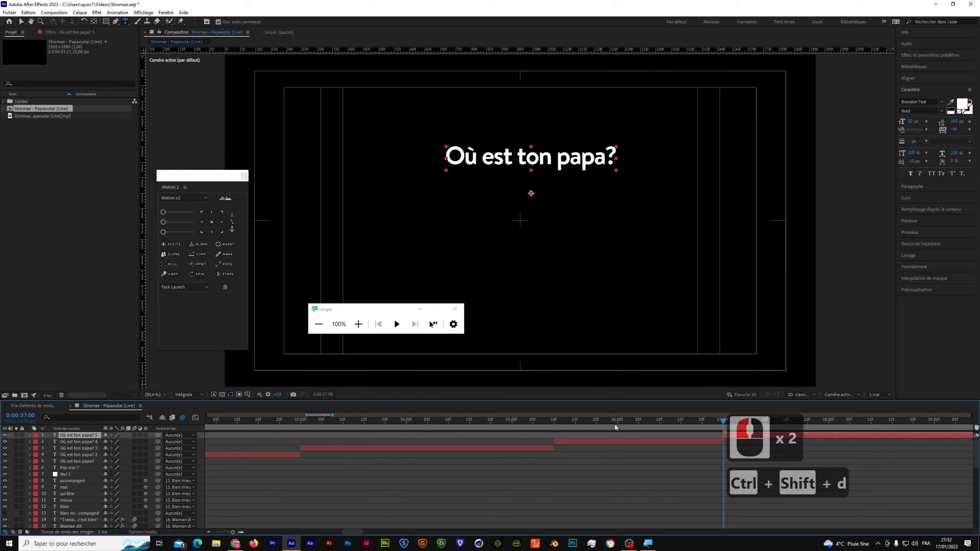
- Widen the timeline's visible range, go to 0:00:29:24 and select the first "Où est ton papa?" segment
drag(615, 425, 233, 533)
click(509, 426)
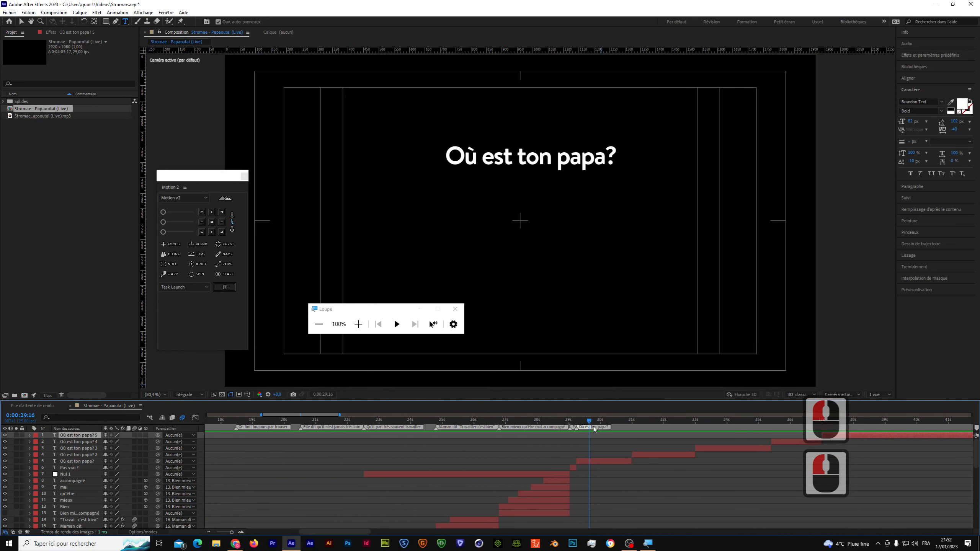
click(599, 419)
click(621, 459)
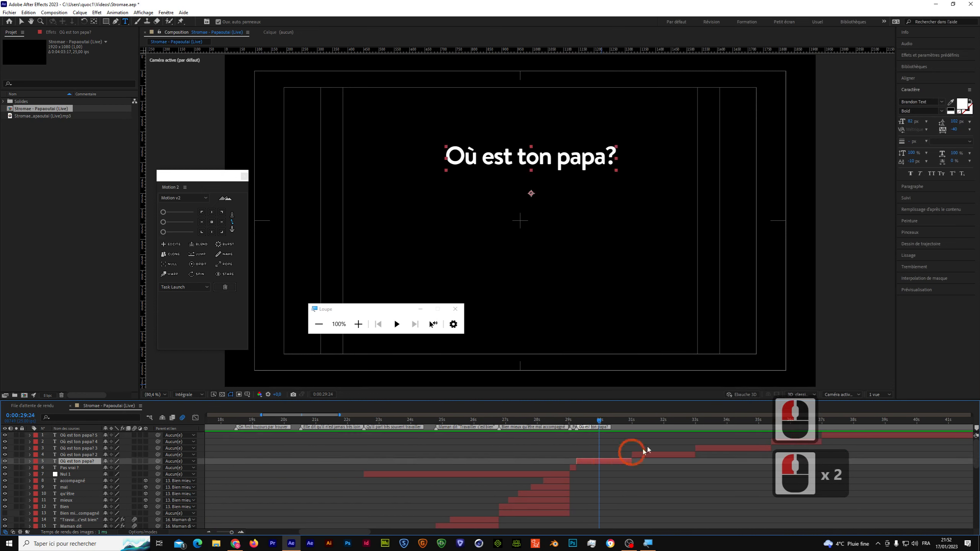
- Try extending the end of the first "Où est ton papa?" segment past 0:00:31:00 under screen magnification, and undo the trim
click(431, 324)
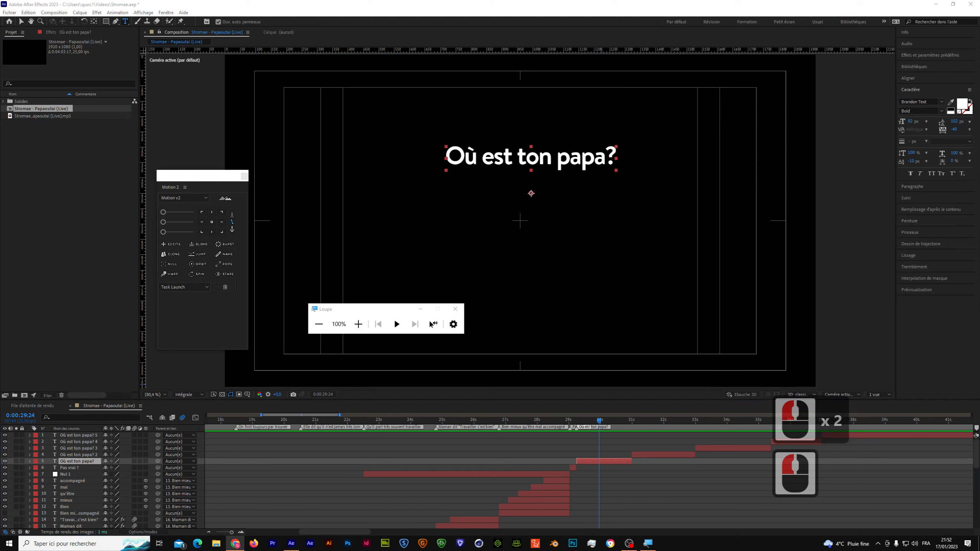
click(358, 324)
click(358, 323)
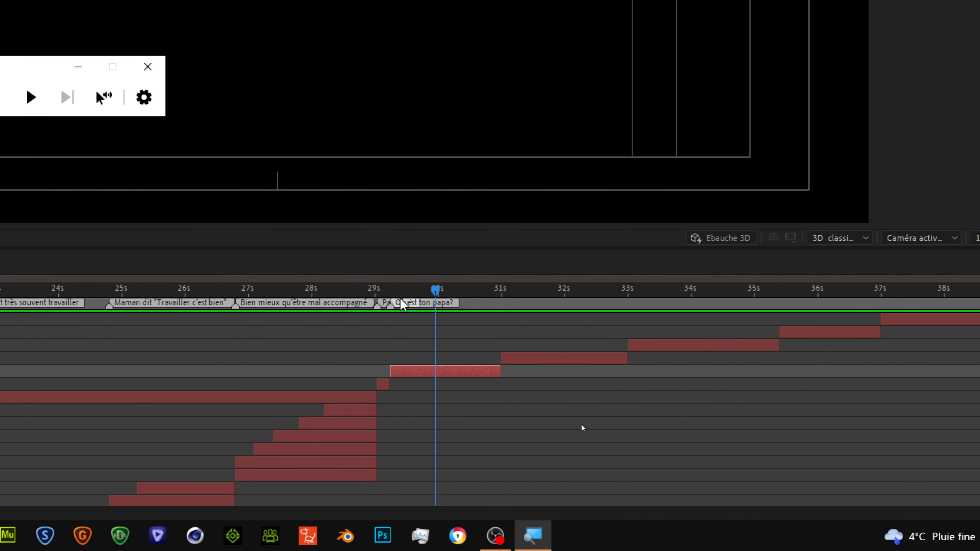
drag(499, 369, 522, 350)
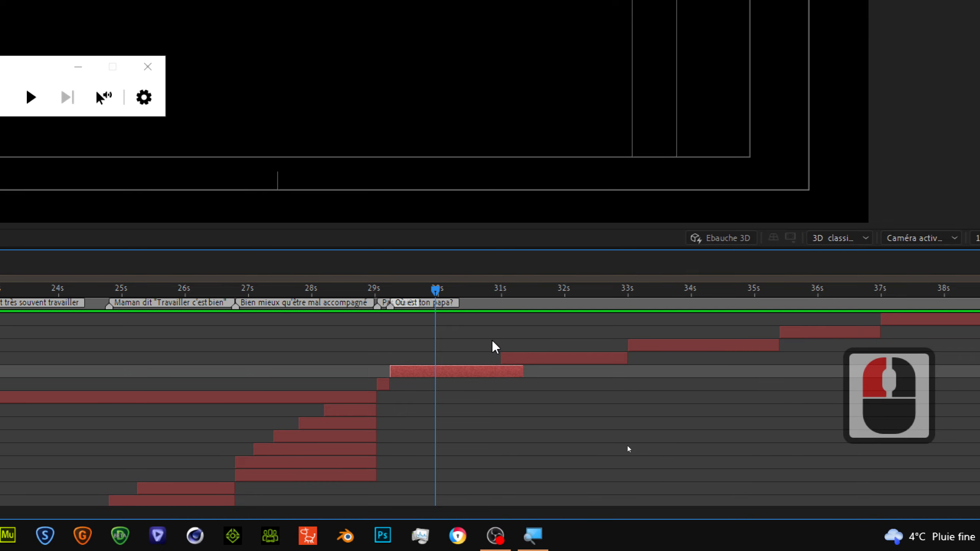
key(ctrl+z)
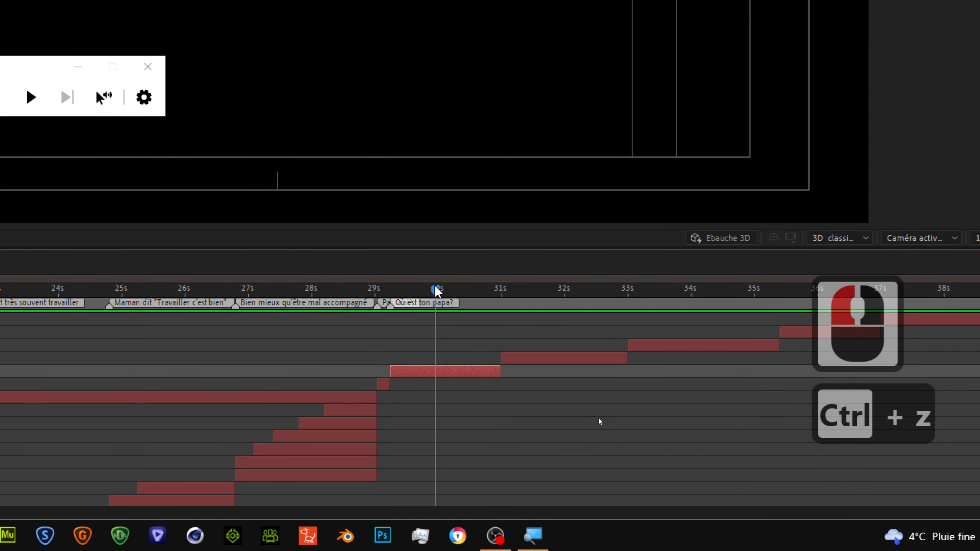
click(188, 106)
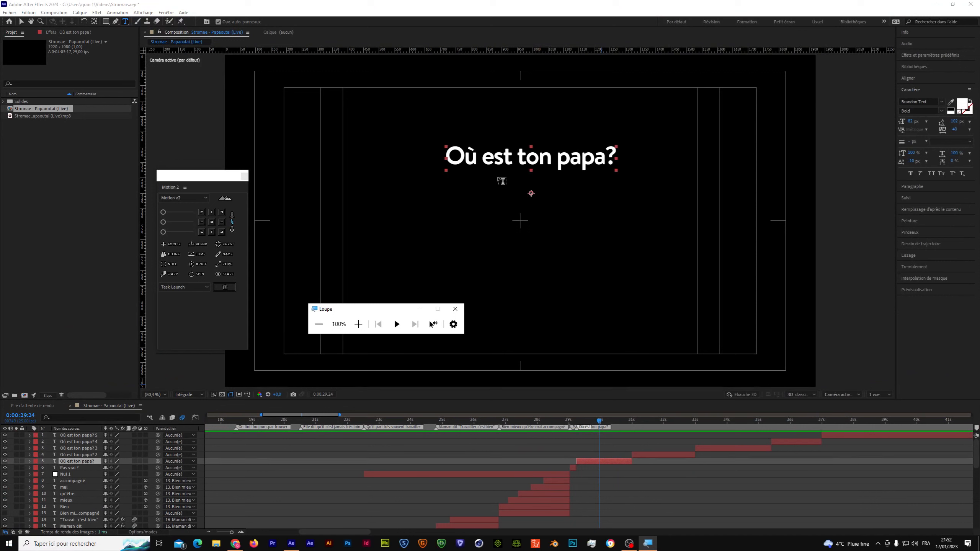
- Center the first "Où est ton papa?" segment's anchor point and align the layer to the composition's horizontal and vertical center
click(211, 222)
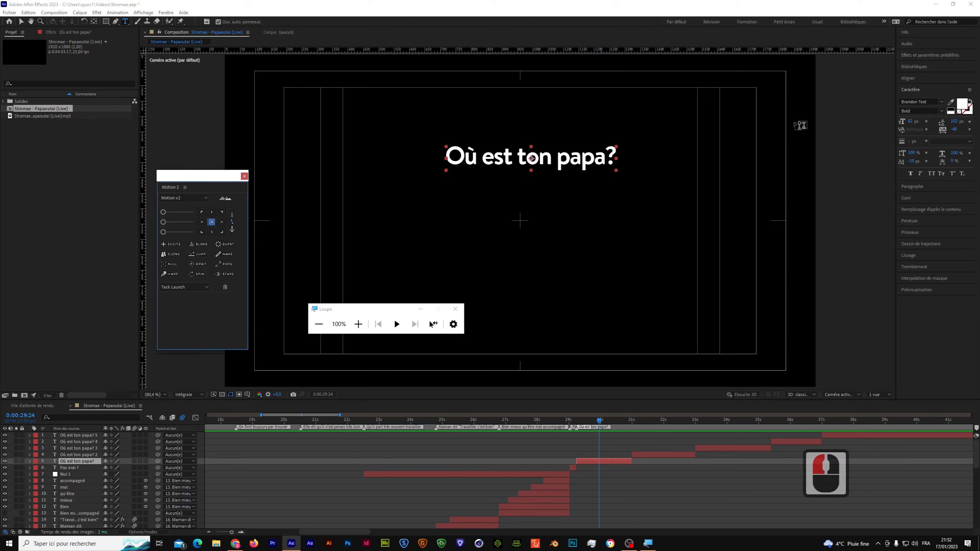
click(905, 79)
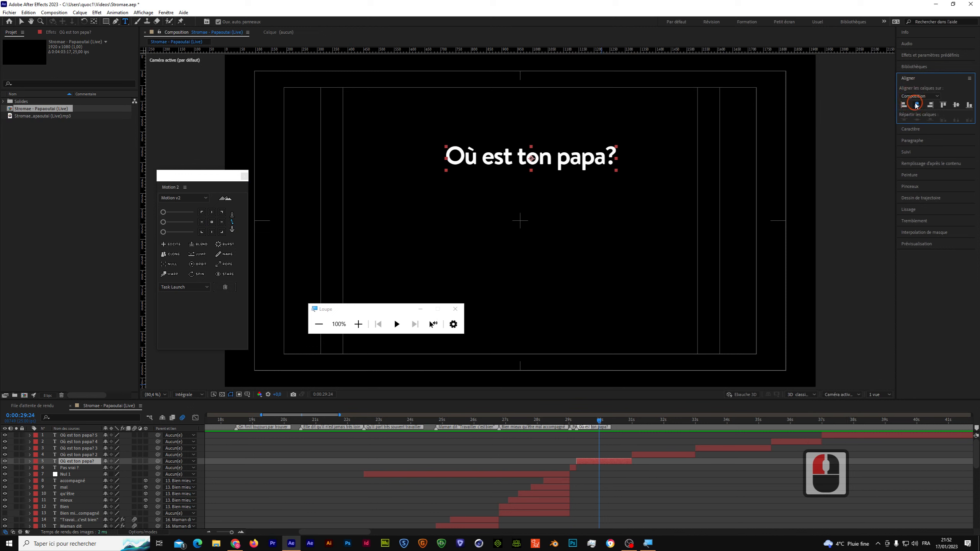
click(949, 105)
click(956, 105)
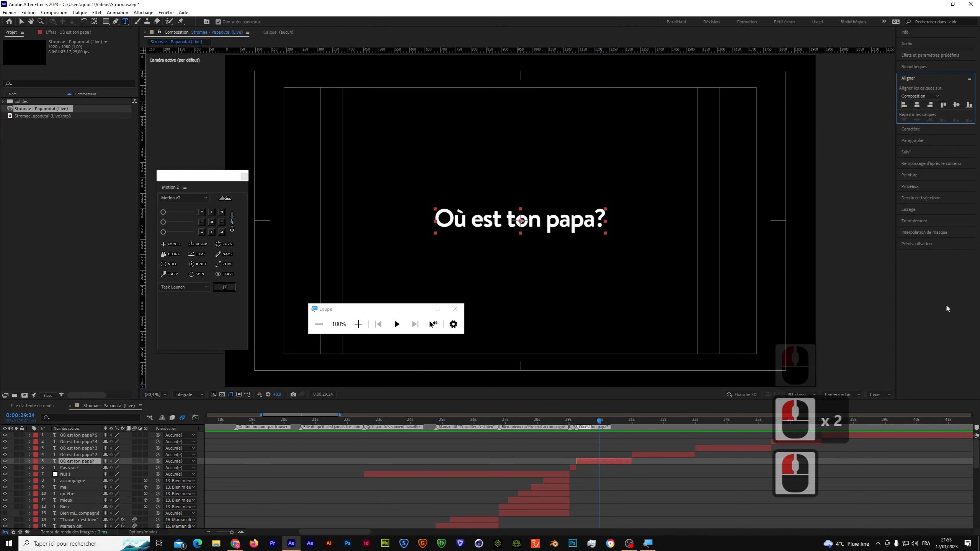
- At 0:00:31:08, center the second "Où est ton papa?" segment's anchor point and align the layer to the composition's horizontal and vertical center
drag(600, 424, 642, 422)
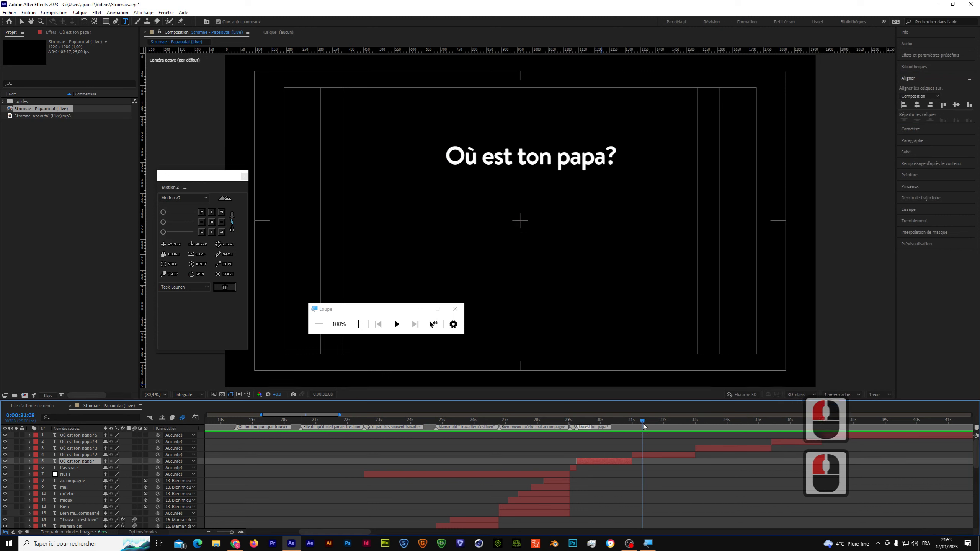
double_click(652, 456)
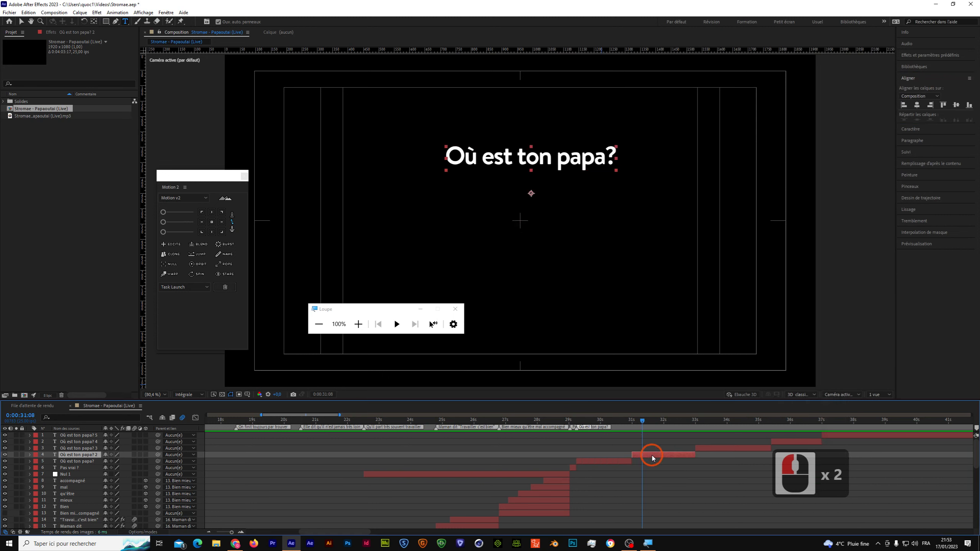
click(211, 222)
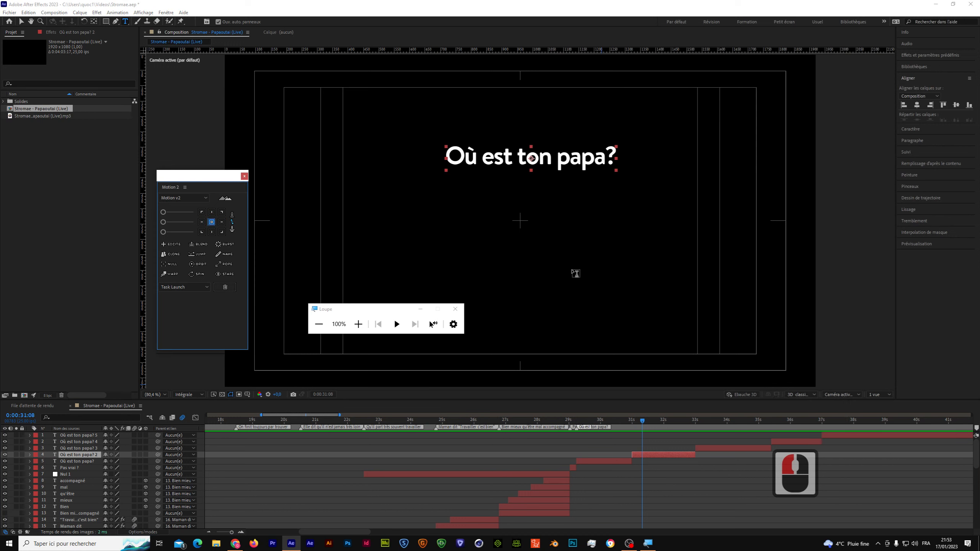
click(918, 105)
click(957, 106)
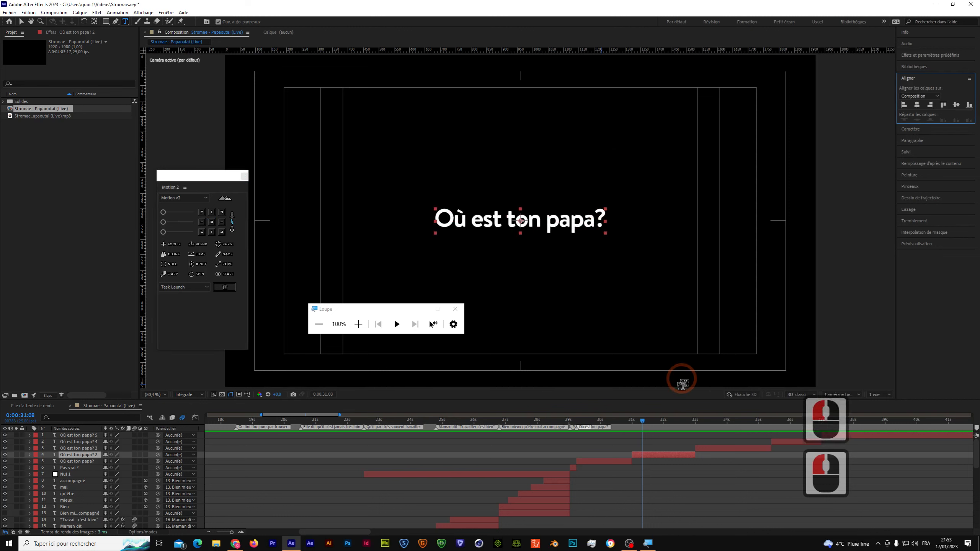
- At 0:00:33:12, align the third "Où est ton papa?" segment to the composition's horizontal and vertical center and center its anchor point
drag(642, 421, 708, 441)
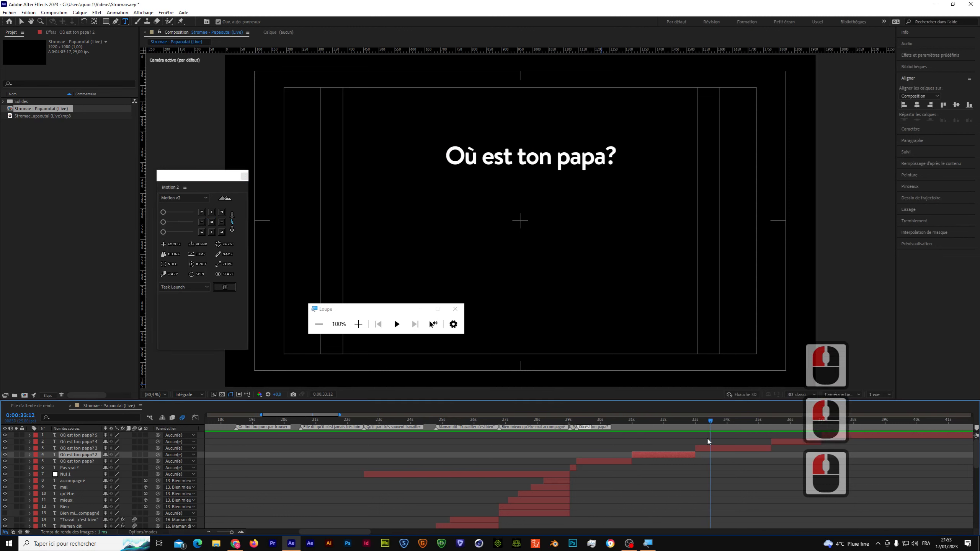
click(707, 449)
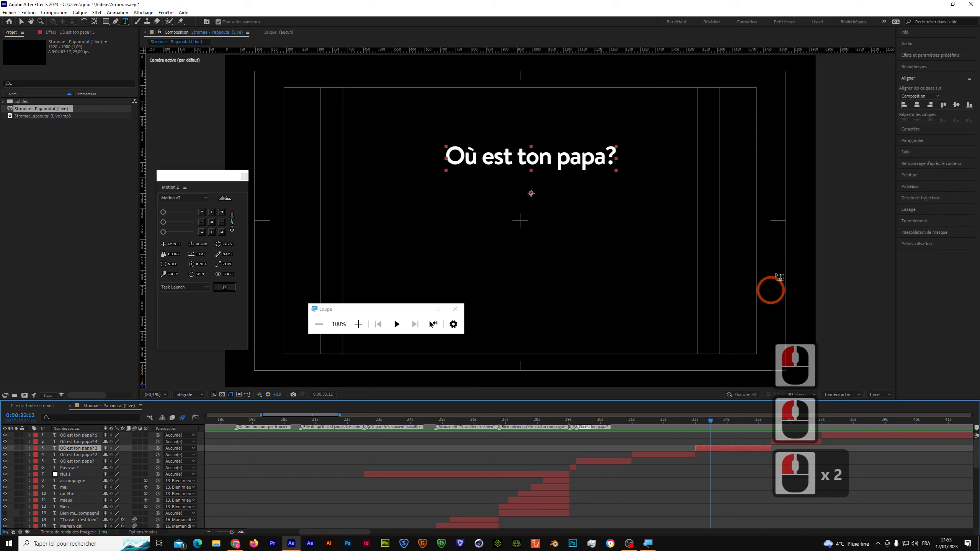
click(919, 105)
click(956, 104)
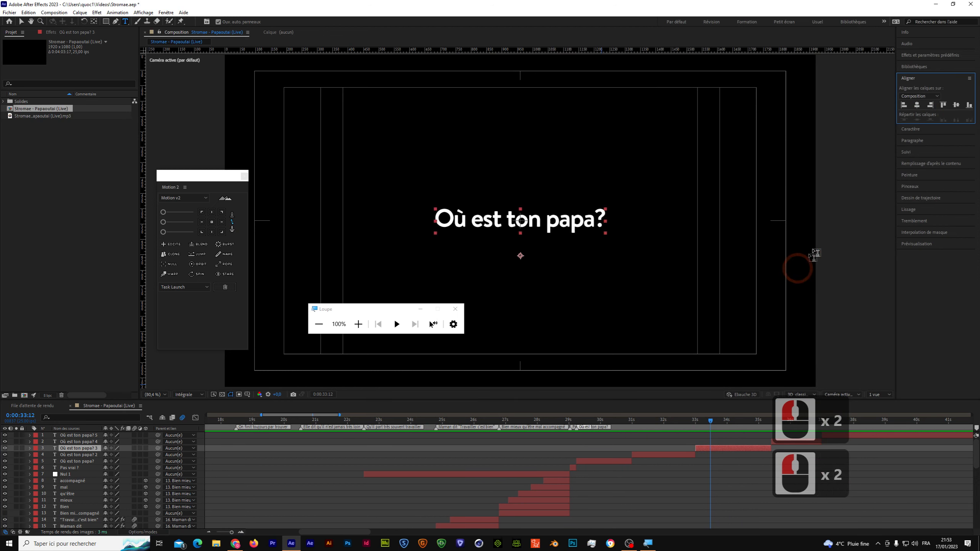
click(211, 222)
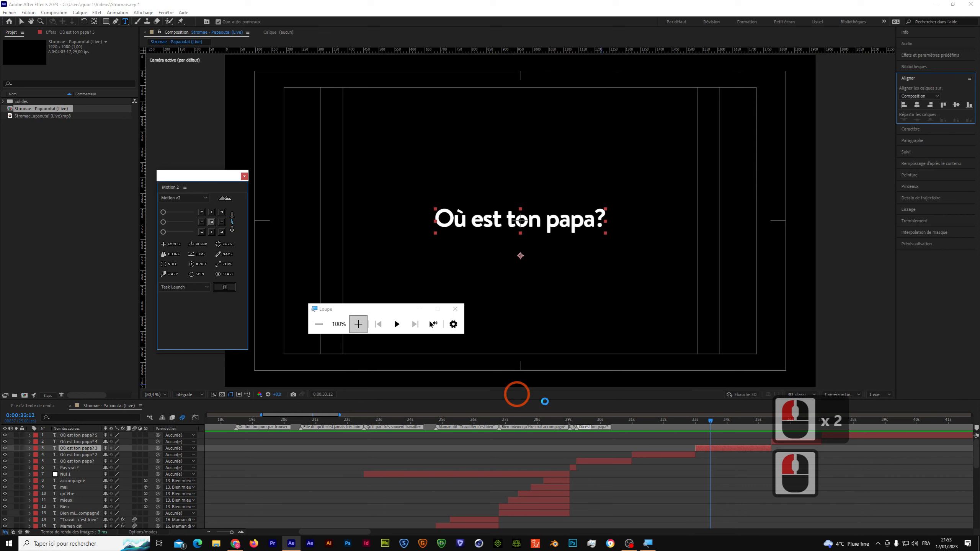
- At 0:00:35:22, align the fourth "Où est ton papa?" segment to the composition's horizontal and vertical center and center its anchor point
drag(712, 421, 786, 420)
double_click(794, 442)
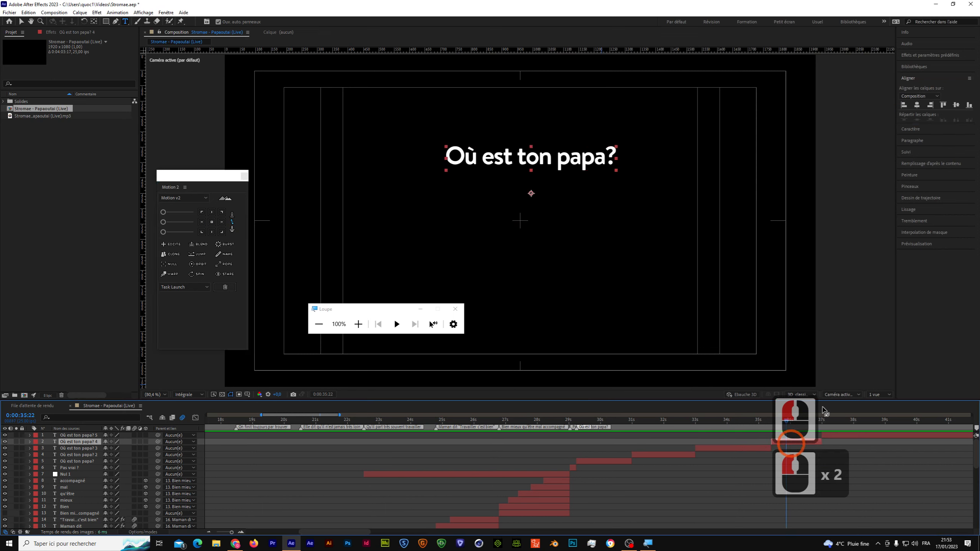
click(970, 103)
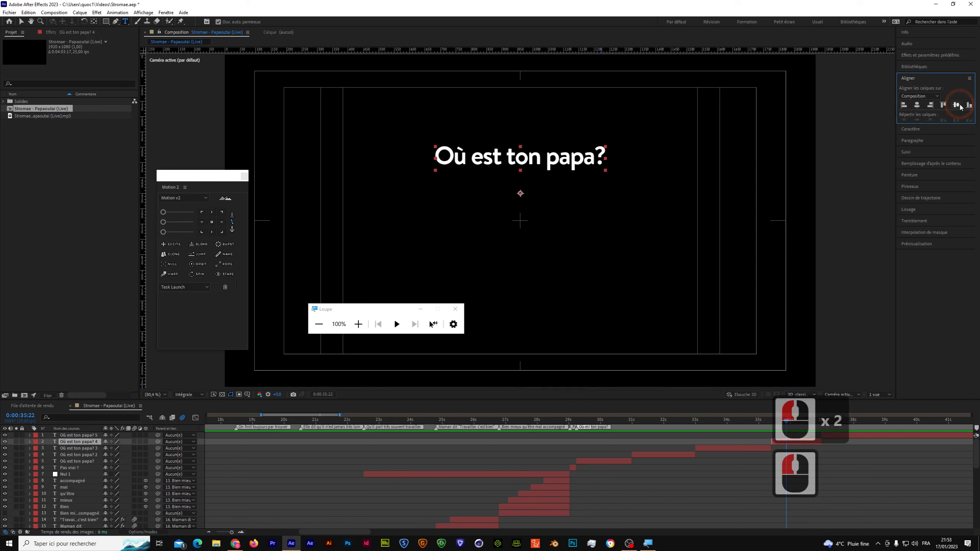
click(957, 104)
click(212, 222)
- At 0:00:31:09, replace the second segment's text with "Dis-moi, où est ton papa?" and widen its text box on both sides to fit one line
drag(628, 421, 604, 424)
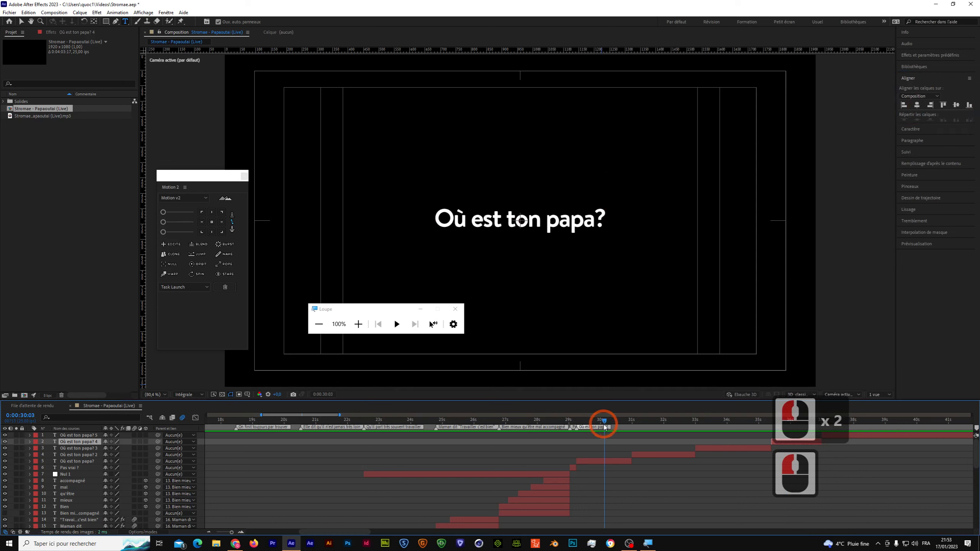
double_click(614, 463)
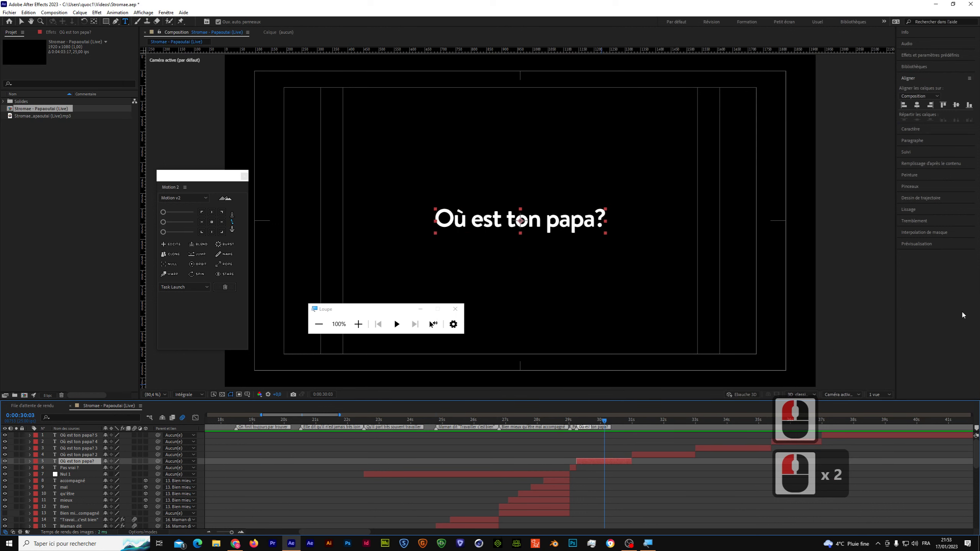
drag(606, 424, 643, 421)
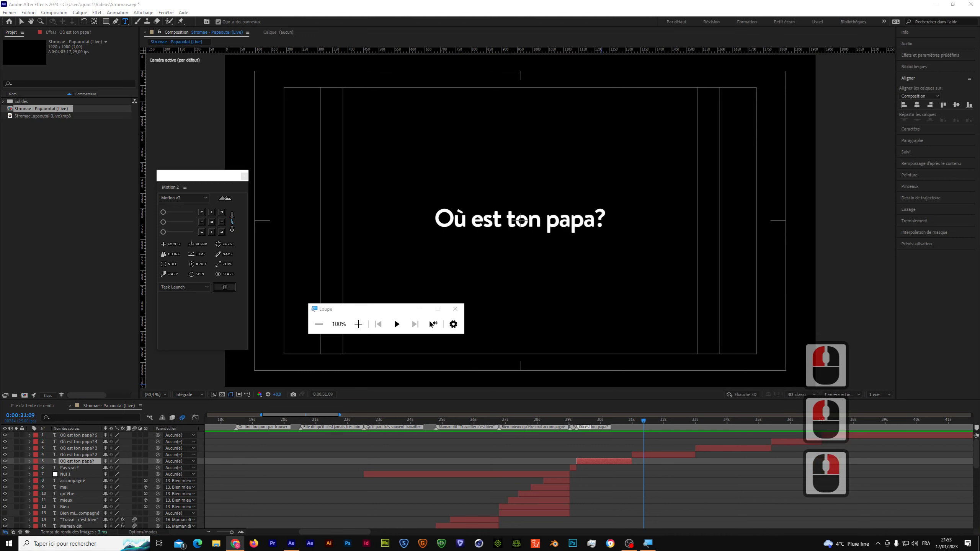
drag(600, 218, 434, 220)
right_click(445, 225)
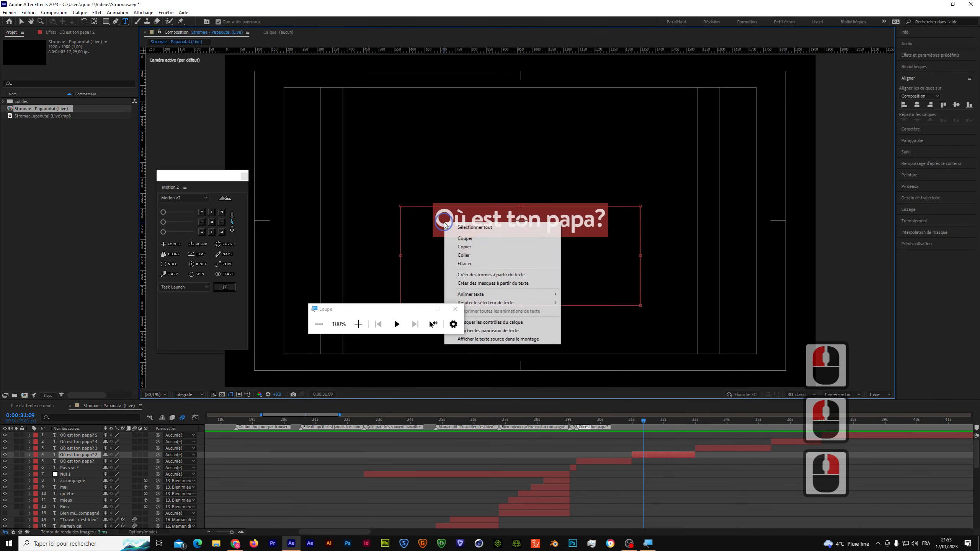
click(462, 256)
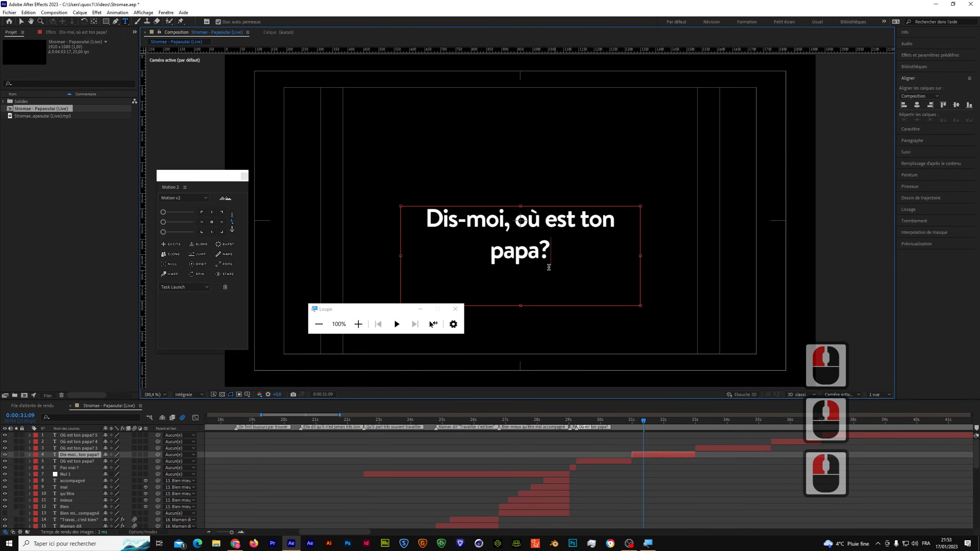
drag(402, 255, 344, 255)
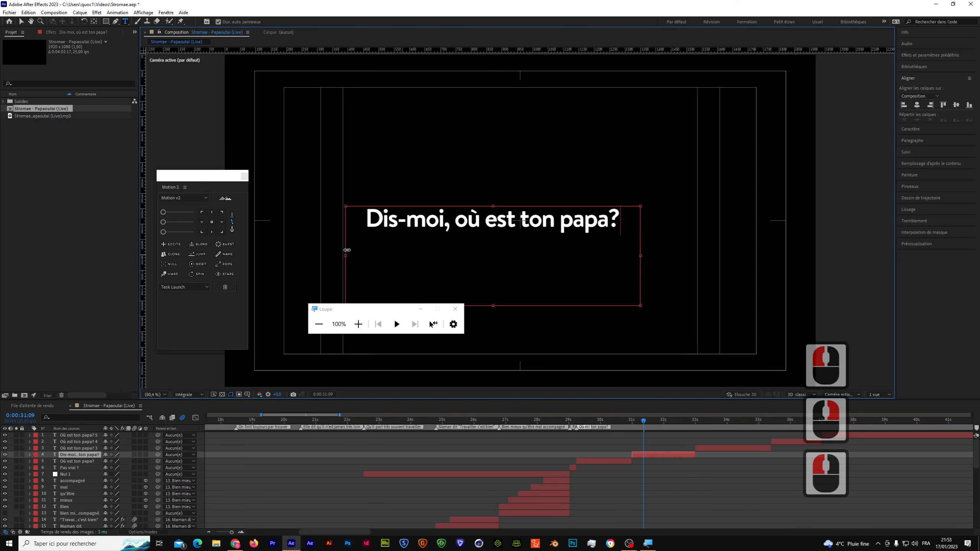
drag(640, 256, 698, 253)
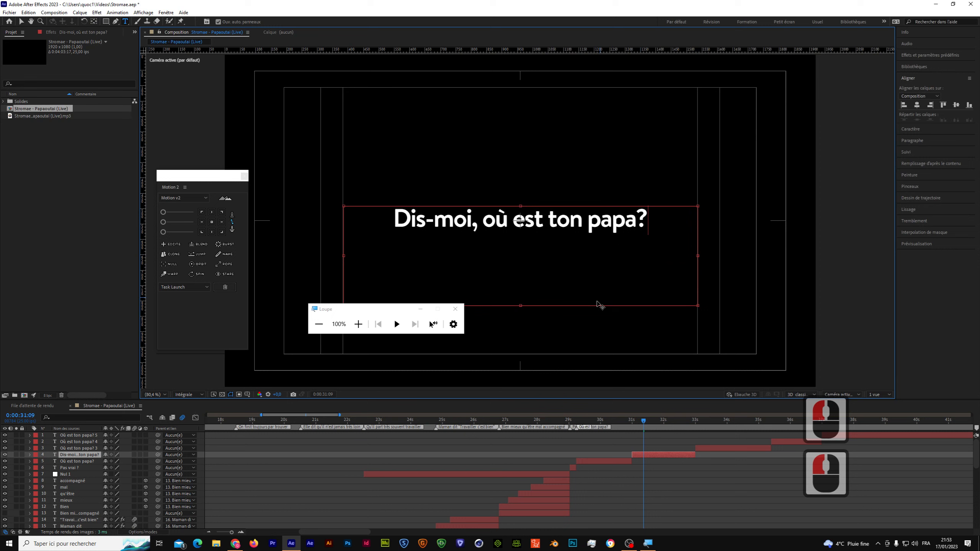
- At 0:00:33:12, replace the third "Où est ton papa?" segment's text with "Sans même devoir lui parler"
drag(642, 421, 710, 422)
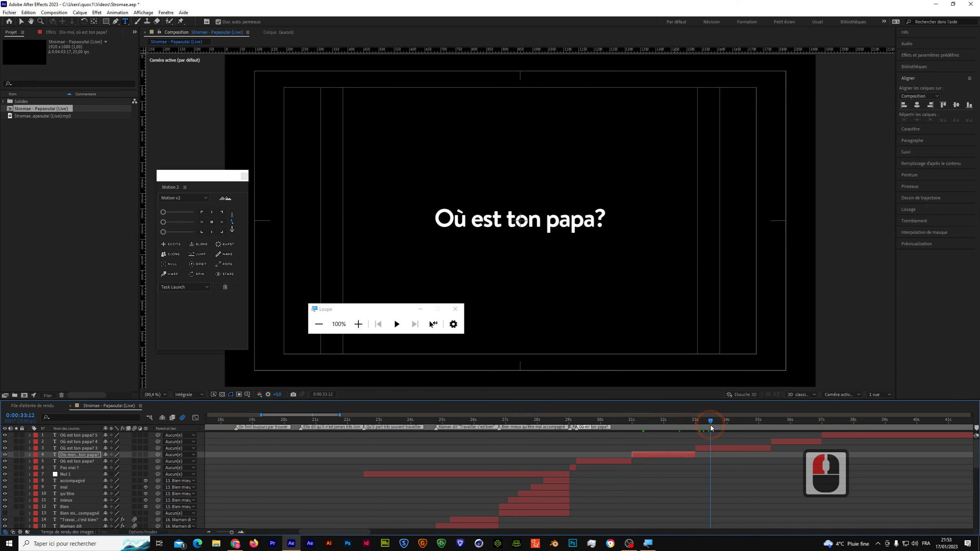
double_click(721, 448)
click(432, 324)
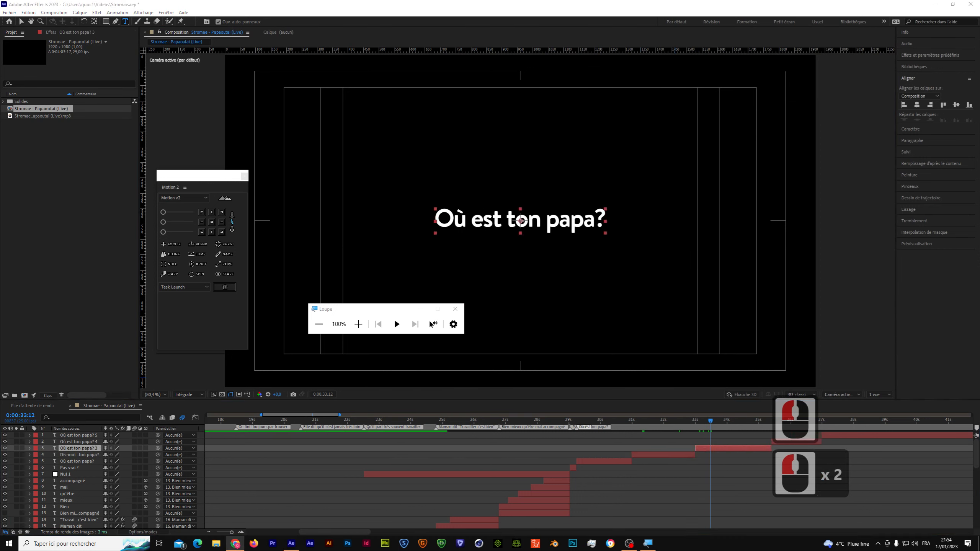
click(432, 325)
click(432, 324)
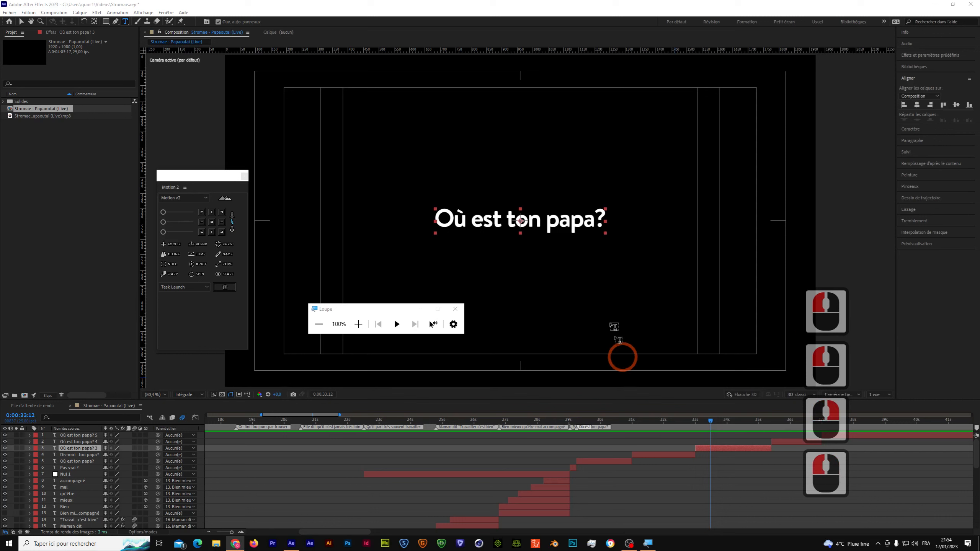
drag(604, 220, 444, 219)
right_click(453, 220)
click(472, 252)
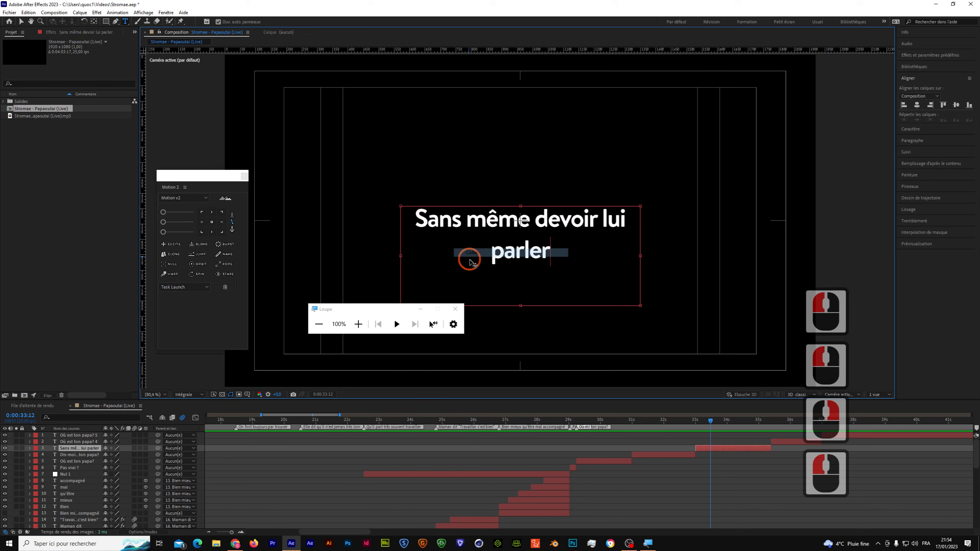
- Widen the "Sans même devoir lui parler" text box on both sides and reduce its height to a single line
drag(640, 255, 697, 256)
drag(400, 255, 343, 253)
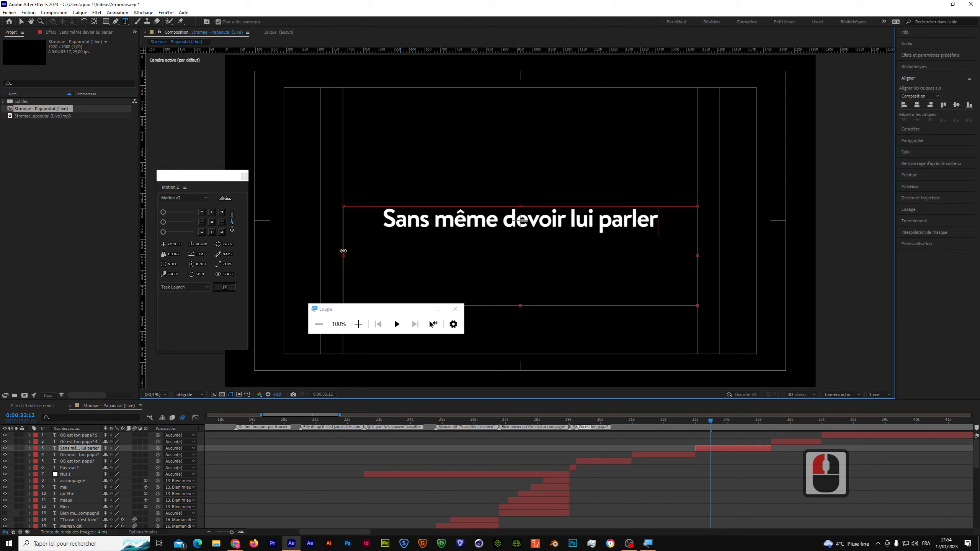
drag(519, 305, 529, 238)
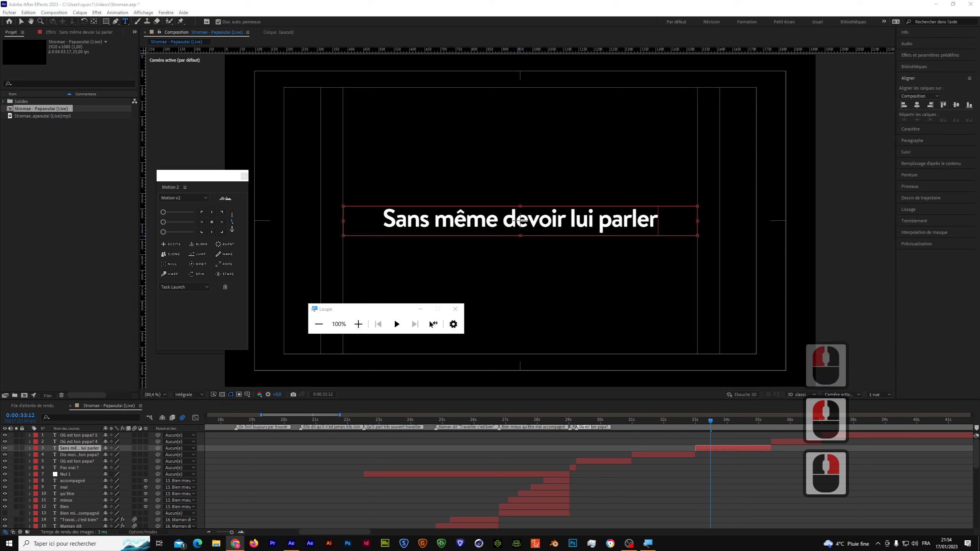
- At 0:00:35:17, replace the fourth "Où est ton papa?" segment's entire text with "Il sait ce qu'il ne va pas"
click(715, 431)
drag(712, 421, 781, 420)
click(786, 444)
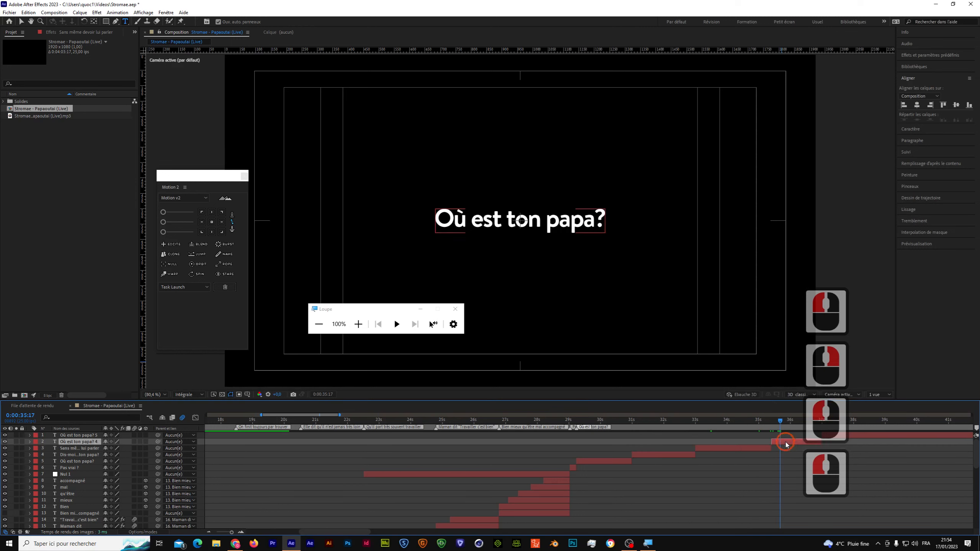
double_click(628, 249)
right_click(603, 220)
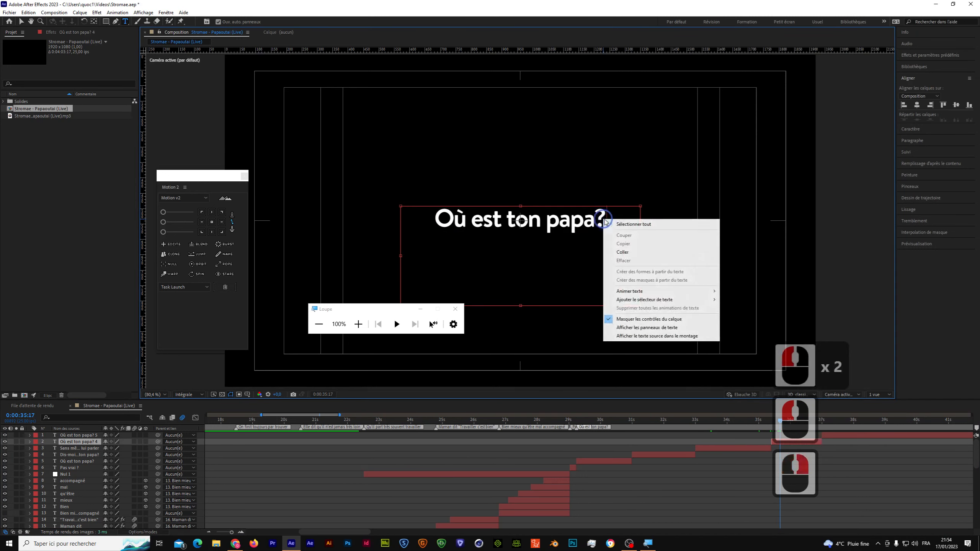
click(619, 251)
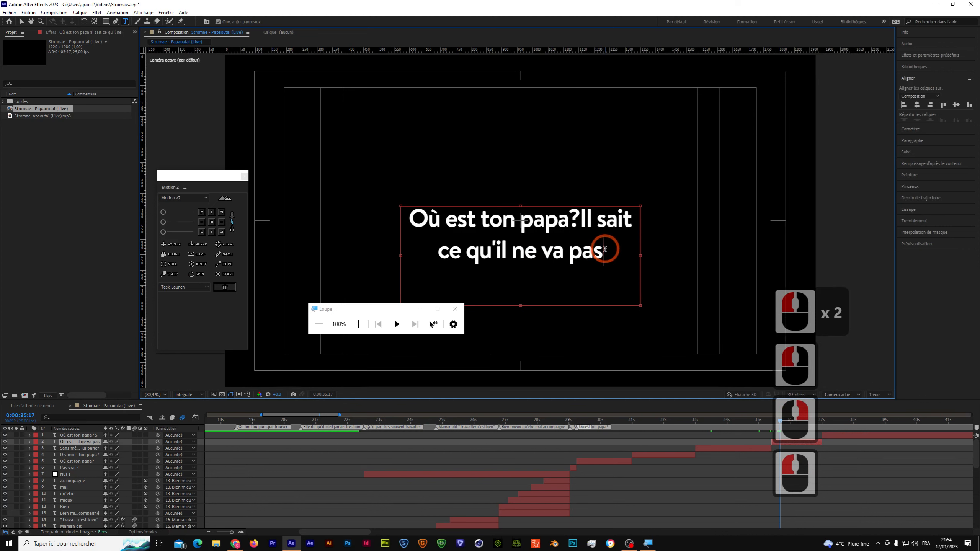
double_click(604, 253)
key(ctrl+a)
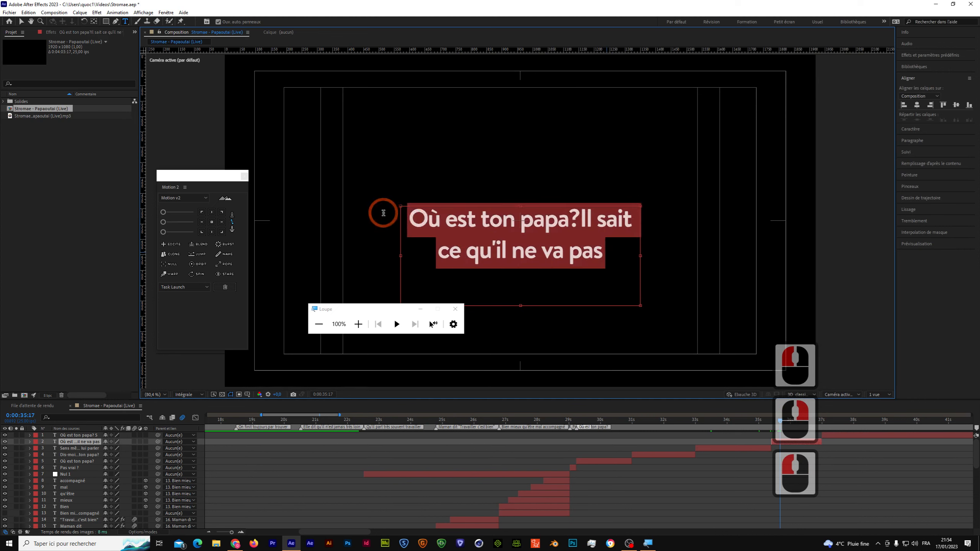
right_click(451, 220)
click(472, 251)
- Widen the "Il sait ce qu'il ne va pas" text box on both sides and shorten its height to a single line
drag(401, 256, 342, 255)
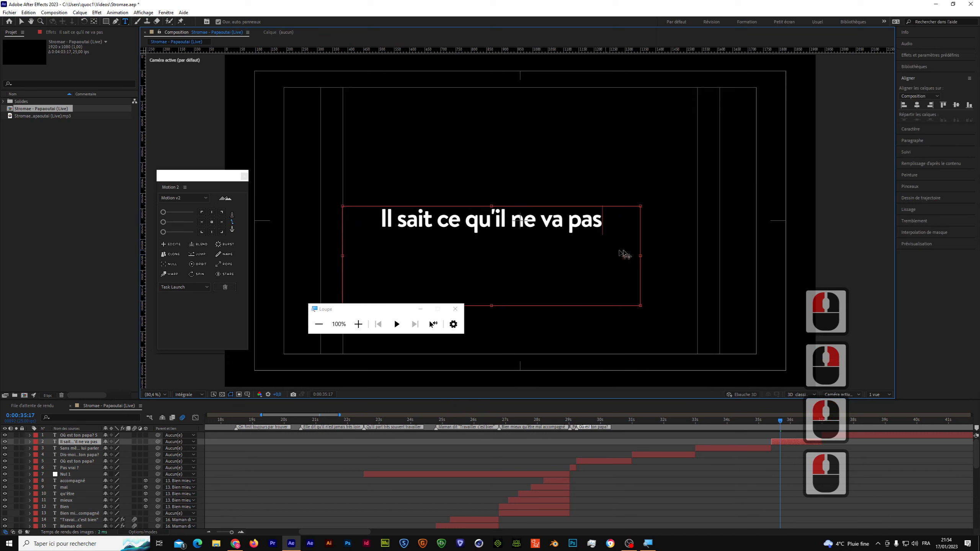
drag(645, 255, 698, 256)
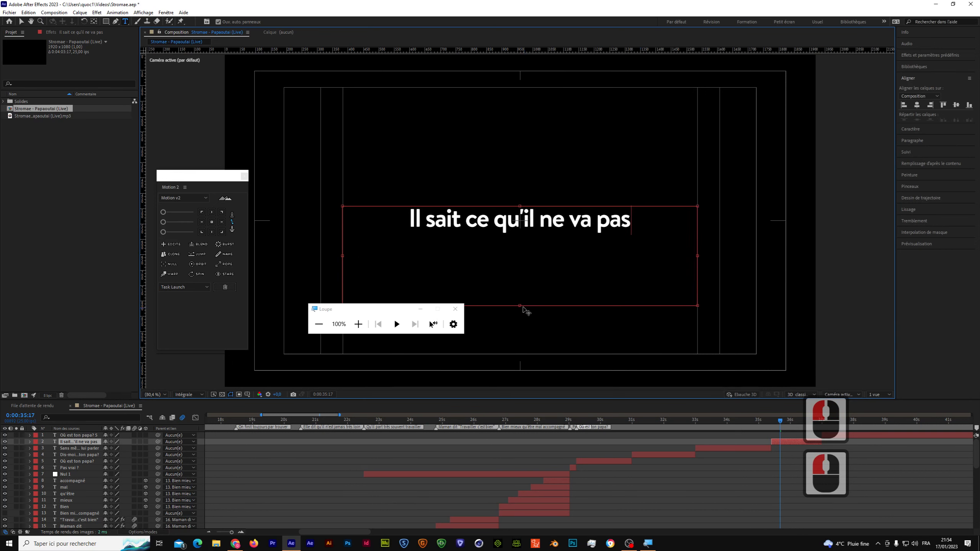
drag(521, 300, 520, 239)
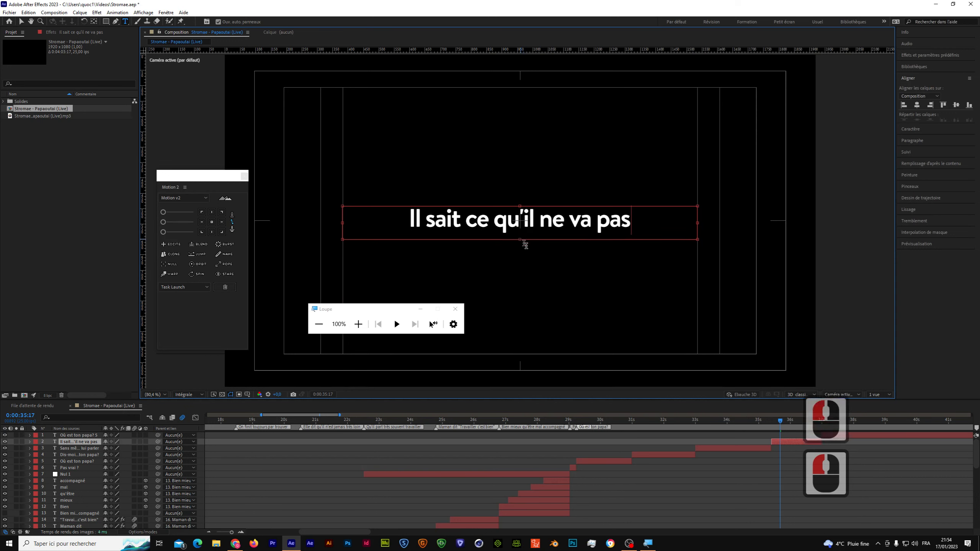
- At 0:00:37:09, center the fifth "Où est ton papa?" segment's anchor point and align the layer to the composition's center
drag(779, 421, 833, 421)
double_click(845, 435)
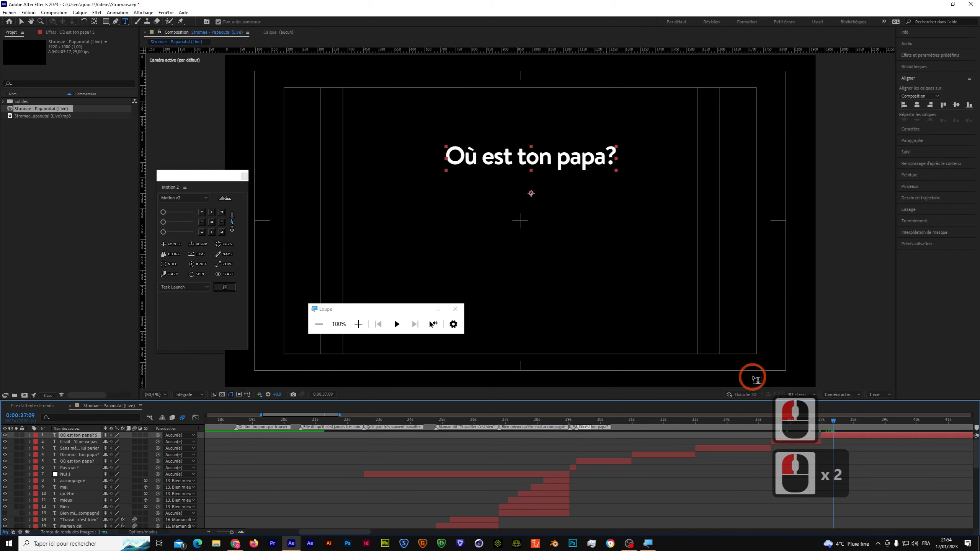
click(211, 222)
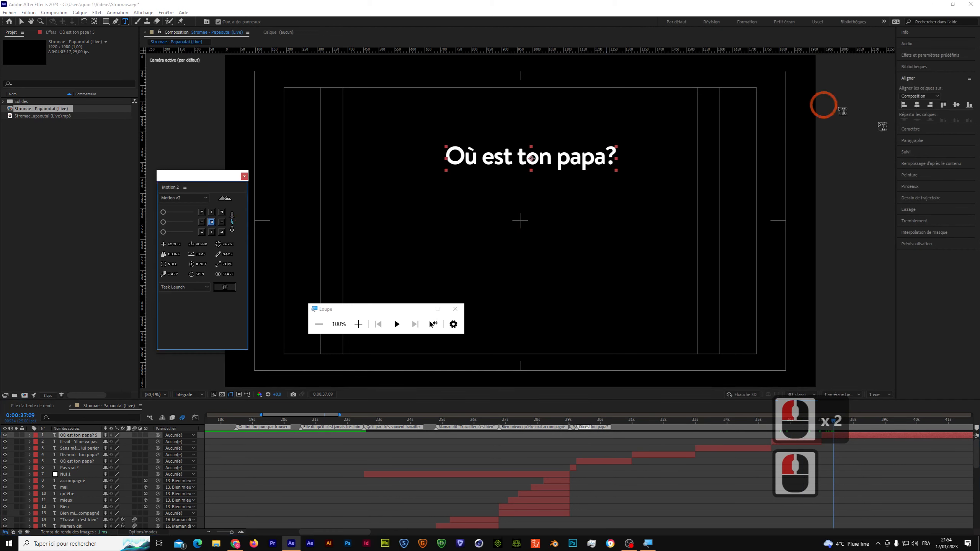
click(951, 120)
click(956, 104)
click(942, 122)
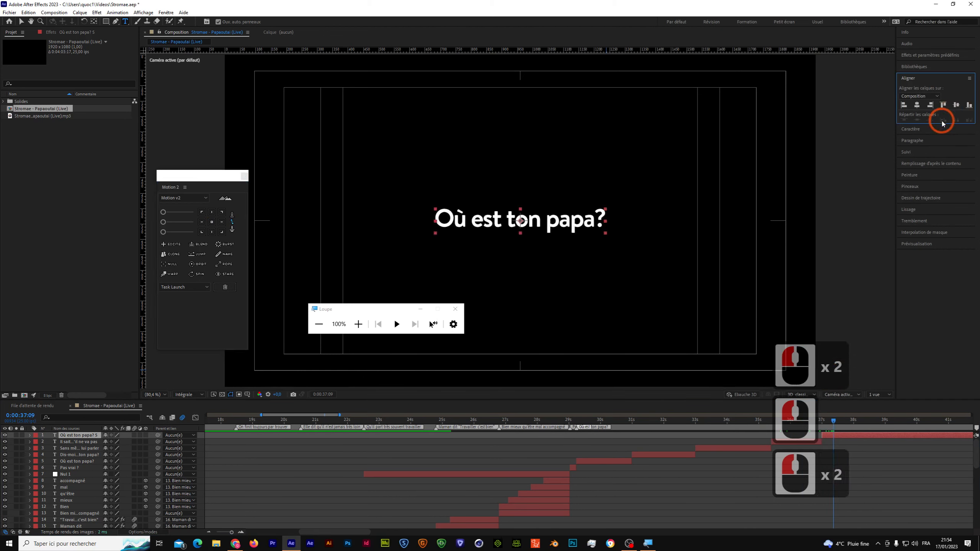
- At 0:00:37:09, replace the fifth "Où est ton papa?" segment's entire text with "Ah sacré papa"
right_click(431, 323)
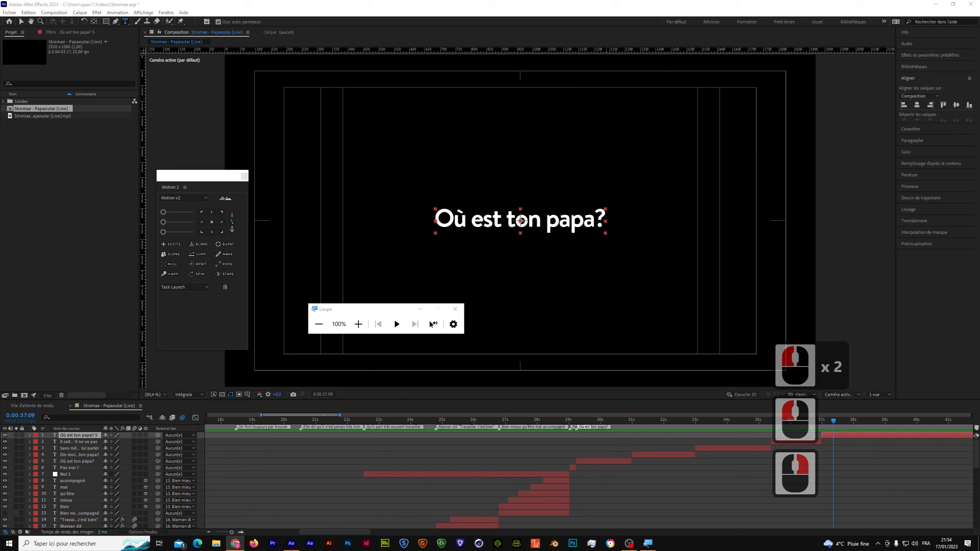
click(600, 216)
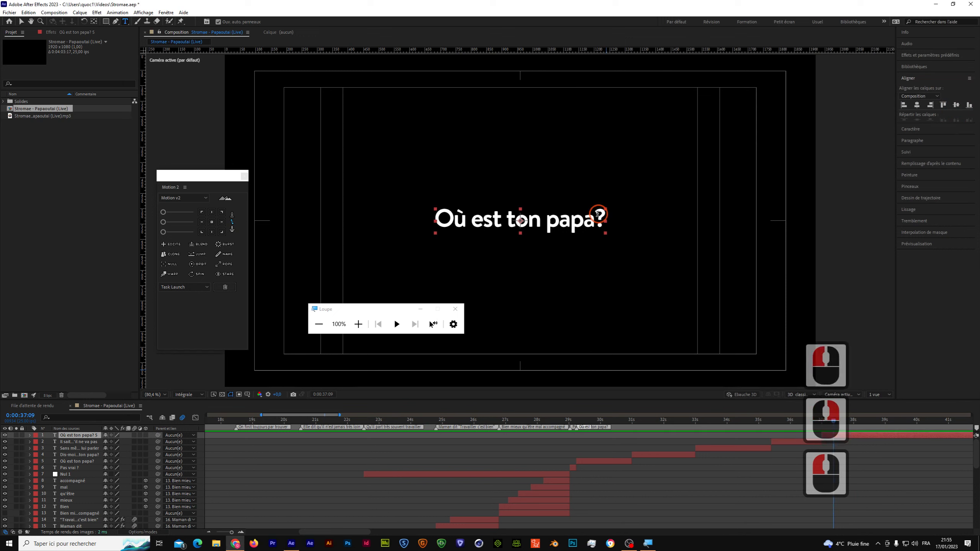
triple_click(520, 211)
right_click(468, 221)
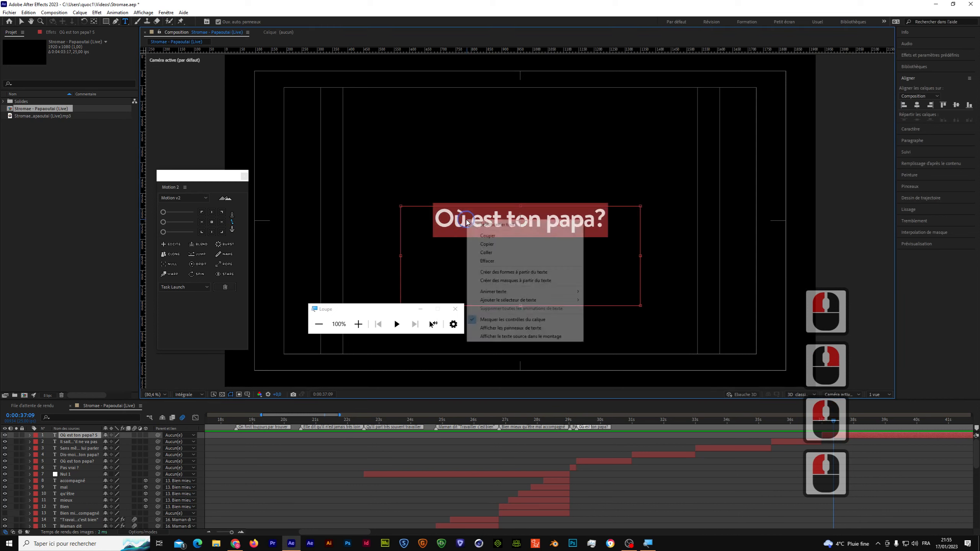
click(487, 252)
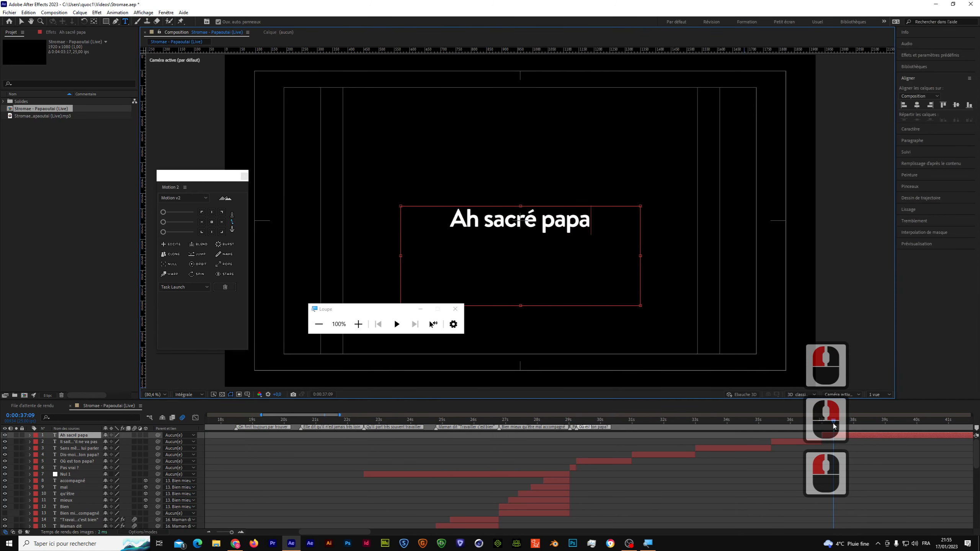
- Play back the new lyric segments from 0:00:29:06 and return to 0:00:30:03
drag(832, 423, 602, 418)
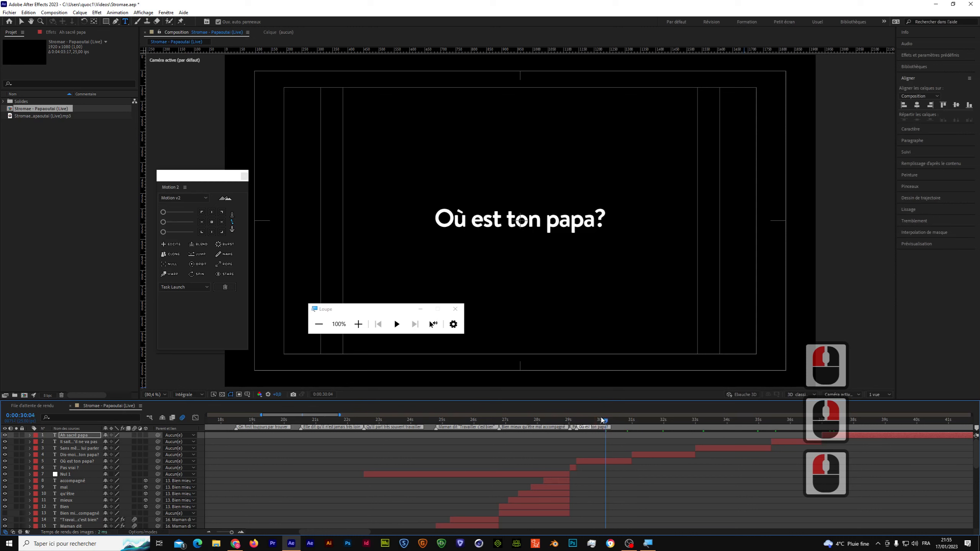
click(578, 419)
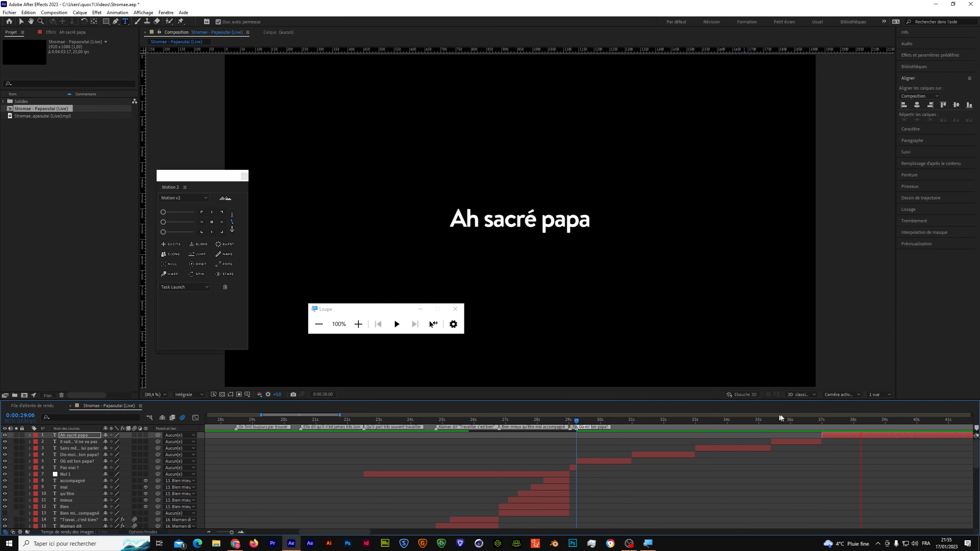
drag(755, 420, 605, 447)
- Split the "Où est ton papa?" segment at 0:00:30:03 into words with TextExploder, layered bottom to top, and hide the original layer
double_click(618, 464)
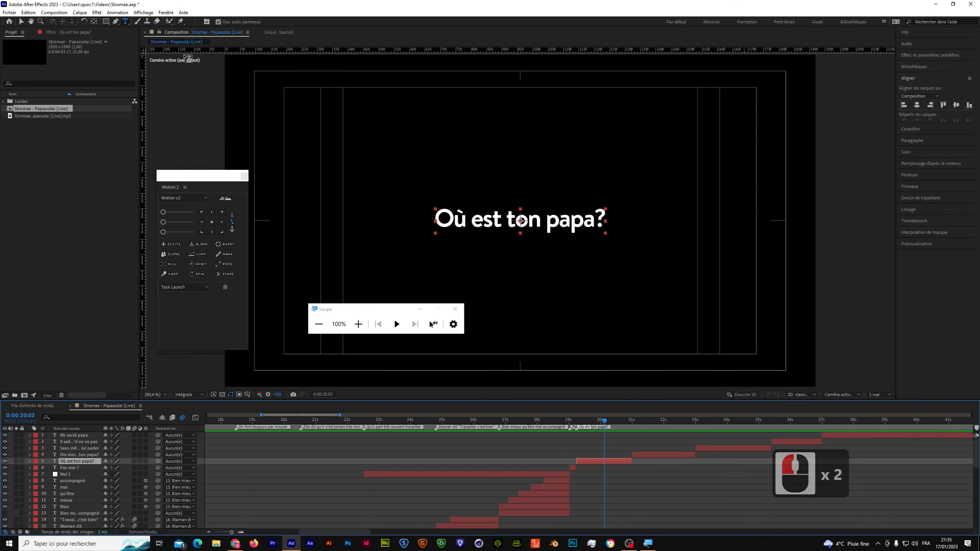
click(167, 13)
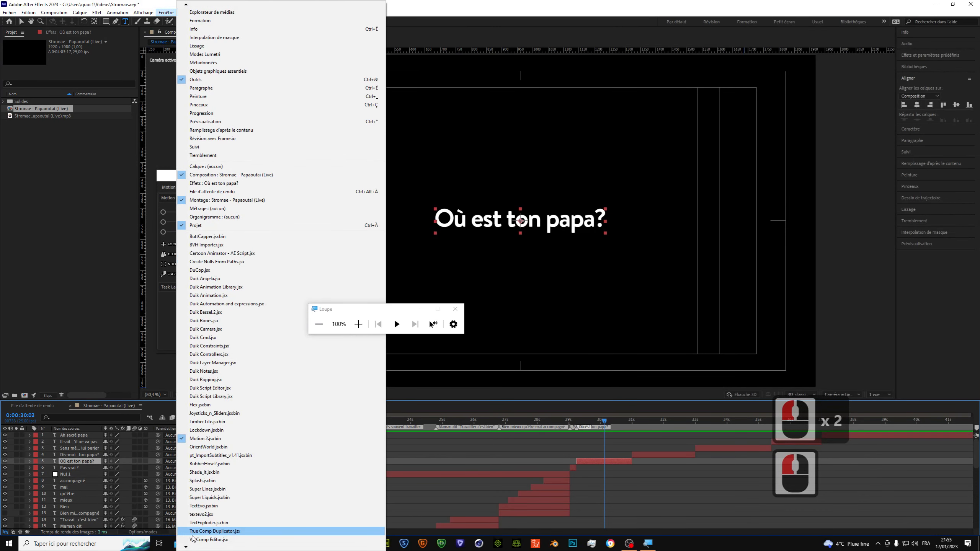
click(209, 514)
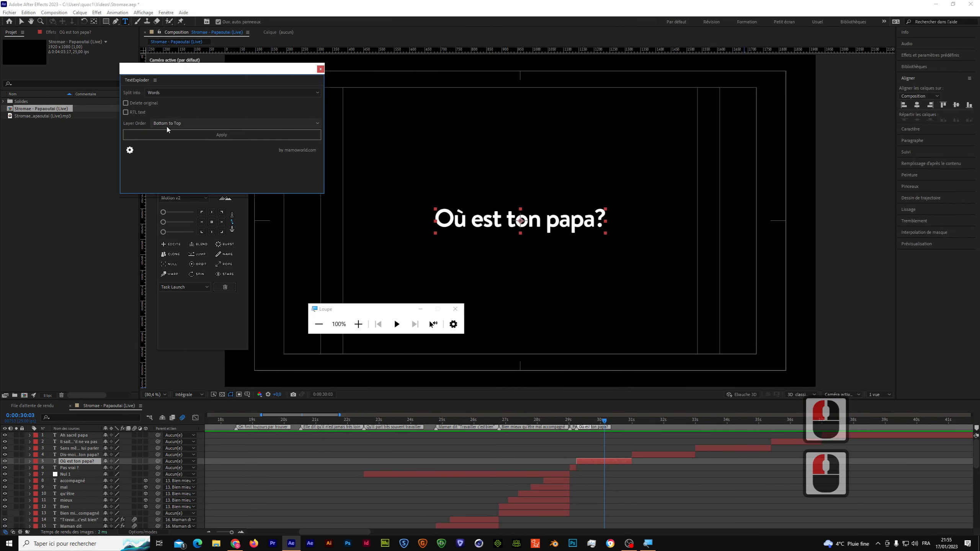
click(178, 134)
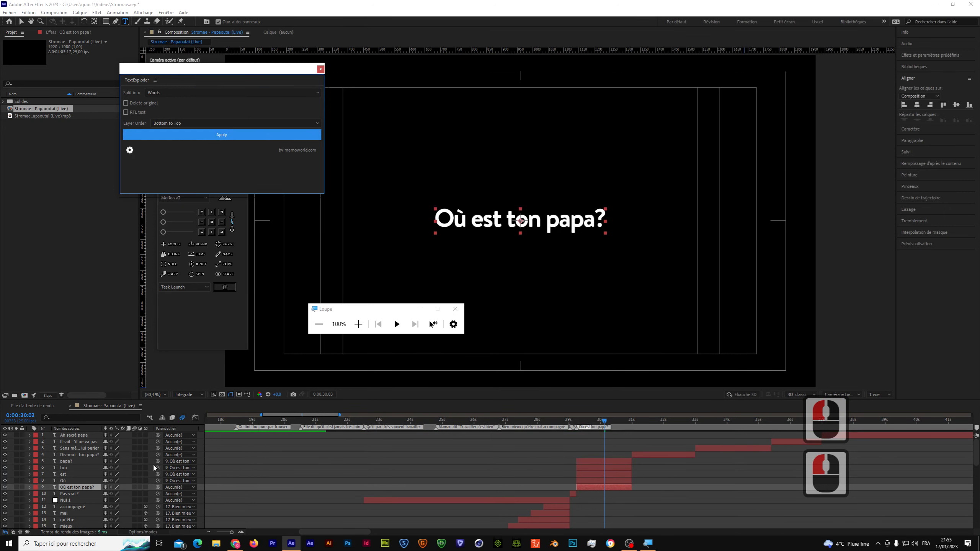
click(5, 488)
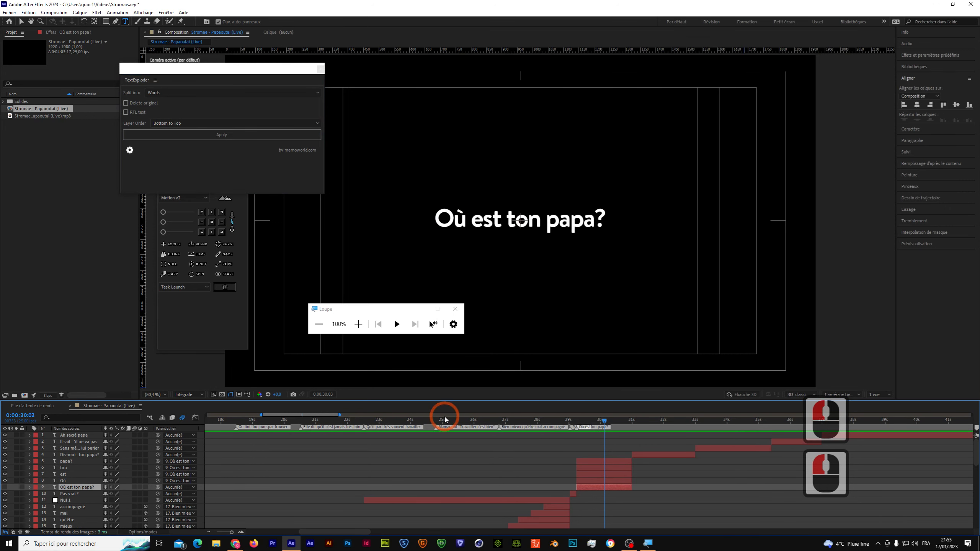
- Play and scrub the split phrase between 0:00:29:06 and 0:00:29:22 to check the timing of its words
drag(604, 427, 577, 422)
click(588, 421)
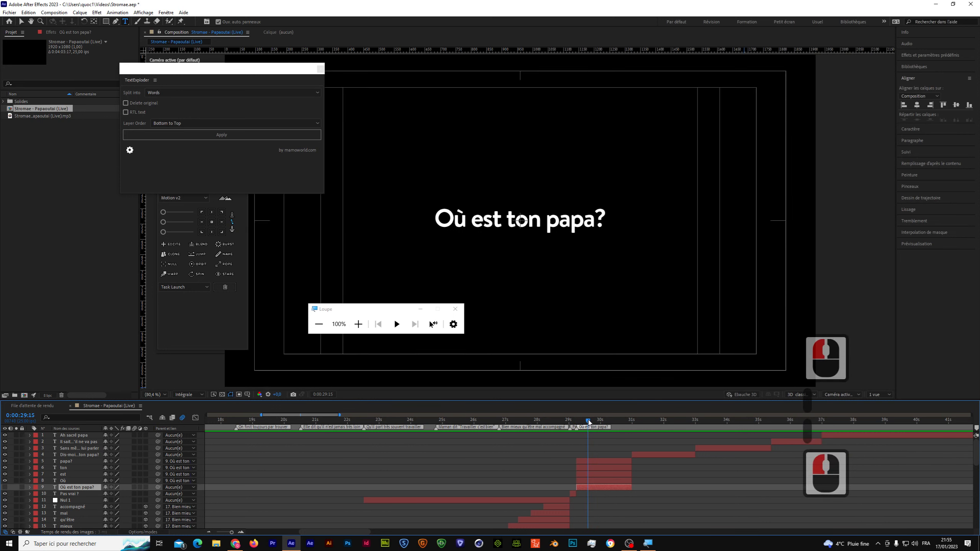
key(space)
key(space)
drag(588, 421, 598, 423)
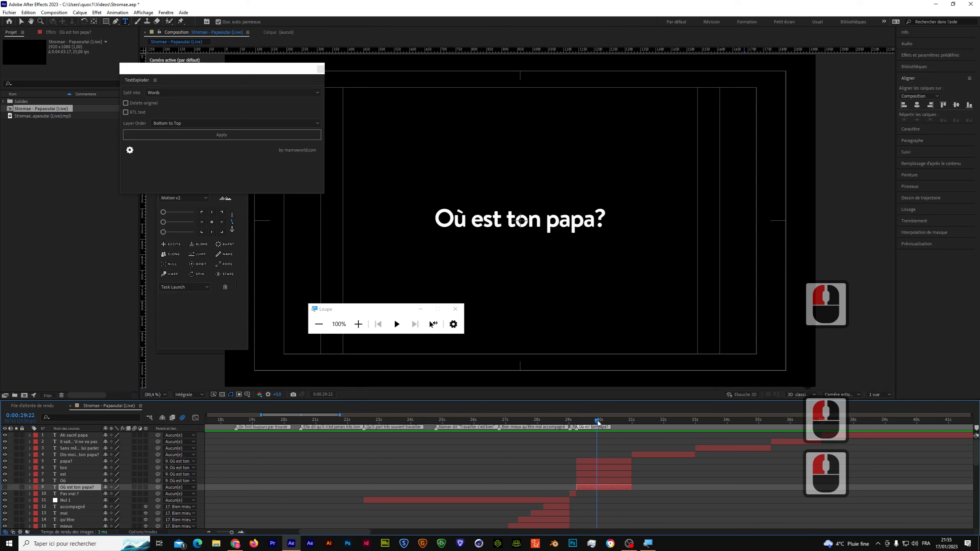
- Try to trim the starts of the "est", "ton" and "papa?" layers to a slightly later time
click(582, 473)
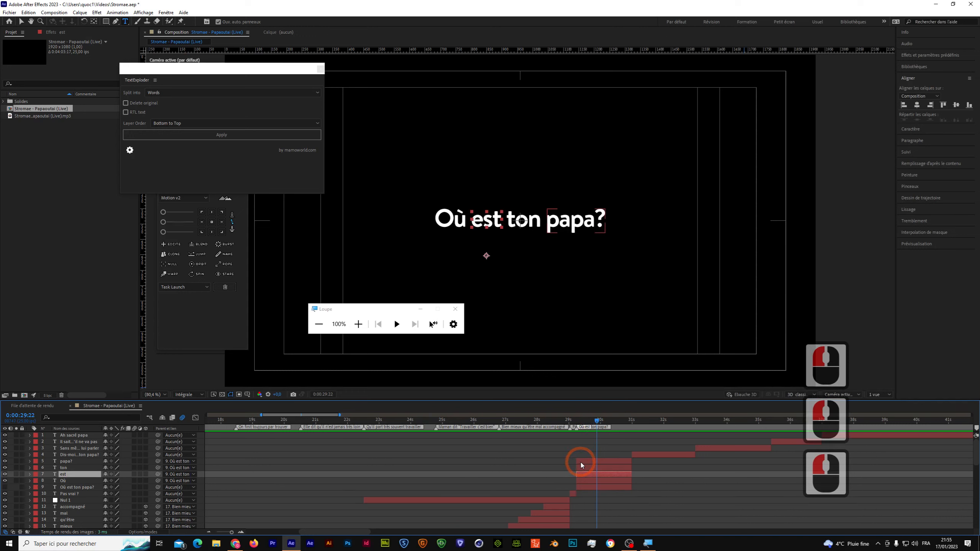
shift+click(578, 462)
drag(579, 462, 596, 462)
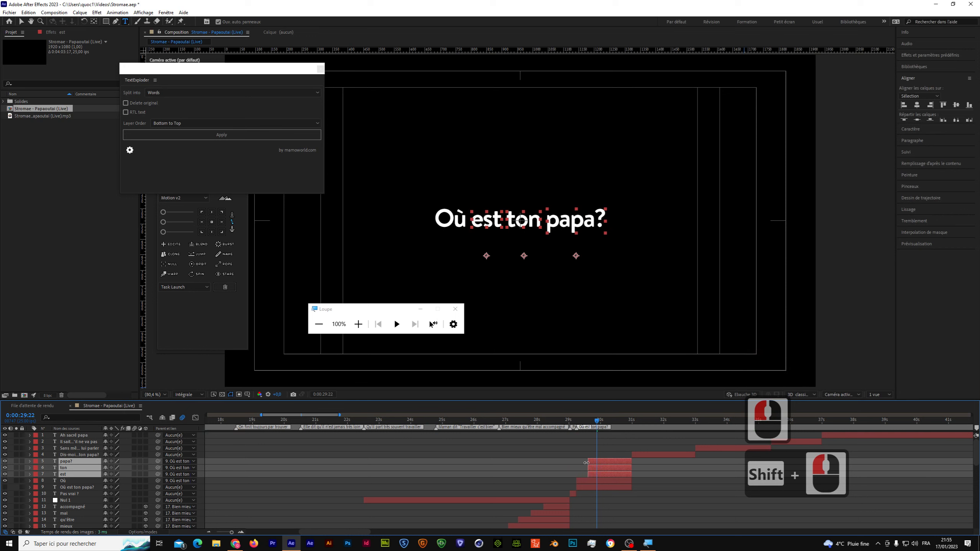
shift+click(584, 481)
- Keyframe the "Où" layer's scale at 0:00:29:22, and set its scale to 105% at 0:00:29:06
click(586, 479)
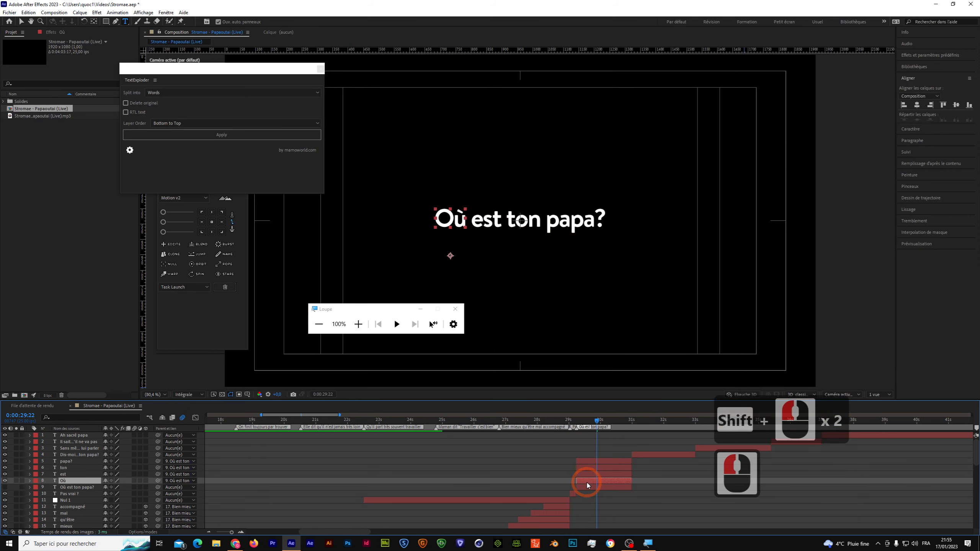
key(s)
click(49, 487)
drag(597, 422, 577, 427)
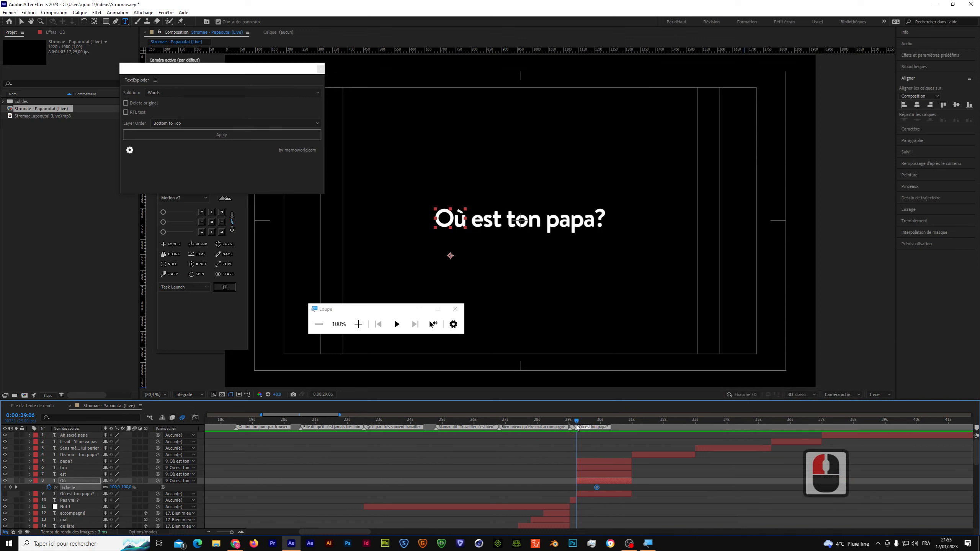
click(249, 514)
click(128, 488)
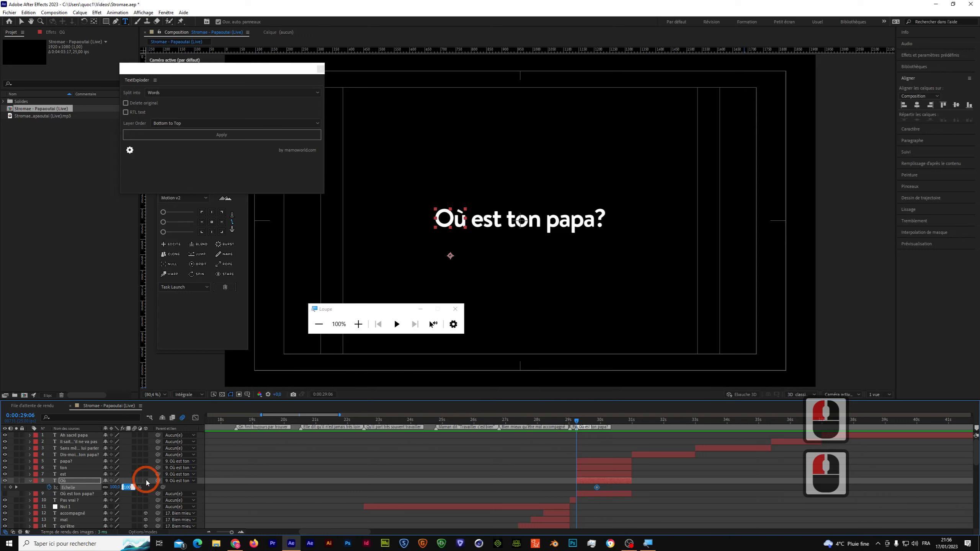
text(105)
key(Return)
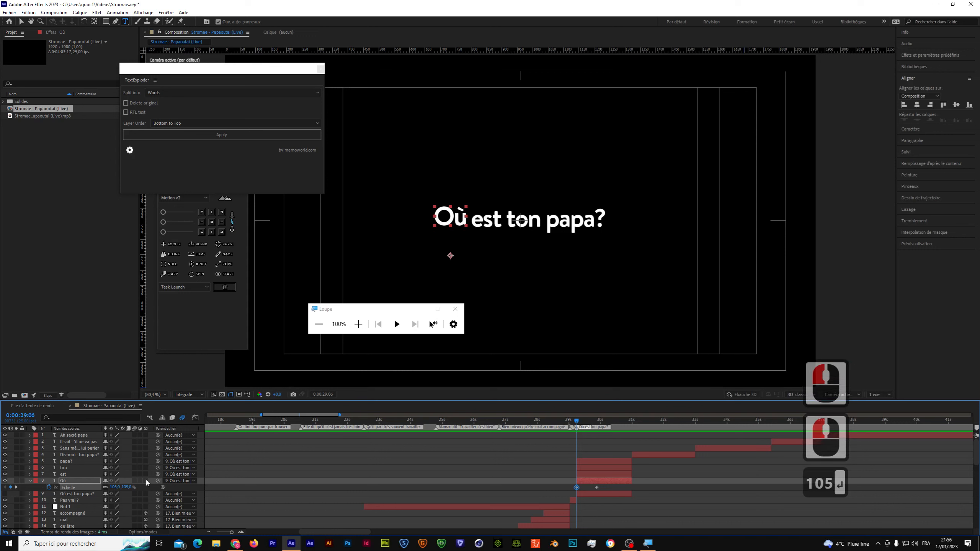
- Set the "Où" layer's scale at 0:00:29:06 to 120%
click(127, 488)
text(120)
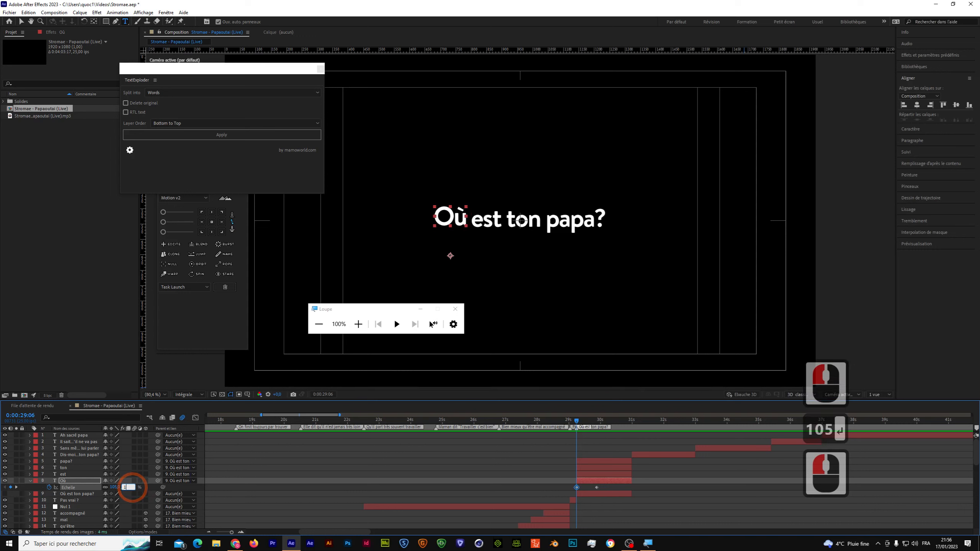
key(Return)
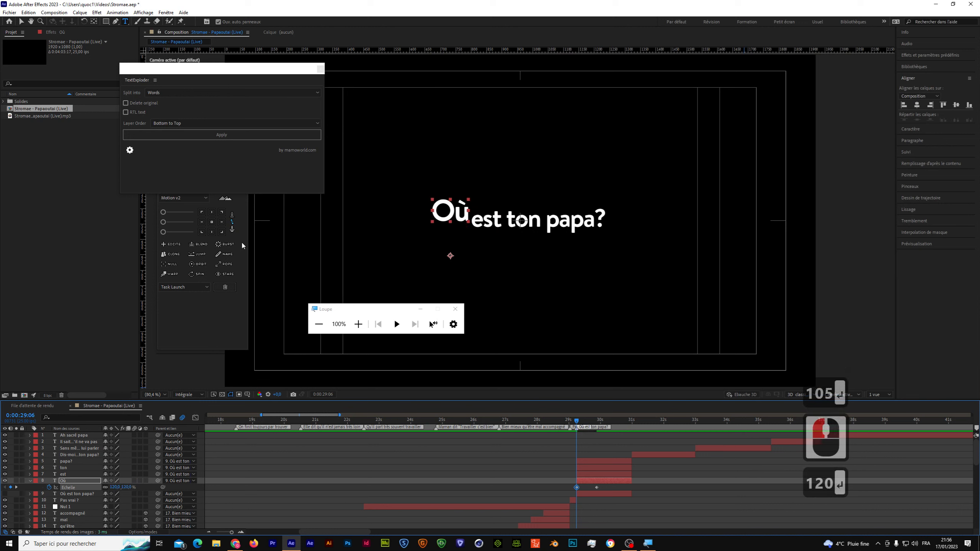
- Try centering the "Où" layer's anchor point and lowering the word in line with the others, checking its scale animation
click(212, 222)
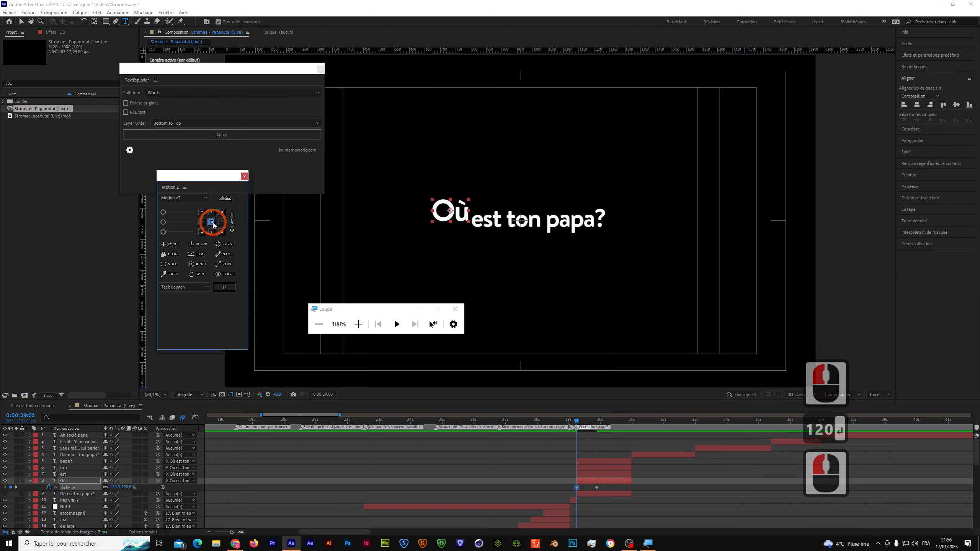
click(21, 22)
click(453, 213)
drag(455, 213, 455, 219)
shift+click(567, 372)
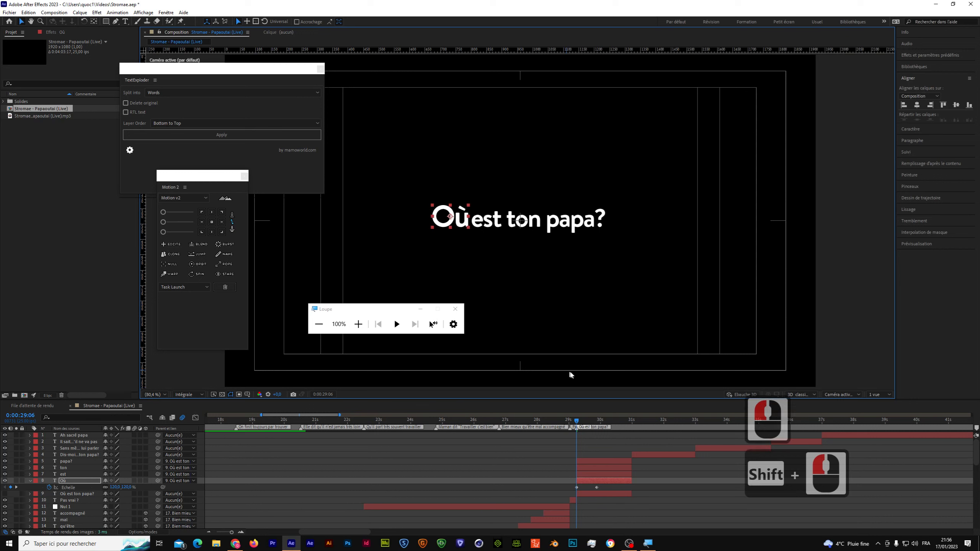
drag(578, 421, 601, 422)
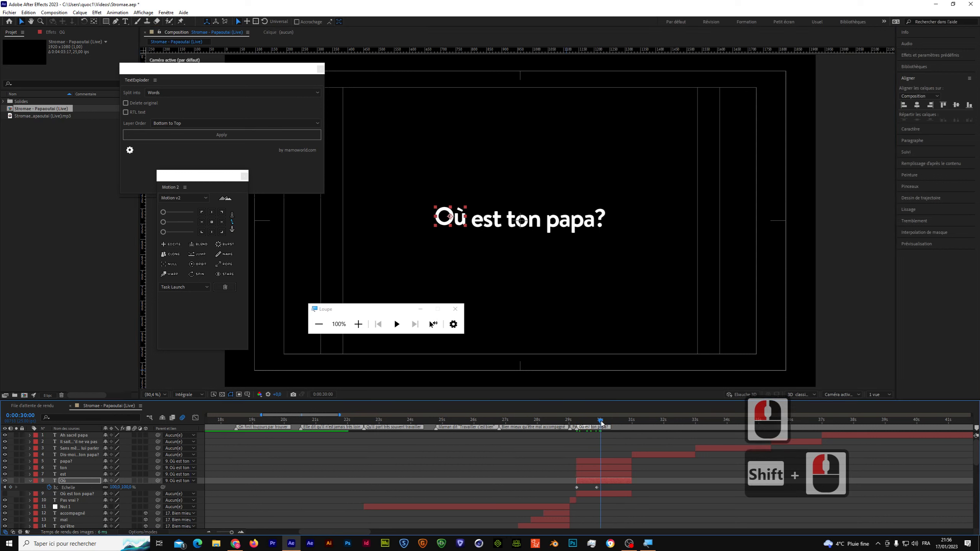
click(597, 422)
- Undo the move, anchor point and 120% scale changes on the "Où" layer
key(ctrl+z)
key(ctrl+z)
key(ctrl+z)
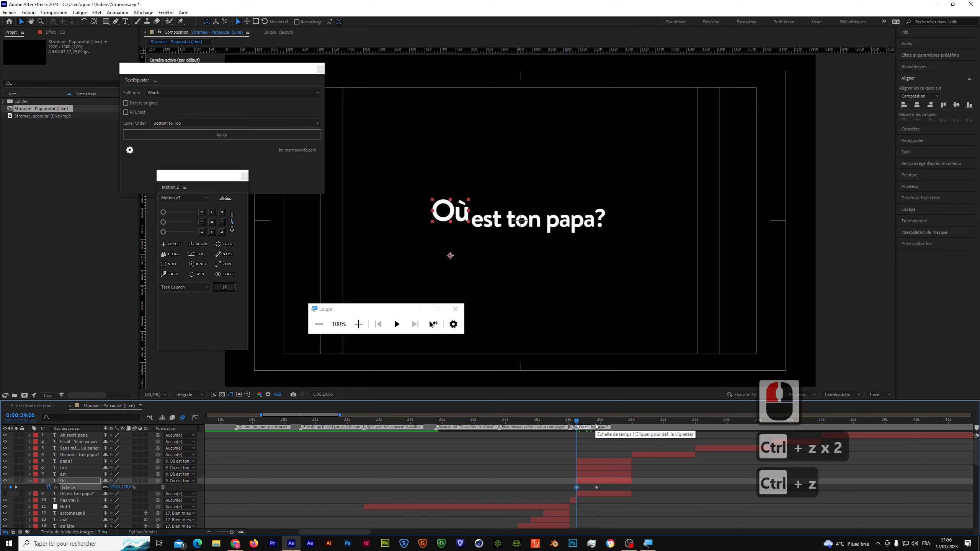
- Center the anchor points of the "Où", "est", "ton" and "papa?" layers with Motion 2
click(211, 222)
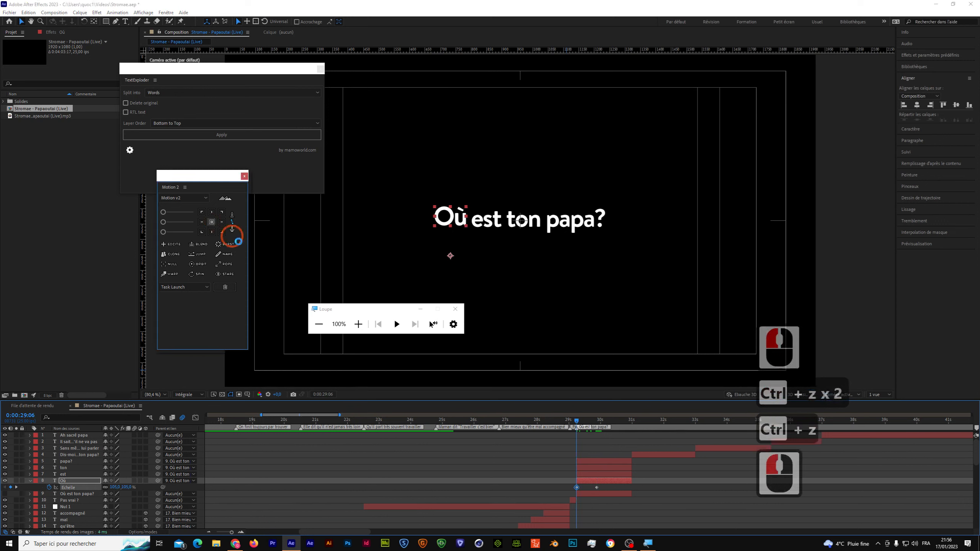
shift+click(606, 463)
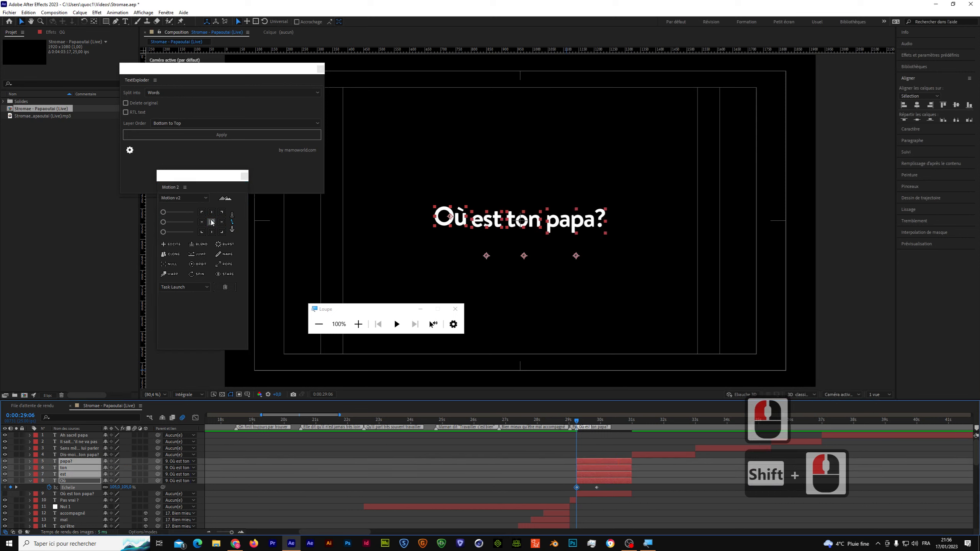
click(359, 323)
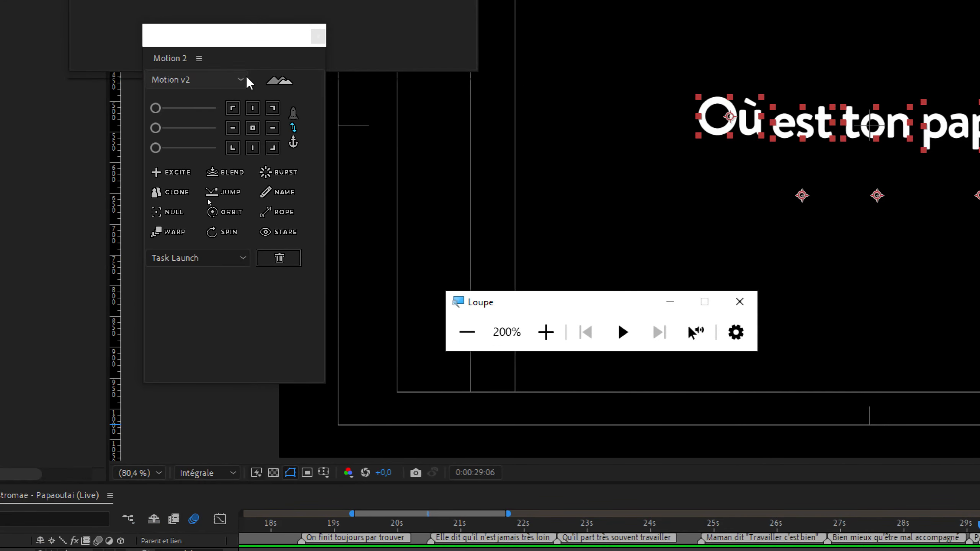
click(253, 128)
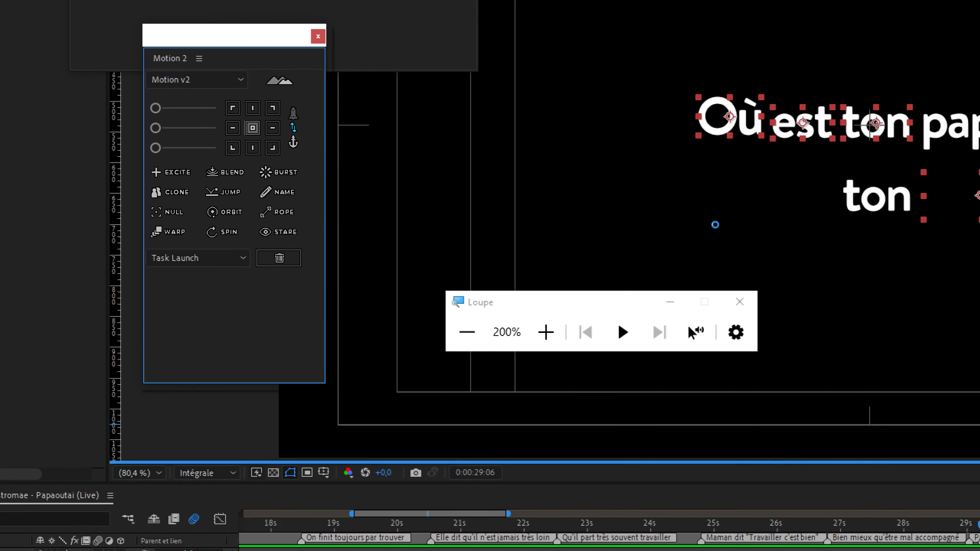
double_click(467, 332)
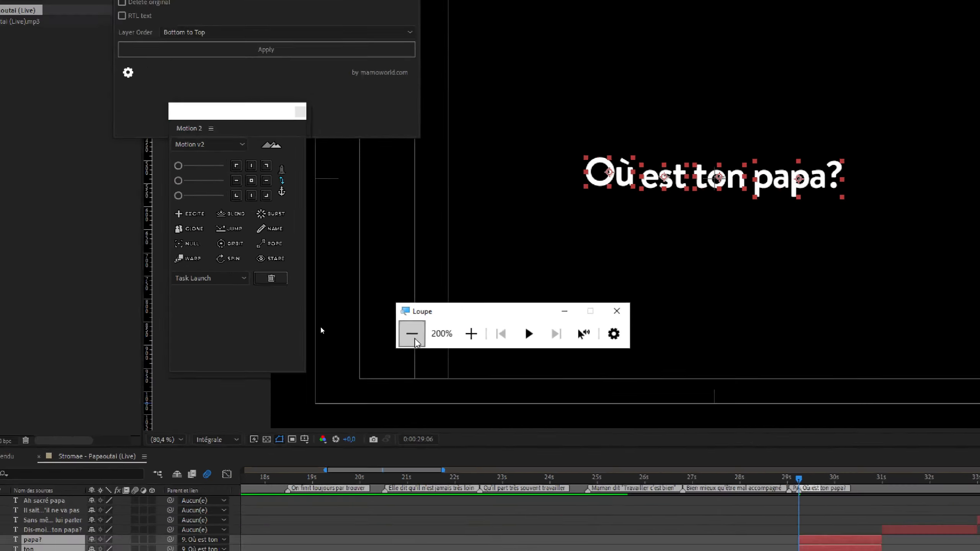
click(567, 452)
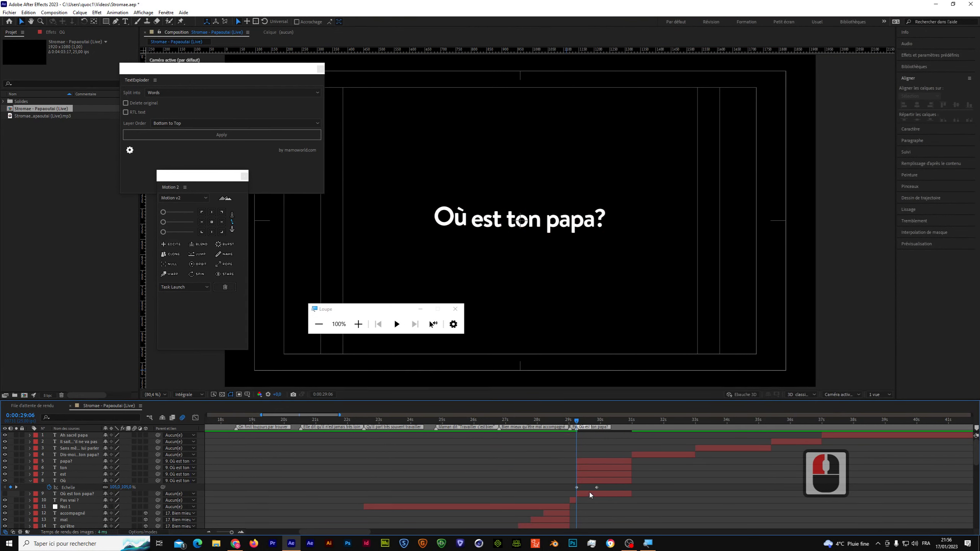
- Move the anchor points of the "Où", "est", "ton" and "papa?" layers to their bottom centers, keeping the playhead at 0:00:29:06
click(611, 480)
scroll(611, 479, down, 4)
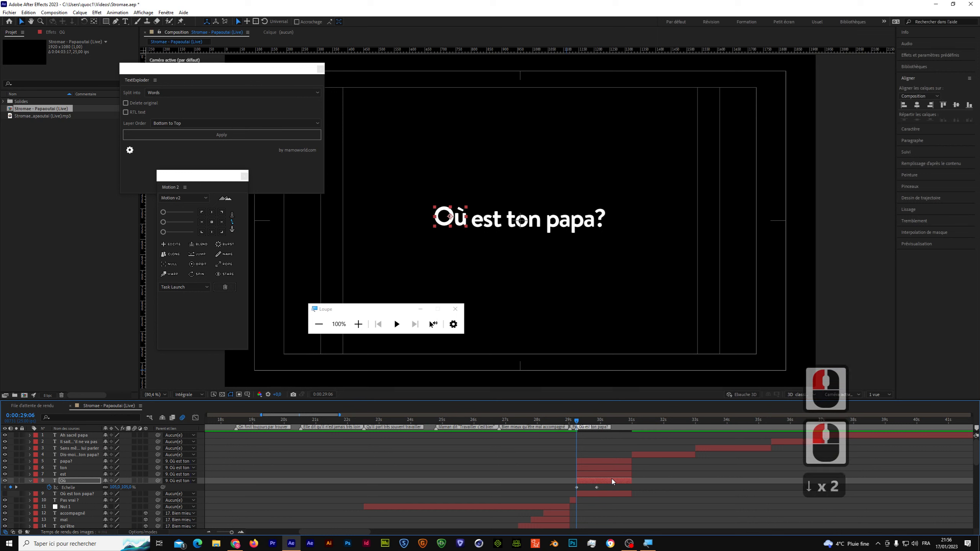
shift+click(593, 463)
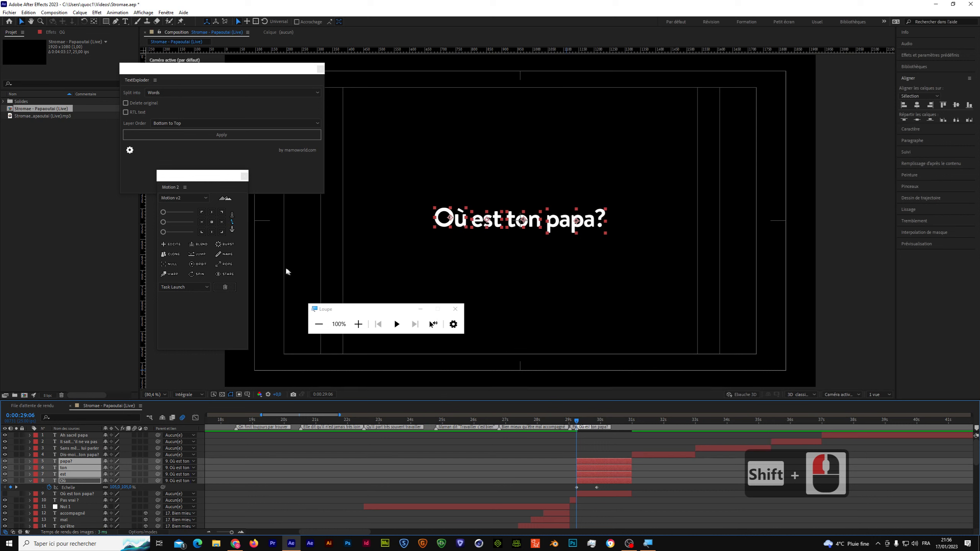
click(212, 233)
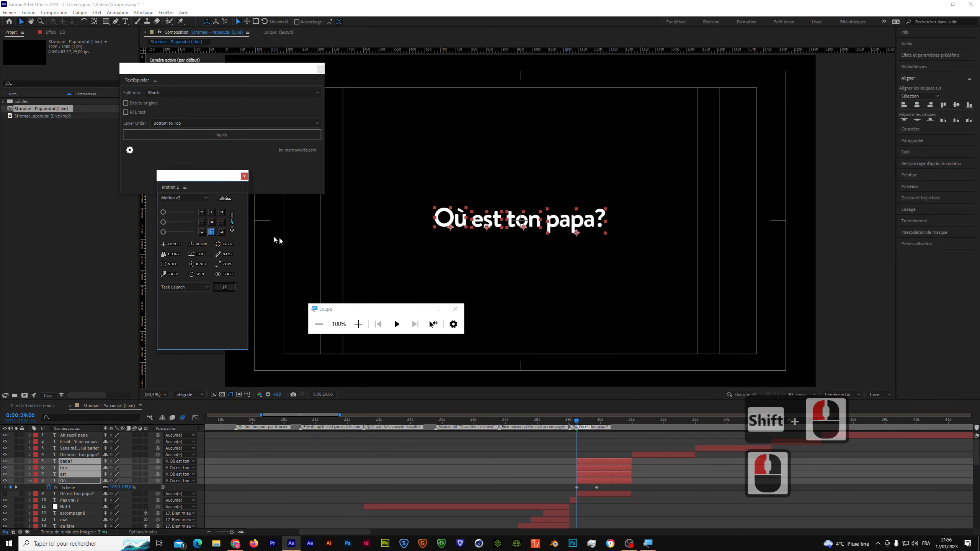
click(577, 434)
mouse_move(577, 421)
mouse_down()
mouse_move(637, 424)
mouse_move(577, 432)
mouse_up()
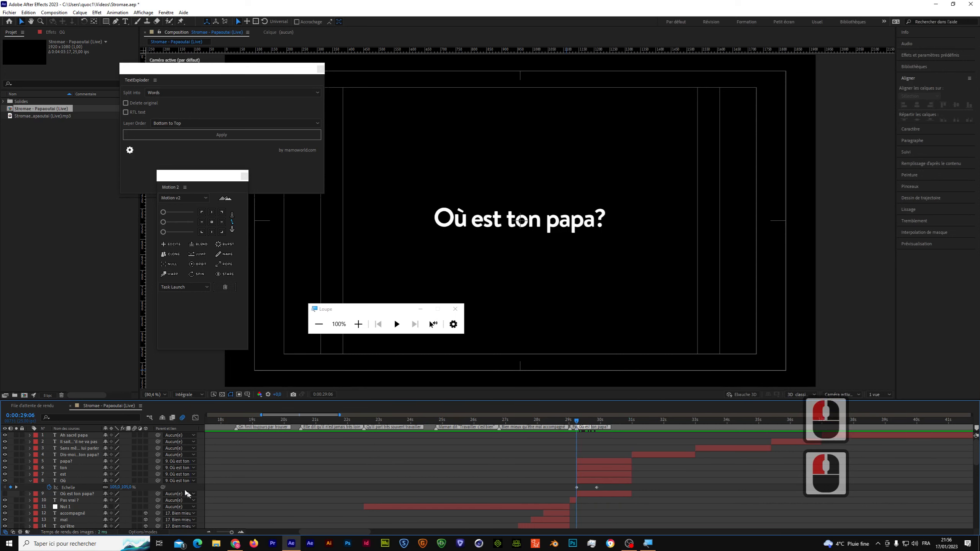
- Set the "Où" layer's scale to 115% at 0:00:29:06 and preview the animation
click(127, 487)
text(115)
key(Return)
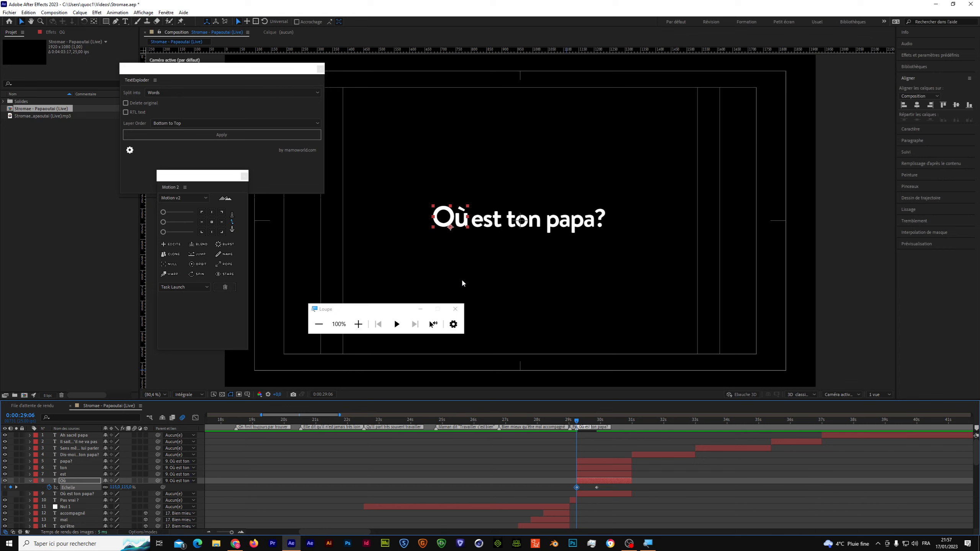
key(space)
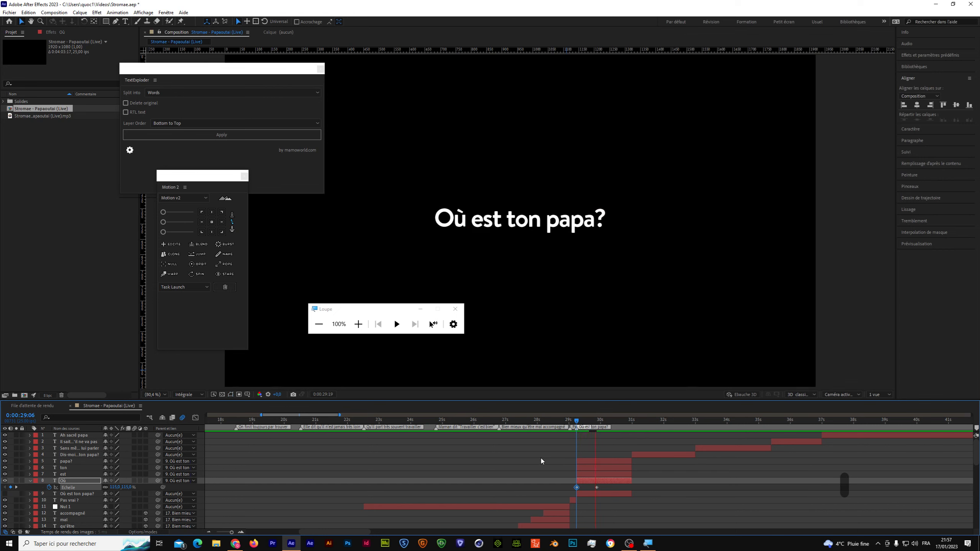
- Set the "est" layer's scale to 110% at 0:00:29:21 and add a scale keyframe there
drag(577, 420, 597, 425)
click(593, 449)
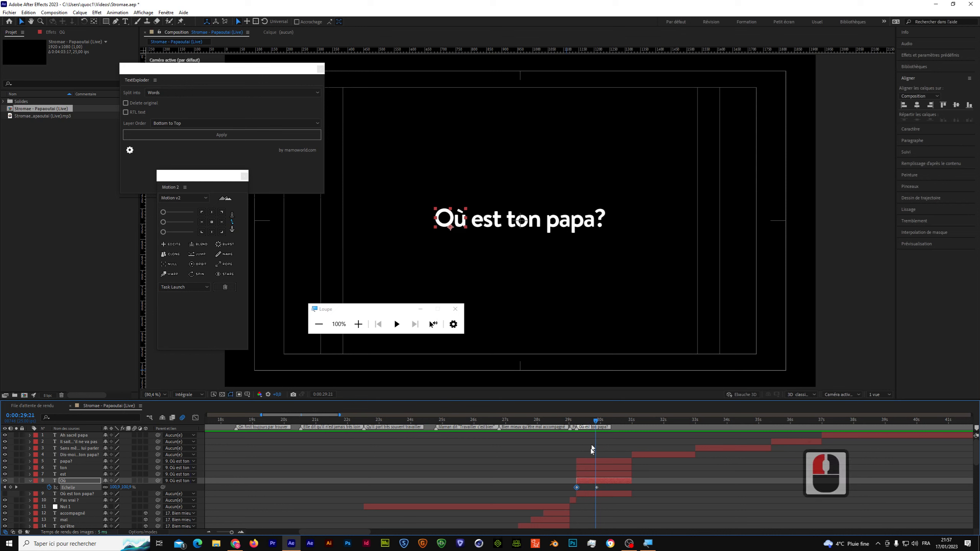
click(582, 474)
key(s)
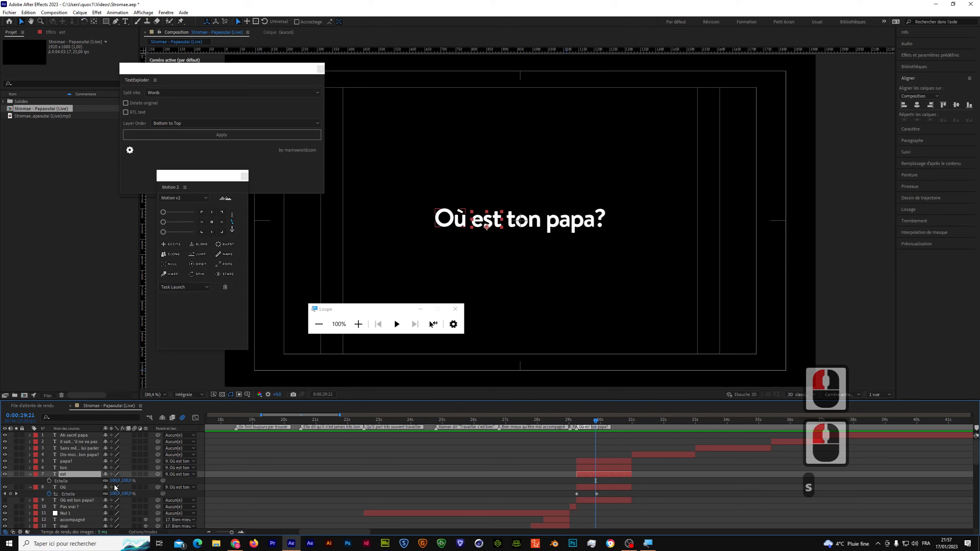
text(110)
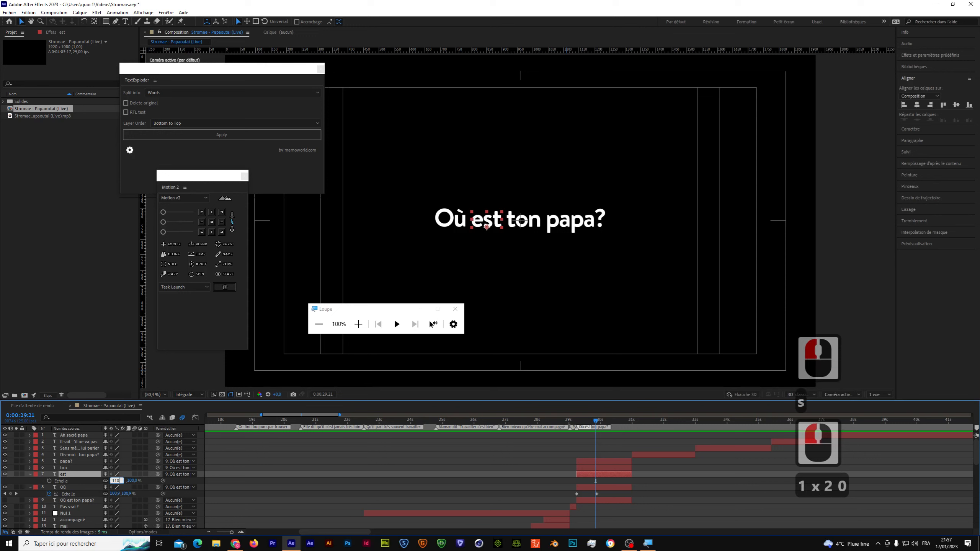
key(Return)
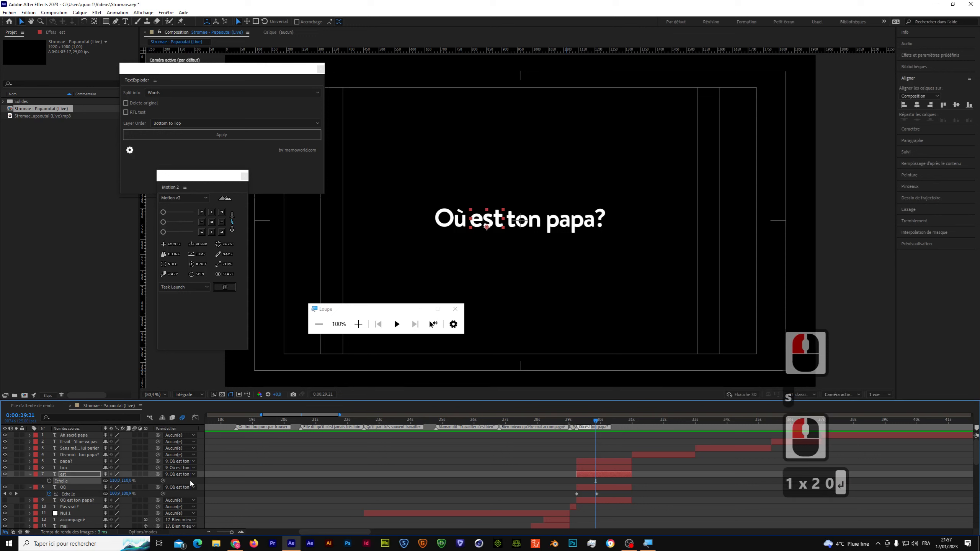
click(49, 481)
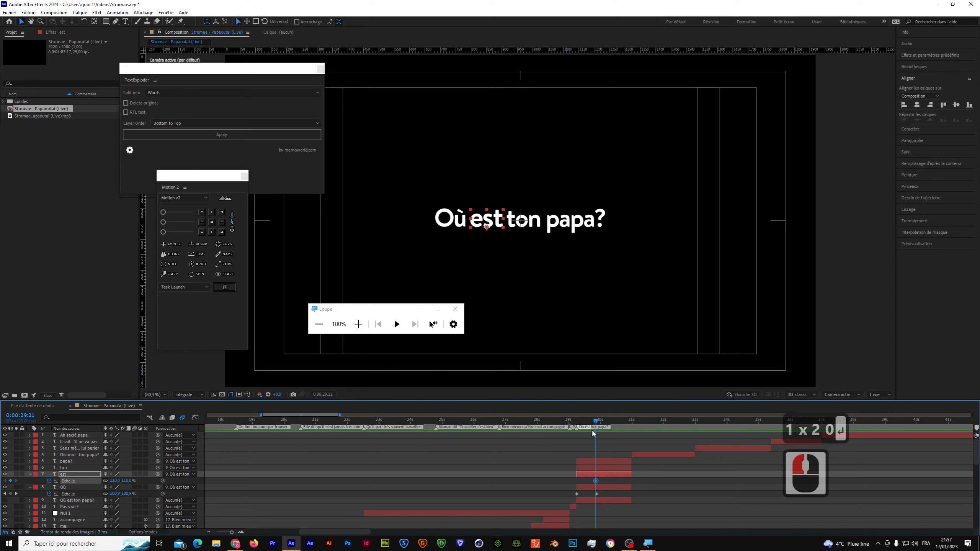
- Add a 100% scale keyframe to the "est" layer at 0:00:30:03
drag(597, 425, 604, 424)
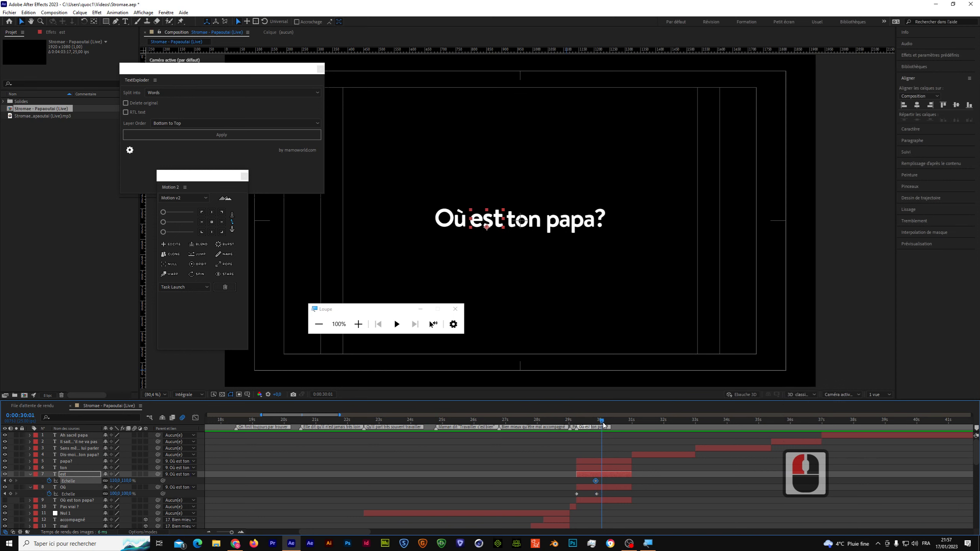
click(605, 425)
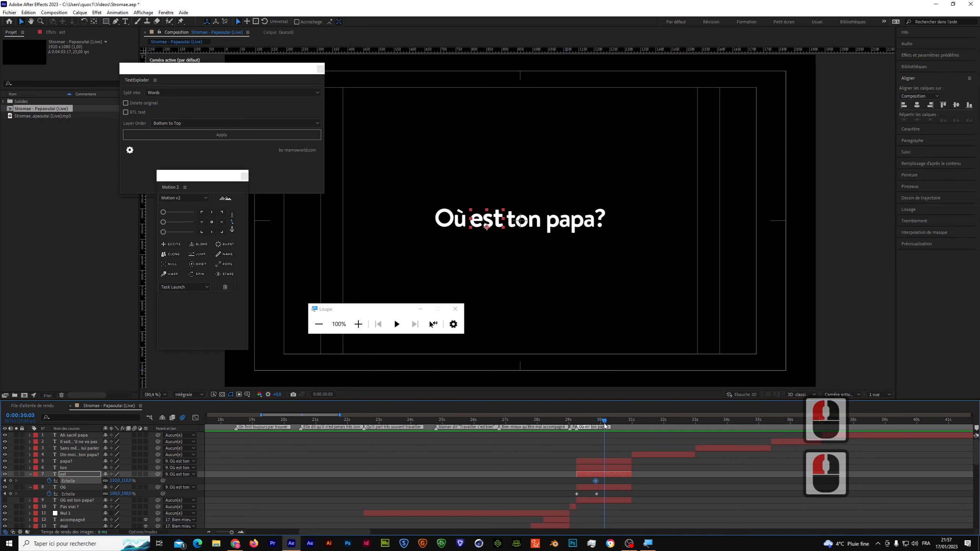
click(116, 481)
text(100)
key(Return)
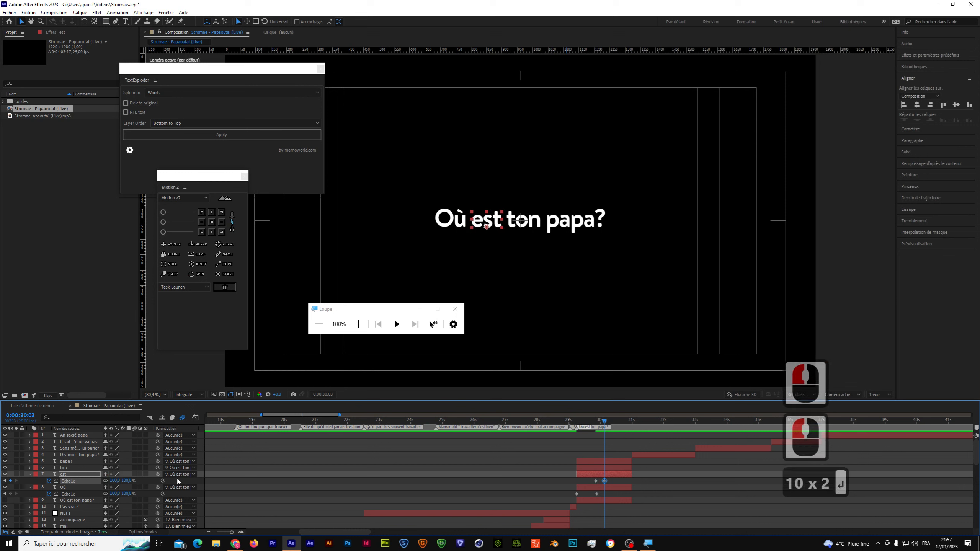
- Copy the "est" layer's scale keyframes to the "ton" layer starting at 0:00:30:03, and reveal its animated properties
click(72, 482)
key(ctrl+c)
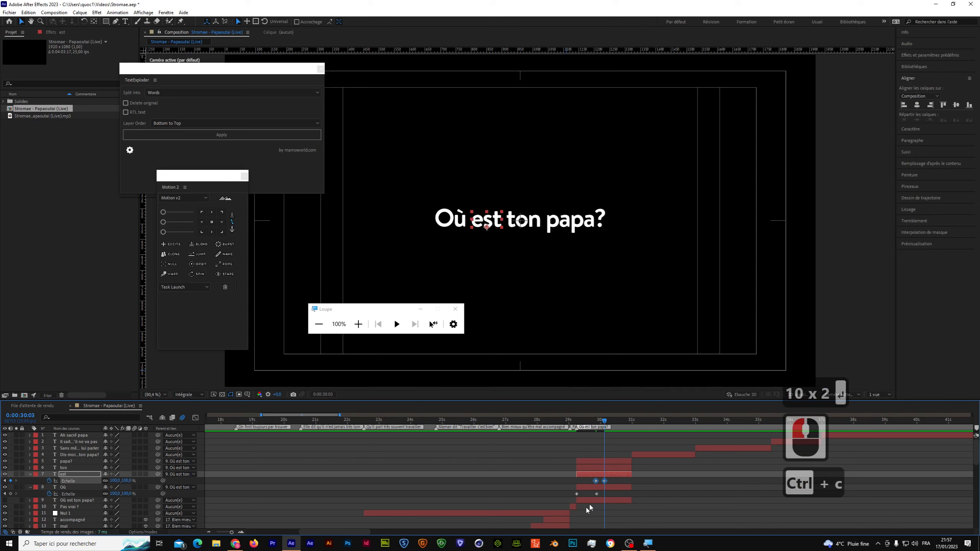
click(601, 466)
key(ctrl+v)
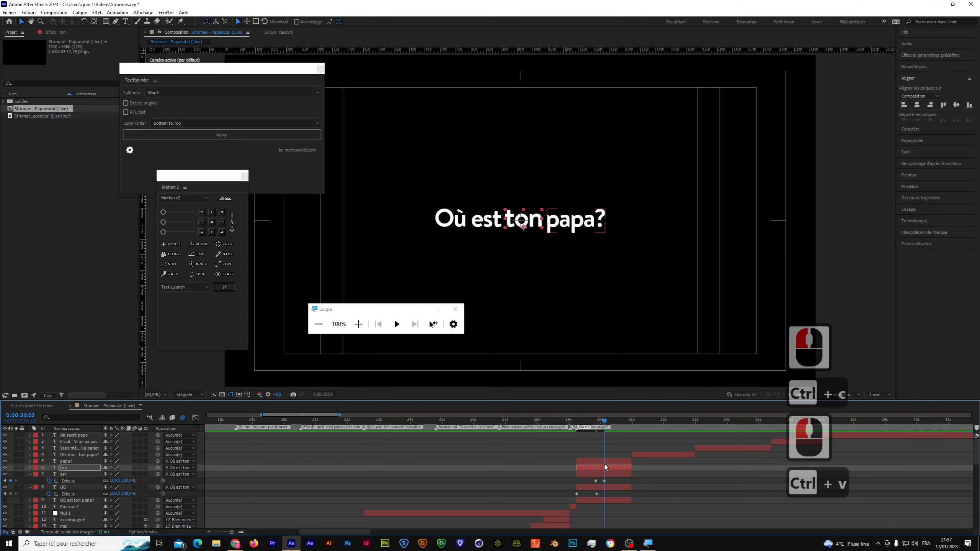
key(u)
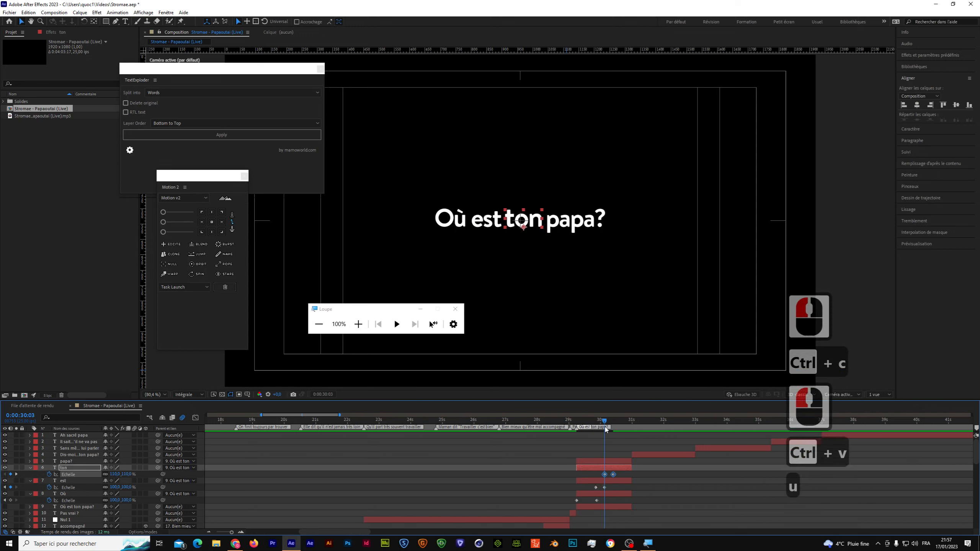
- Paste the copied scale keyframes onto the "papa?" layer starting at 0:00:30:10
shift+click(610, 425)
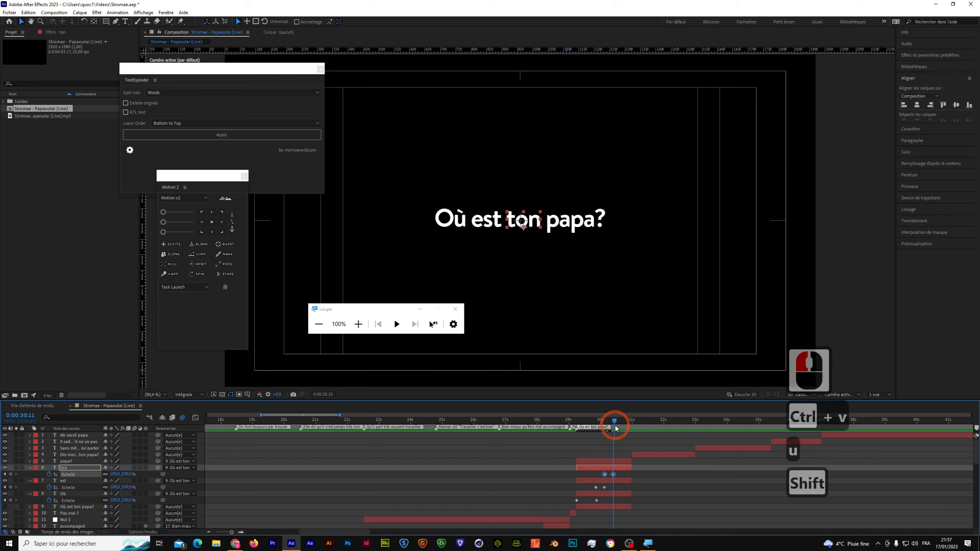
click(603, 461)
key(ctrl+v)
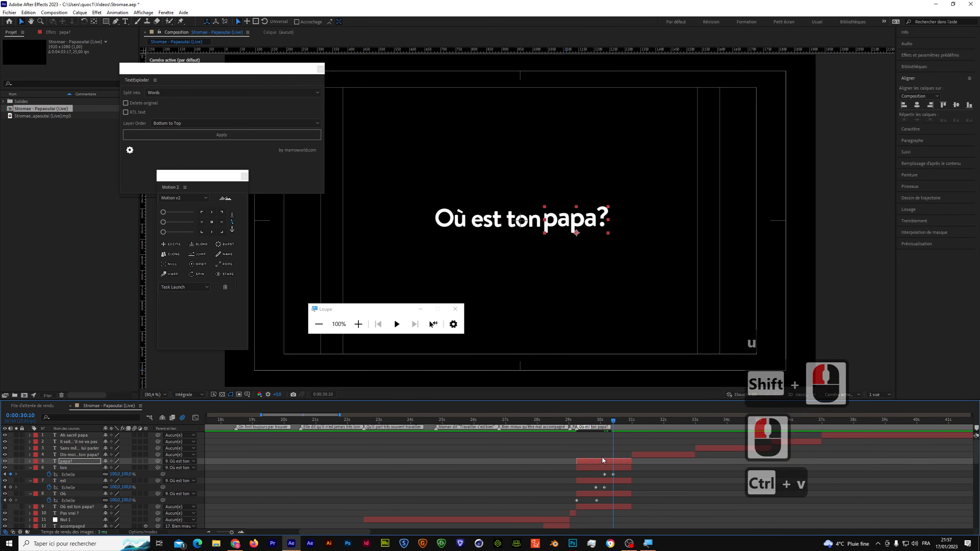
- Play back the word-by-word scale animation of "Où est ton papa?" from 0:00:29:05
drag(614, 420, 577, 424)
key(space)
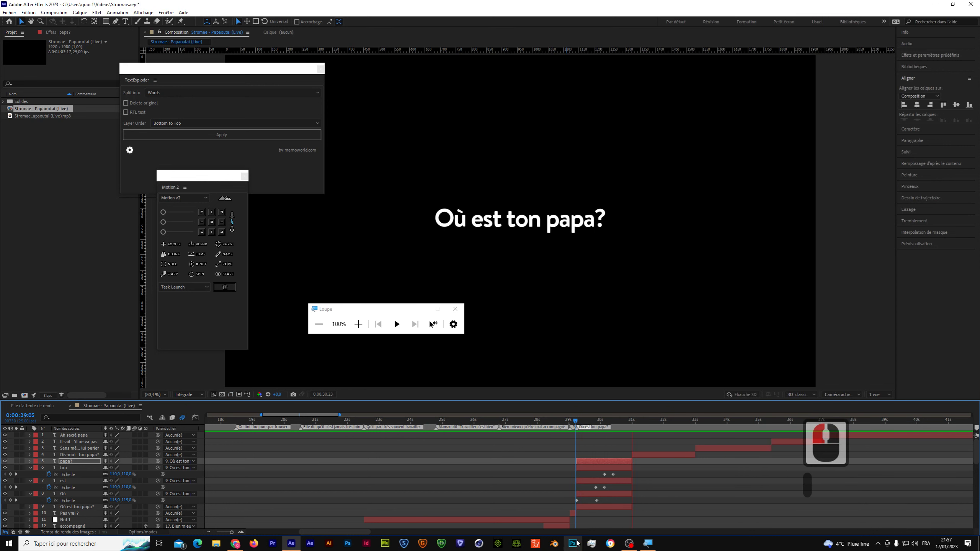
mouse_move(579, 421)
mouse_down()
mouse_move(591, 423)
mouse_move(574, 427)
mouse_up()
key(space)
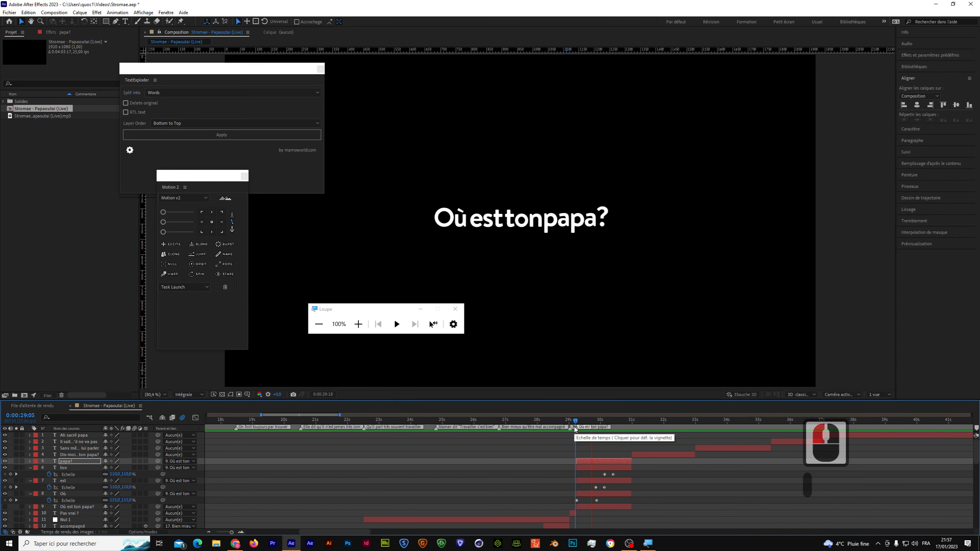
- Insert a space before the question mark in the "papa?" layer and shift the word slightly right, away from "ton"
drag(600, 424, 624, 425)
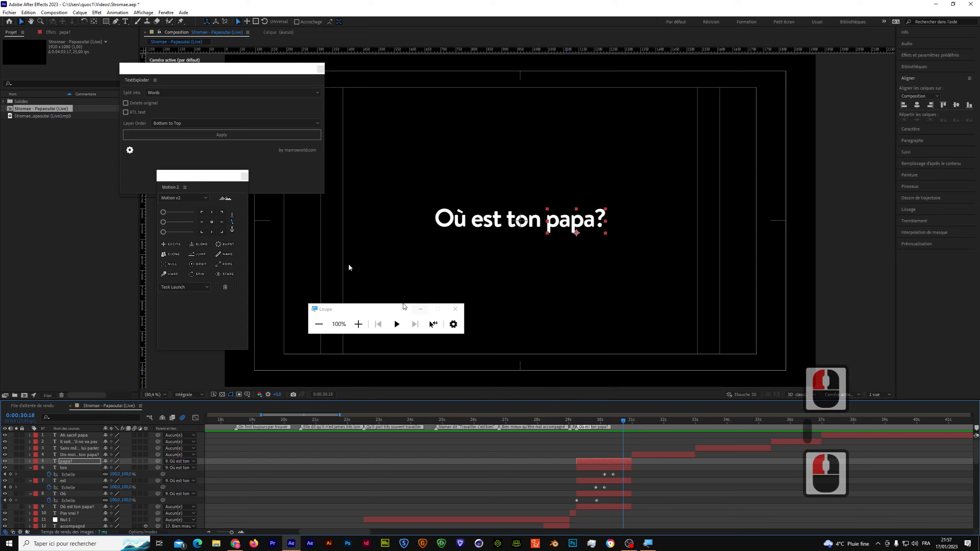
click(125, 21)
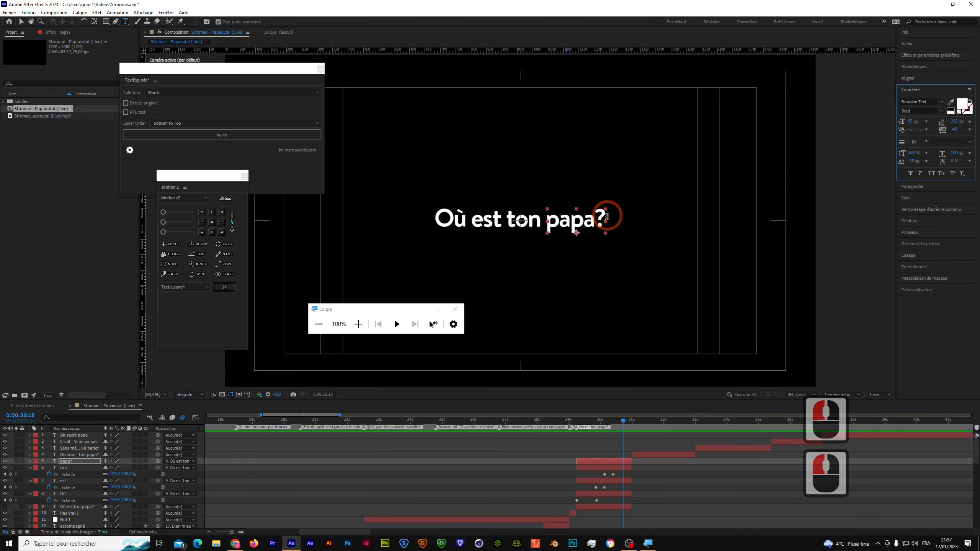
click(597, 220)
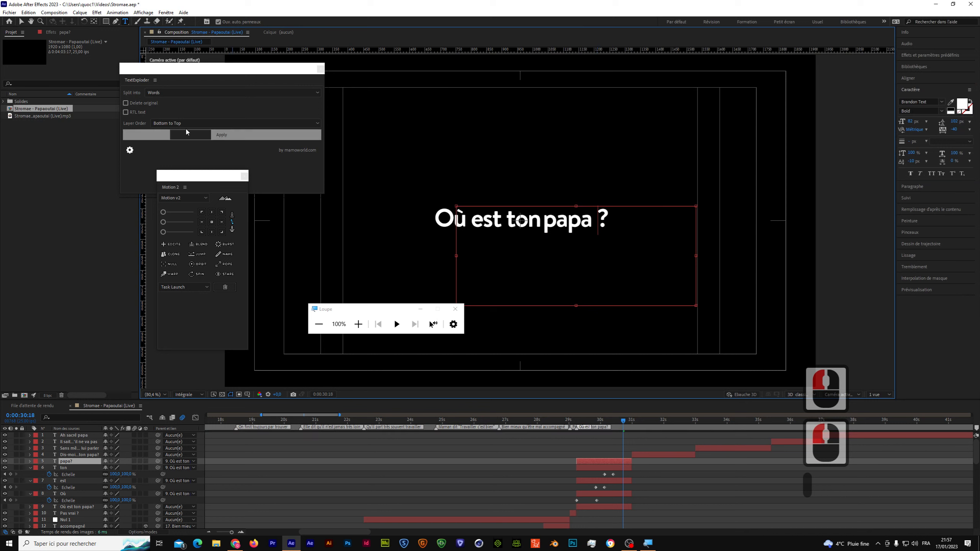
click(21, 21)
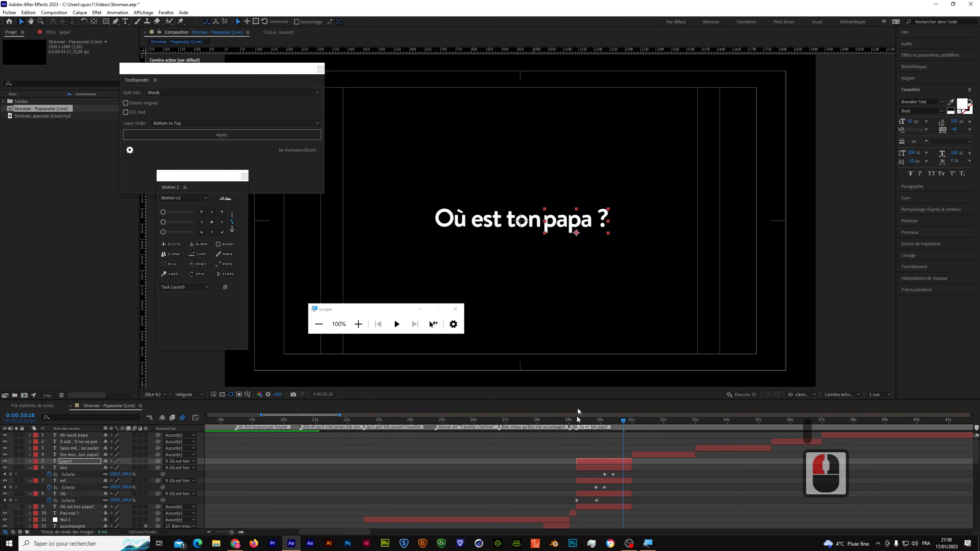
drag(563, 223, 565, 223)
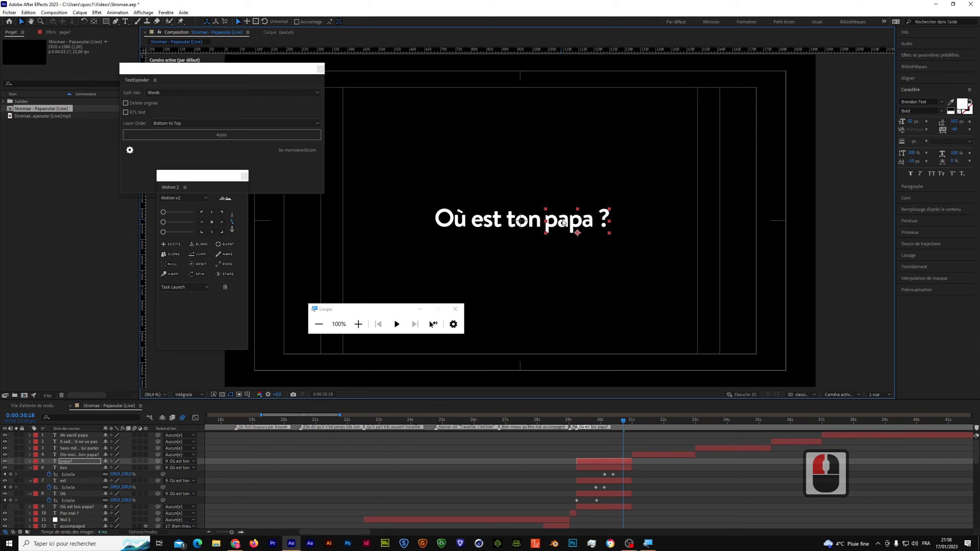
drag(563, 223, 564, 222)
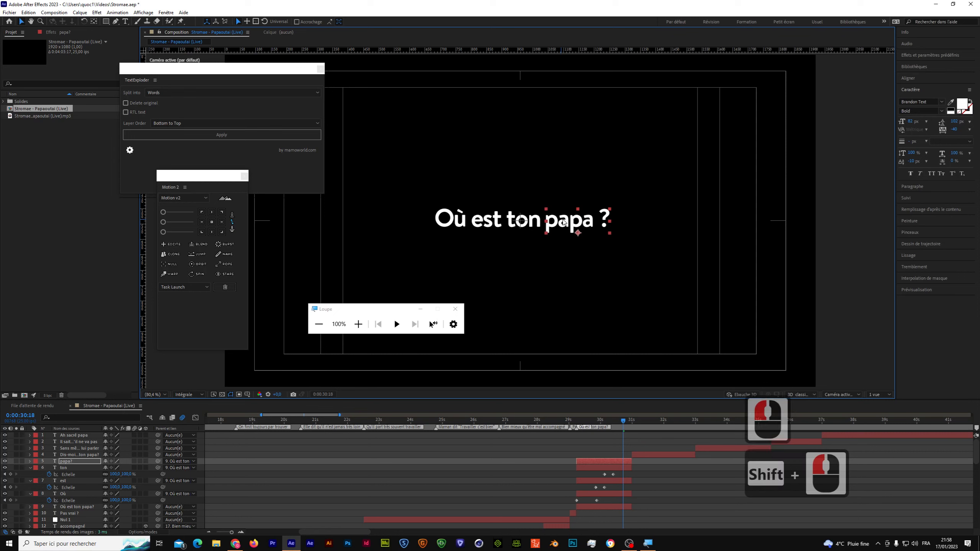
- Replay the transition from "Bien mieux qu'être mal accompagné" into the animated "Où est ton papa ?" to check its scale timing
drag(609, 421, 565, 420)
key(space)
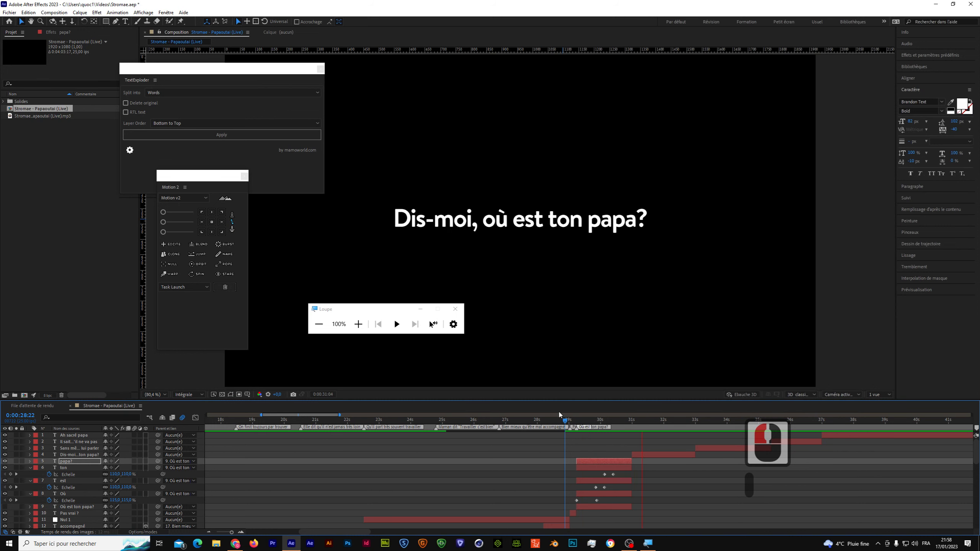
drag(574, 423, 590, 421)
click(576, 432)
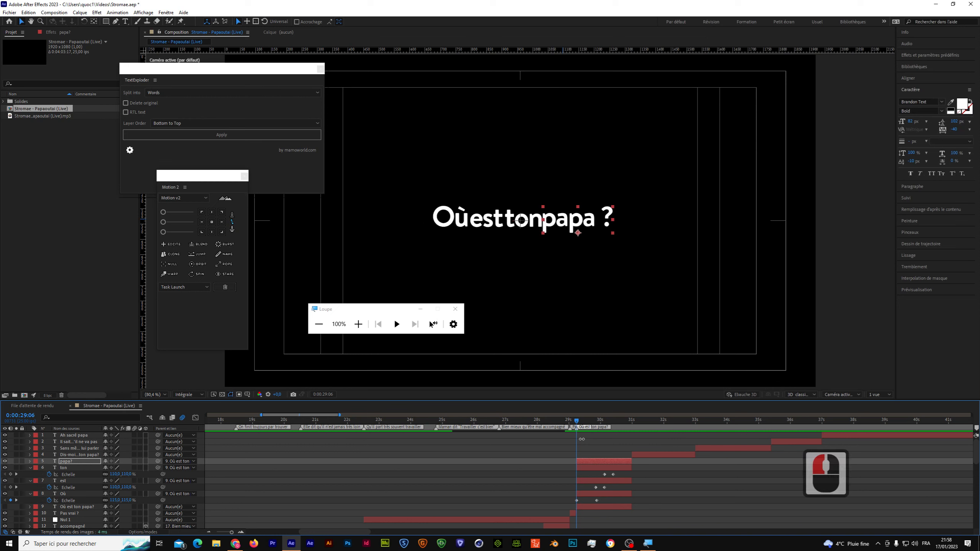
mouse_move(576, 421)
mouse_down()
mouse_move(515, 407)
mouse_move(623, 414)
mouse_move(573, 421)
mouse_up()
key(space)
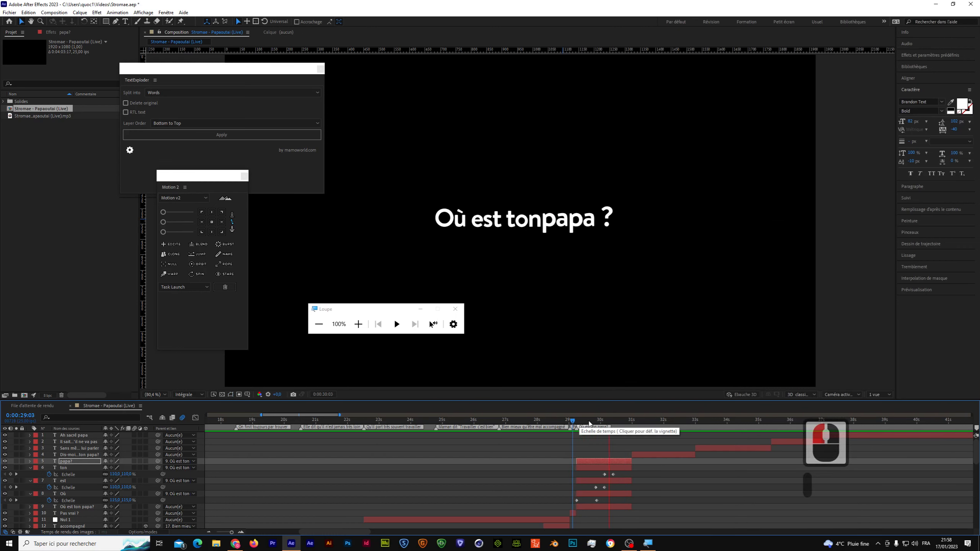
click(583, 417)
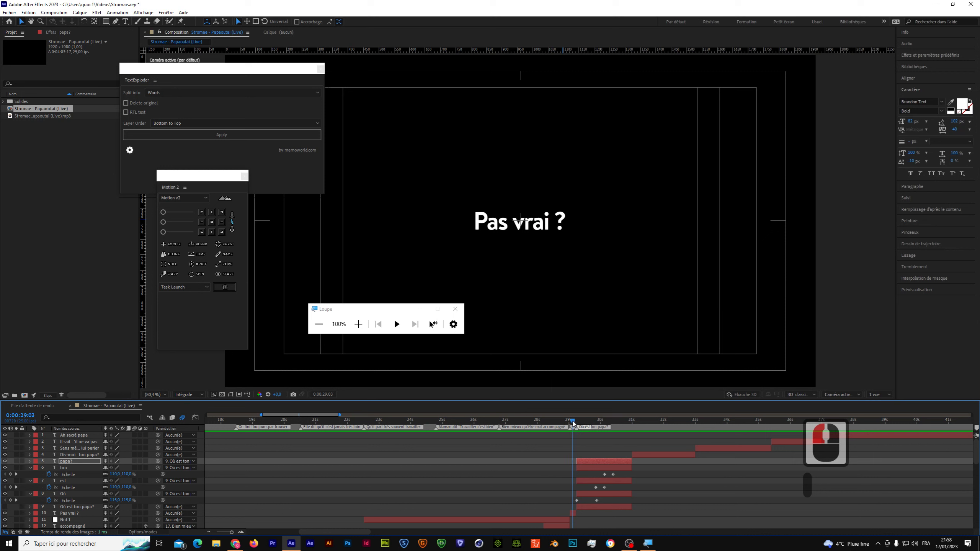
drag(569, 424, 566, 423)
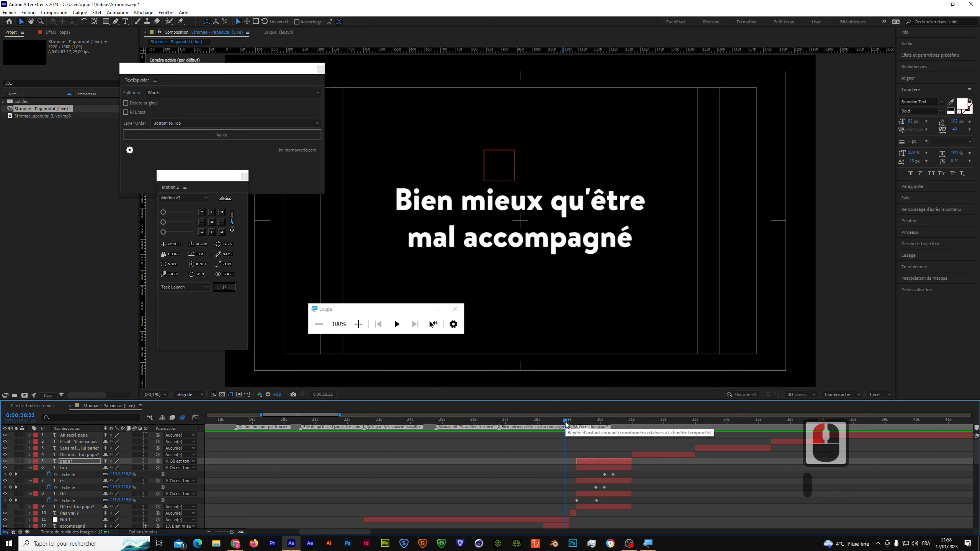
key(space)
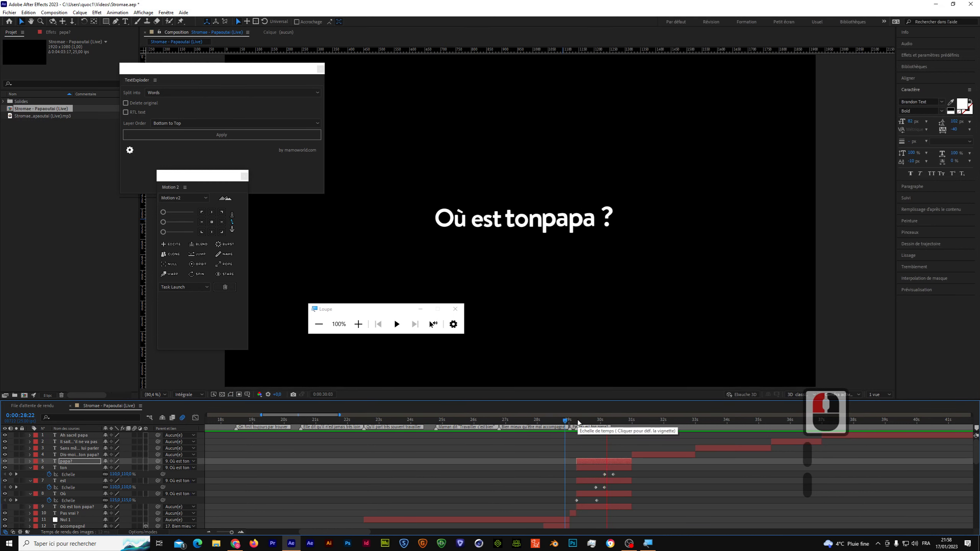
click(594, 419)
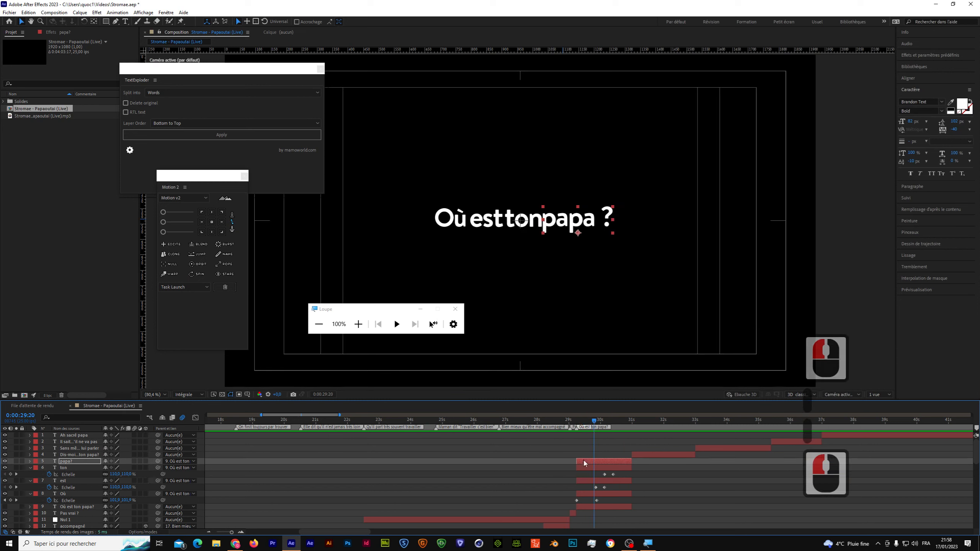
- Collapse the scale properties of the "ton", "est" and "Où" layers
click(30, 467)
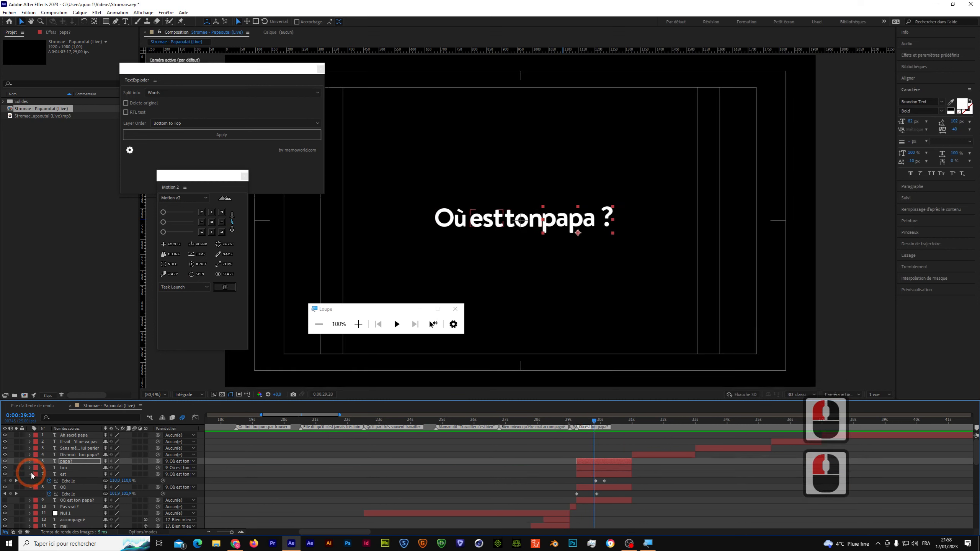
click(30, 474)
click(29, 481)
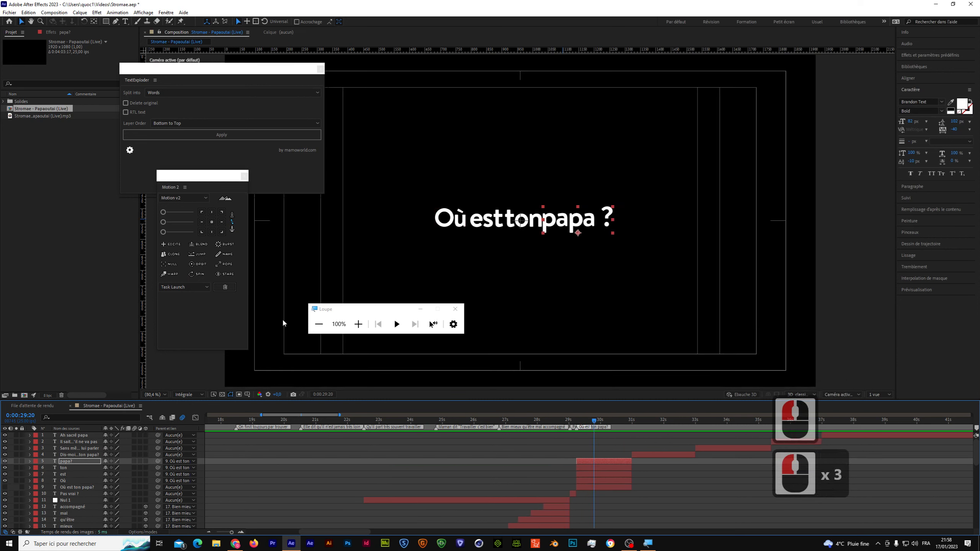
- Reposition the Motion 2 window and, with the "Où", "est", "ton" and "papa?" layers selected, magnify the screen to 200% with Loupe
drag(208, 181, 237, 135)
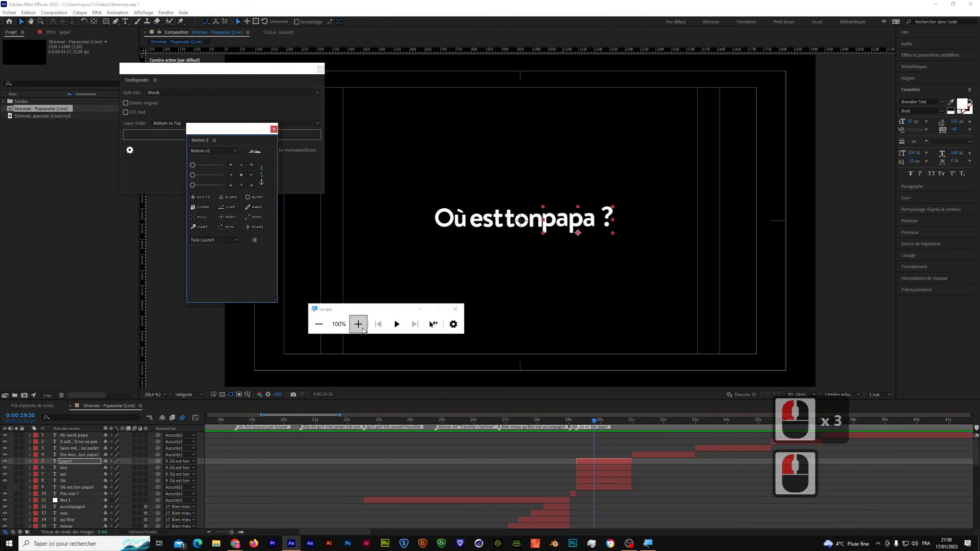
click(594, 478)
shift+click(593, 459)
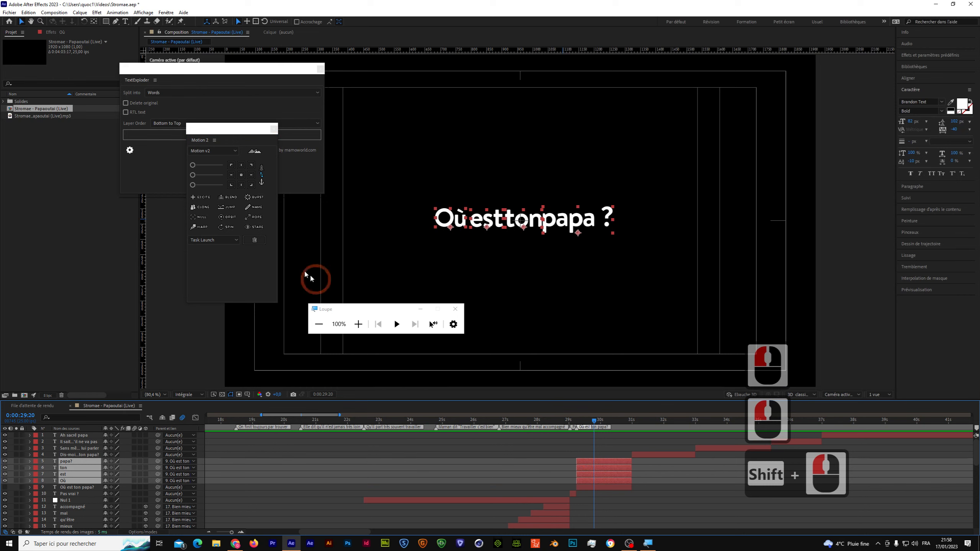
click(358, 324)
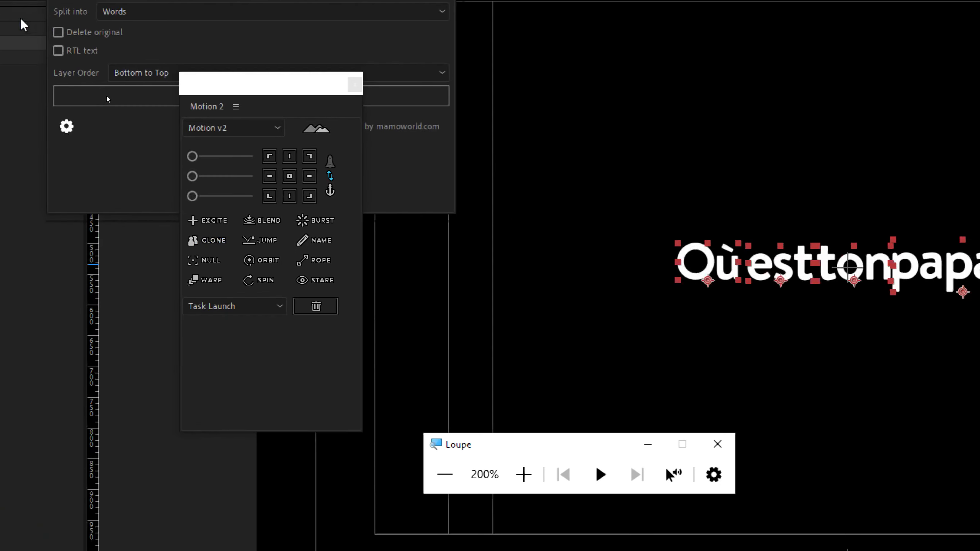
- Create a Motion 2 null controlling "Où", "est", "ton" and "papa?", and restore the screen magnification to 100%
click(235, 267)
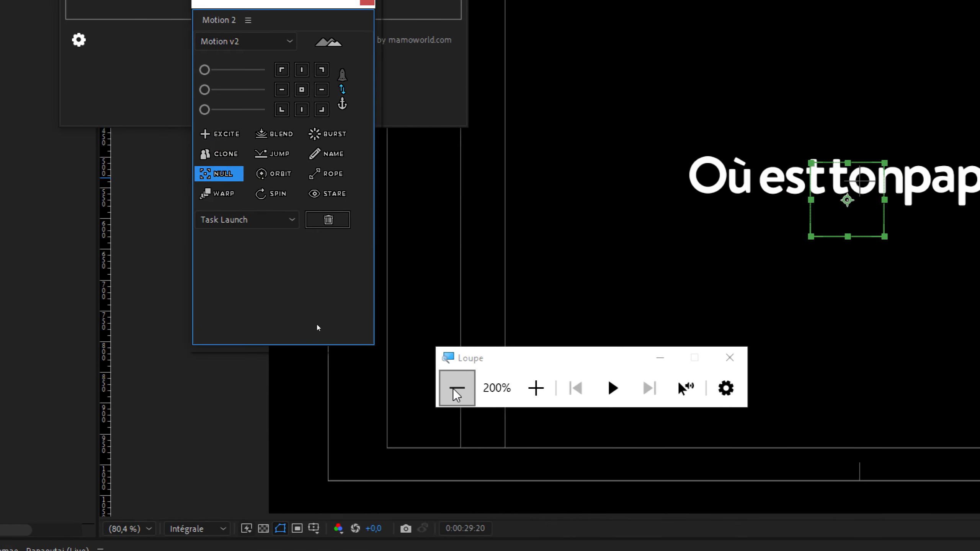
click(455, 387)
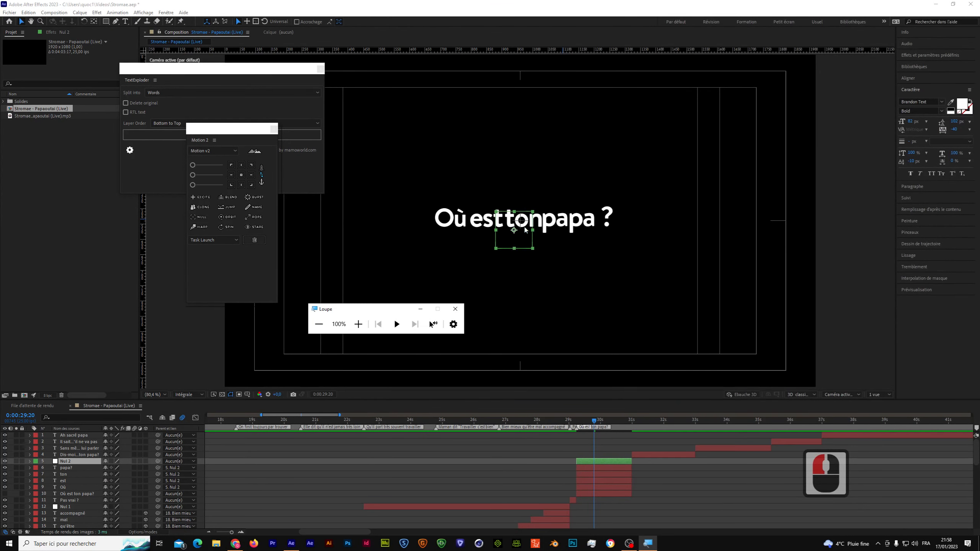
mouse_move(524, 233)
mouse_down()
mouse_move(517, 241)
mouse_move(507, 220)
mouse_move(495, 236)
mouse_move(494, 223)
mouse_move(514, 248)
mouse_up()
key(ctrl+z)
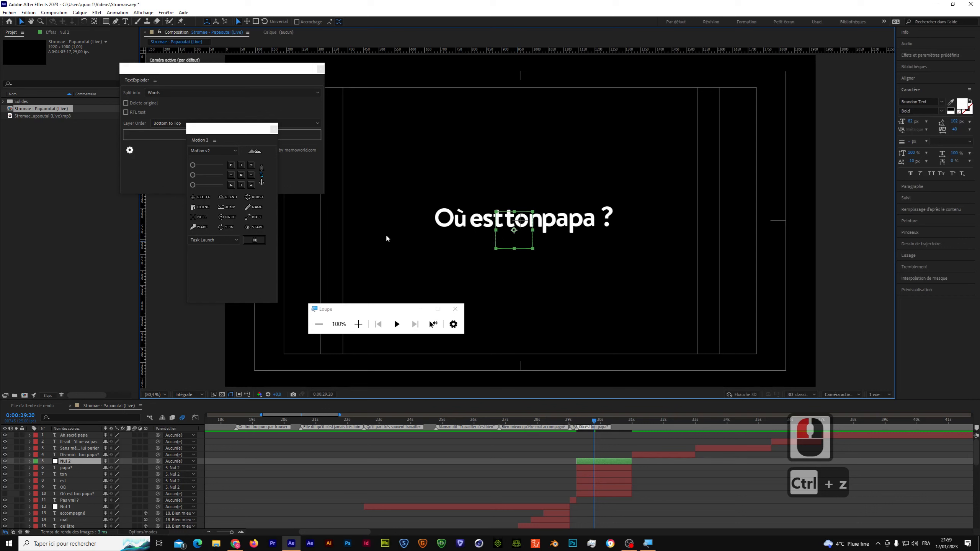
drag(247, 127, 218, 57)
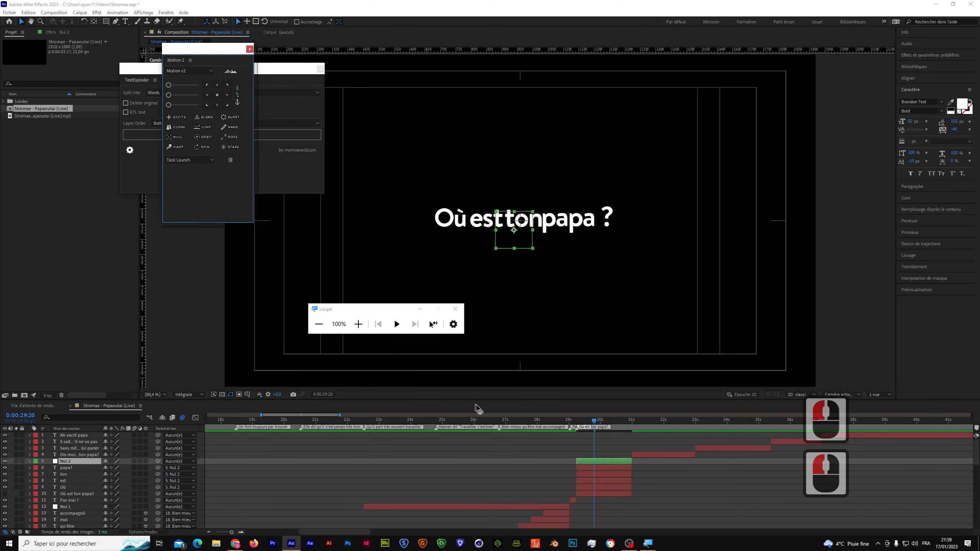
- Show the scale keyframes of the "Où" layer and add a position keyframe to Nul 2 at 0:00:29:15
click(595, 489)
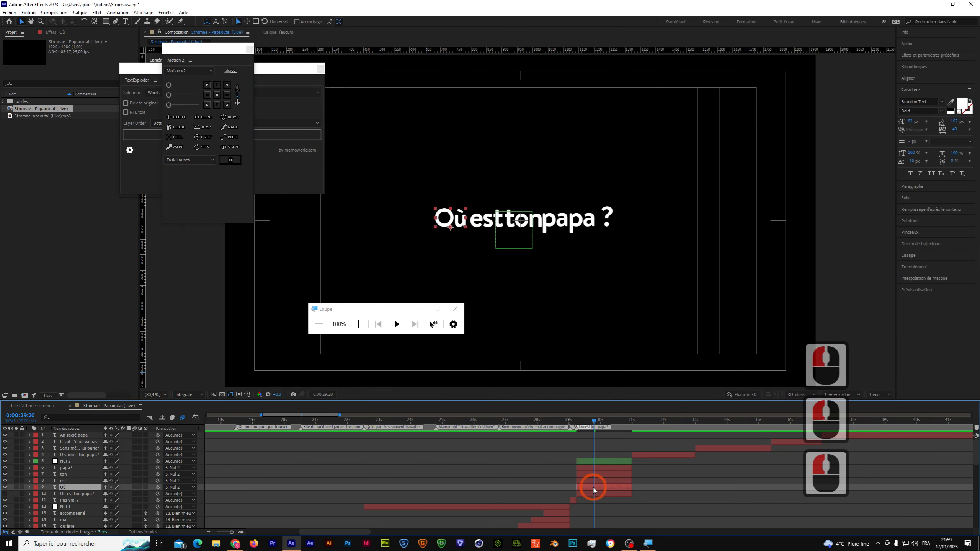
key(u)
drag(594, 422, 588, 419)
double_click(581, 462)
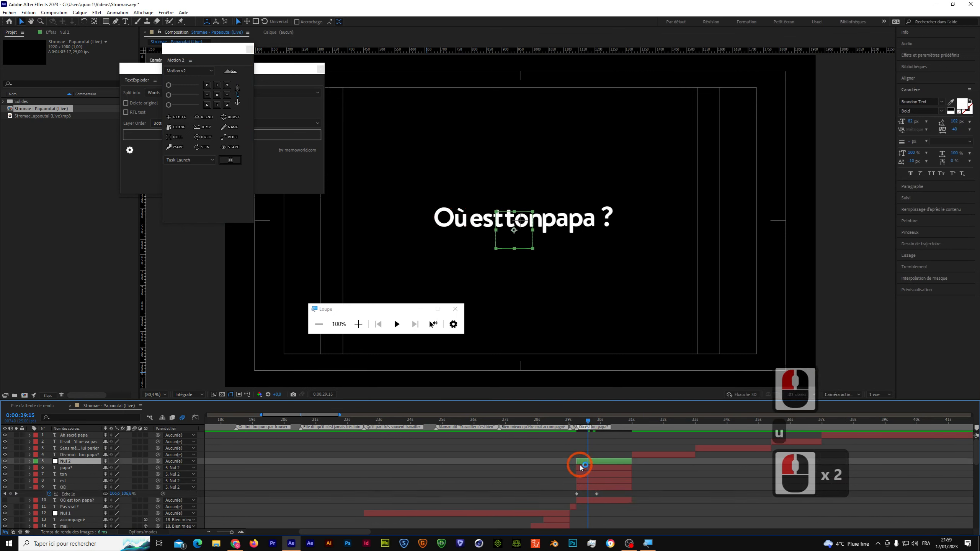
key(p)
click(49, 468)
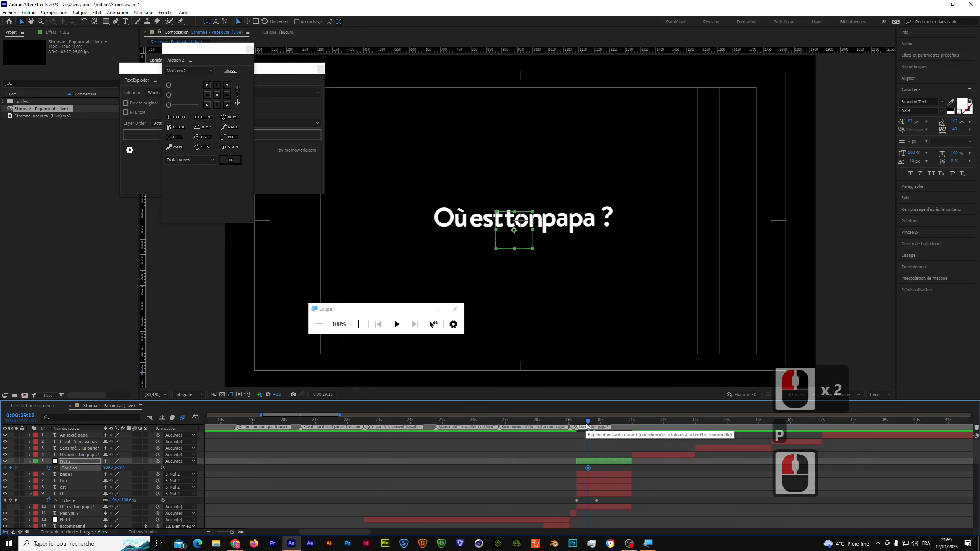
- At 0:00:29:06, set the X position of Nul 2 to about -320 so the words start off-screen left
drag(587, 421, 577, 421)
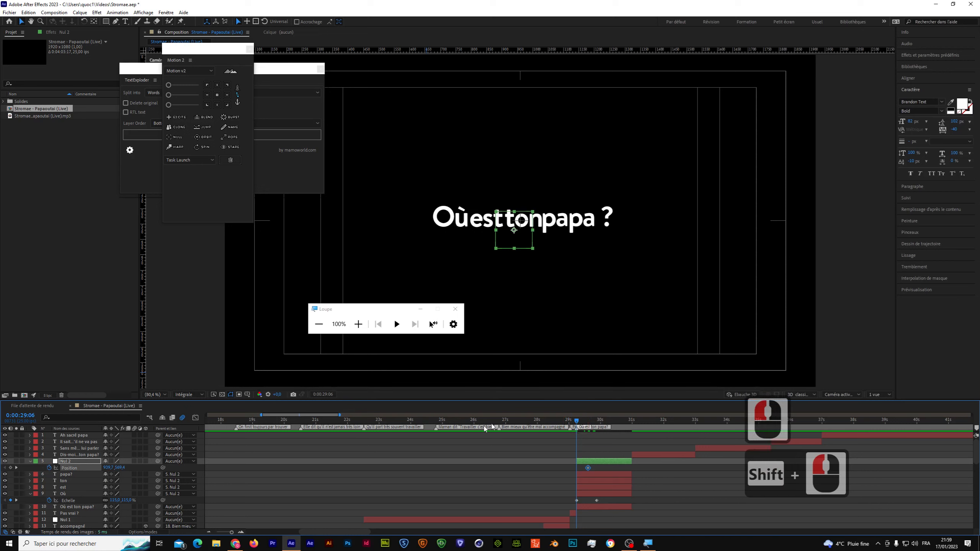
drag(108, 467, 25, 495)
drag(161, 483, 11, 466)
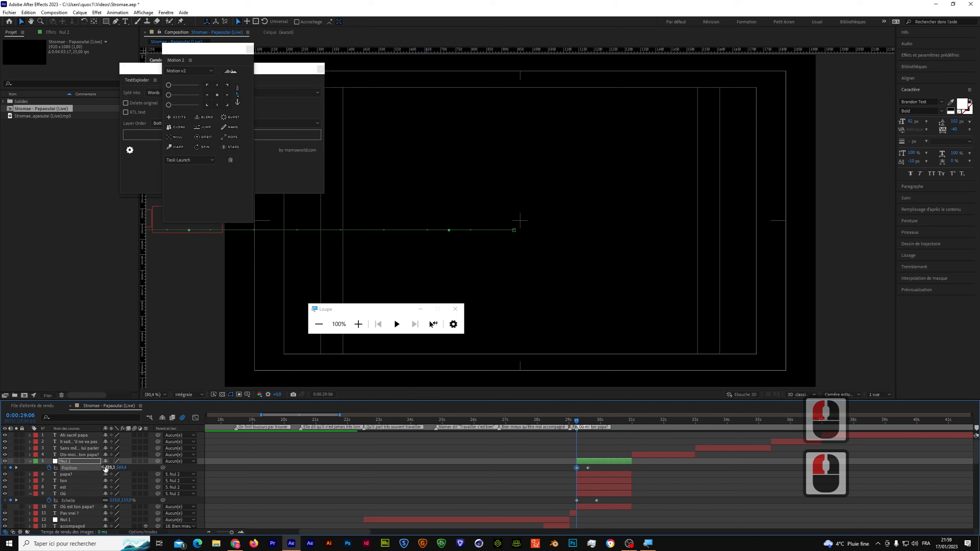
- Enable motion blur on Nul 2 and its "papa?", "ton", "est" and "Où" layers
click(134, 462)
click(135, 474)
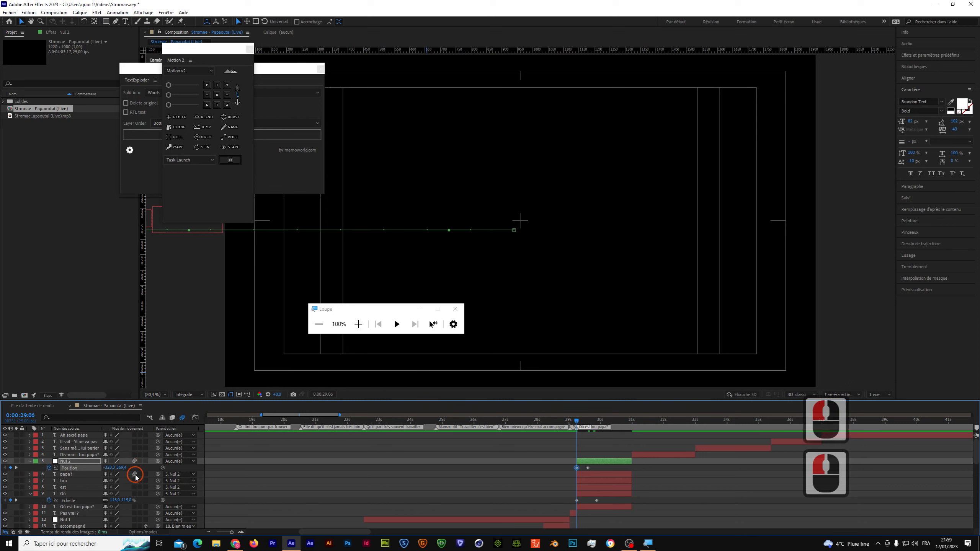
click(134, 481)
click(134, 487)
click(135, 494)
click(134, 493)
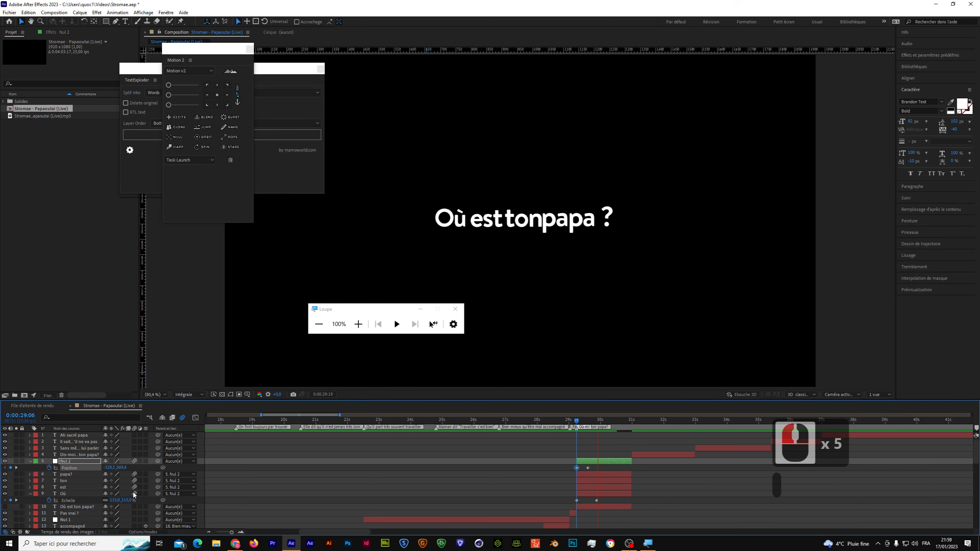
- Replay and scrub through the slide-in of "Où est ton papa ?" to check its motion blur and timing
drag(579, 421, 554, 420)
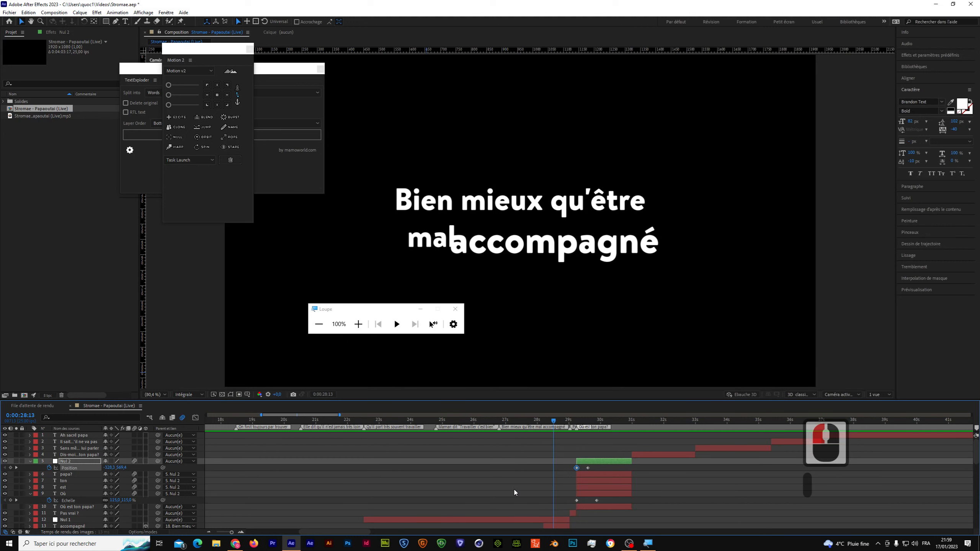
key(space)
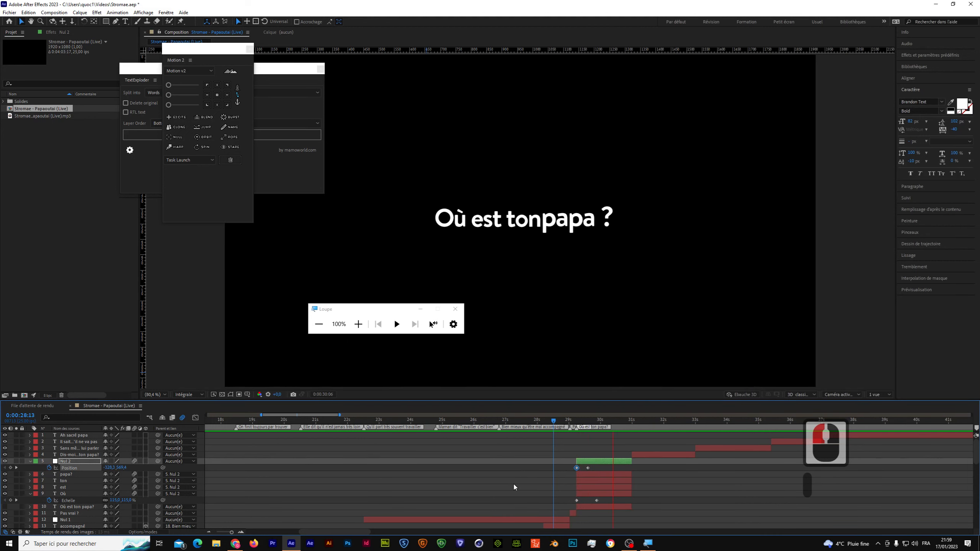
key(space)
click(589, 425)
drag(589, 426, 583, 426)
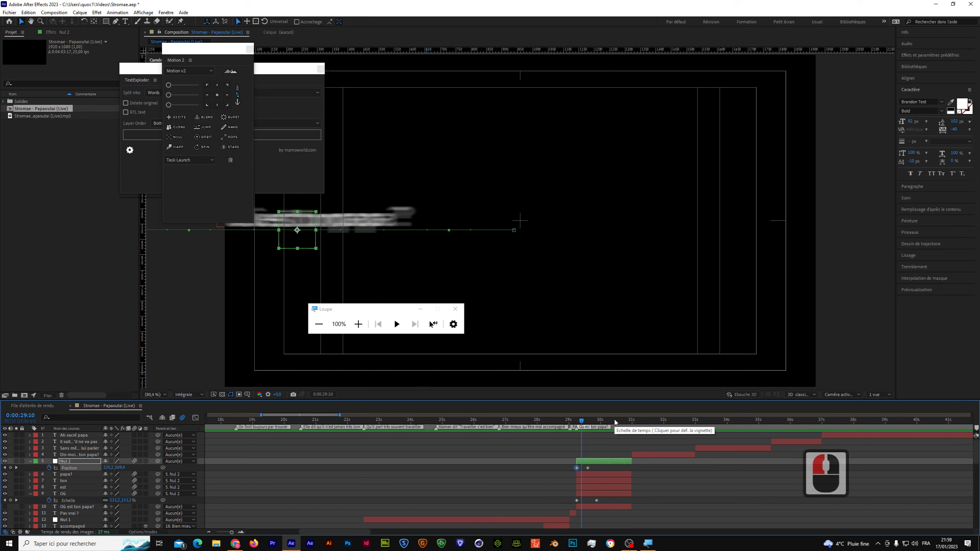
key(space)
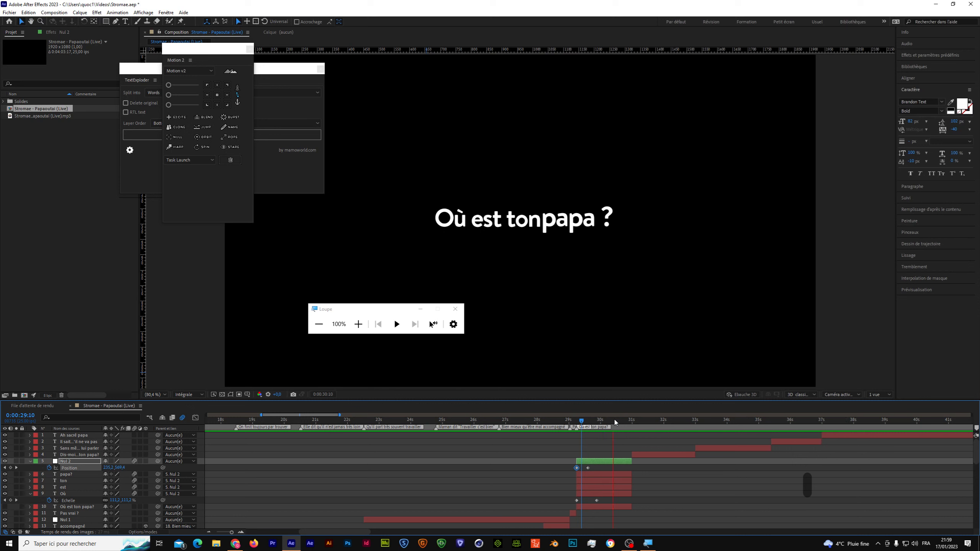
drag(599, 414, 575, 424)
key(space)
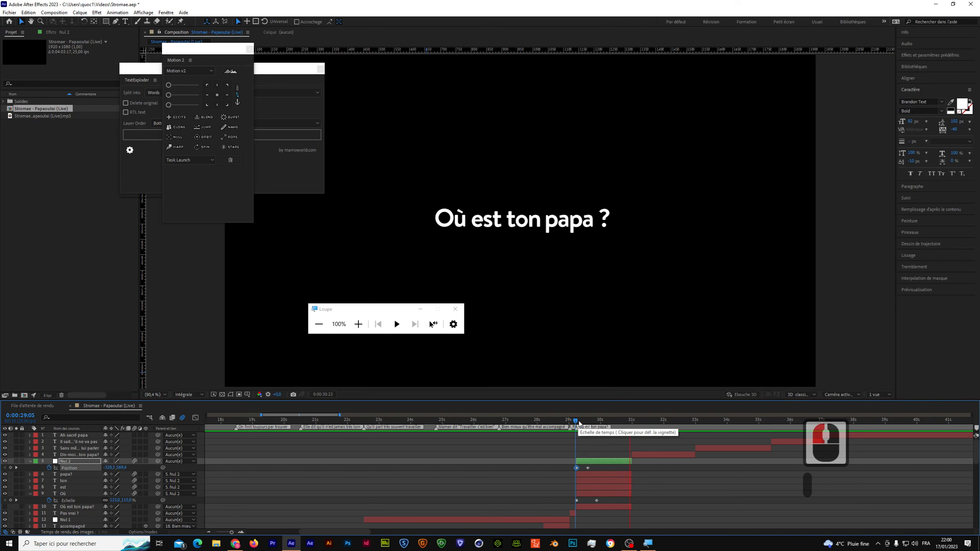
drag(578, 423, 596, 424)
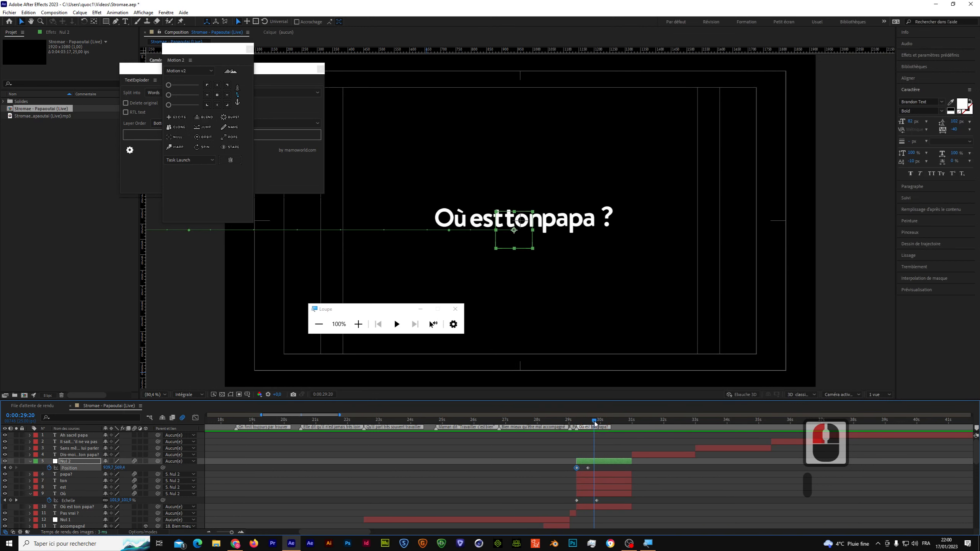
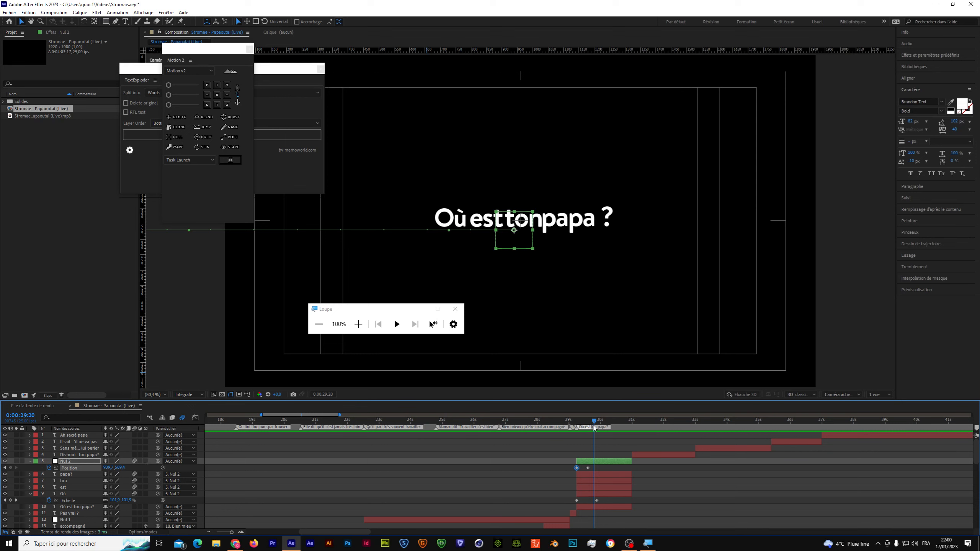
- Collapse the properties of the Nul 2 and "Où" layers and go to the start of "Dis-moi, où est ton papa?"
drag(595, 423, 640, 424)
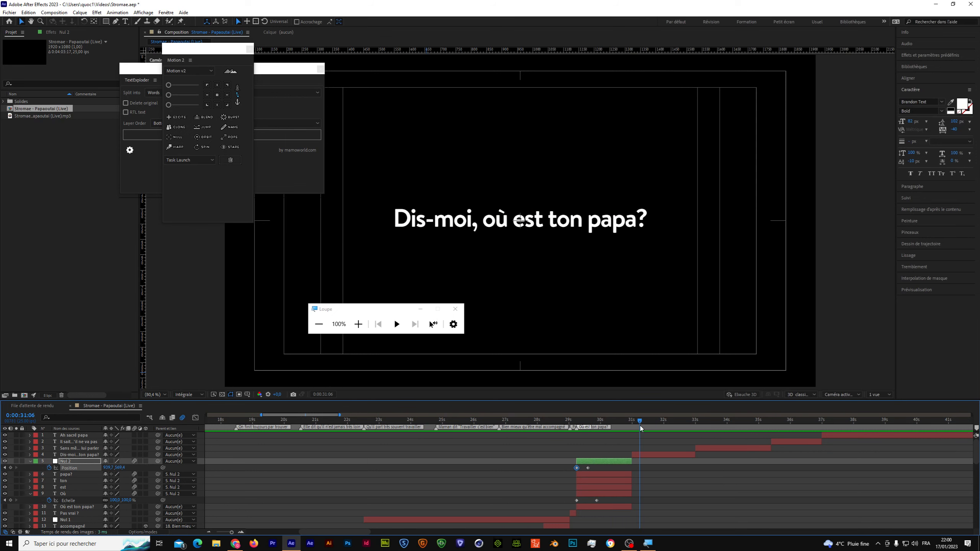
click(30, 461)
click(31, 487)
click(440, 463)
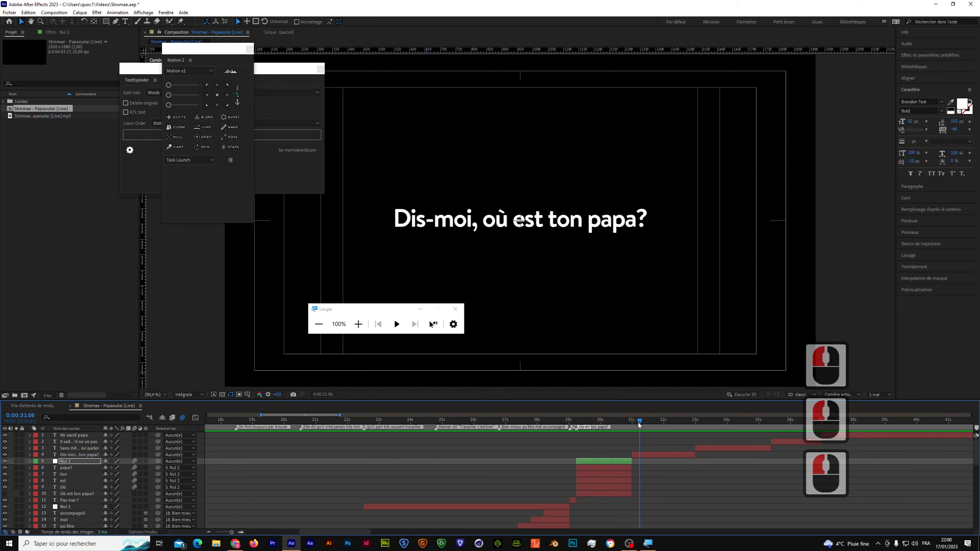
- Split the "Dis-moi, où est ton papa?" layer into words with TextExploder and hide the original layer
drag(622, 422, 644, 432)
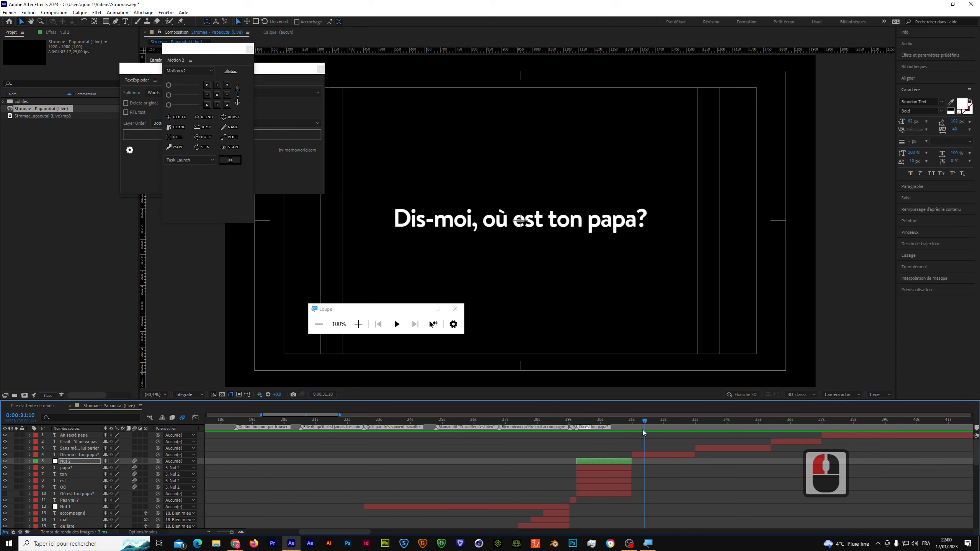
double_click(648, 454)
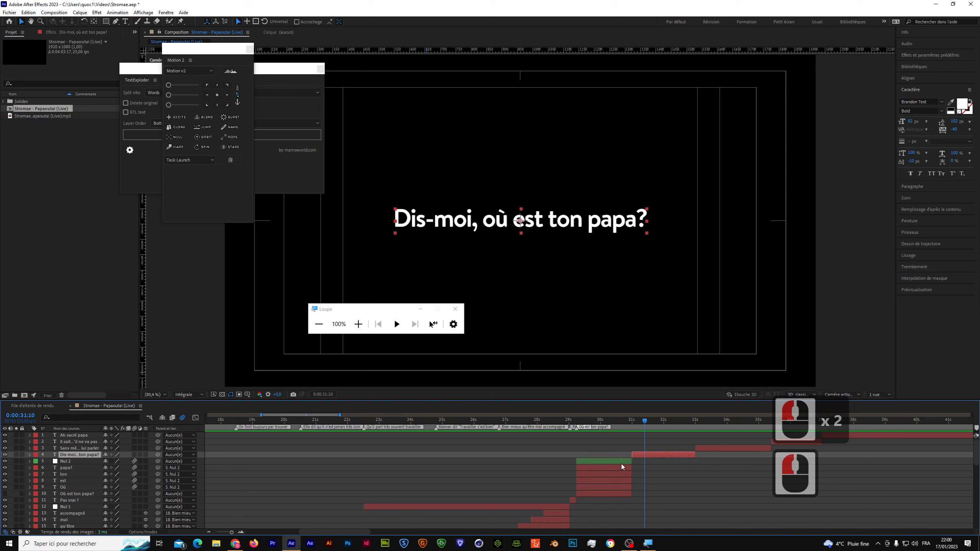
drag(205, 49, 52, 168)
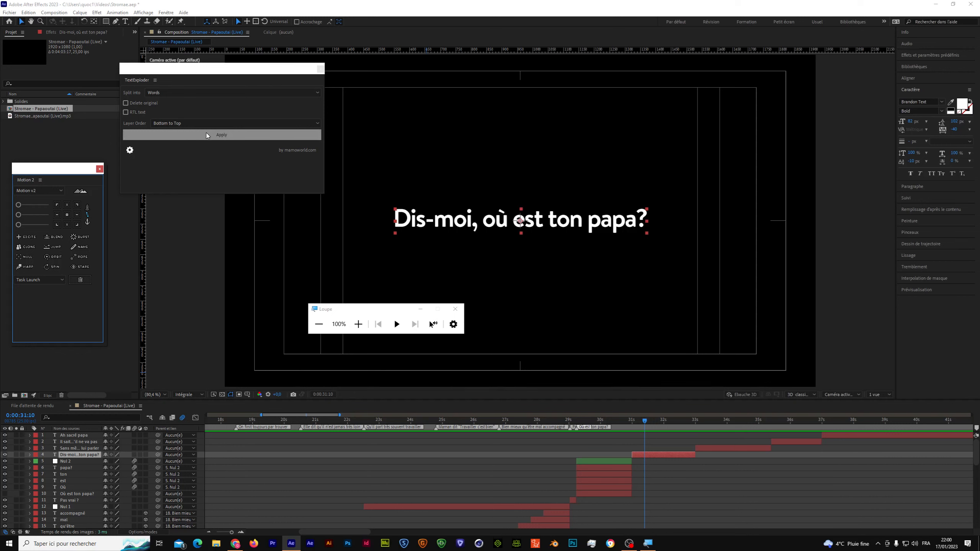
click(206, 134)
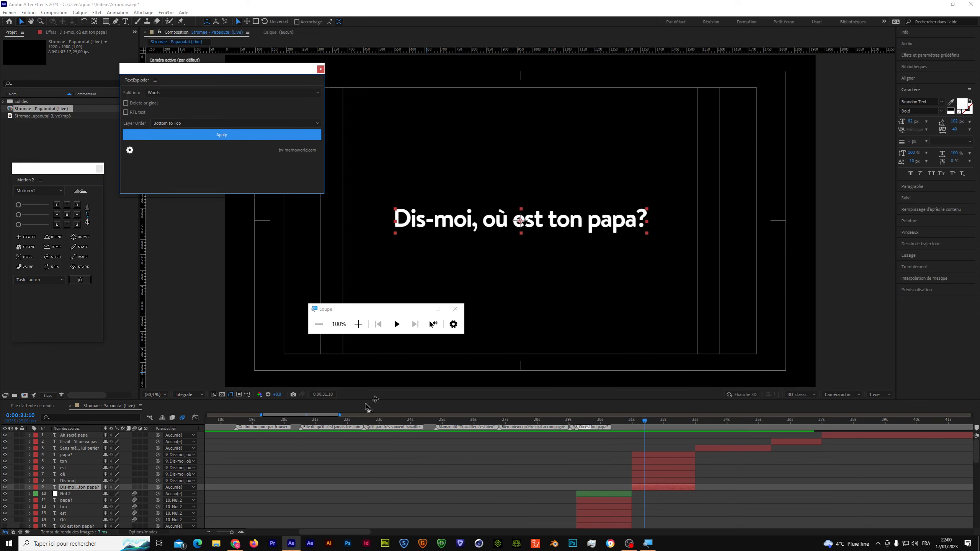
click(68, 480)
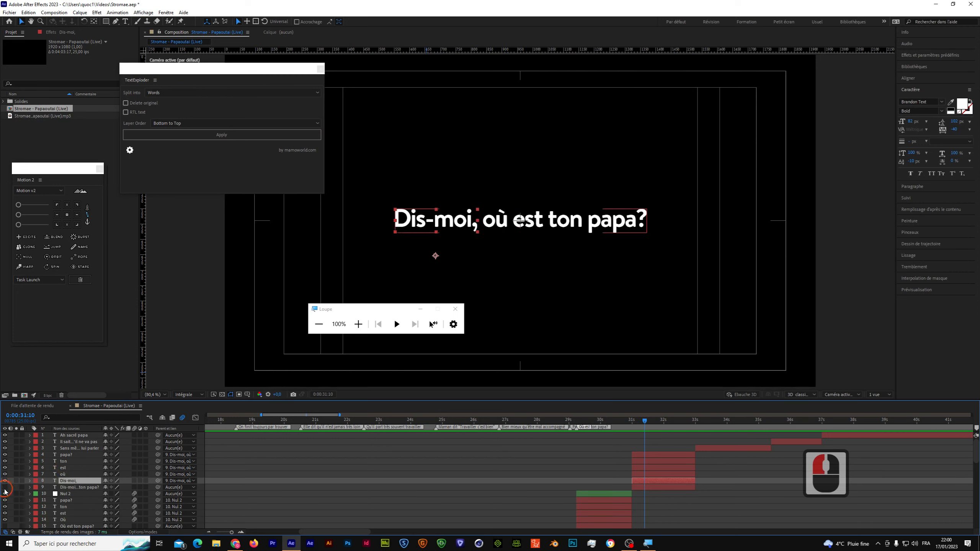
- Move the anchor points of the "Dis-moi,", "où", "est", "ton" and "papa?" layers to their top centre with Motion 2
shift+click(66, 456)
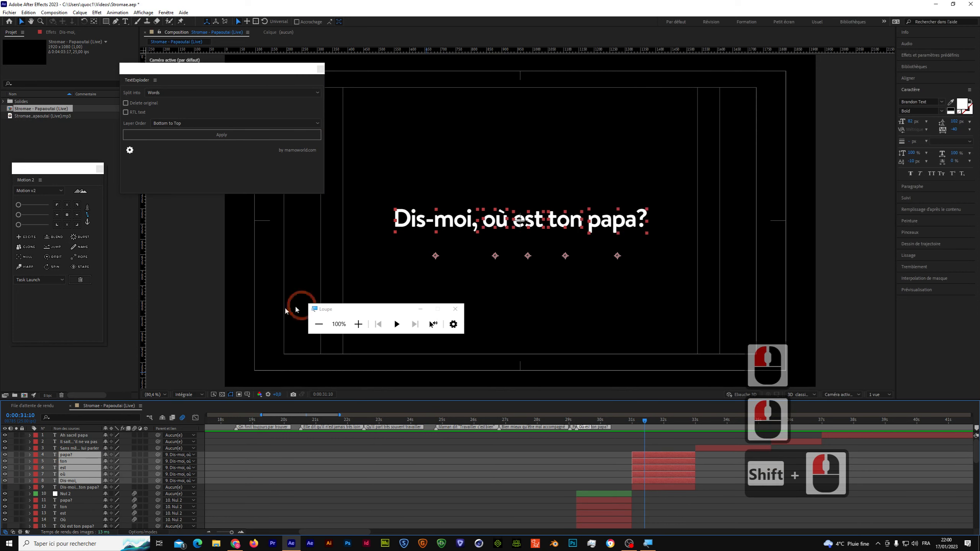
click(358, 324)
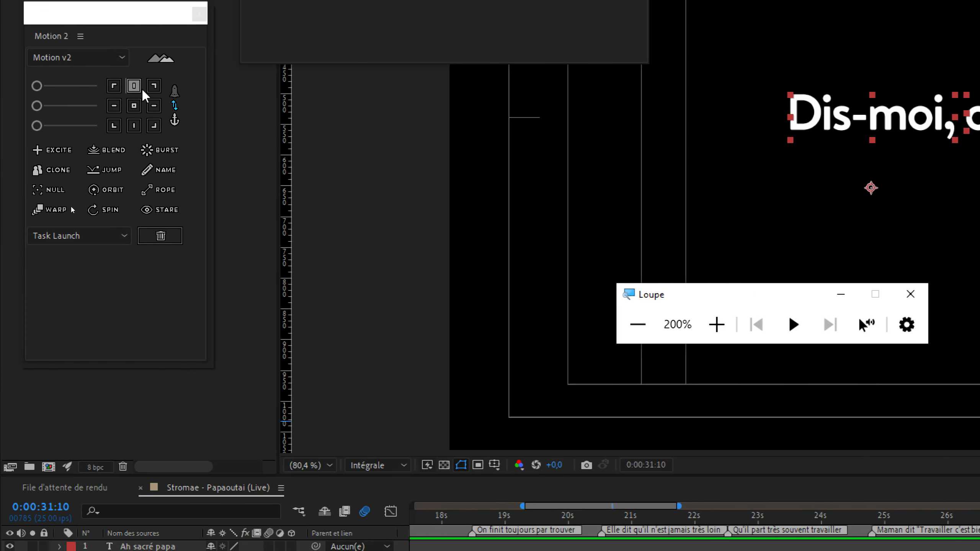
click(132, 86)
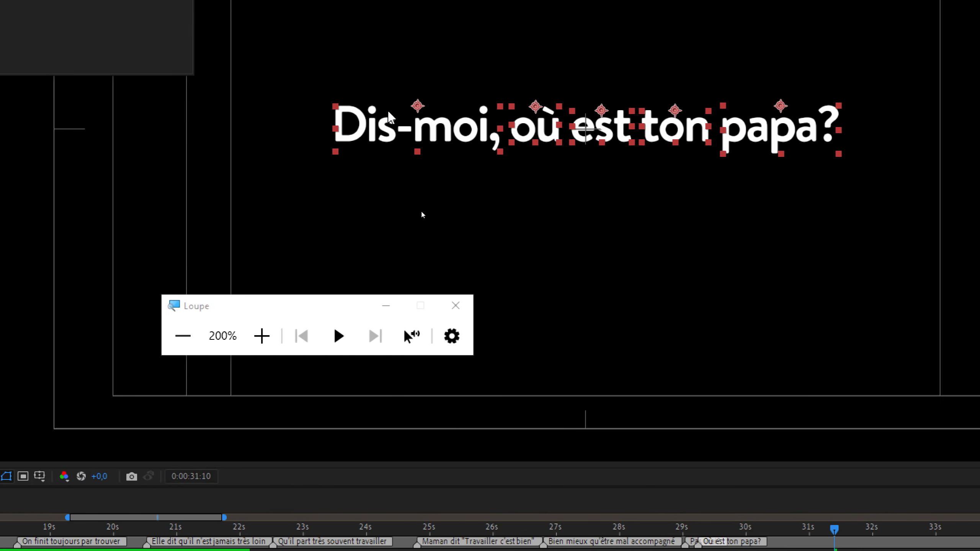
click(183, 335)
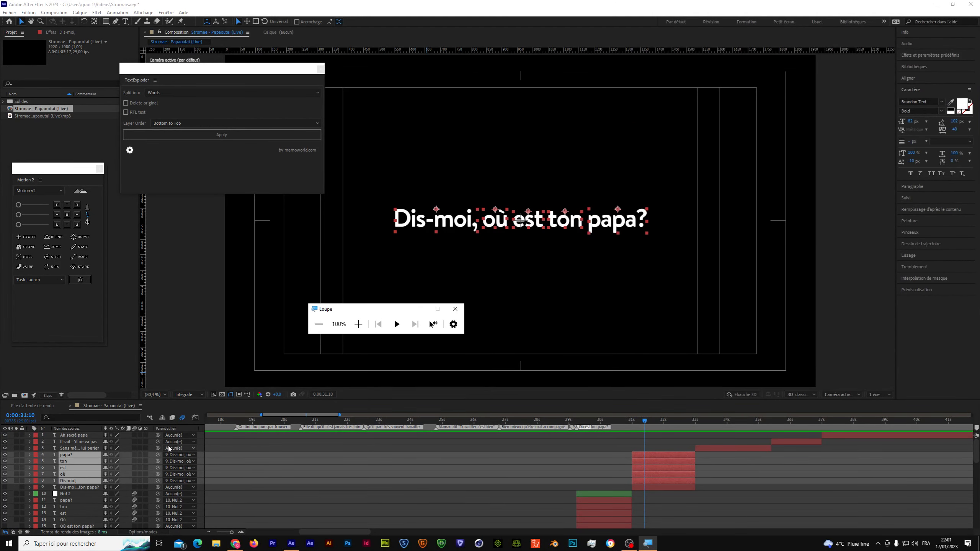
- Turn the five split word layers of "Dis-moi, où est ton papa?" into 3D layers
click(358, 324)
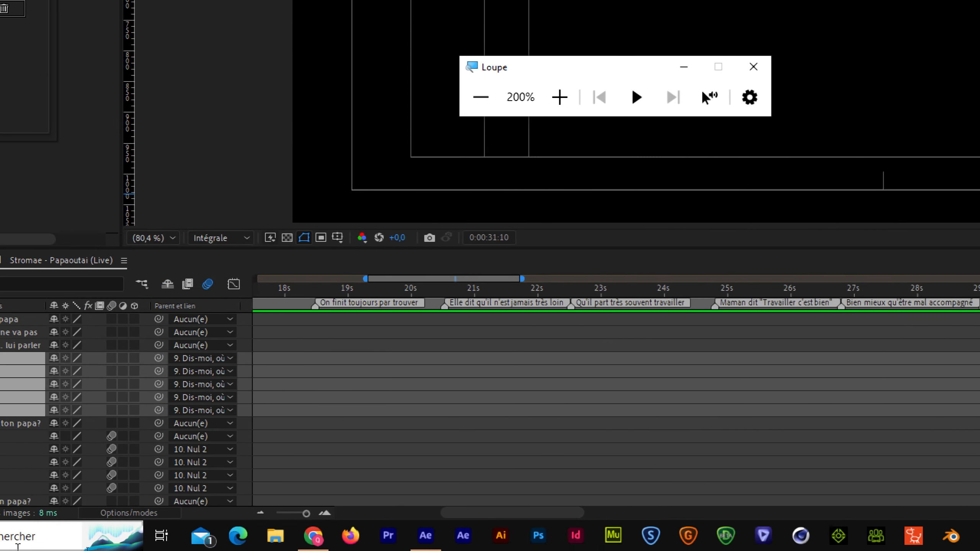
click(132, 412)
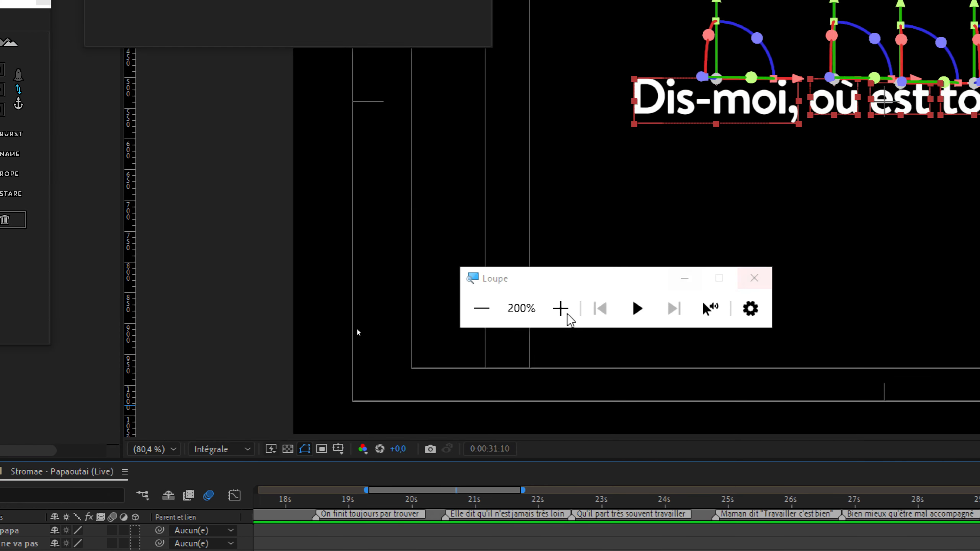
click(482, 308)
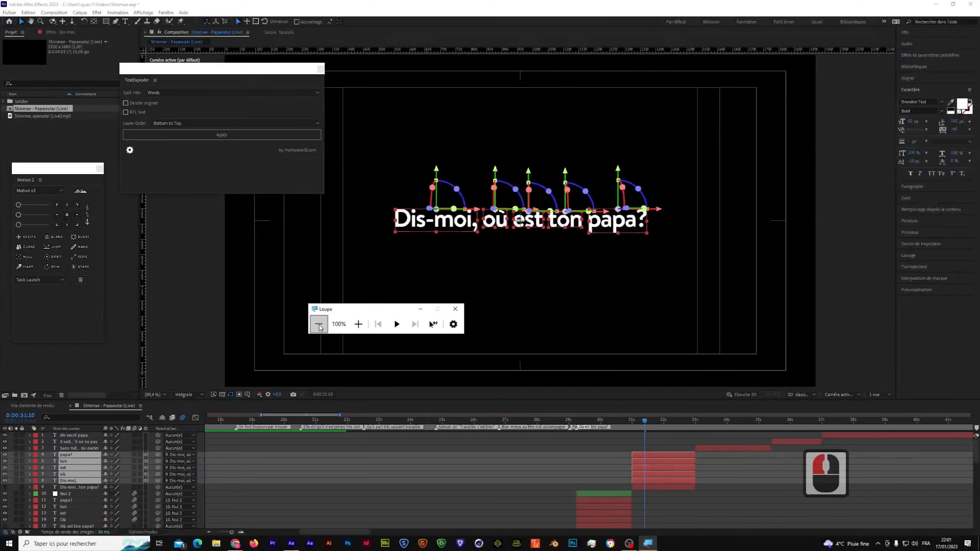
click(363, 456)
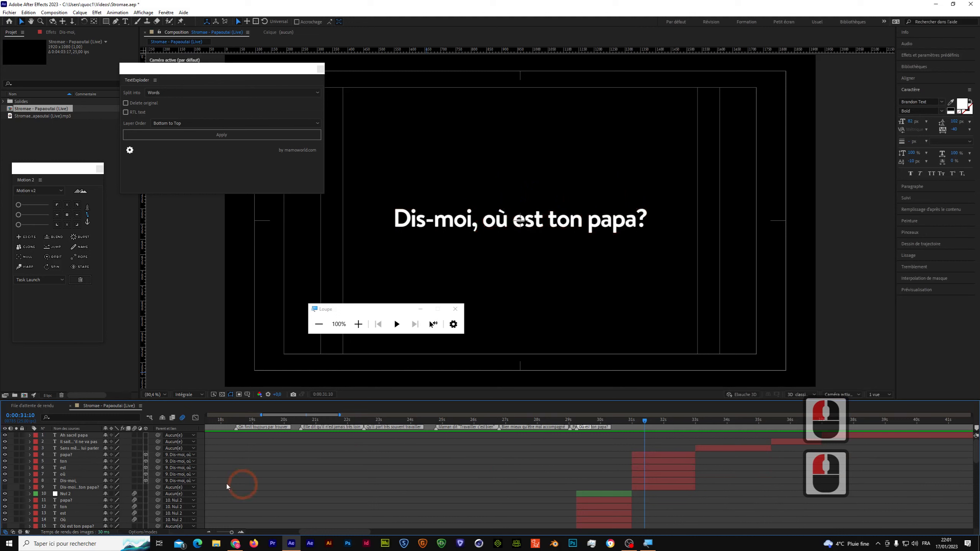
- Keyframe the X rotation of the five "Dis-moi, où est ton papa?" word layers at about -90° at 0:00:31:00
click(67, 480)
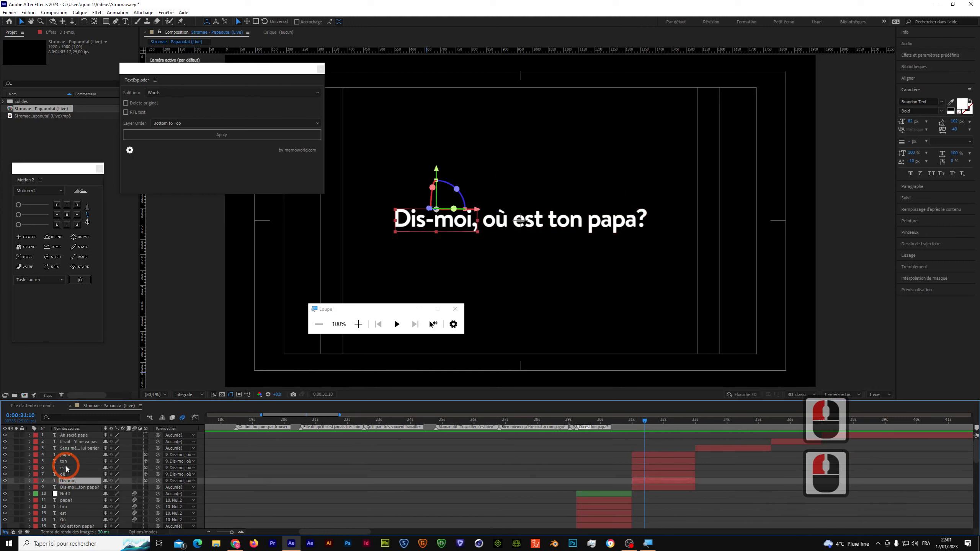
shift+click(66, 455)
key(r)
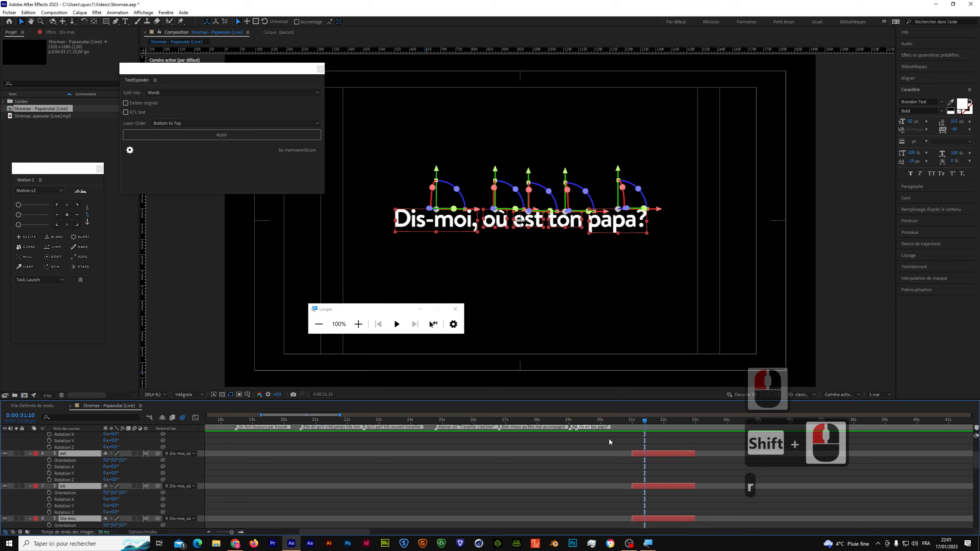
click(640, 421)
drag(637, 423, 631, 423)
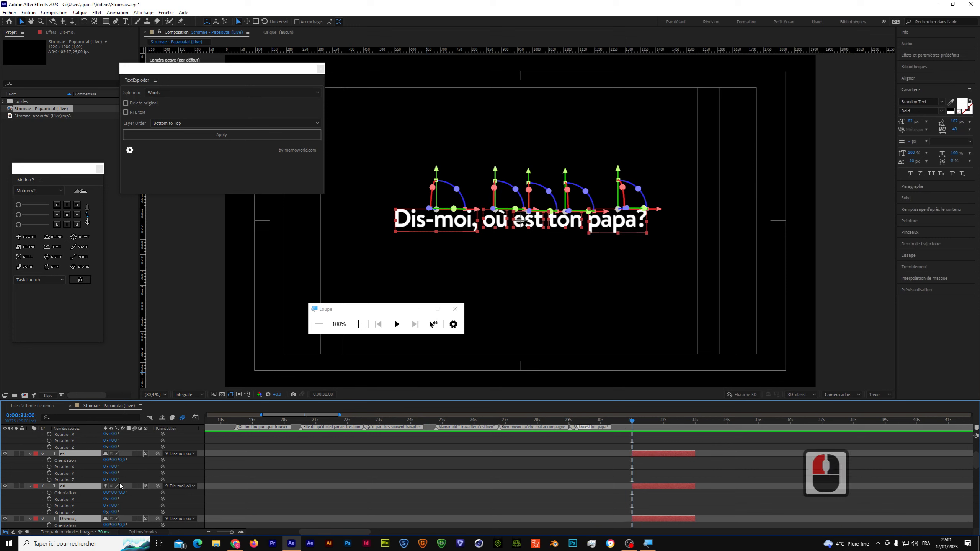
scroll(124, 489, down, 2)
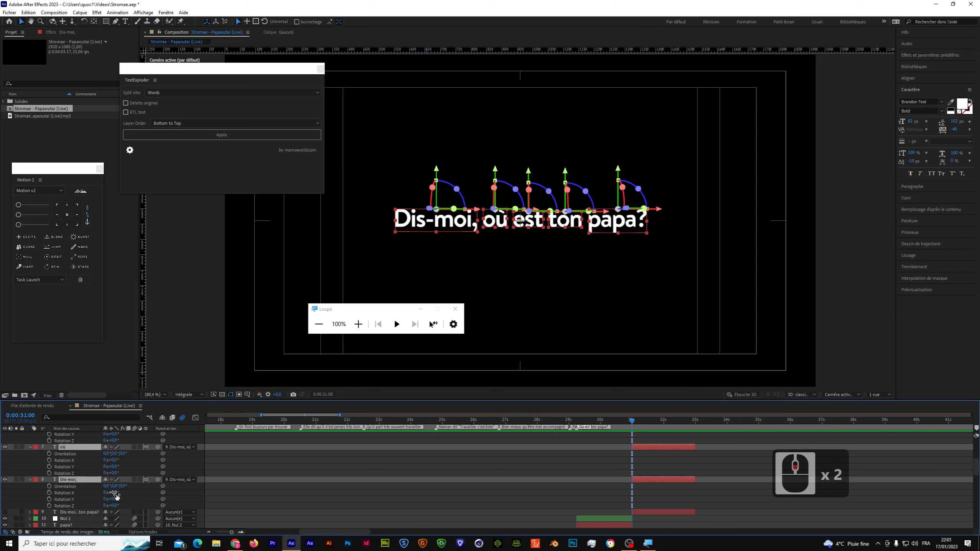
drag(112, 493, 86, 502)
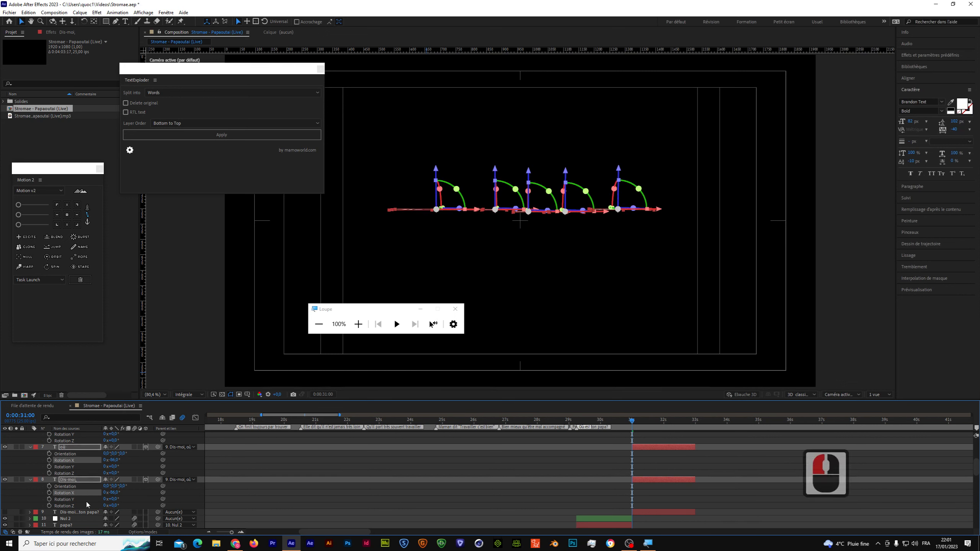
click(49, 493)
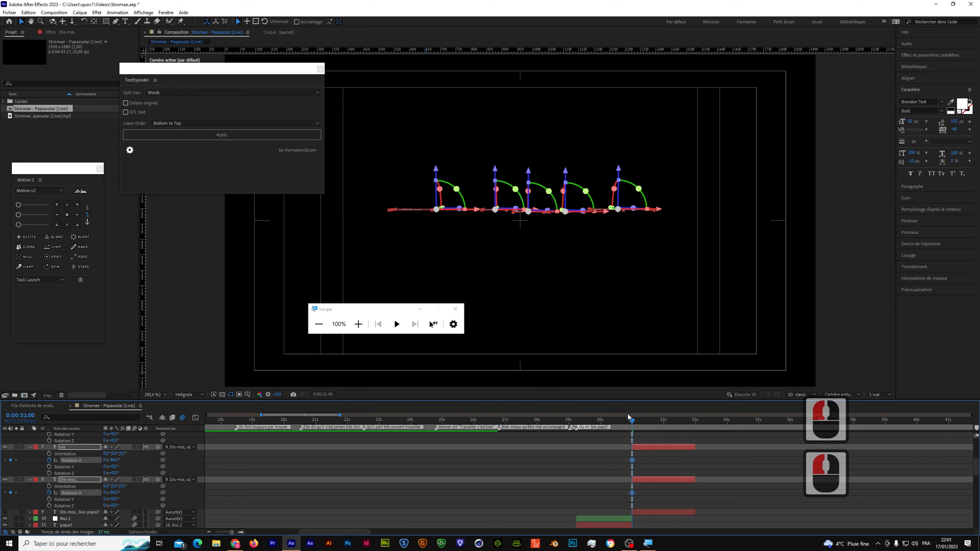
- Set the X rotation of the five selected word layers to 0° at 0:00:31:11
scroll(660, 463, up, 6)
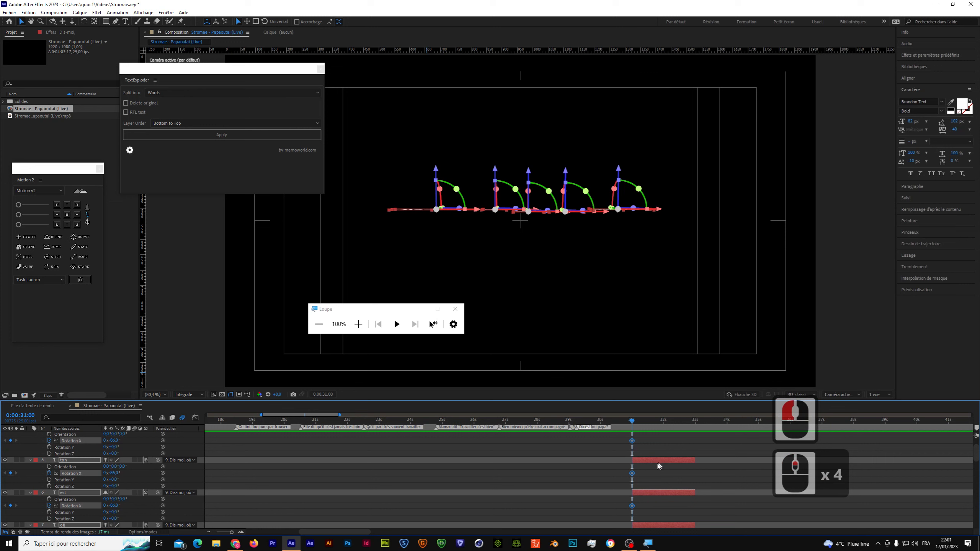
drag(635, 424, 646, 422)
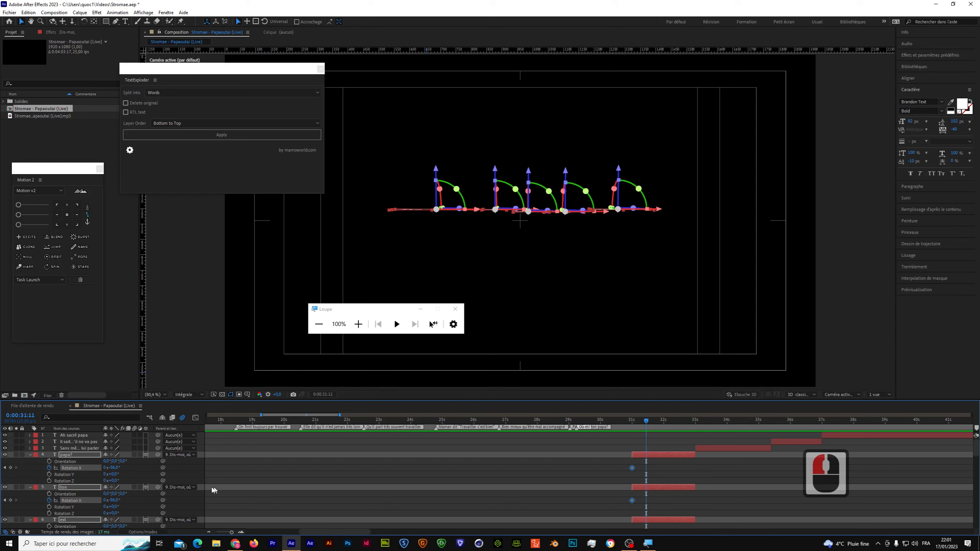
click(116, 468)
text(0)
key(Return)
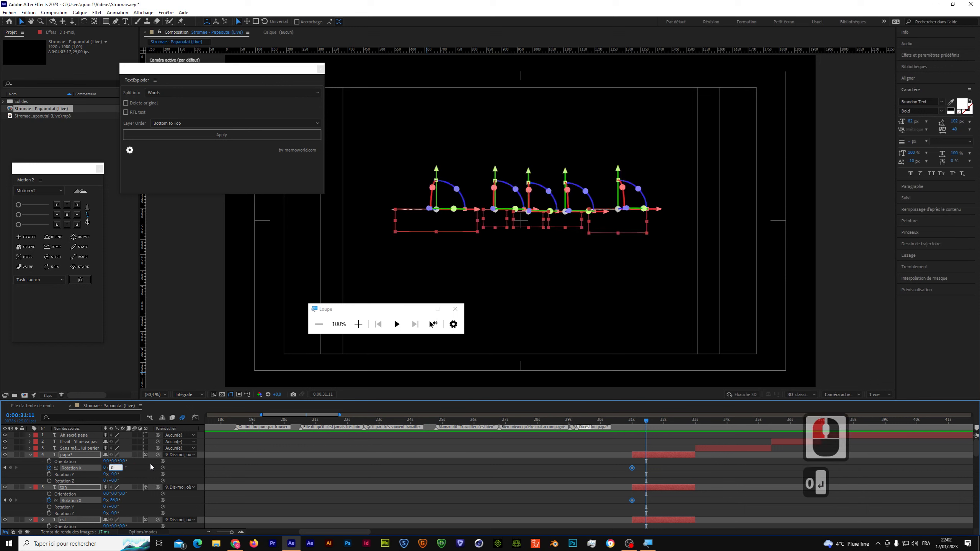
- Preview the word rotation from 0:00:31:00 and collapse the properties of the five word layers
mouse_move(647, 422)
mouse_down()
mouse_move(626, 424)
mouse_move(635, 425)
mouse_up()
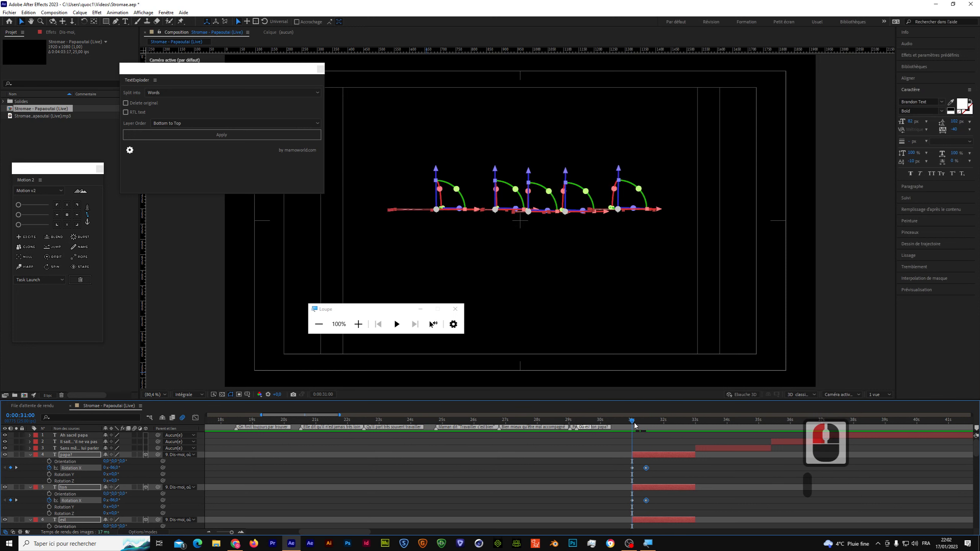
key(space)
drag(634, 422, 632, 423)
click(30, 457)
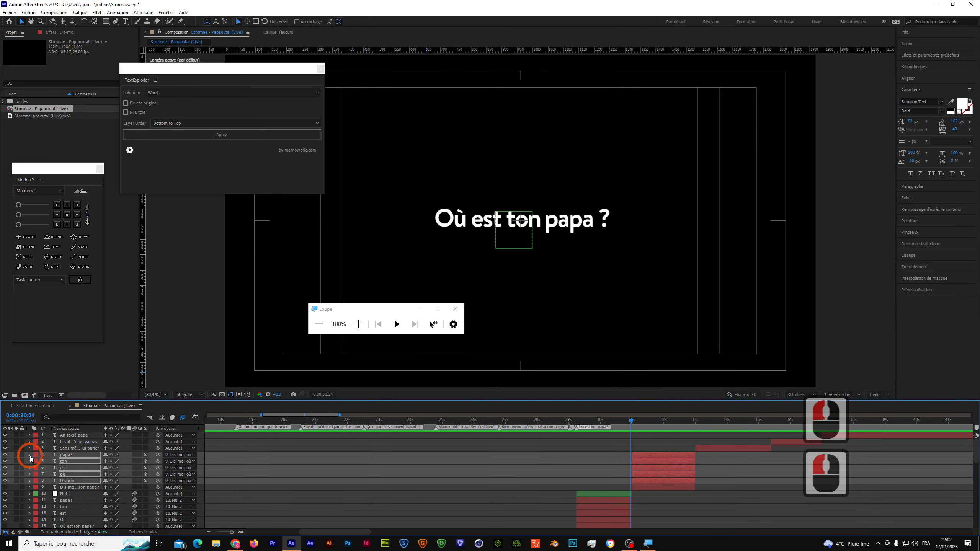
click(358, 324)
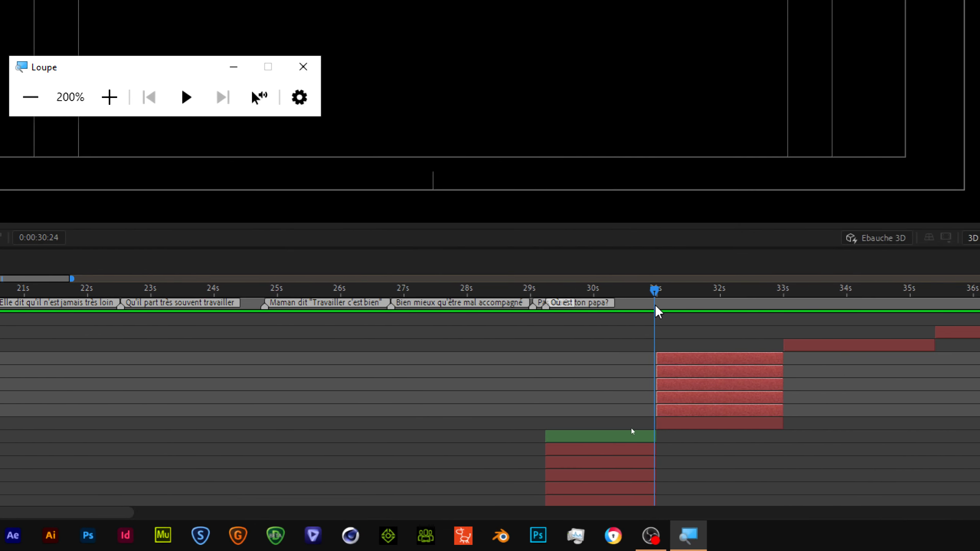
key(super+plus)
scroll(530, 332, down, 3)
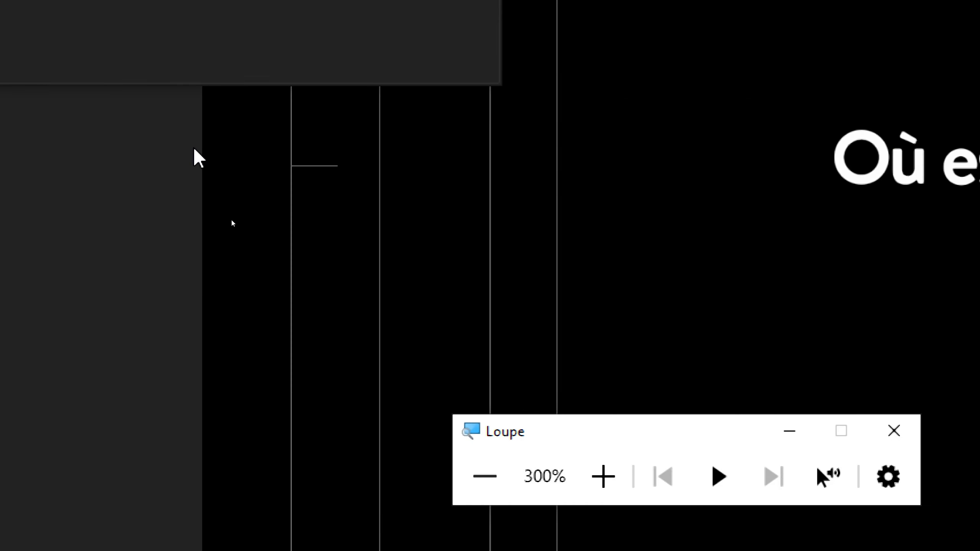
click(484, 327)
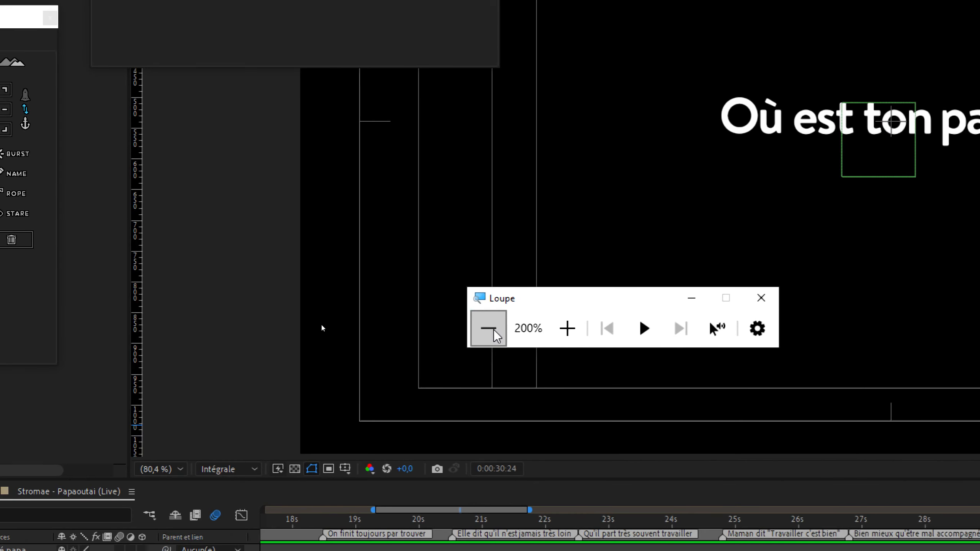
click(484, 326)
- Shift the "où", "est", "ton" and "papa?" layers of "Dis-moi, où est ton papa?" to start at 0:00:31:14
click(628, 438)
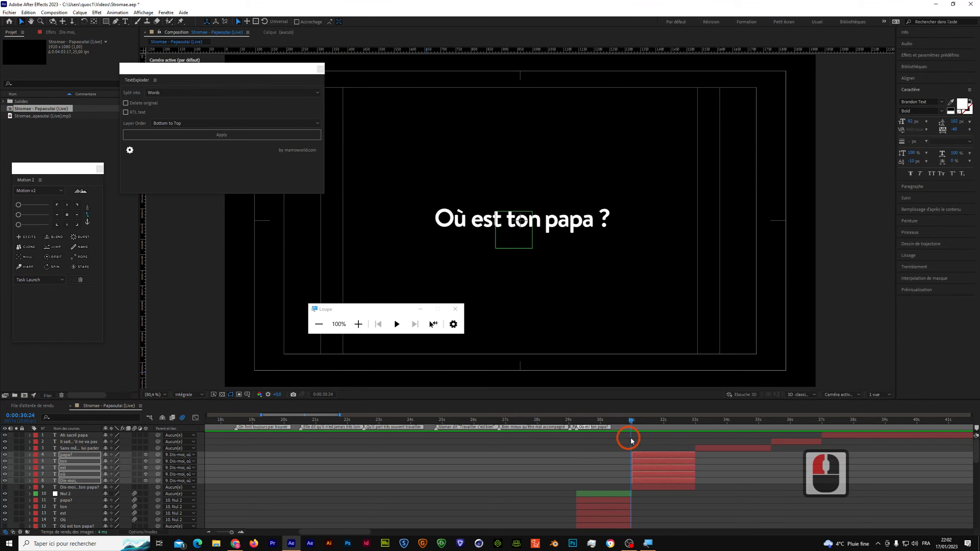
drag(634, 425, 649, 425)
double_click(658, 476)
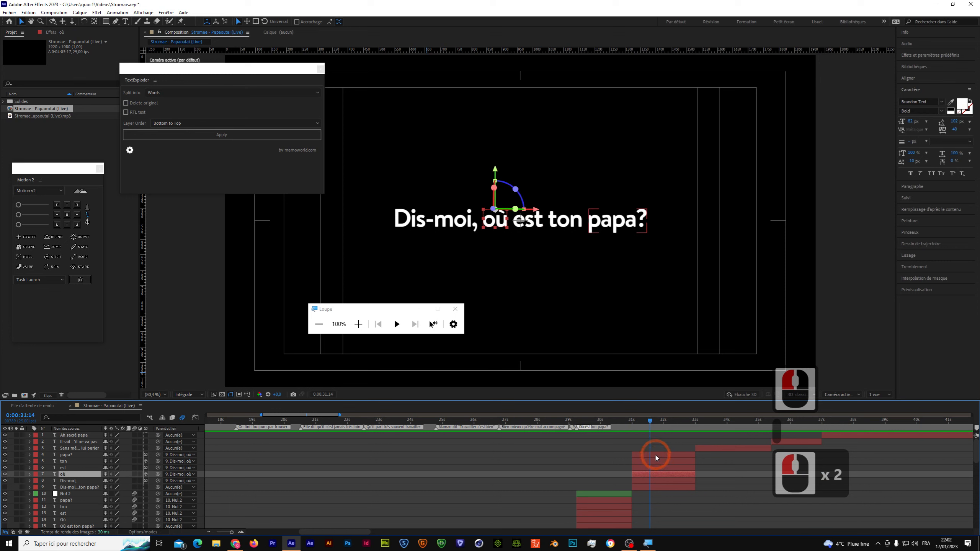
shift+click(655, 456)
drag(643, 457, 660, 457)
- Preview the timing and shift the "ton" and "papa?" layers to start at 0:00:31:24
key(space)
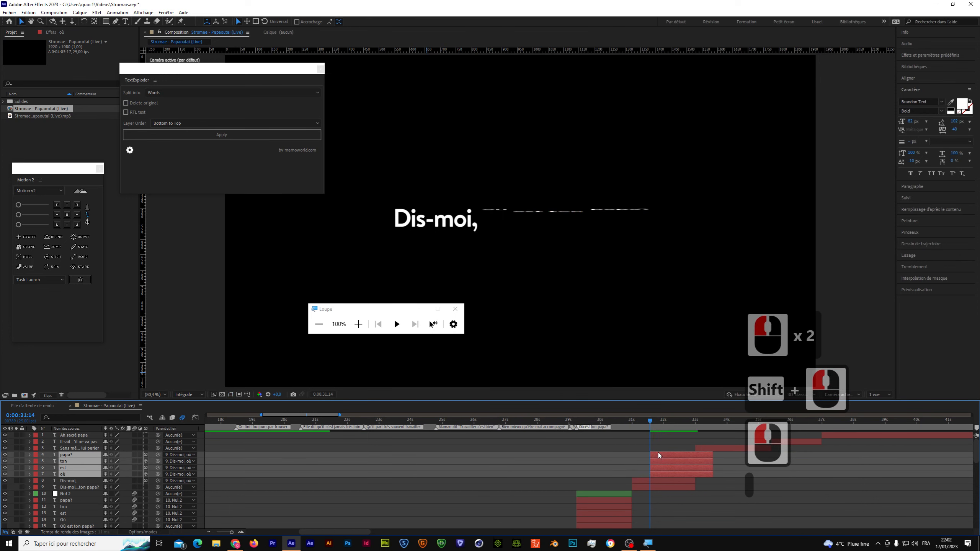
click(660, 422)
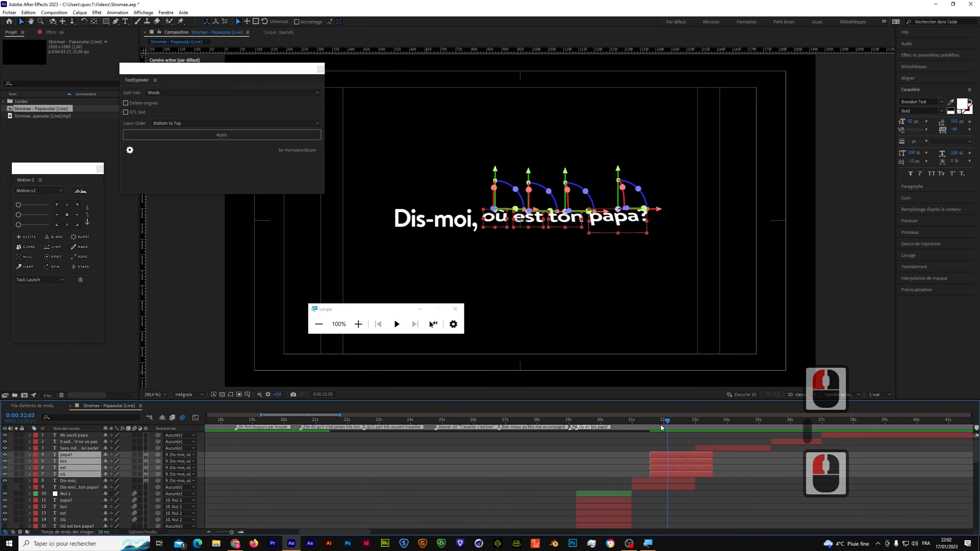
click(663, 425)
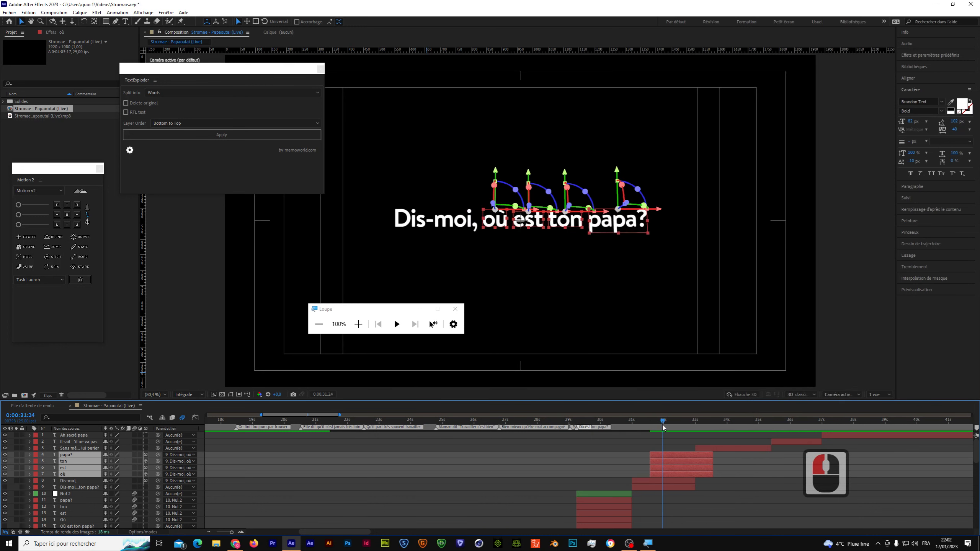
click(660, 427)
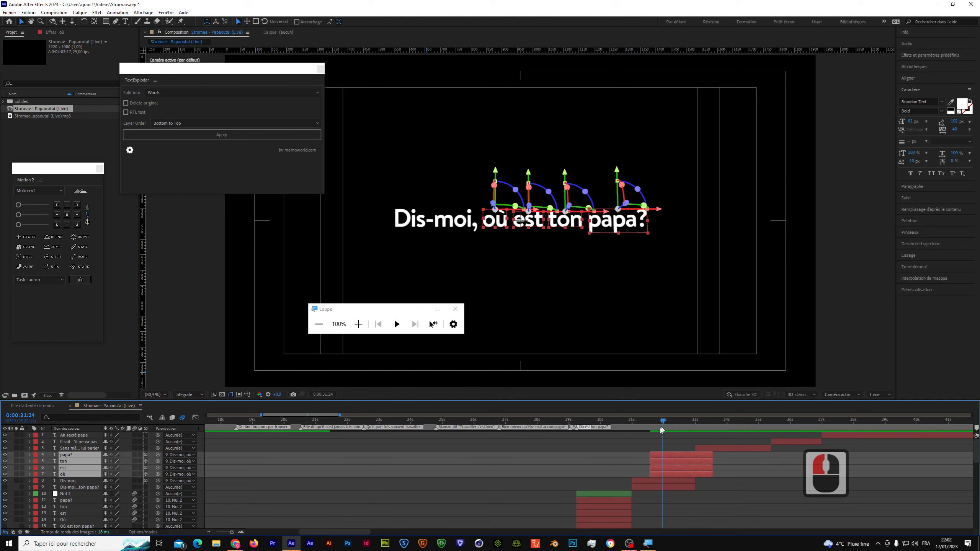
click(644, 447)
click(661, 460)
shift+click(661, 455)
drag(663, 457, 694, 423)
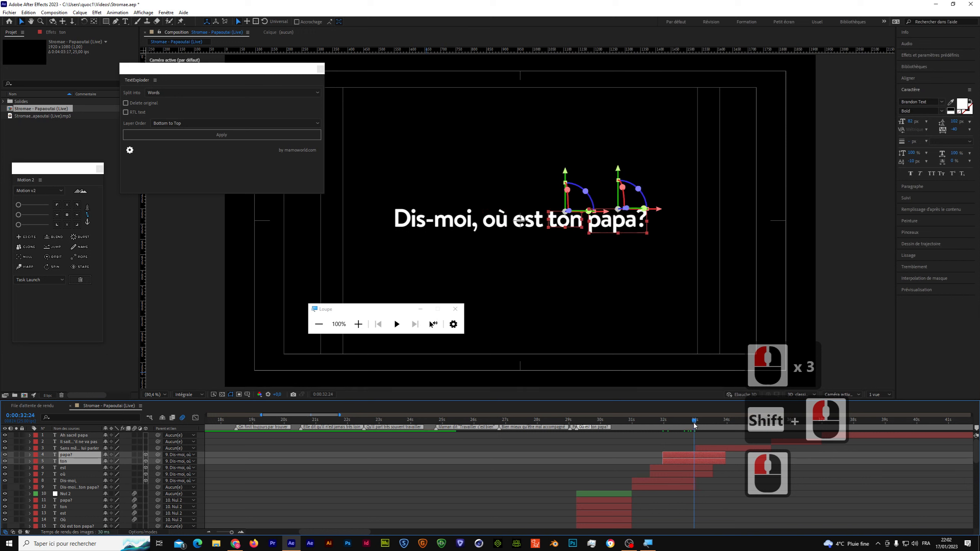
- Trim the ends of the five word layers and the original phrase layer at 0:00:32:24 and preview the result
shift+click(682, 486)
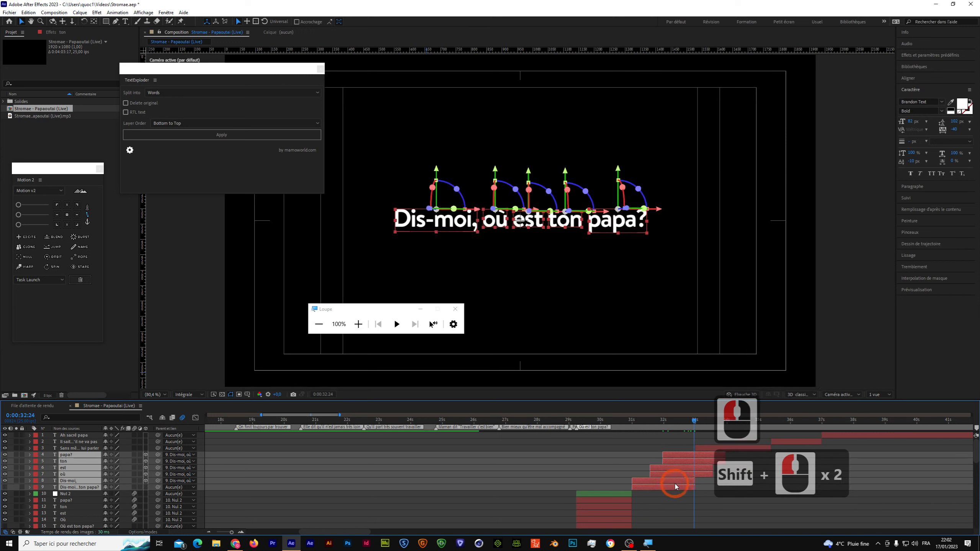
key(alt+bracketright)
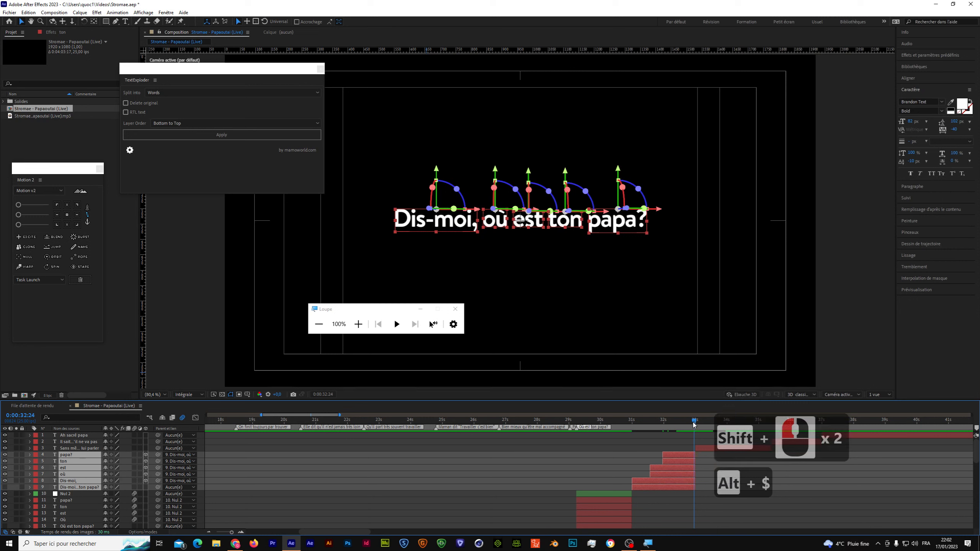
click(671, 422)
drag(659, 426, 630, 432)
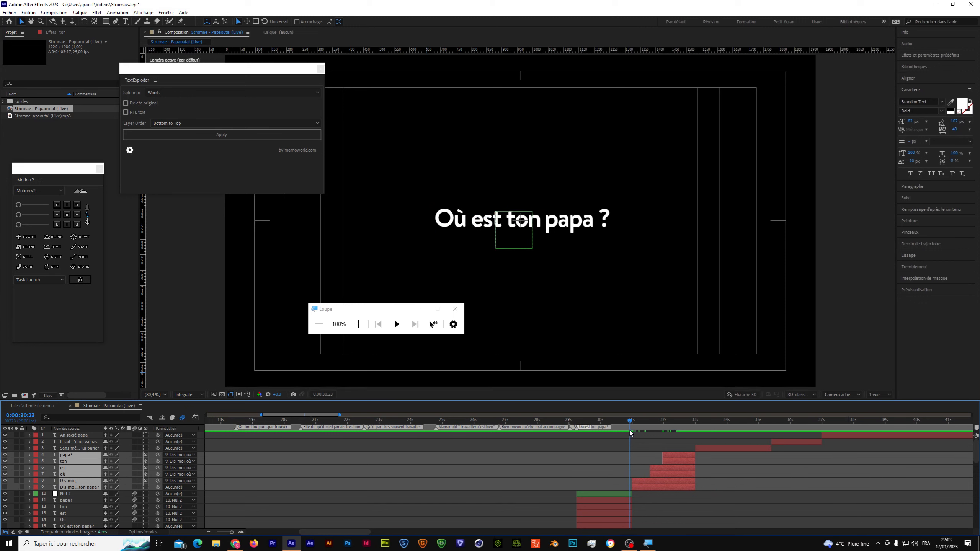
key(space)
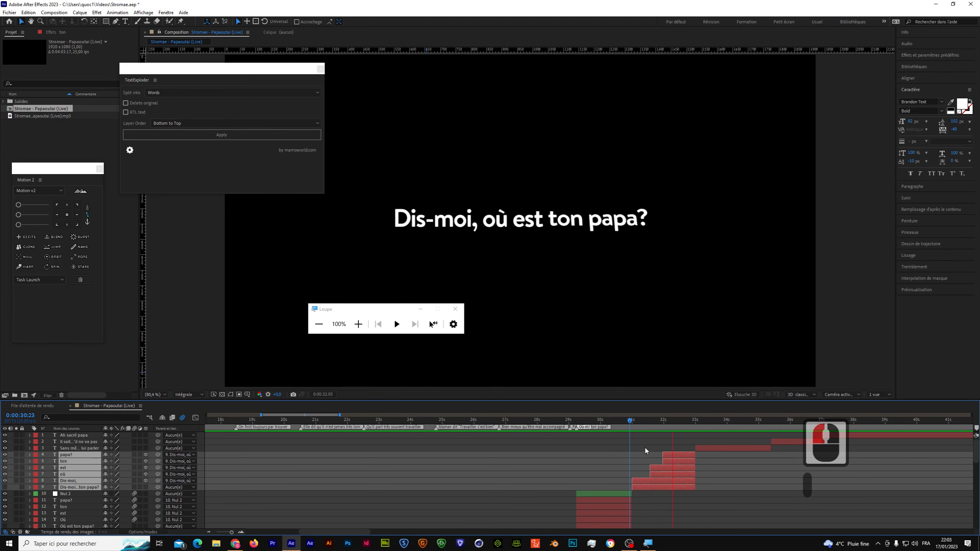
- Scrub through the staggered word rotations and replay them from 0:00:31:00
click(637, 424)
drag(637, 425, 663, 426)
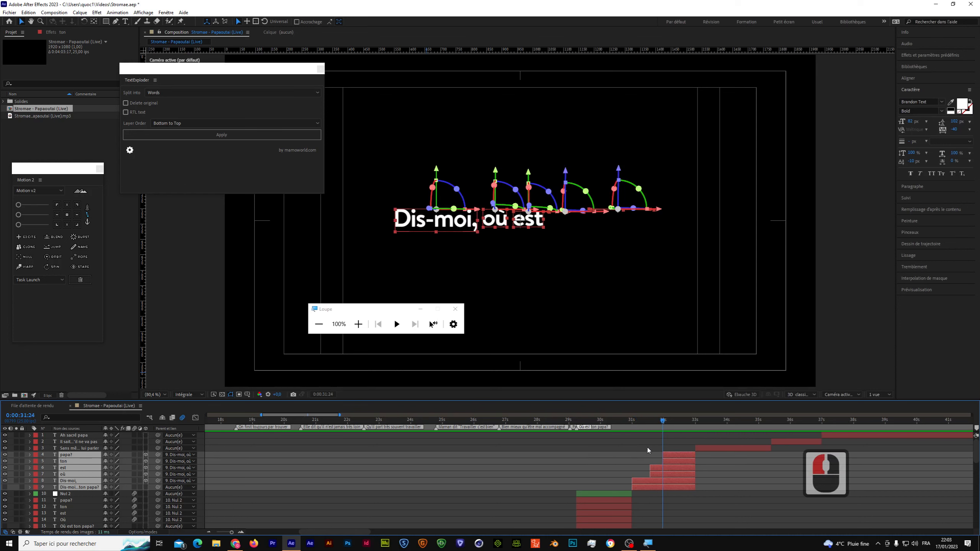
click(648, 457)
drag(664, 422, 633, 427)
key(space)
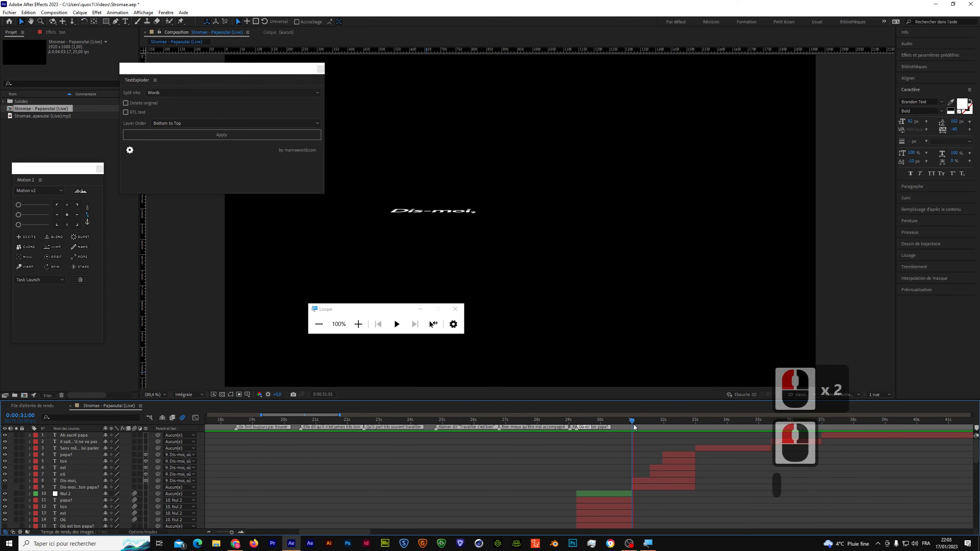
- Shift the "est" layer to start at 0:00:31:19 and delay the "papa?" layer slightly after "ton"
click(661, 423)
click(667, 453)
mouse_move(660, 422)
mouse_down()
mouse_move(674, 420)
mouse_move(630, 427)
mouse_move(678, 421)
mouse_move(634, 419)
mouse_move(657, 420)
mouse_up()
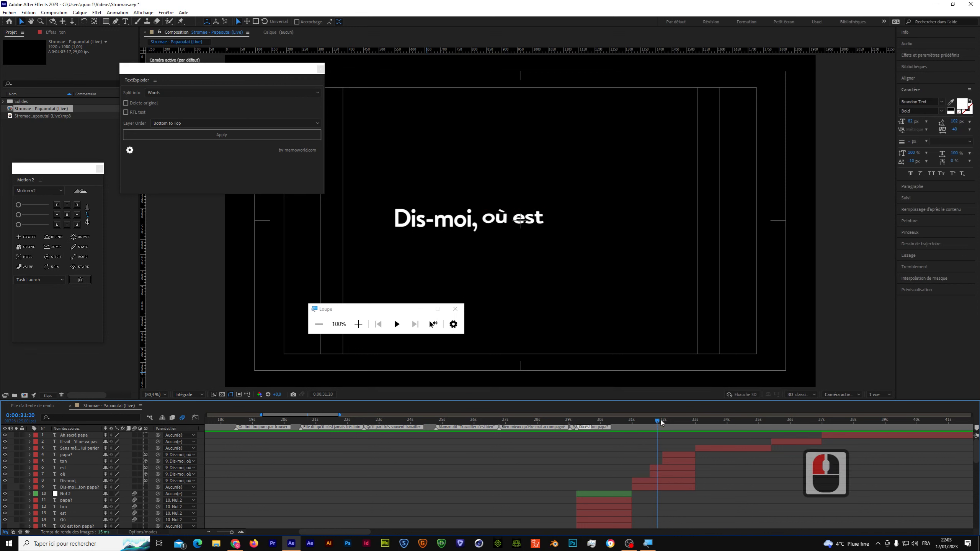
click(670, 419)
drag(666, 421, 658, 422)
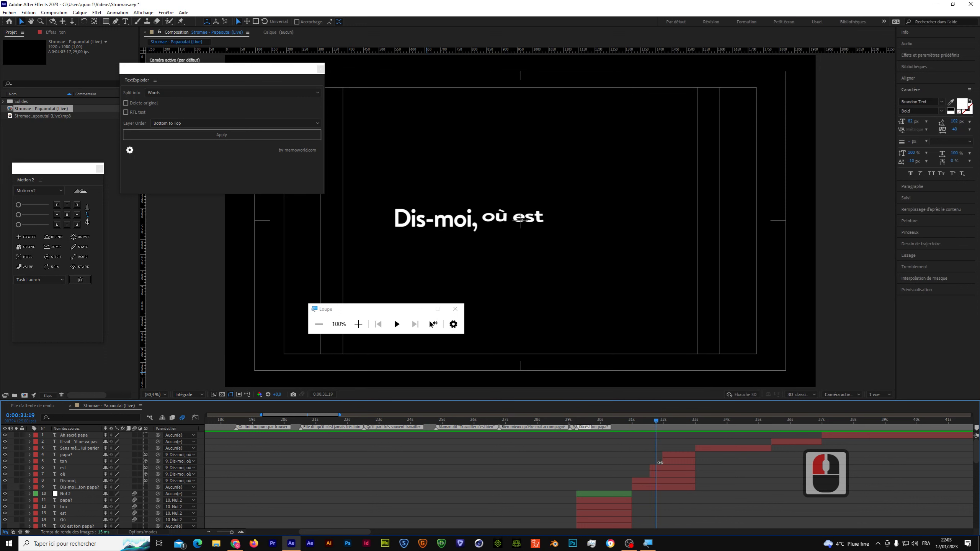
drag(652, 467, 676, 454)
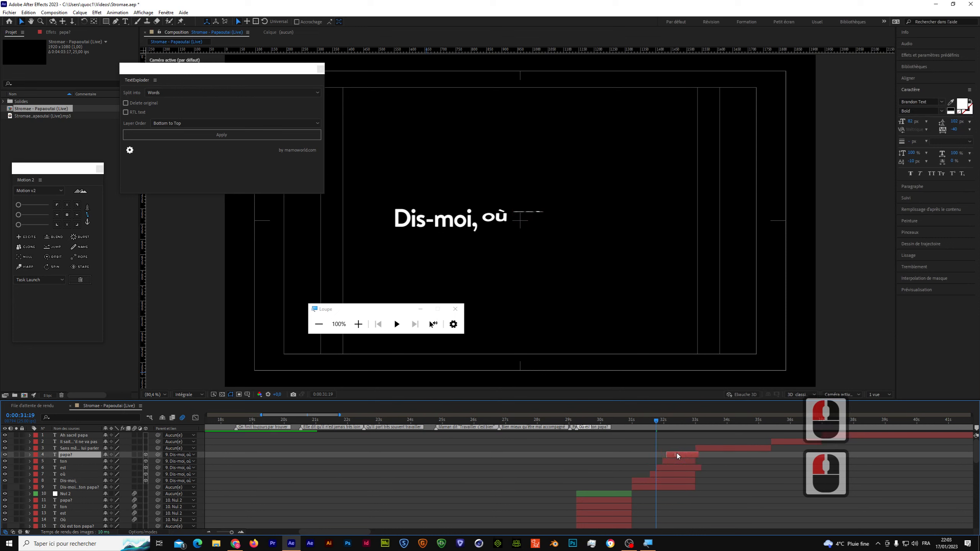
- Trim the ends of the "papa?" and "est" layers to match the other word layers and replay from 0:00:31:00
click(700, 455)
shift+click(701, 475)
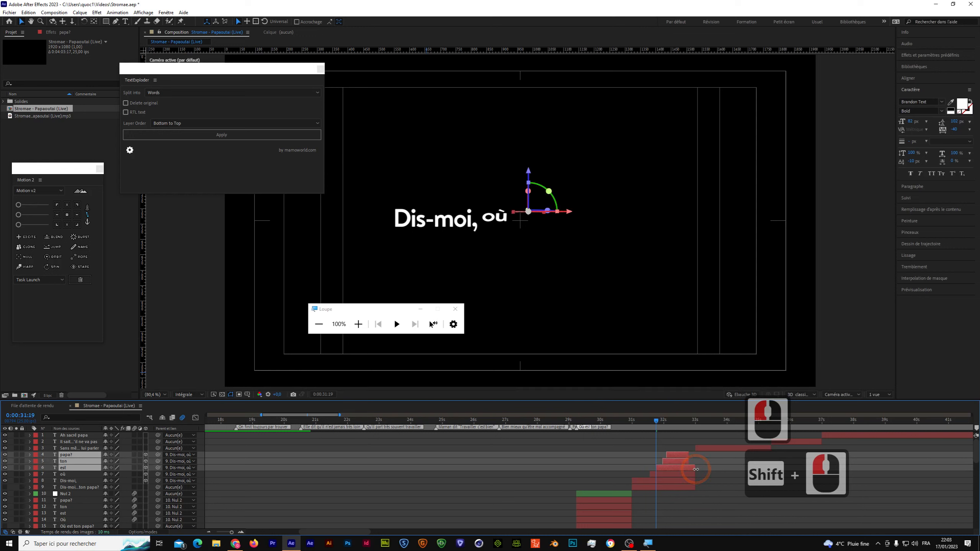
shift+click(700, 469)
key(ctrl+z)
click(700, 472)
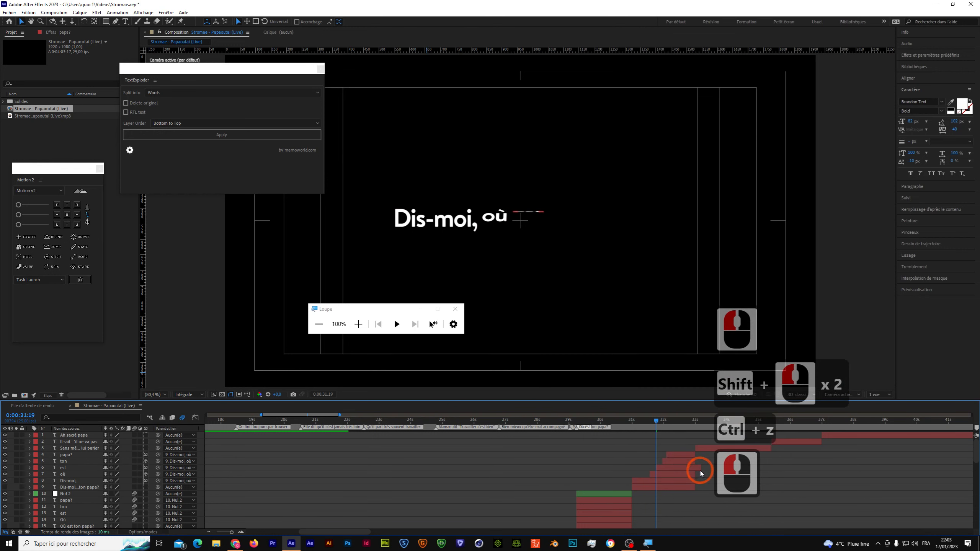
drag(700, 468, 697, 468)
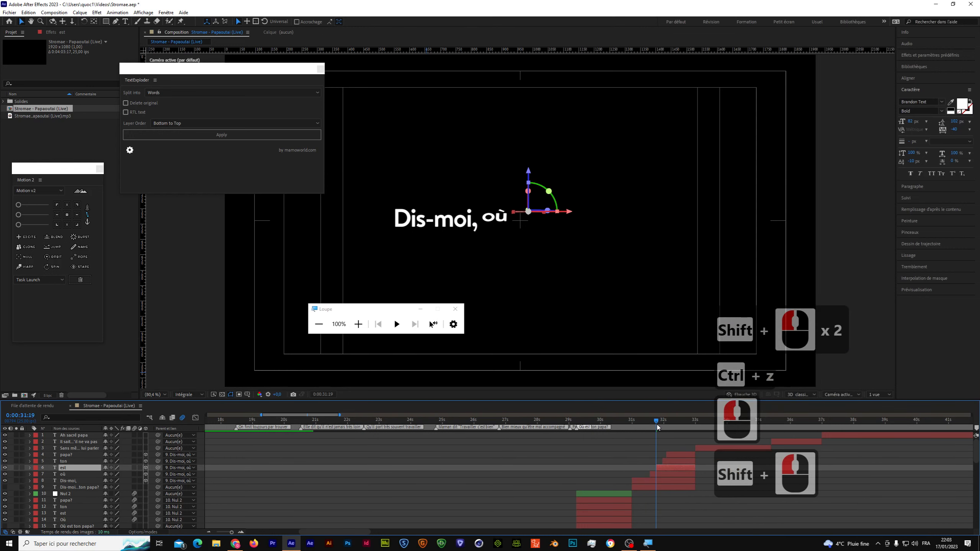
drag(656, 422, 633, 421)
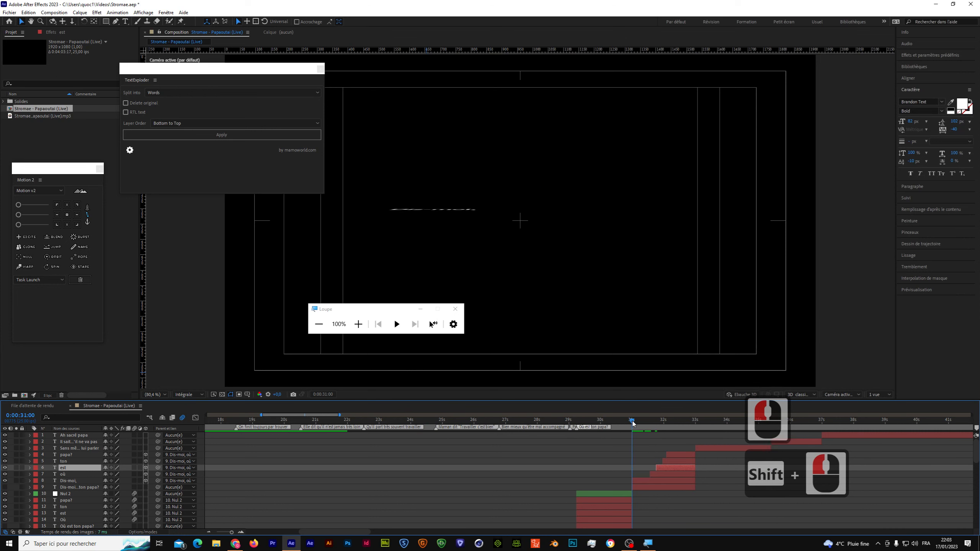
key(space)
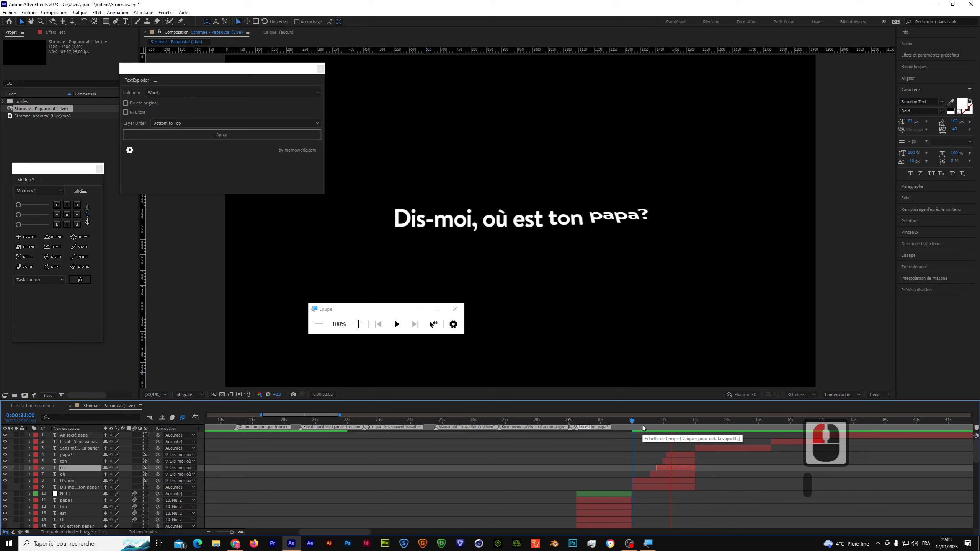
- Reveal the keyframed properties of the "Dis-moi, où est ton papa?" layers and select Rotation X on all five word layers
click(646, 420)
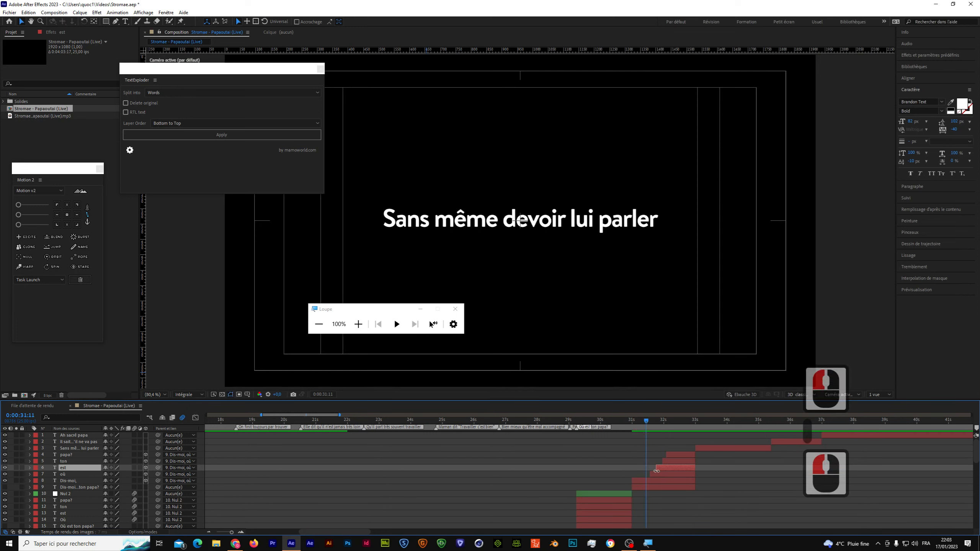
double_click(675, 455)
shift+click(674, 489)
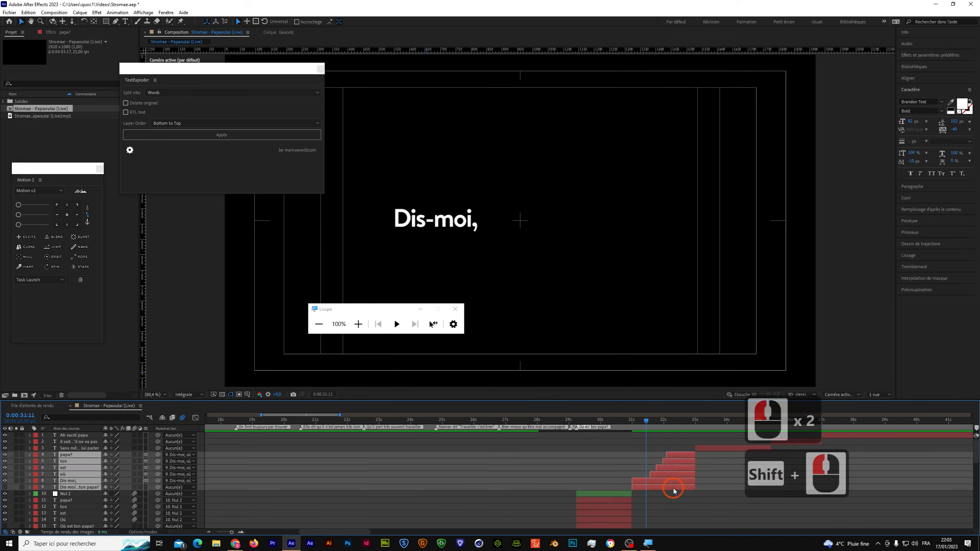
key(u)
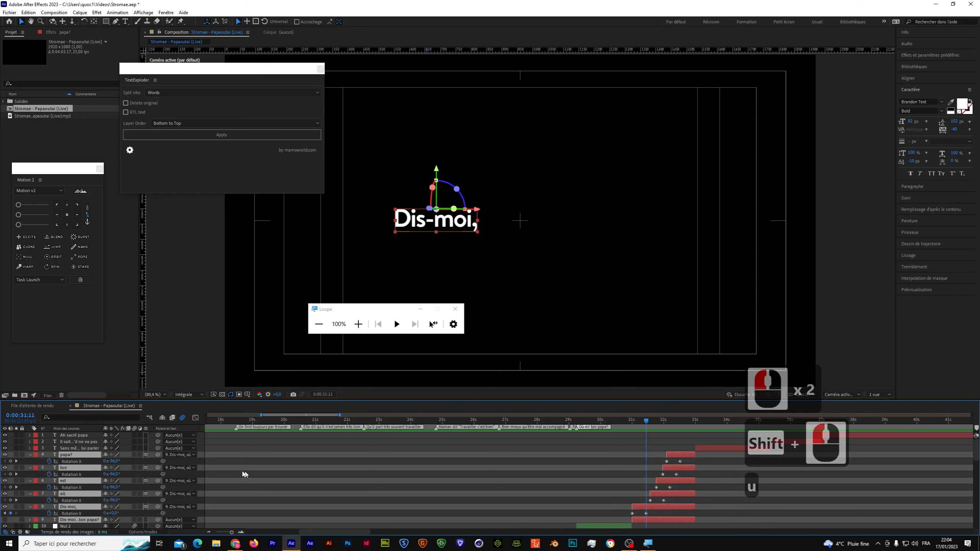
click(73, 461)
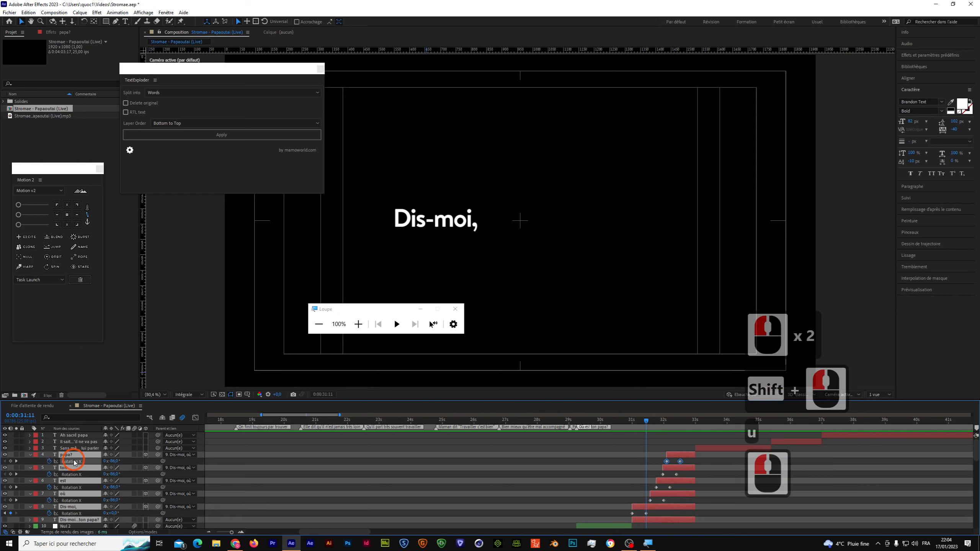
shift+click(78, 512)
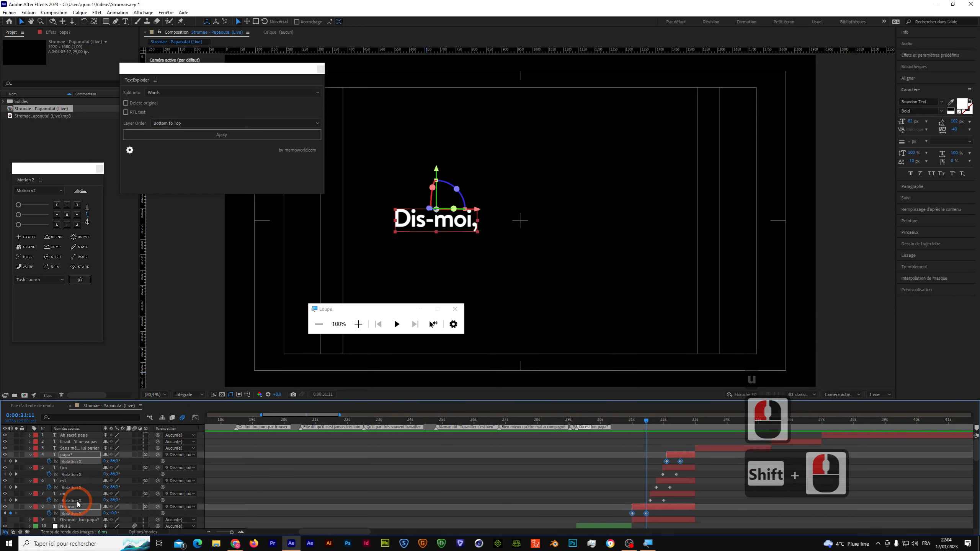
shift+click(78, 488)
shift+click(77, 479)
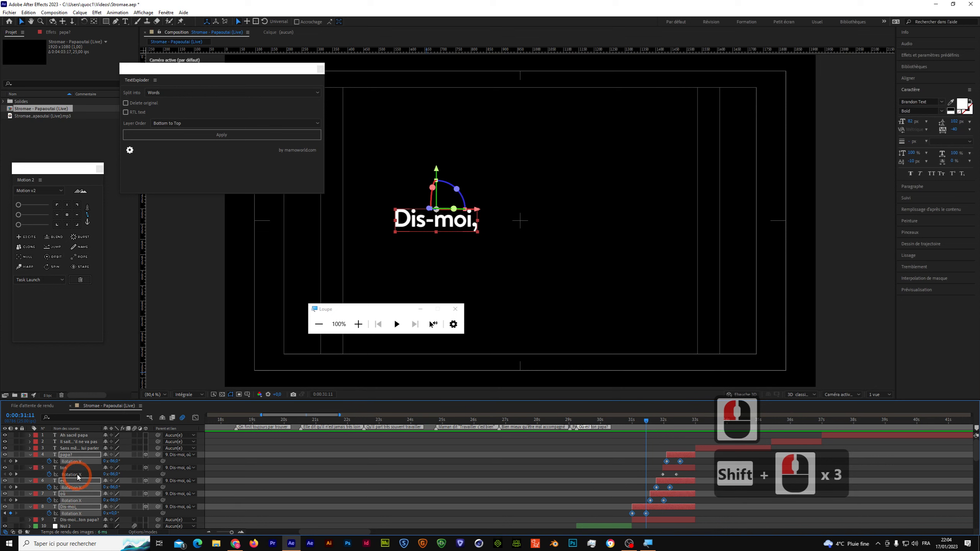
shift+click(77, 475)
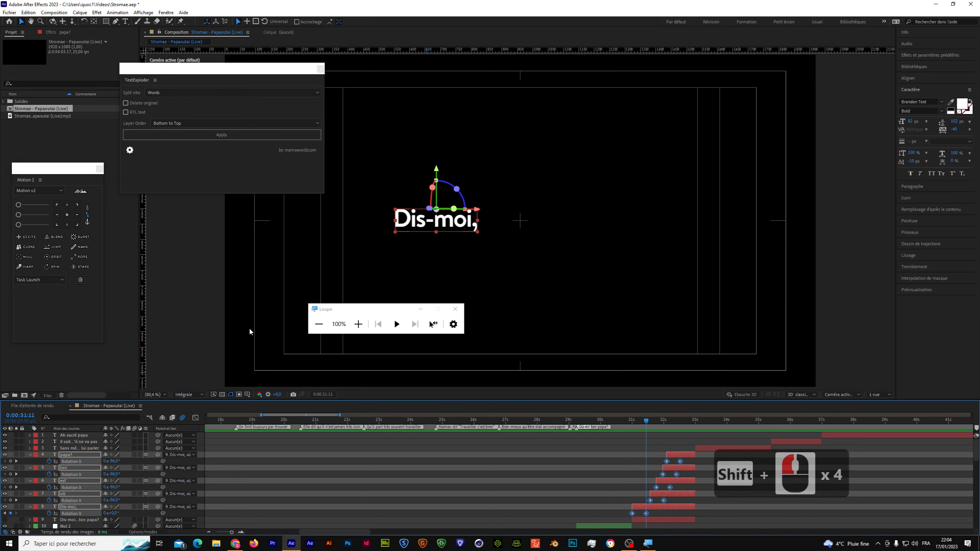
- Open the Duik Bassel.2 script and ignore its update notice
click(165, 12)
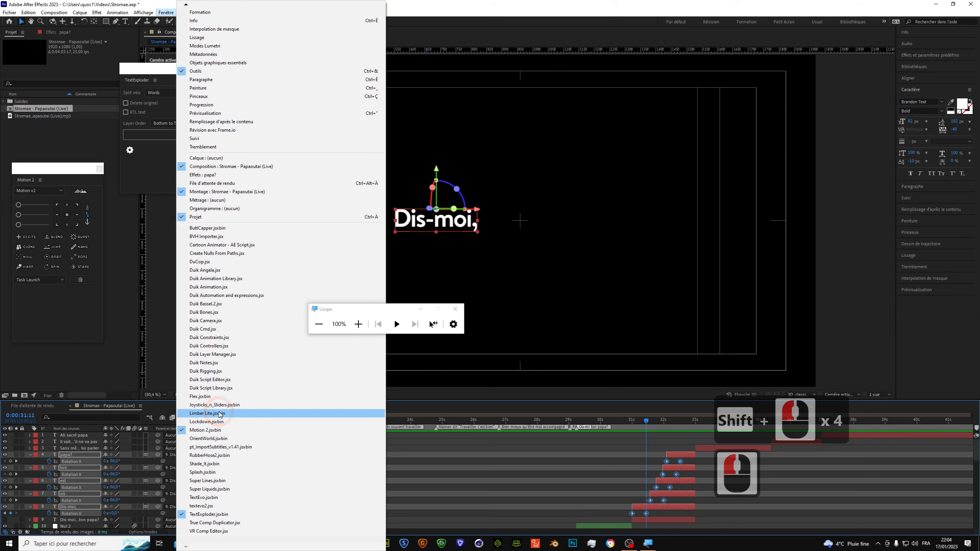
click(209, 306)
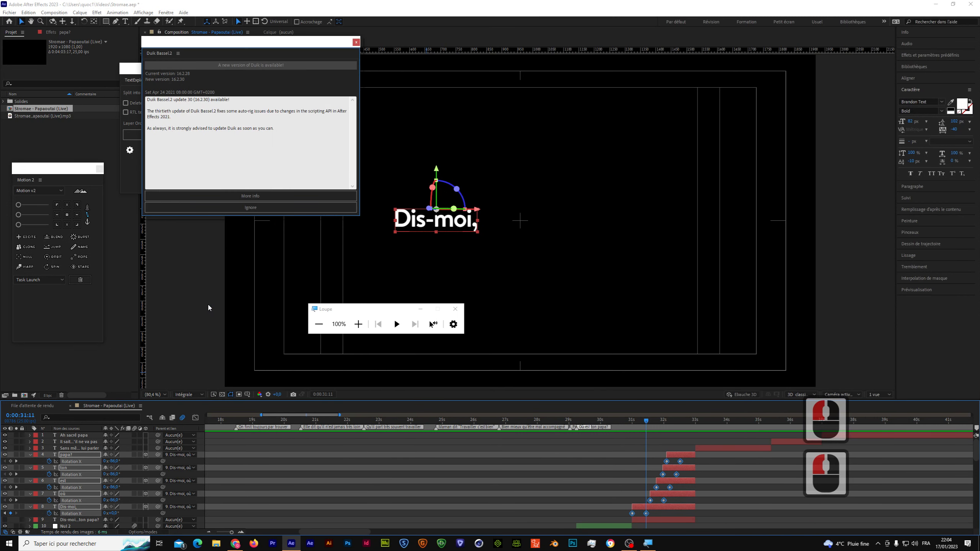
click(262, 210)
click(203, 105)
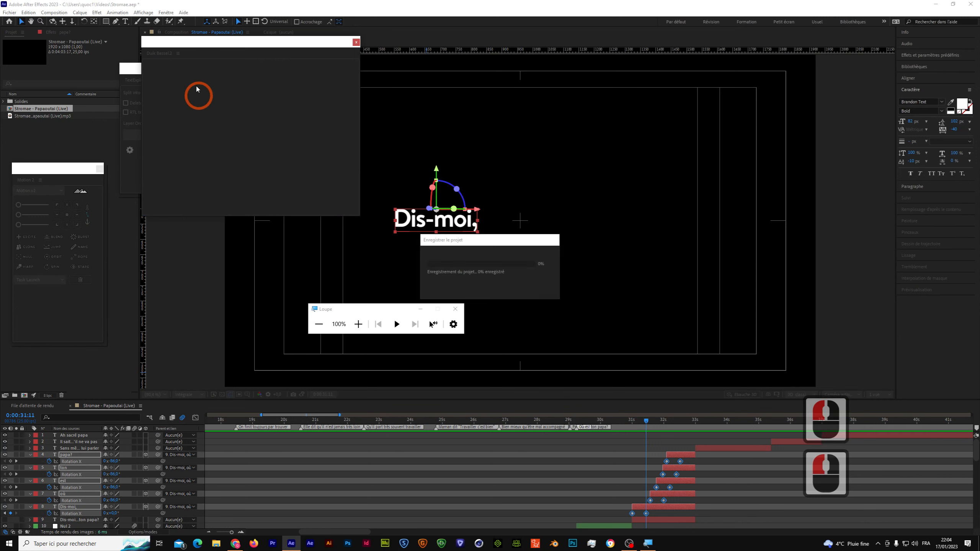
click(165, 11)
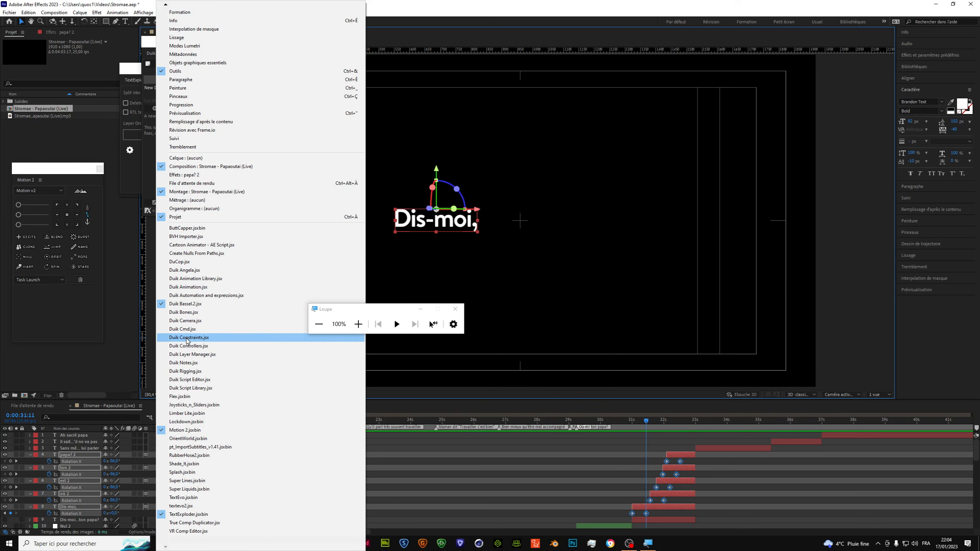
click(154, 11)
click(204, 101)
- Apply Duik's Rebond automation to the selected Rotation X properties of the five word layers
drag(318, 117, 300, 187)
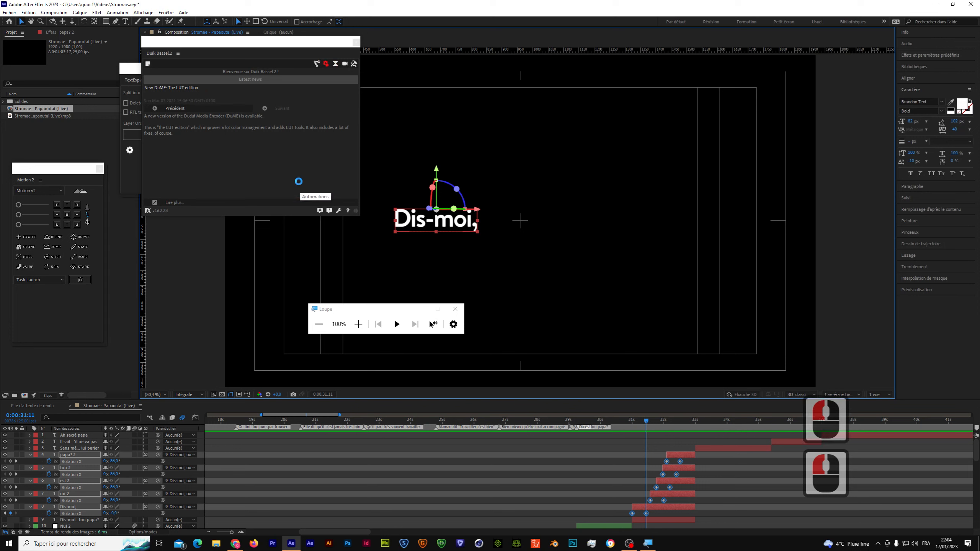
click(299, 181)
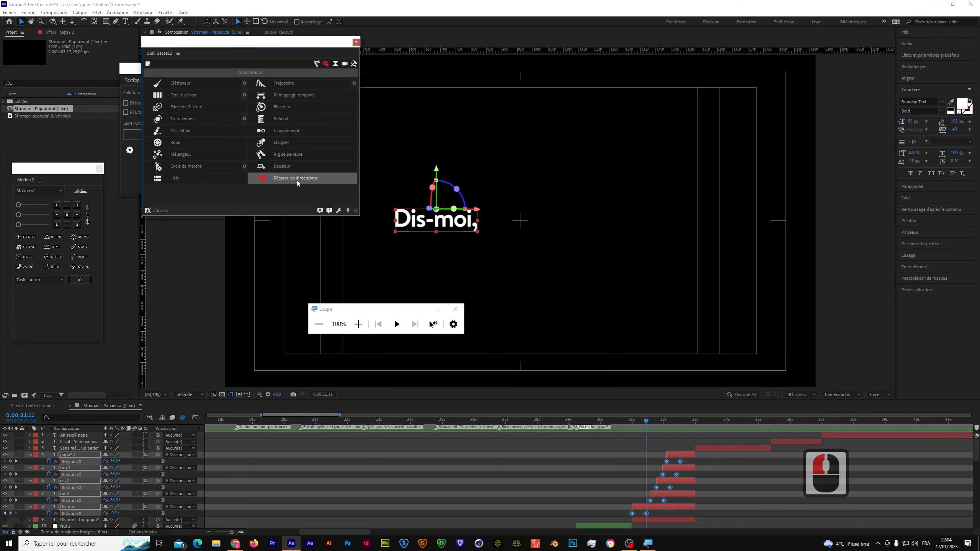
click(286, 123)
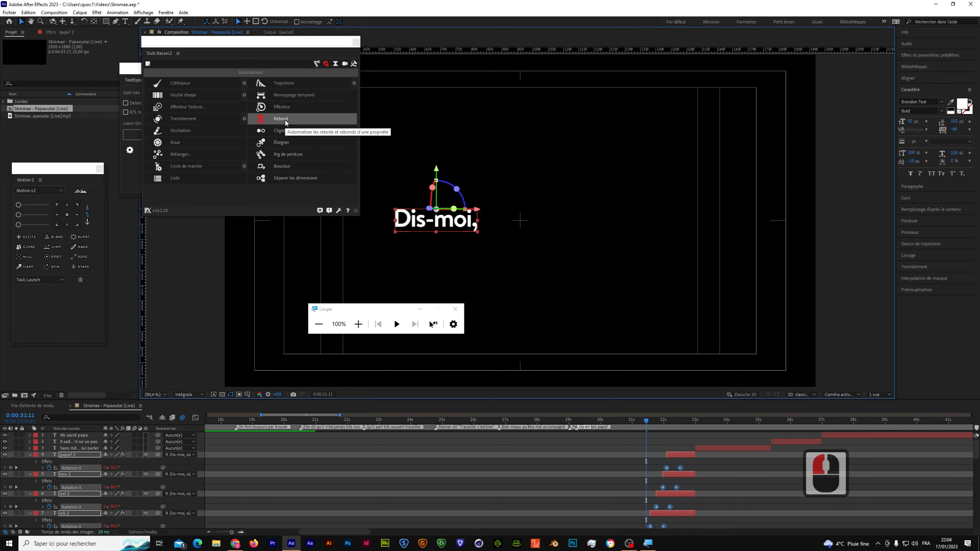
- Play back the word rotations from just before 0:00:31:00 and replay them from 0:00:31:15 to check the bounce
drag(648, 423, 631, 426)
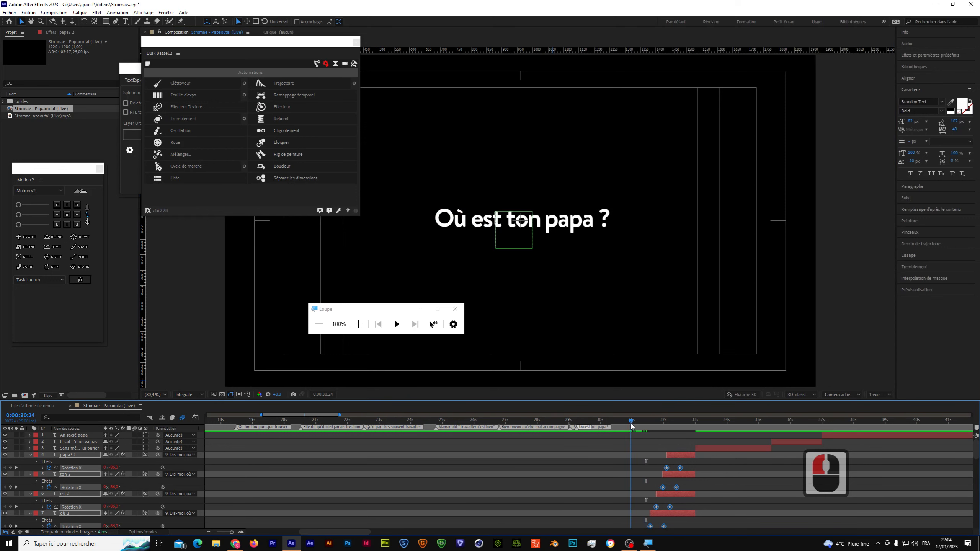
click(610, 473)
key(space)
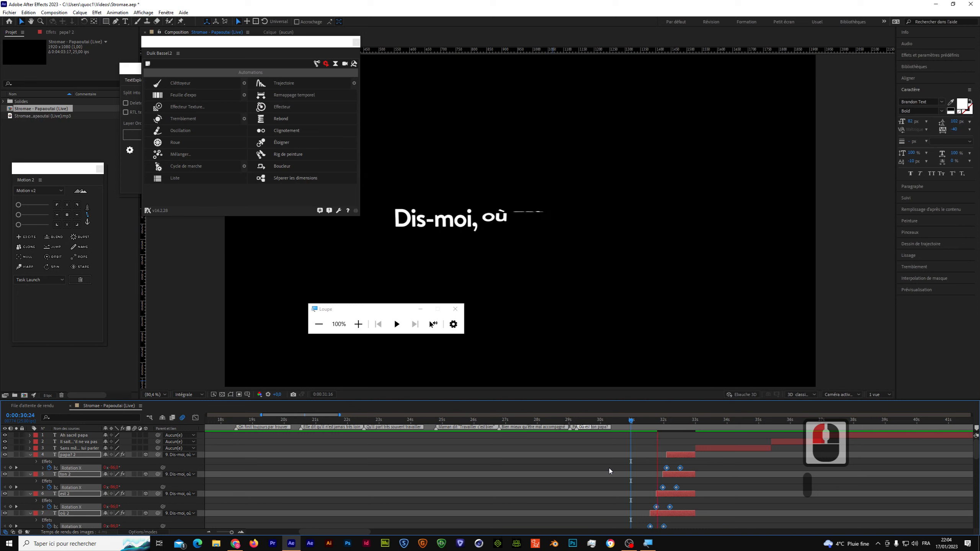
key(space)
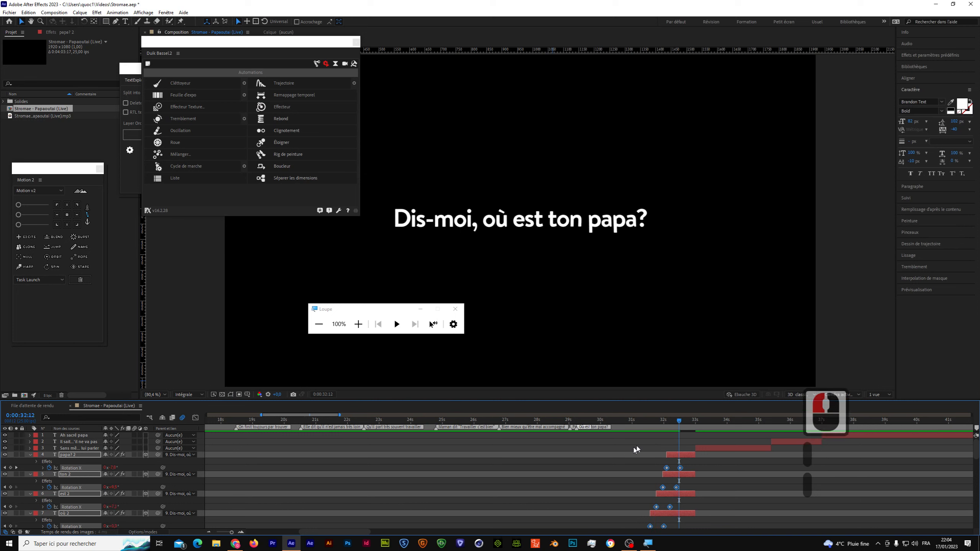
click(662, 423)
drag(661, 424, 631, 434)
key(space)
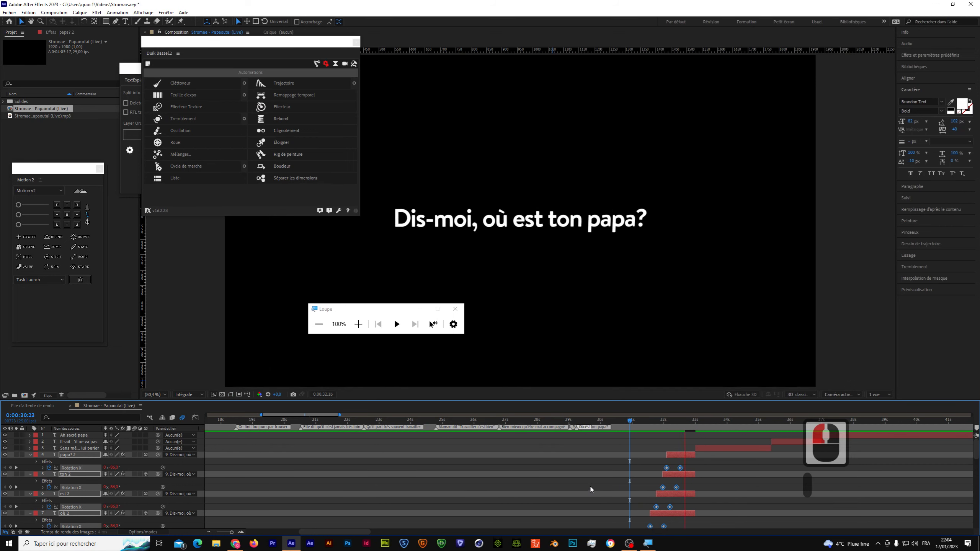
drag(665, 428, 651, 426)
key(space)
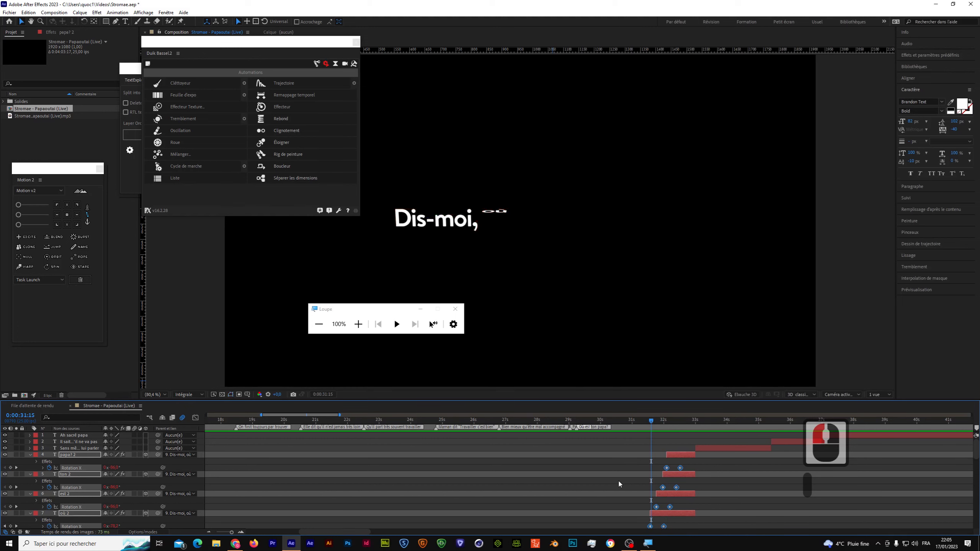
click(661, 424)
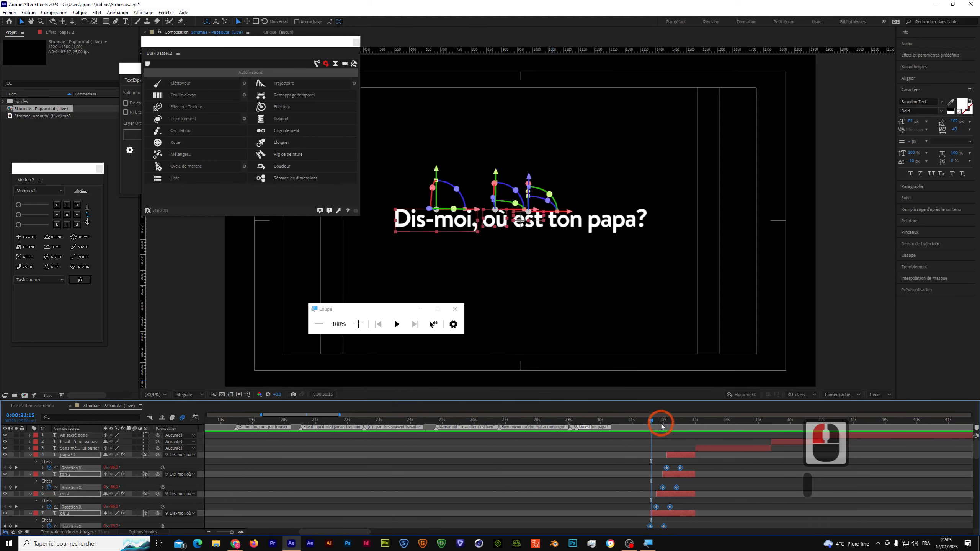
- Examine the Follow Through settings of the Rebond effect on the "papa?" layer
click(71, 31)
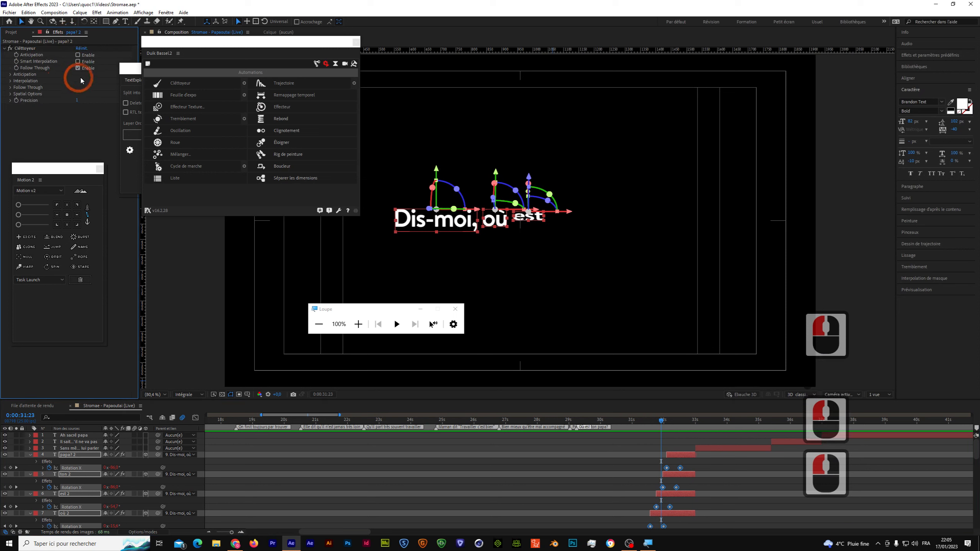
click(10, 87)
click(78, 113)
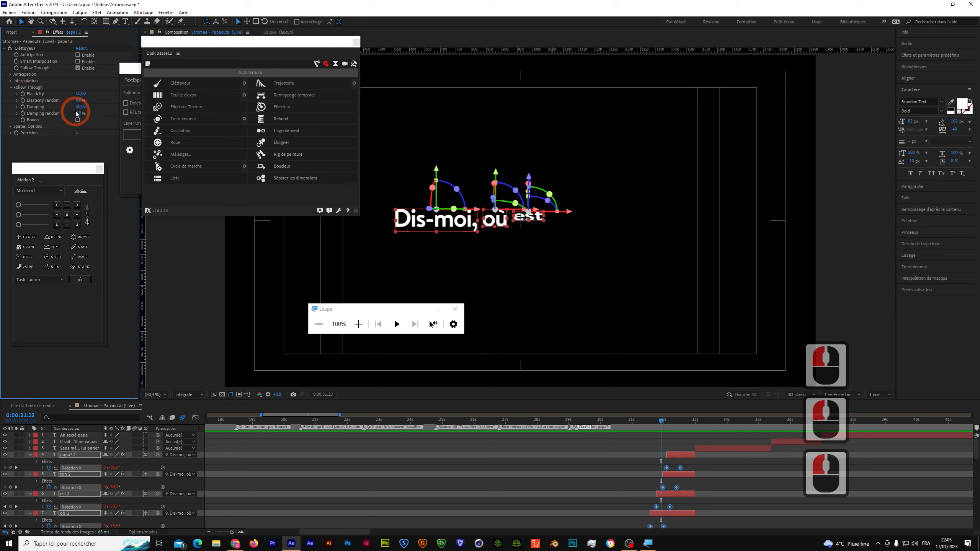
- Collapse the word layers' expanded properties, deselect everything and move the current time to 0:00:32:15
drag(661, 421, 705, 422)
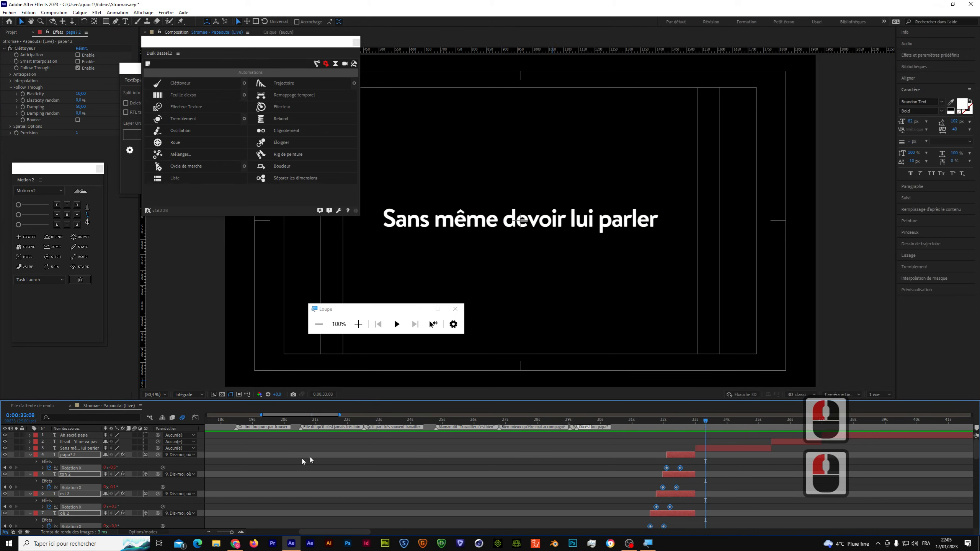
click(30, 455)
click(501, 434)
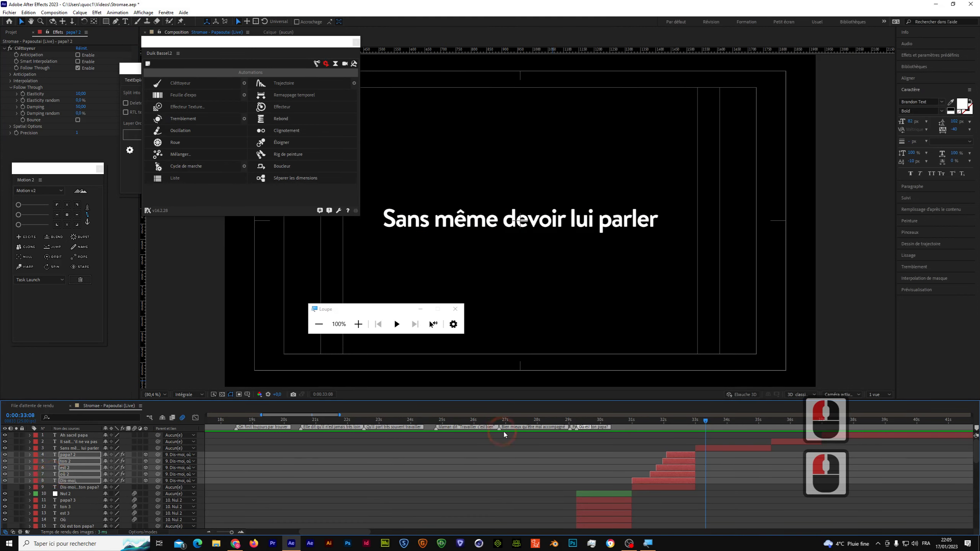
click(580, 442)
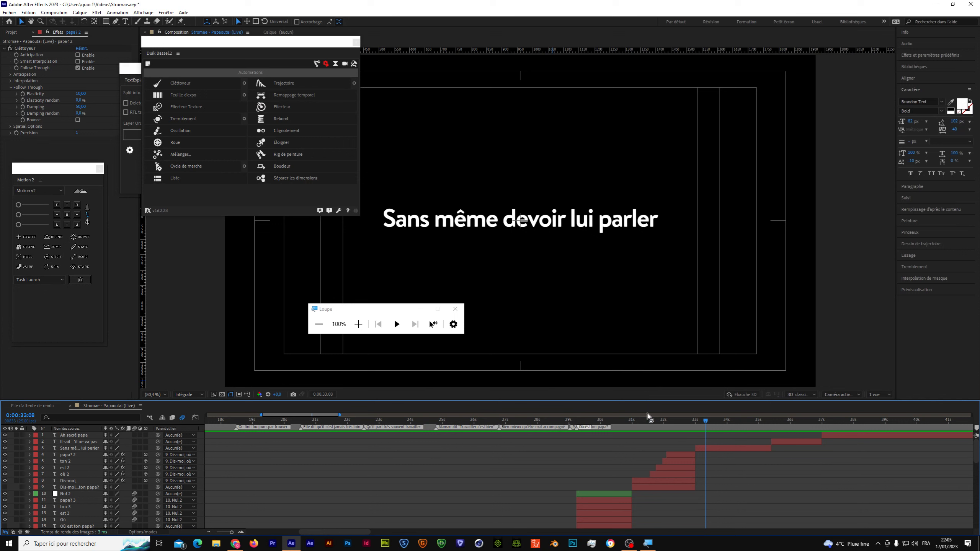
click(630, 457)
drag(690, 423, 684, 423)
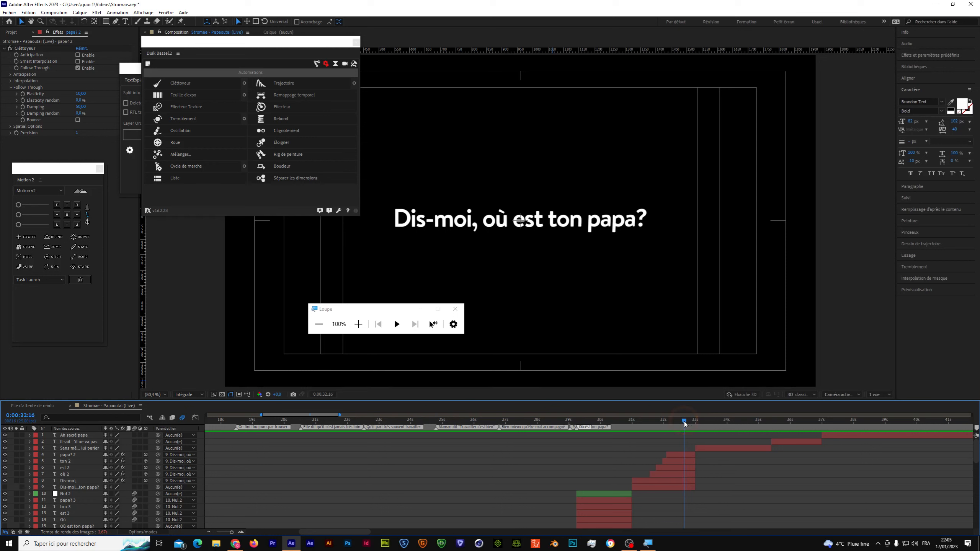
click(677, 456)
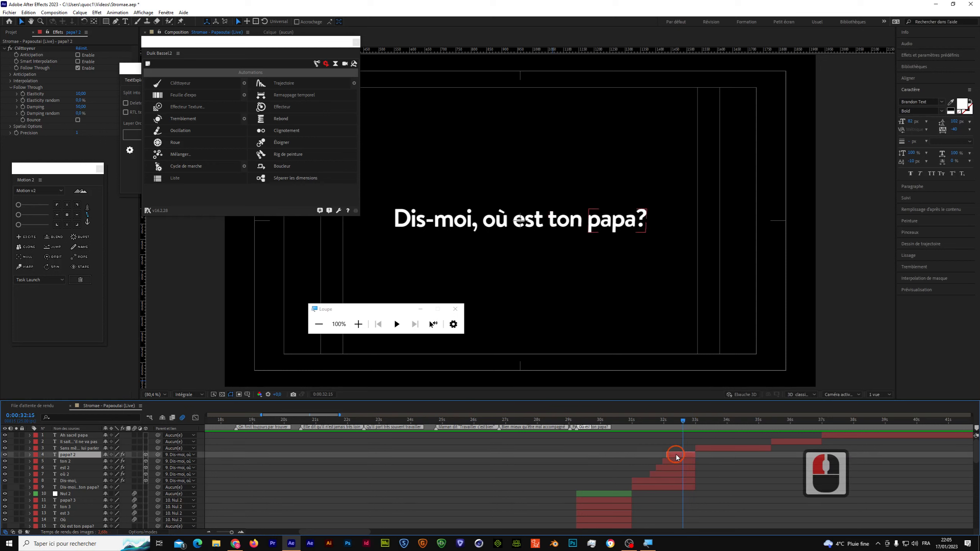
shift+click(679, 474)
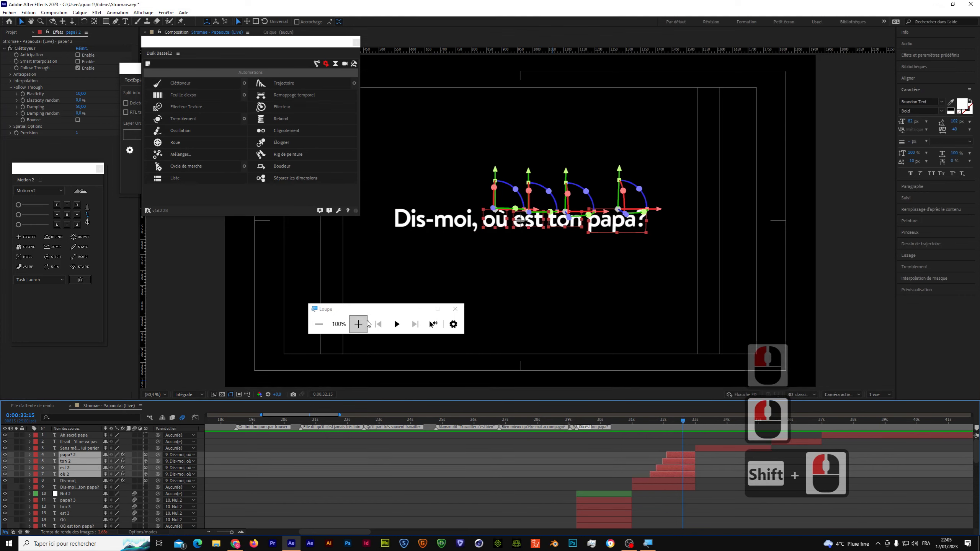
click(358, 324)
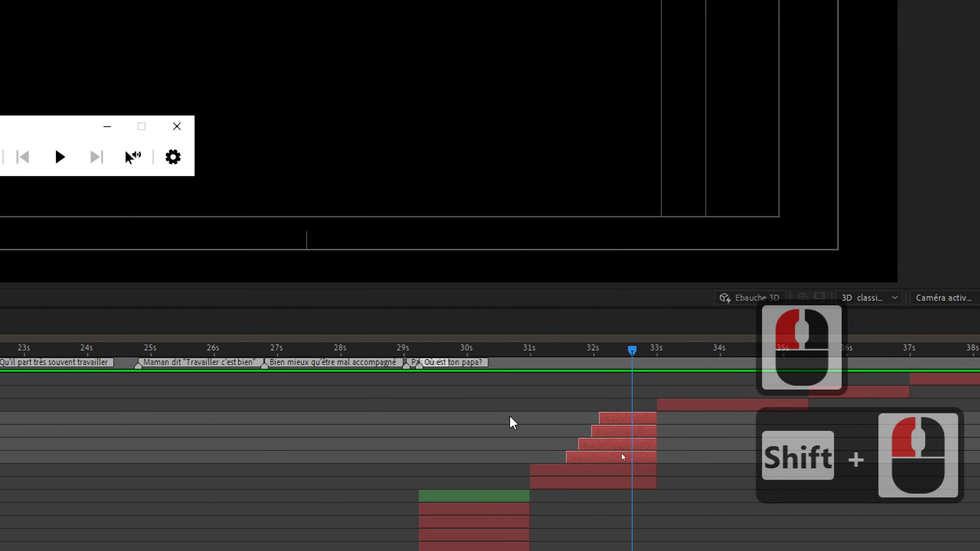
click(609, 468)
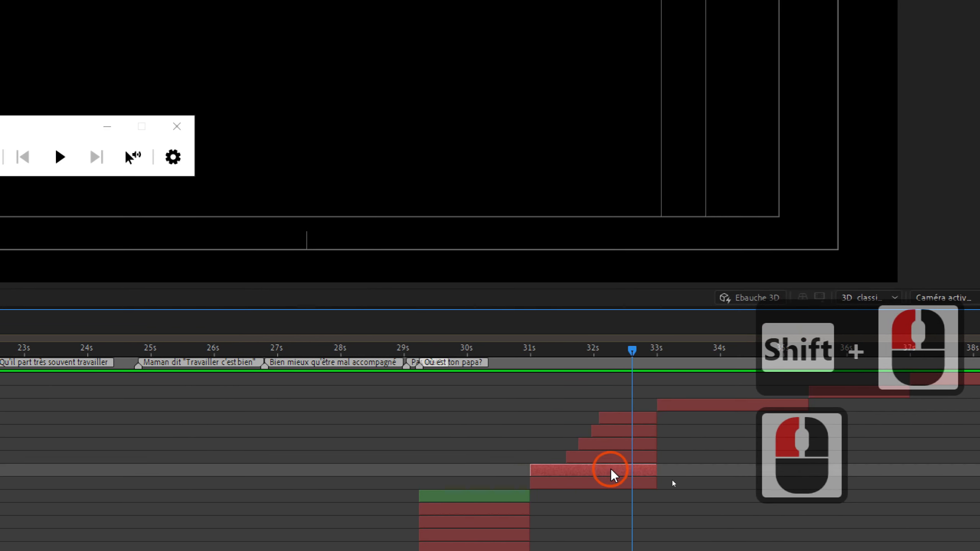
click(611, 469)
shift+click(614, 415)
shift+click(614, 417)
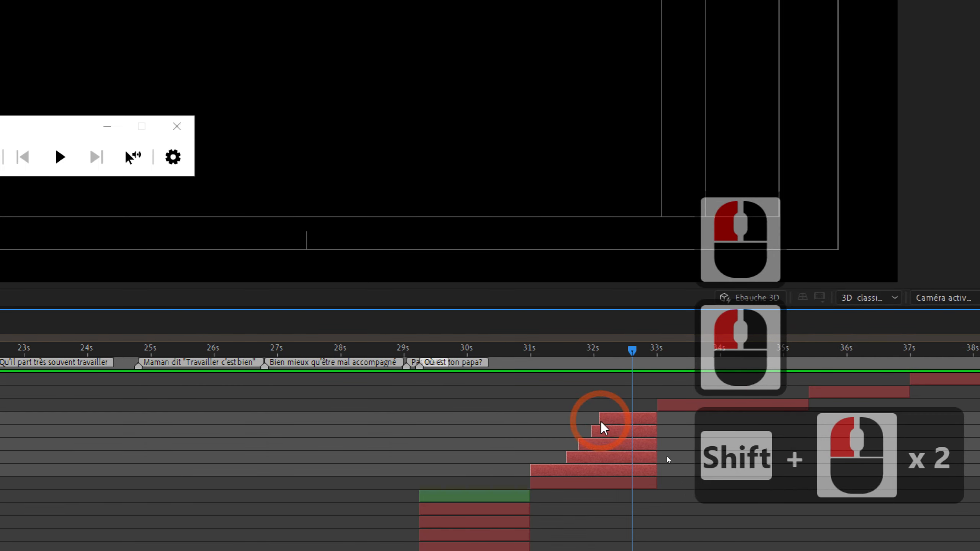
click(82, 164)
click(81, 252)
click(581, 468)
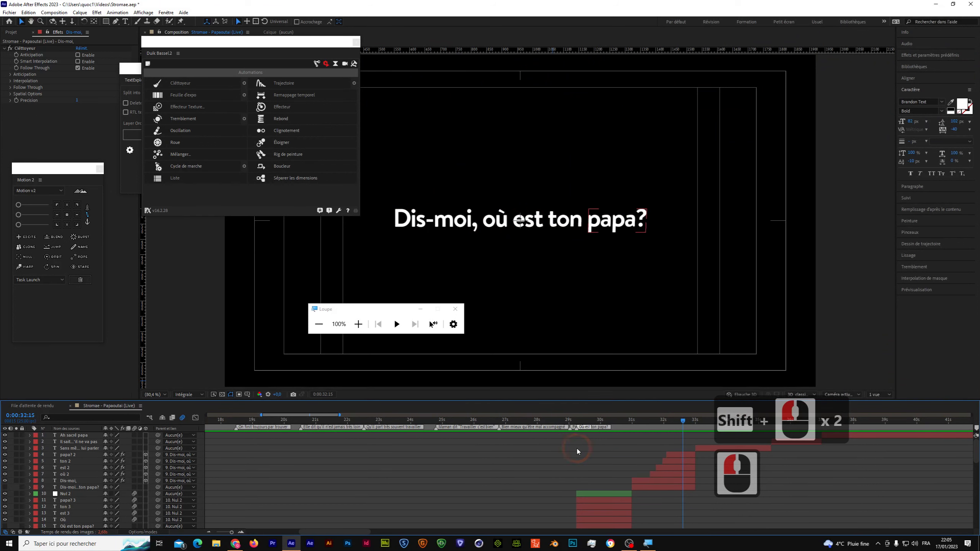
- Add a new adjustment layer (Calque d'effets) to the composition
right_click(408, 465)
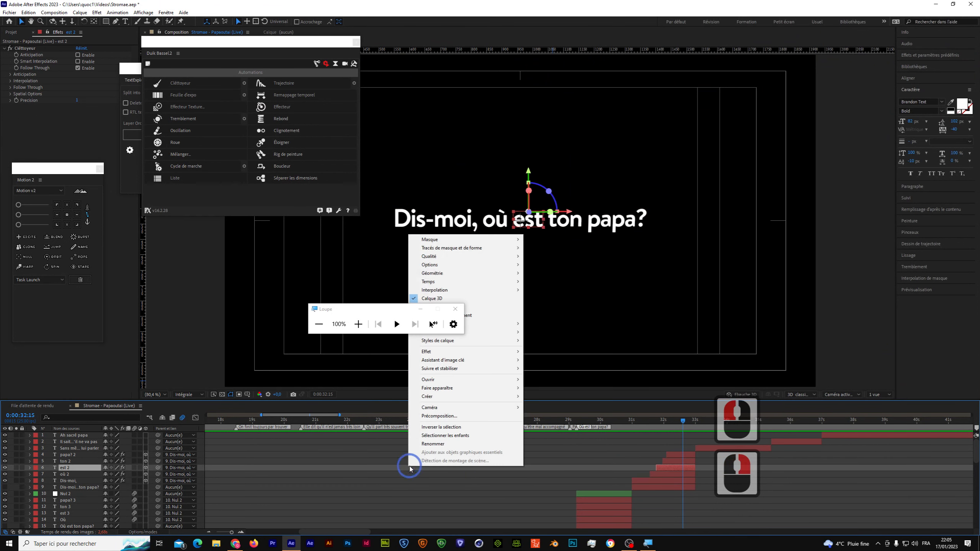
click(565, 458)
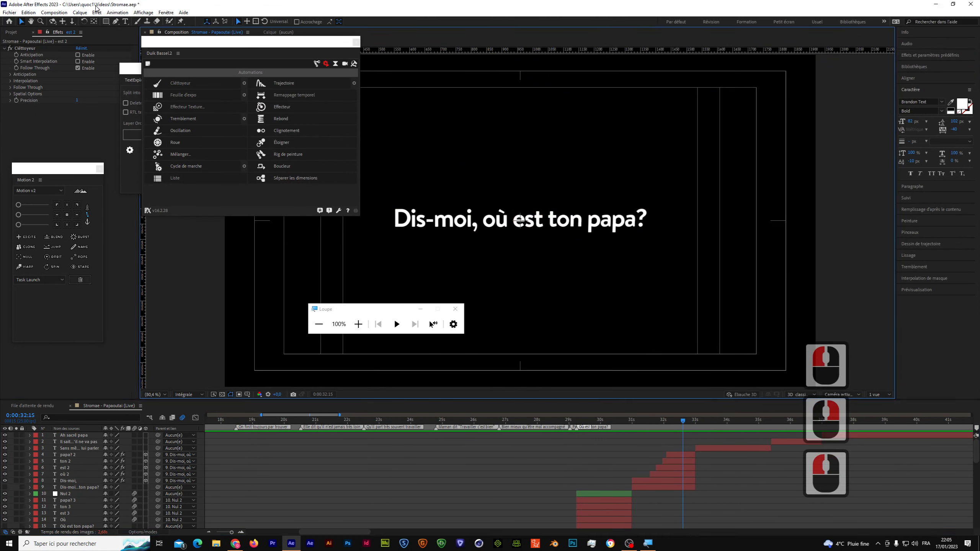
click(80, 12)
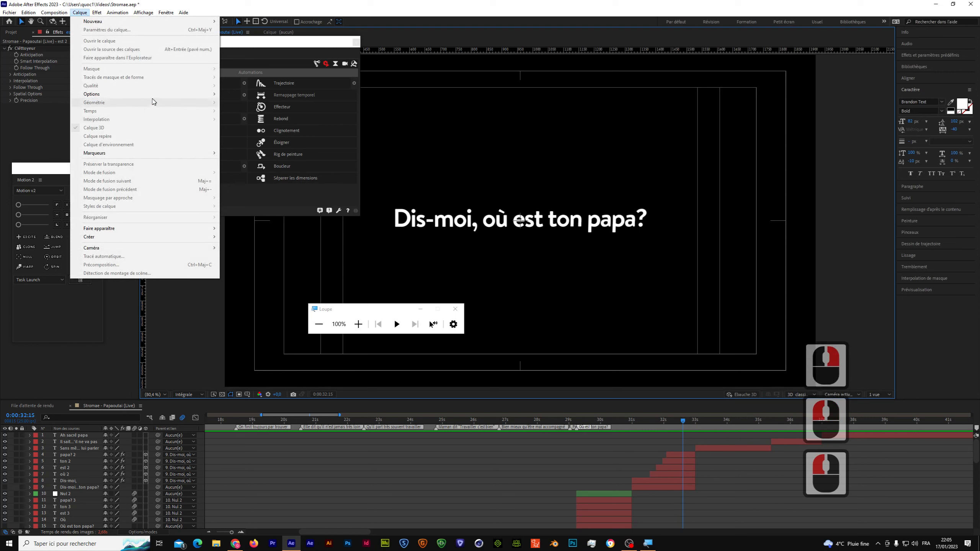
mouse_move(175, 23)
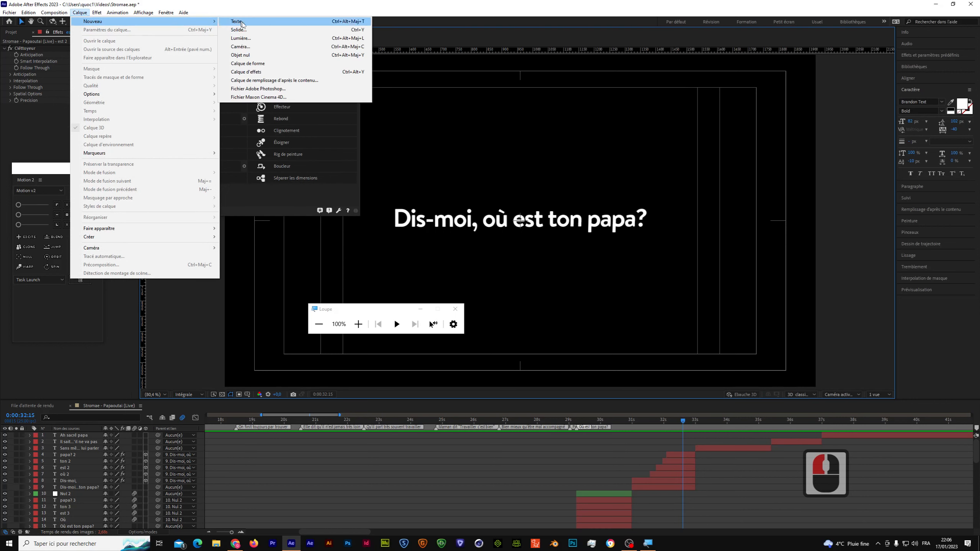
click(257, 72)
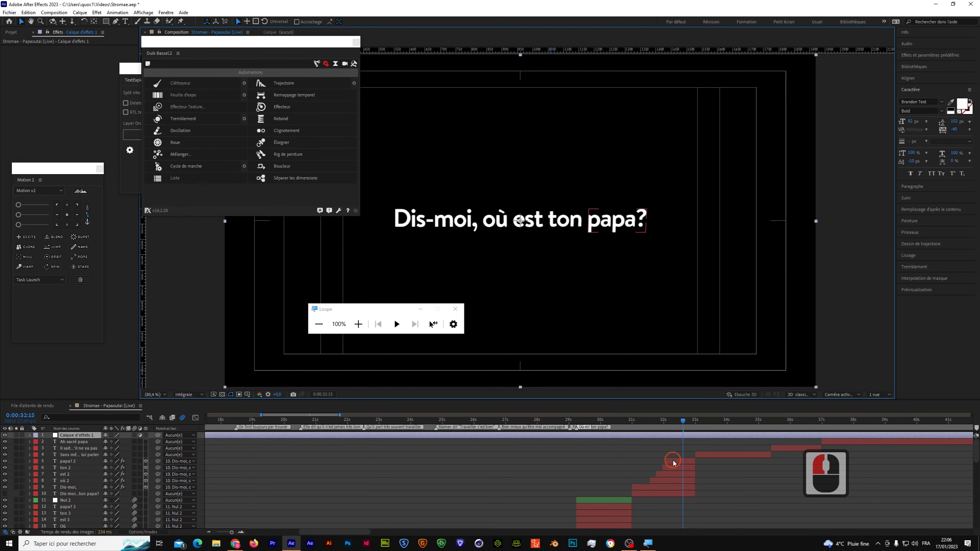
- Apply the Remplir effect to the five word layers from "papa? 2" to "Dis-moi," and move the Motion 2 window off the effect settings
click(674, 462)
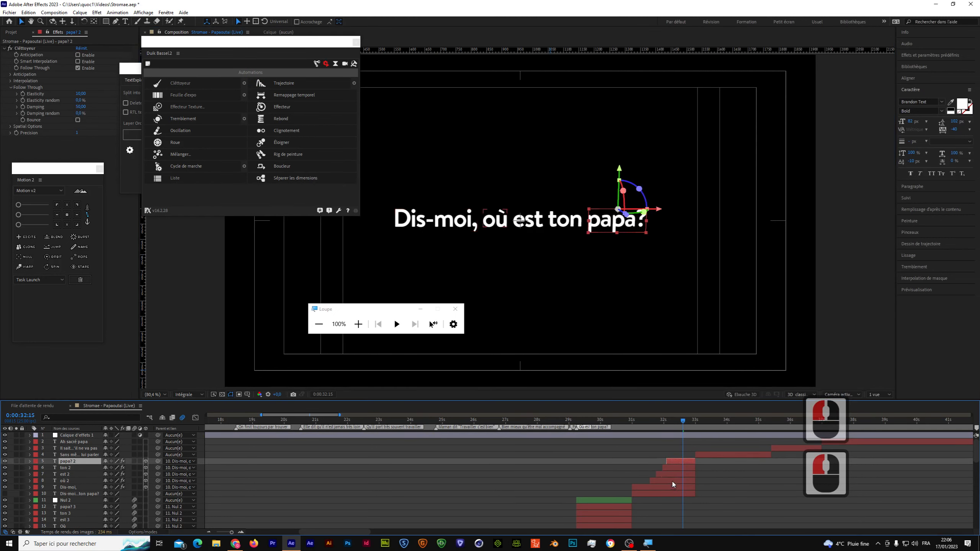
shift+click(674, 486)
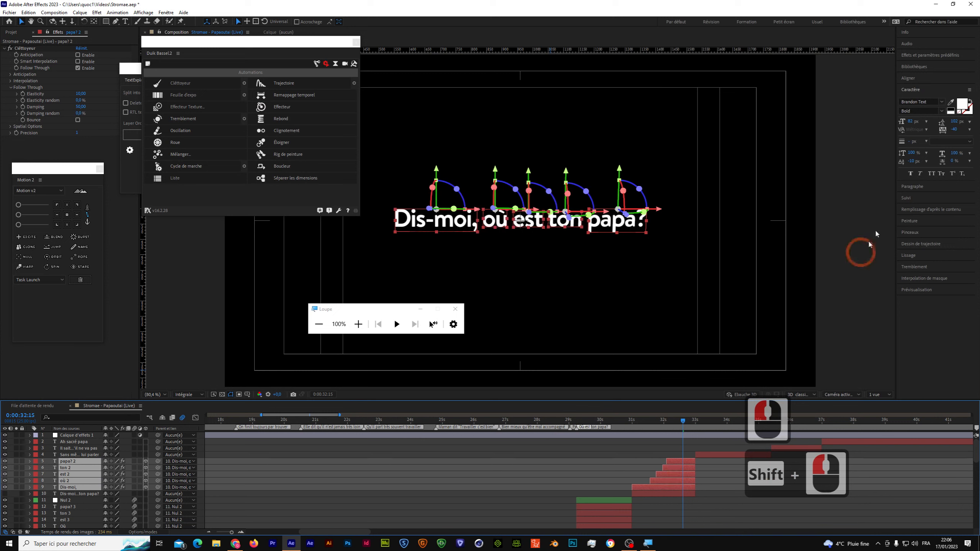
click(905, 58)
click(906, 72)
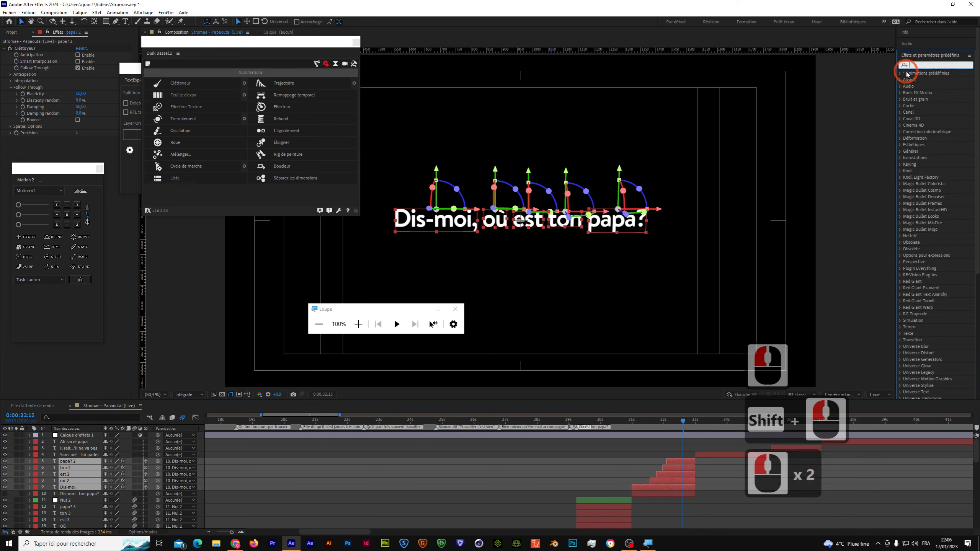
text(remplir)
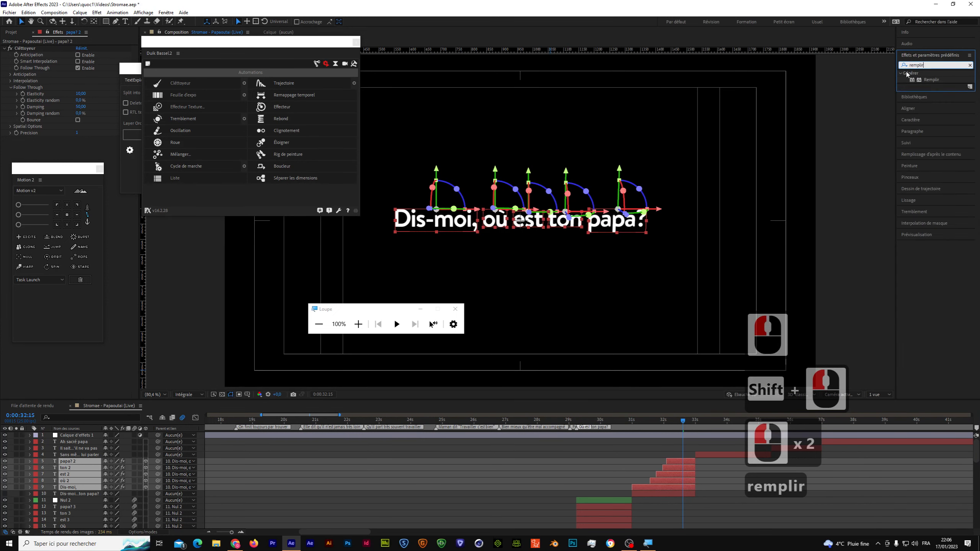
drag(918, 77, 688, 462)
drag(934, 79, 703, 473)
double_click(689, 466)
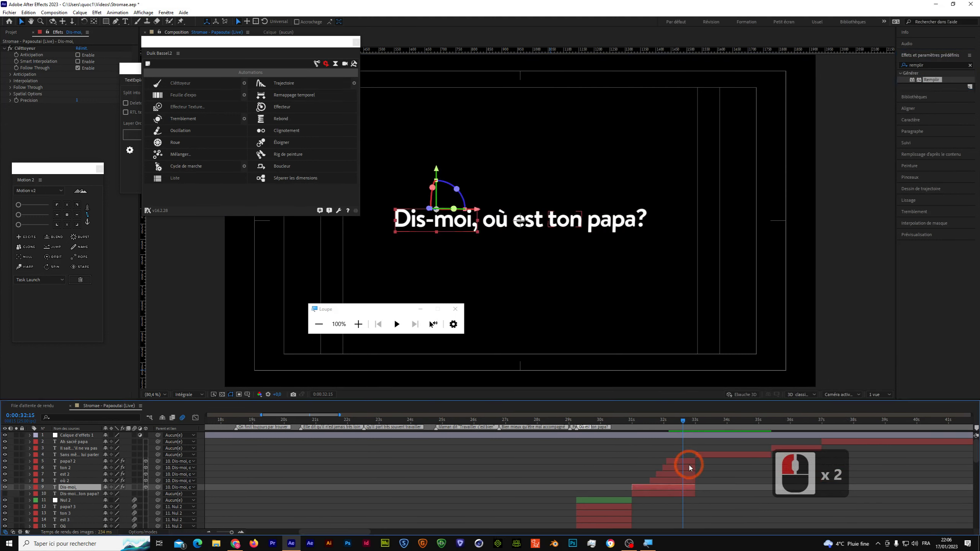
shift+click(689, 463)
double_click(934, 79)
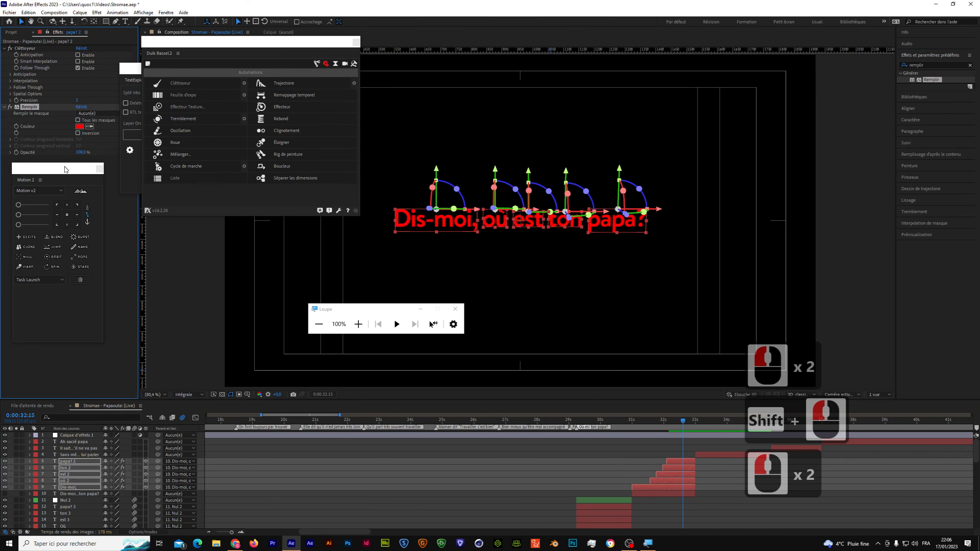
drag(67, 167, 249, 189)
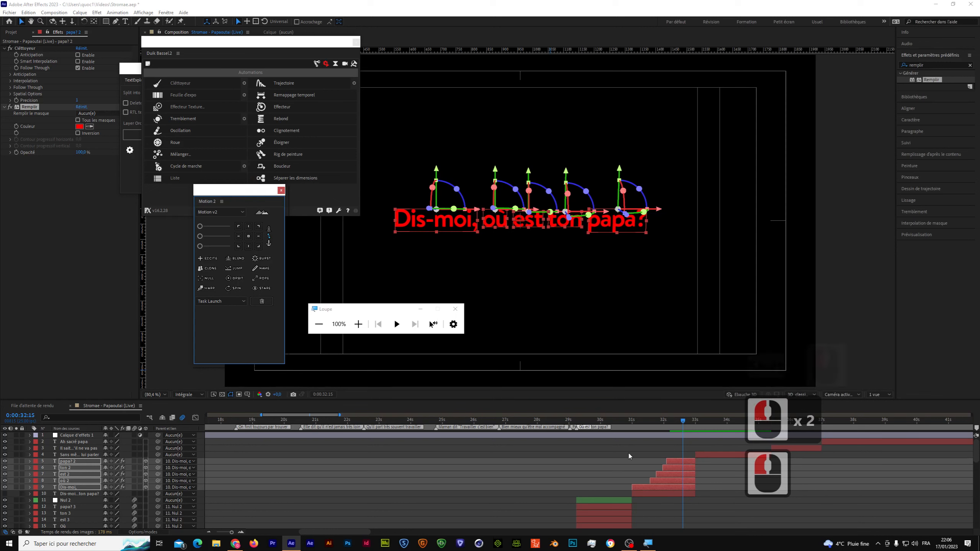
click(652, 471)
click(664, 479)
click(664, 473)
click(663, 461)
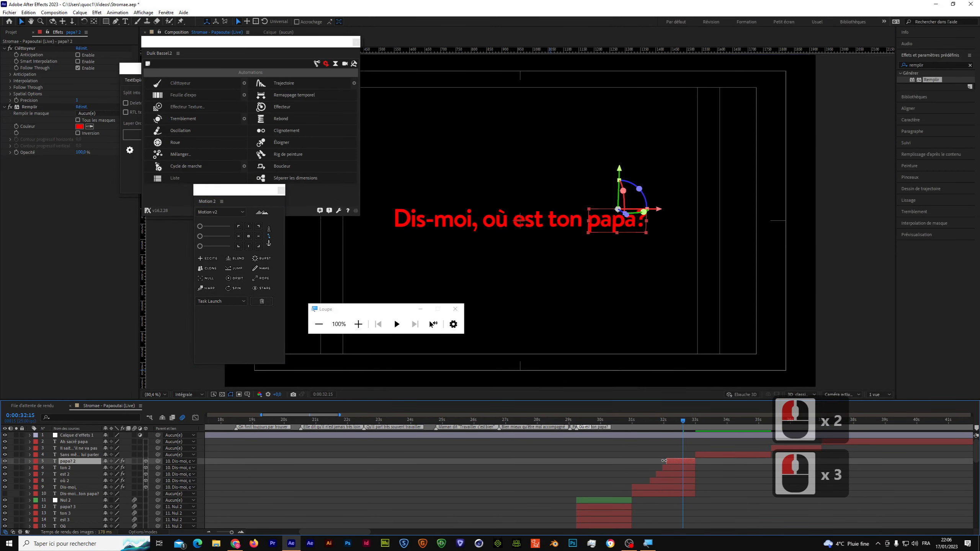
click(666, 490)
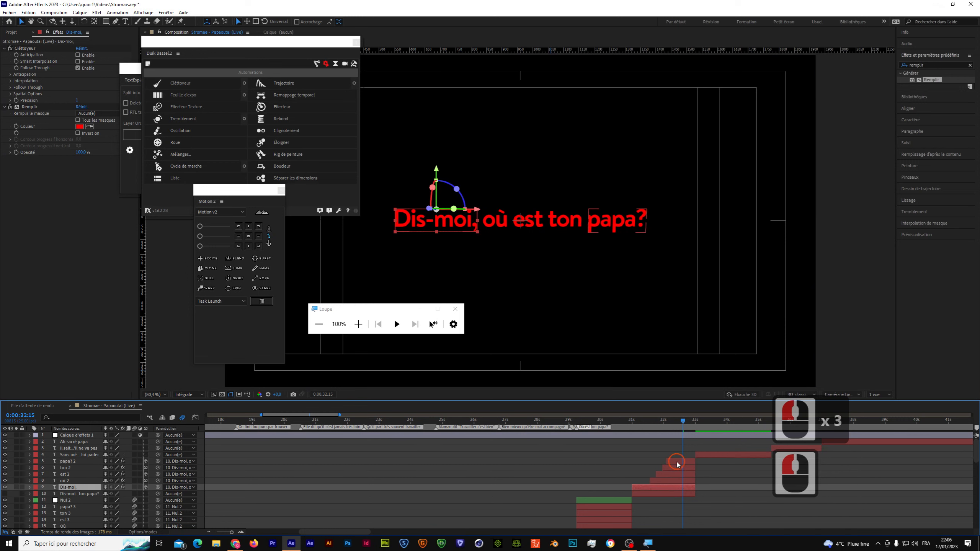
shift+click(670, 460)
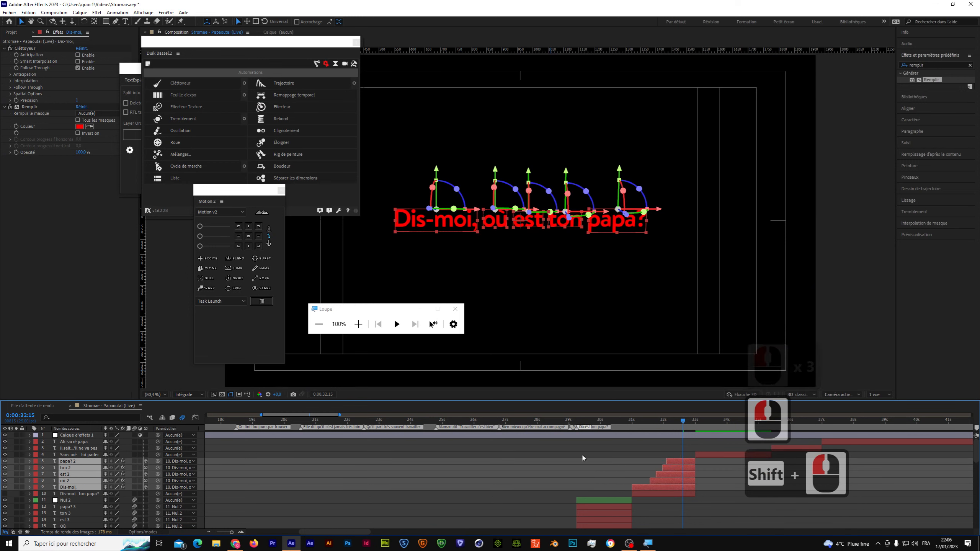
- Apply the Remplir effect to "Calque d'effets 1" and close the floating Duik, TextExploder and Motion 2 windows
click(617, 374)
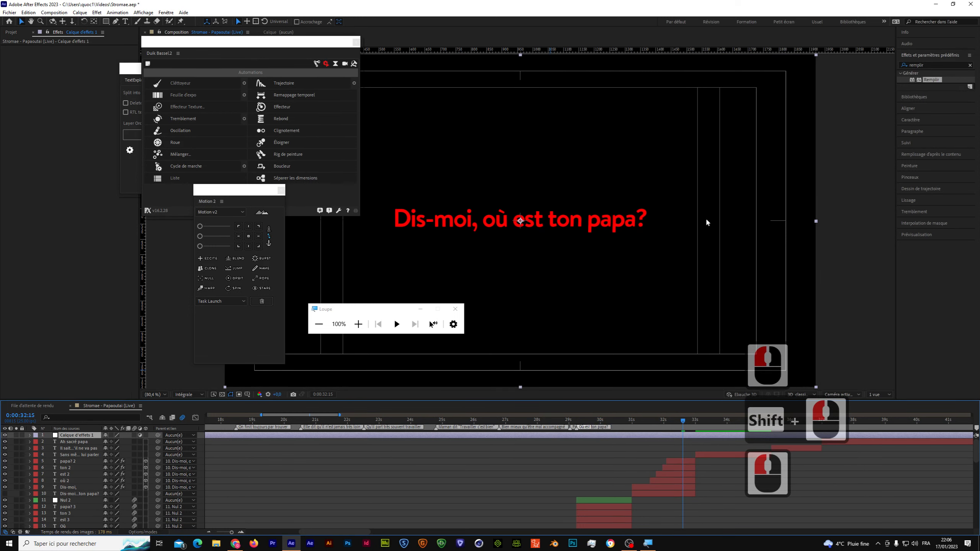
drag(935, 81, 679, 438)
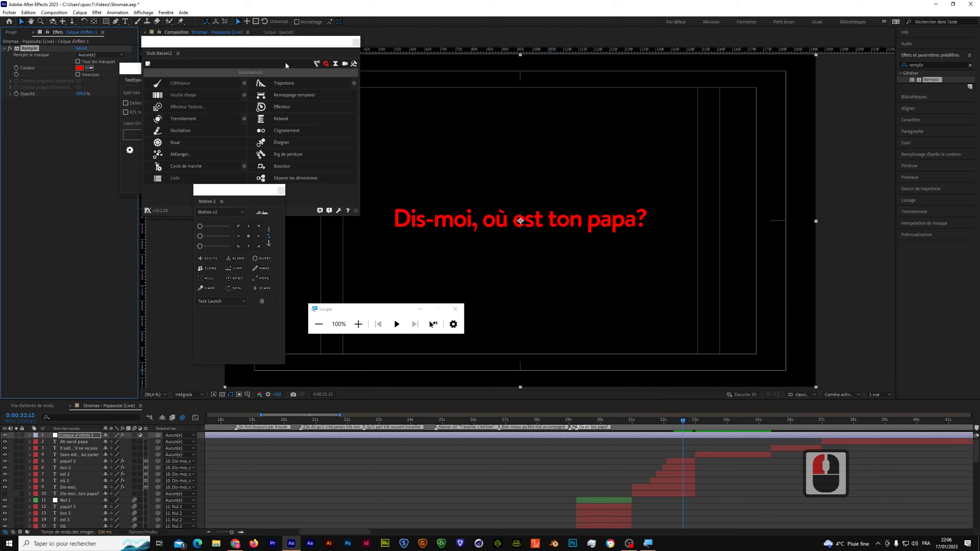
click(356, 42)
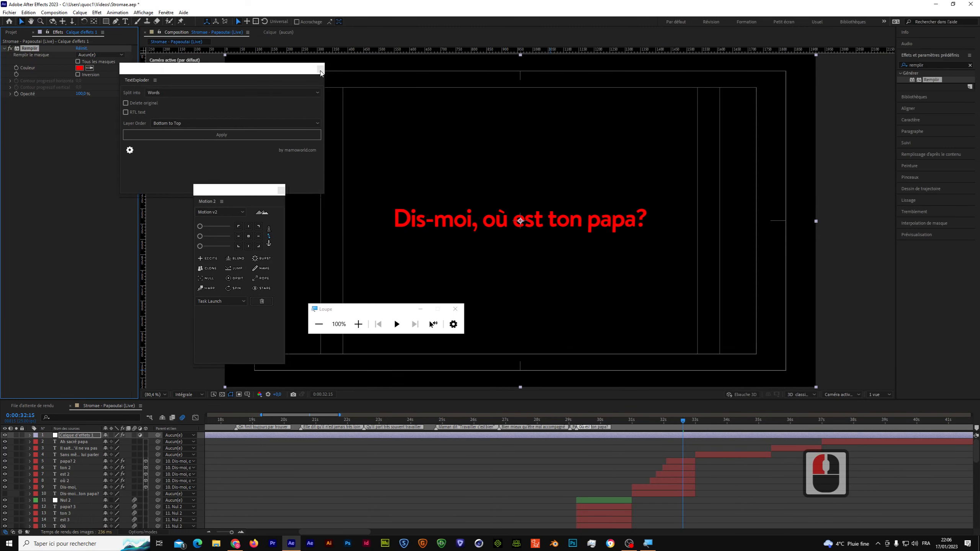
click(321, 71)
click(280, 192)
click(281, 194)
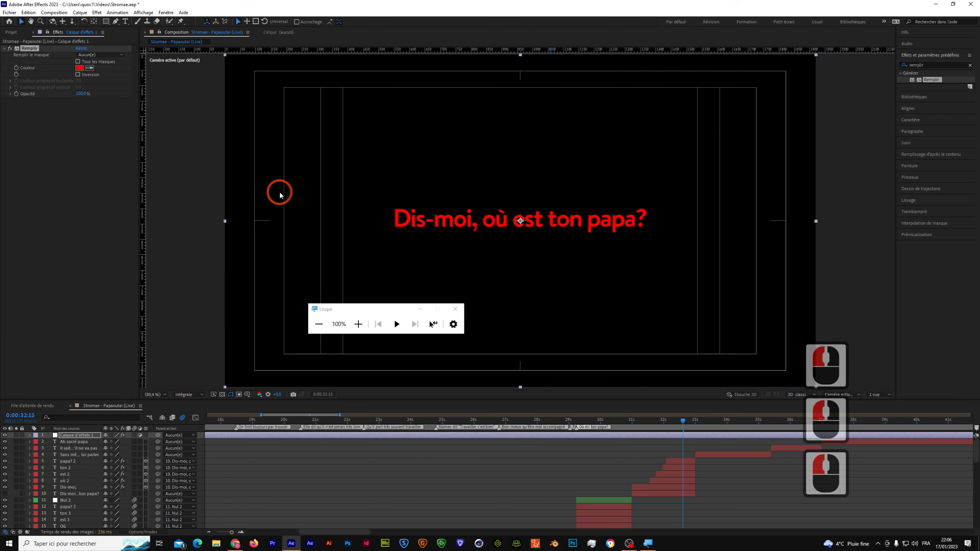
- Select the five word layers and expand the Remplir effect settings of the "Dis-moi," layer in the timeline
click(678, 465)
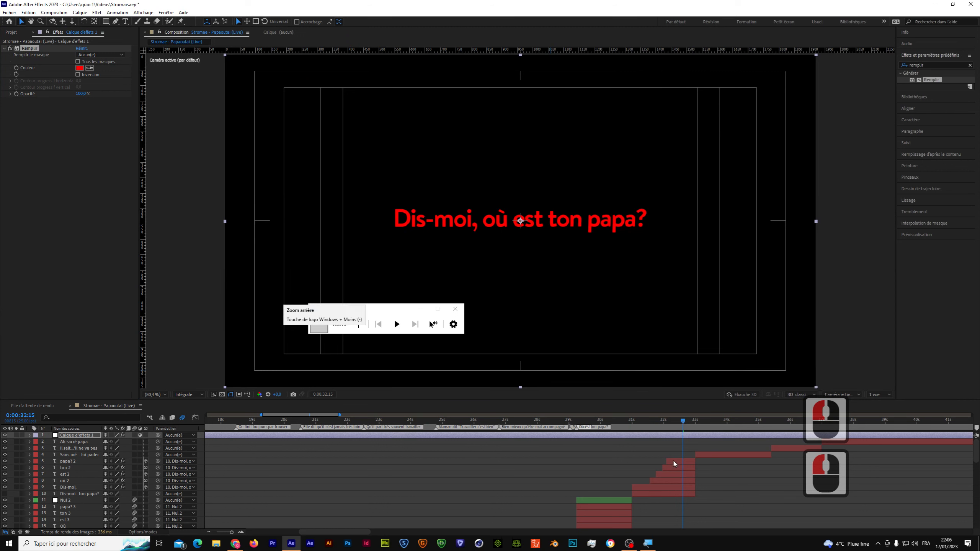
click(674, 462)
shift+click(672, 486)
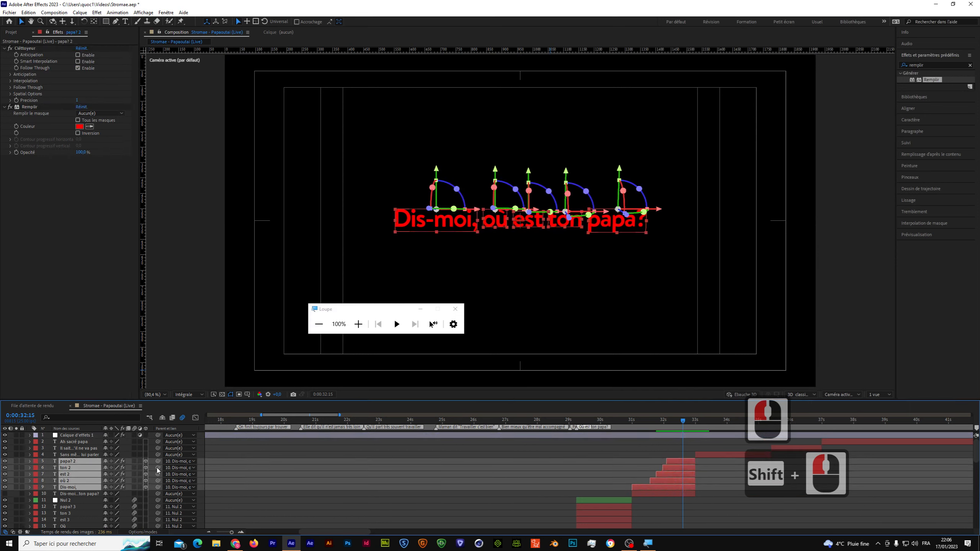
click(30, 488)
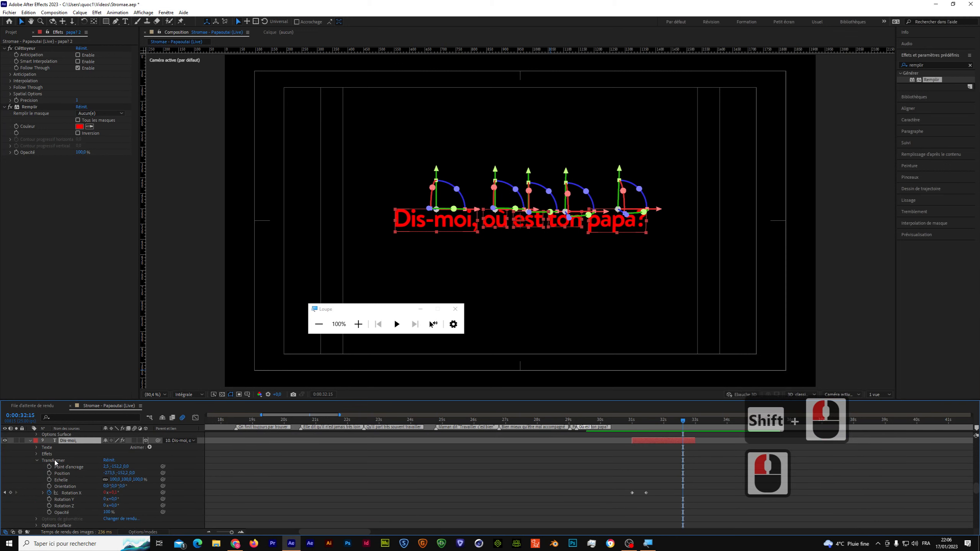
click(36, 461)
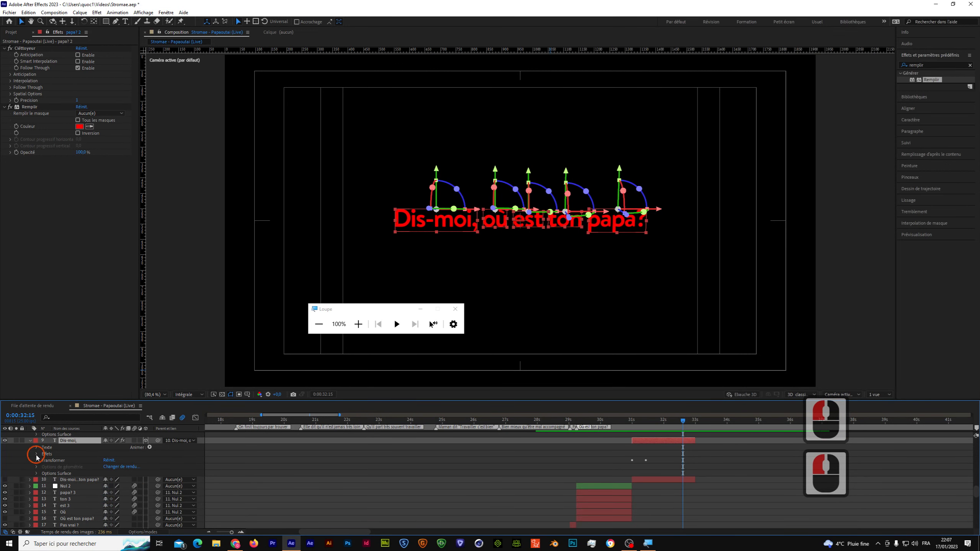
click(37, 454)
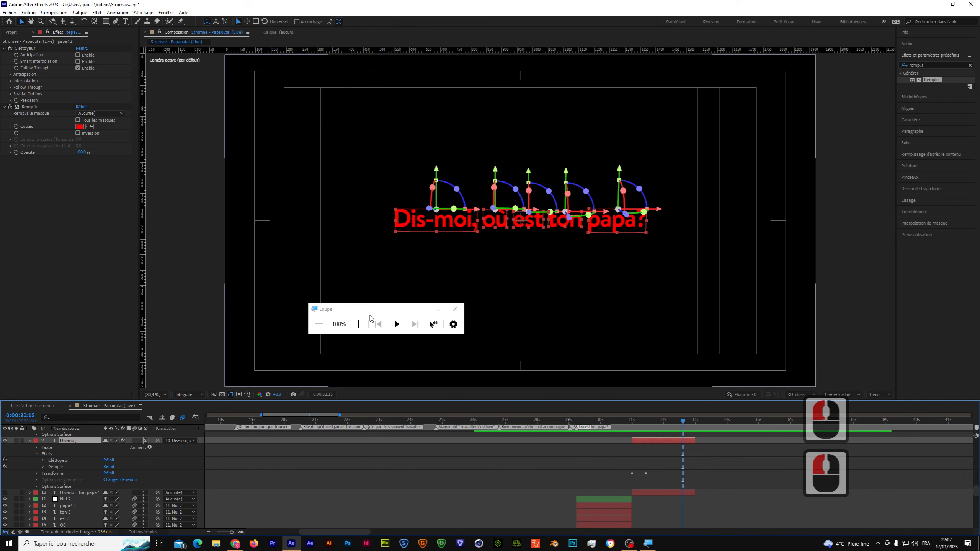
click(359, 324)
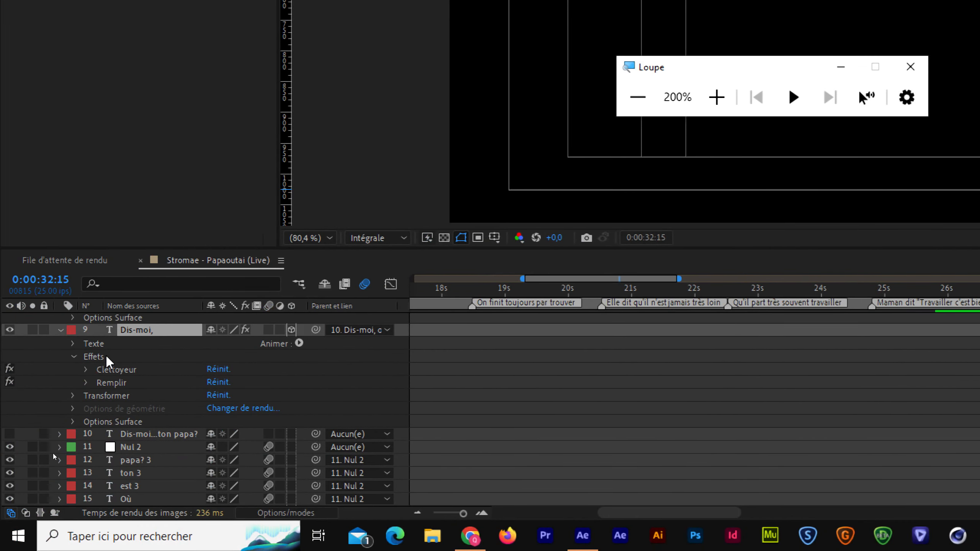
click(86, 383)
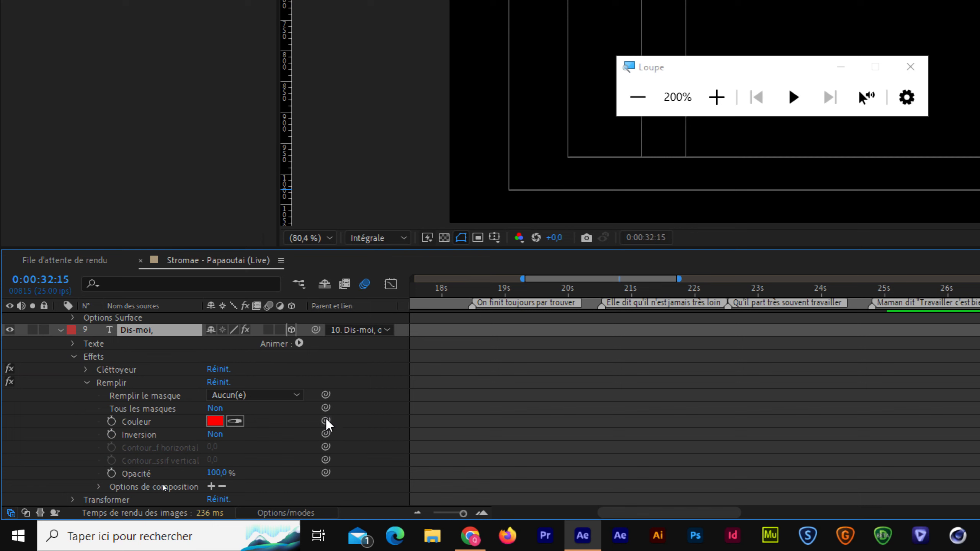
- Expand the Remplir effect settings of "Calque d'effets 1" in the timeline to expose its Couleur property
scroll(173, 376, up, 8)
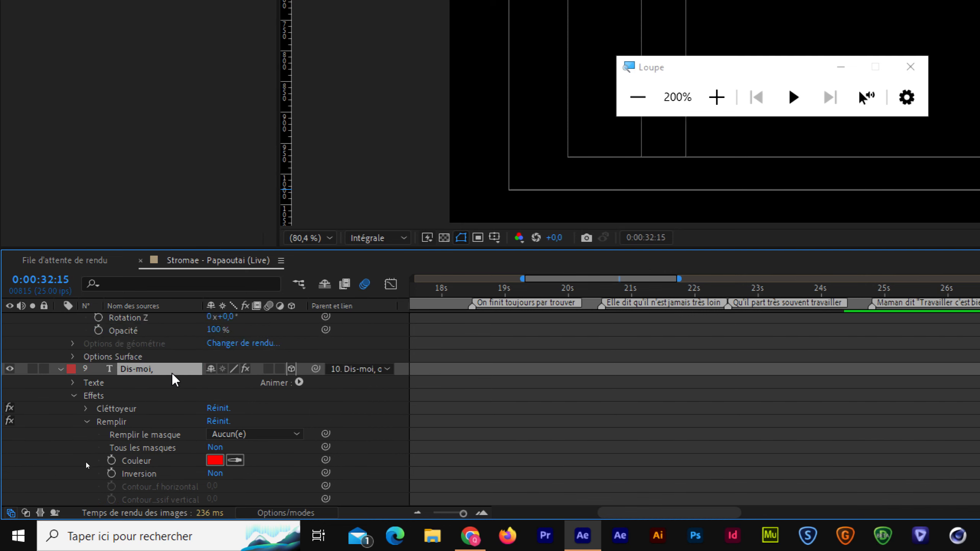
scroll(176, 381, up, 10)
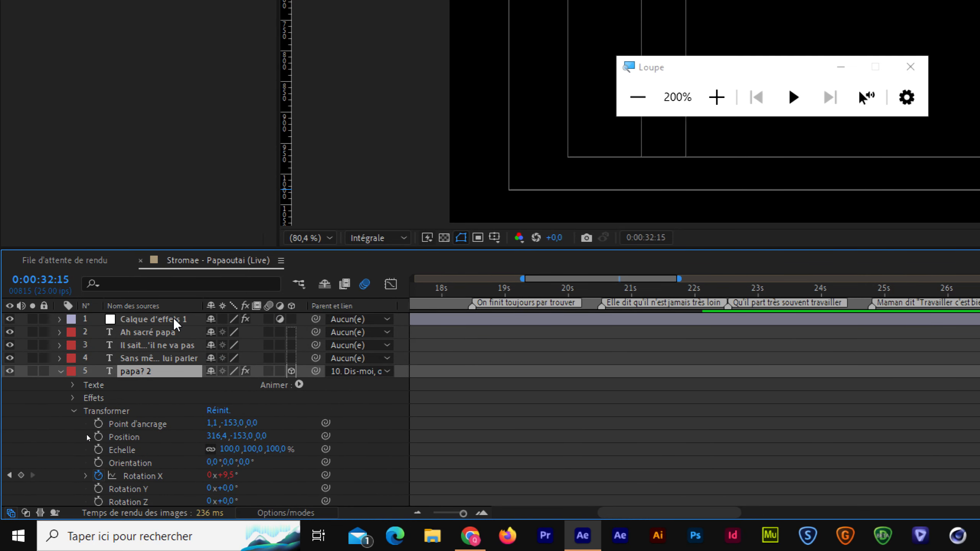
click(59, 319)
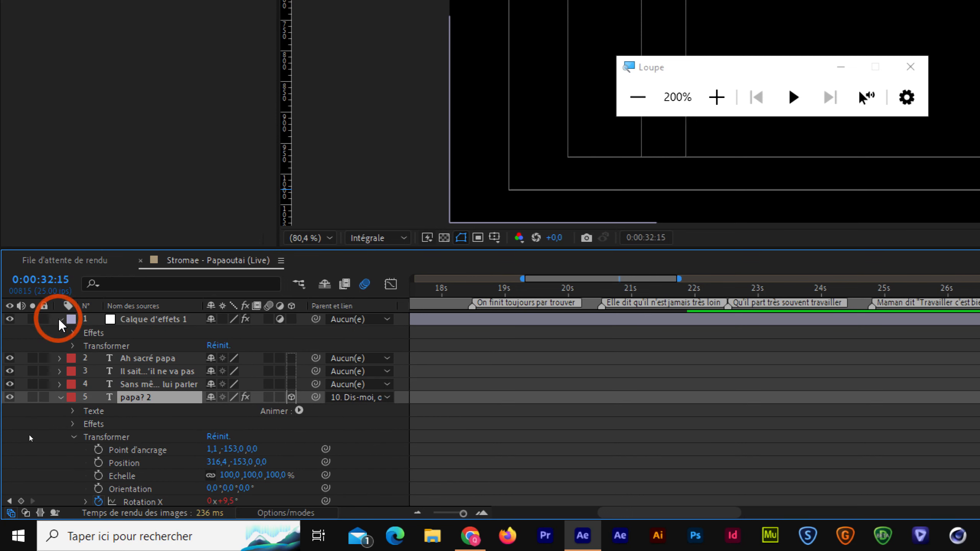
click(74, 332)
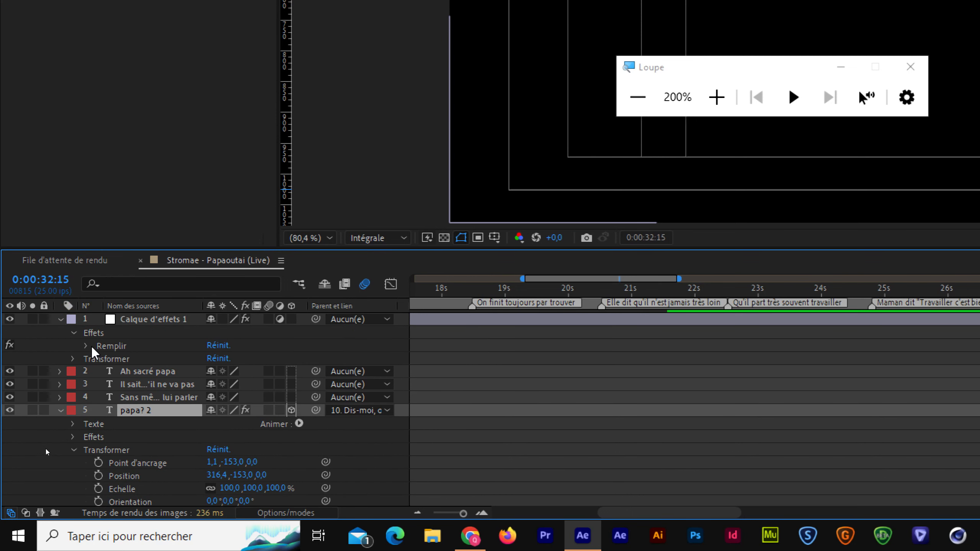
click(86, 346)
click(149, 388)
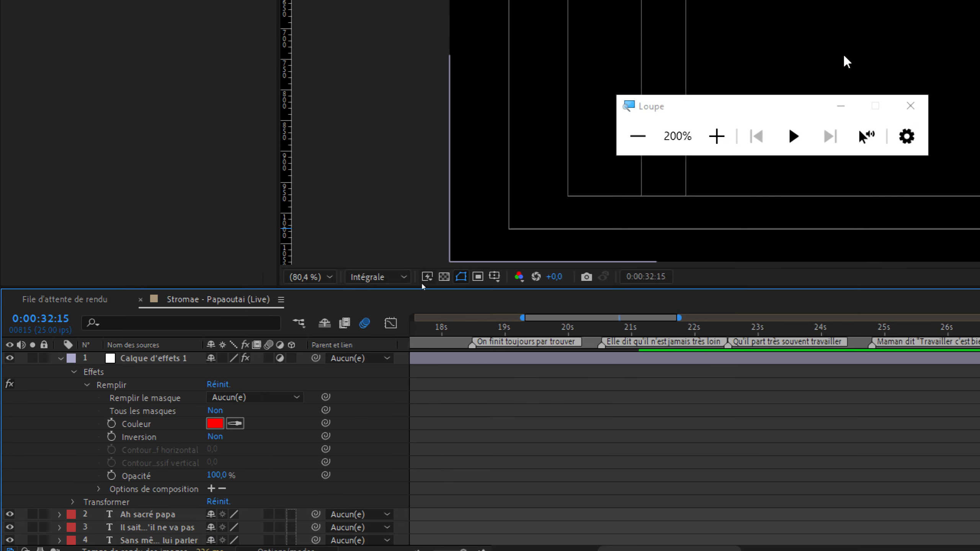
click(638, 97)
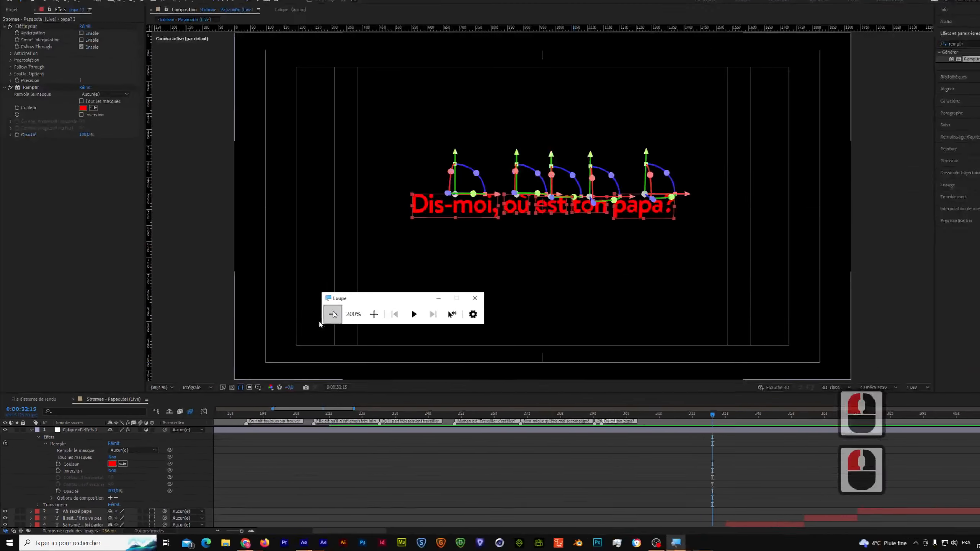
- Link the Remplir Couleur of the "papa? 2" layer to the Couleur of "Calque d'effets 1", then collapse the word layer
scroll(69, 515, down, 4)
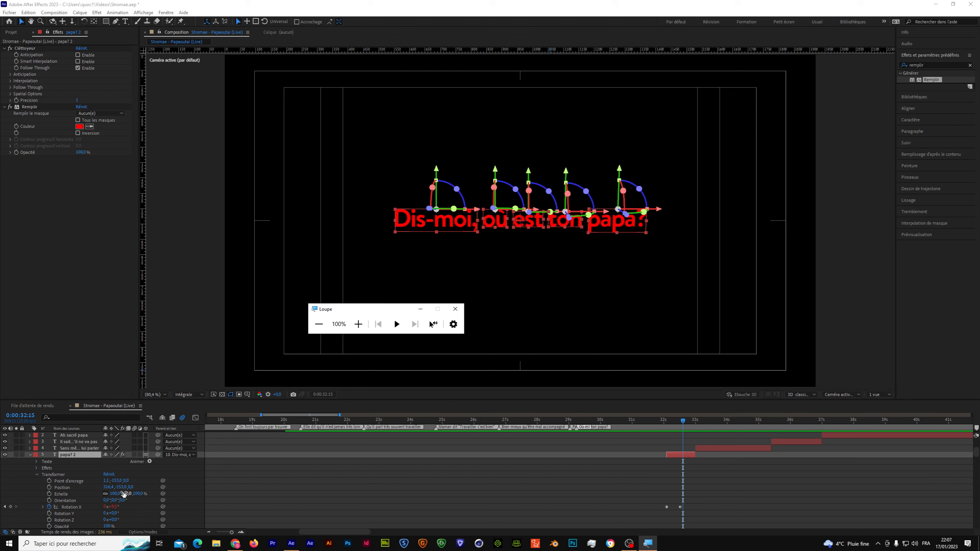
click(36, 468)
click(42, 481)
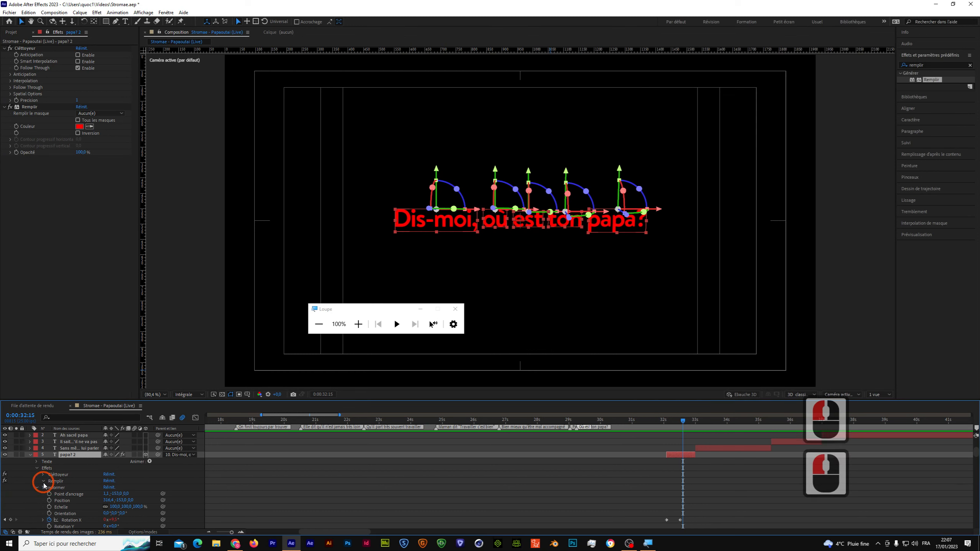
drag(163, 492, 83, 455)
scroll(117, 431, up, 5)
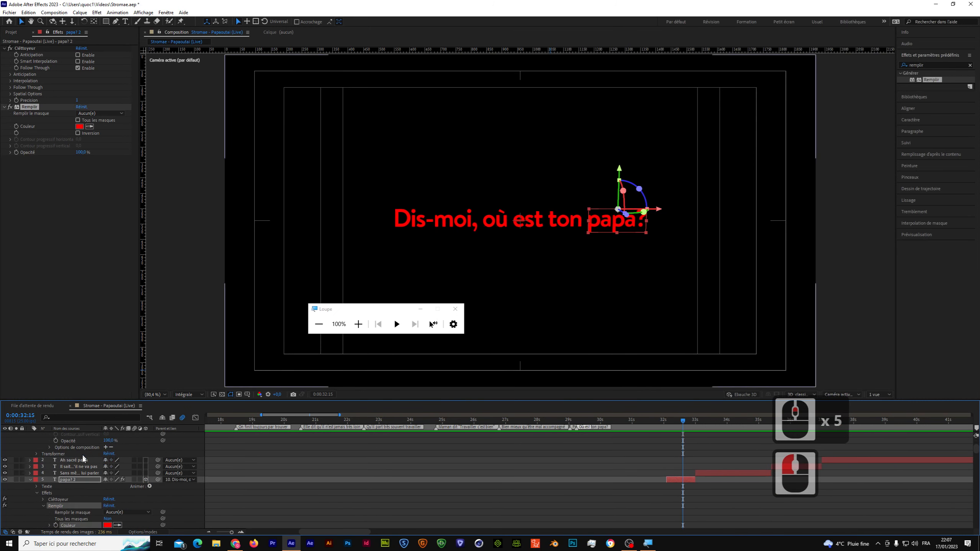
click(31, 479)
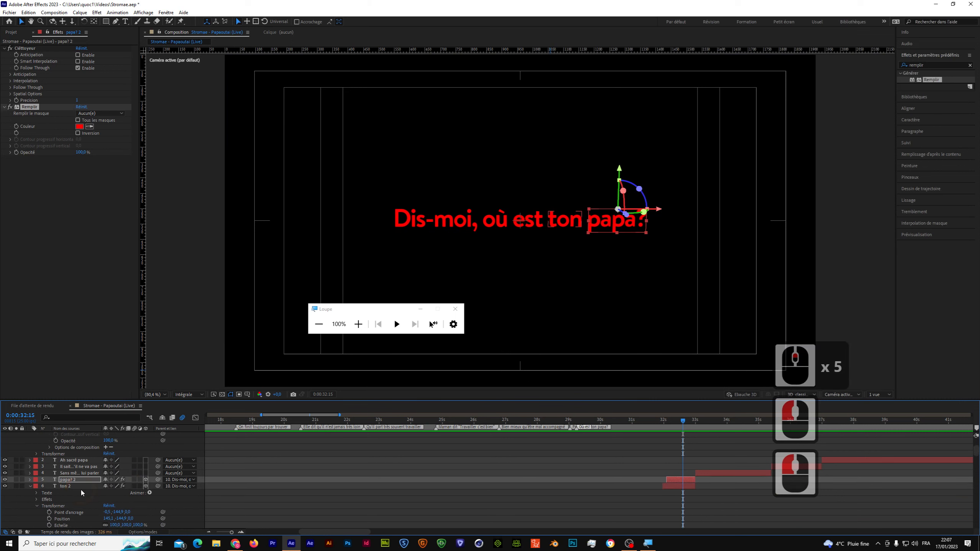
- Set the Couleur of the Remplir effect on "Calque d'effets 1" to white
scroll(73, 491, down, 3)
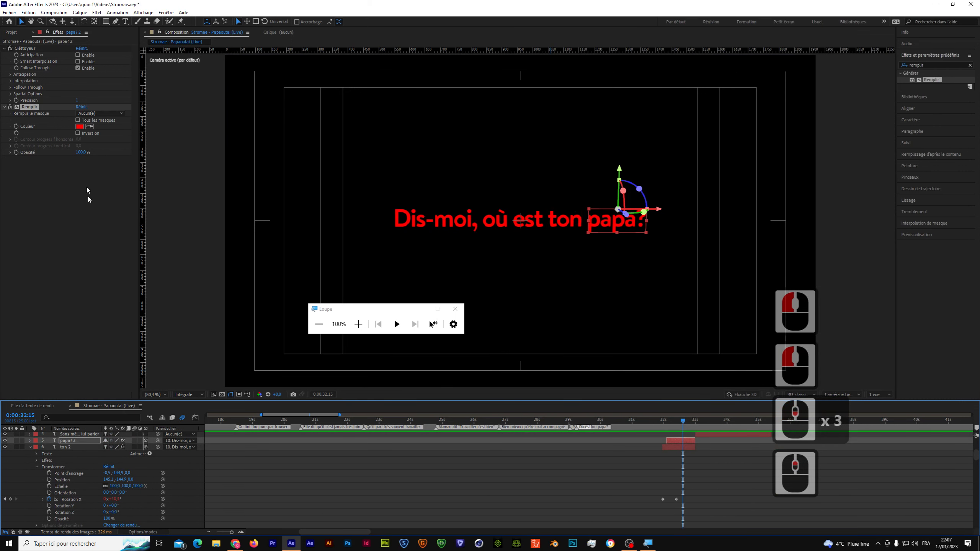
scroll(69, 456, up, 5)
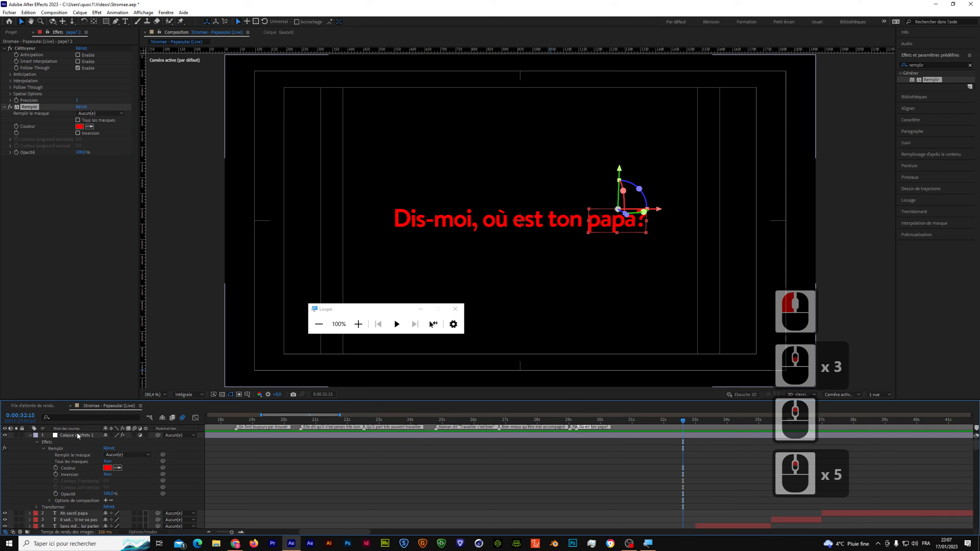
click(56, 448)
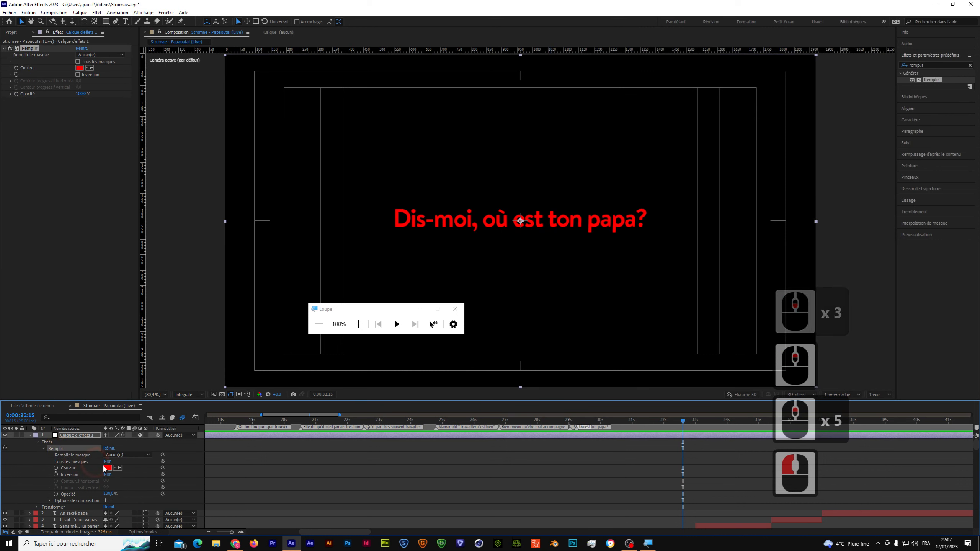
click(79, 67)
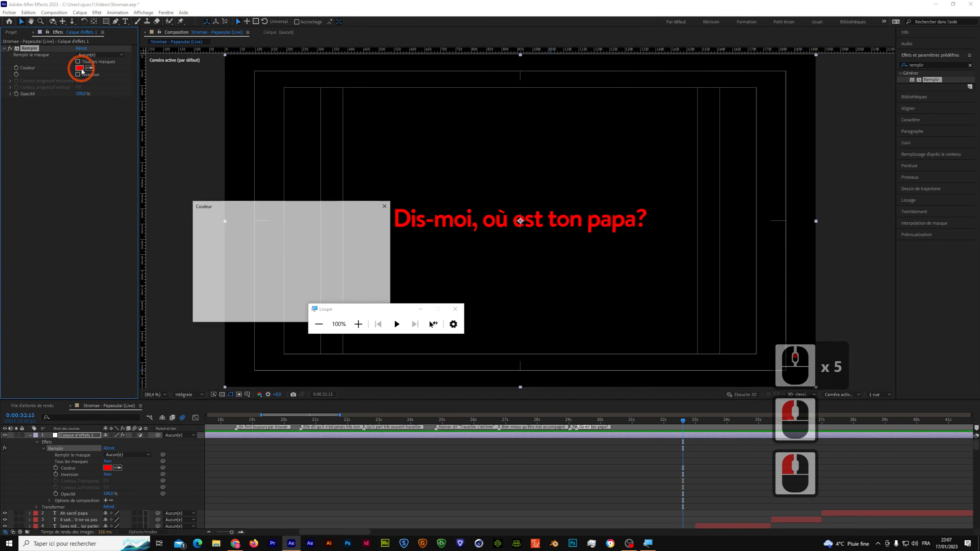
drag(210, 225, 190, 212)
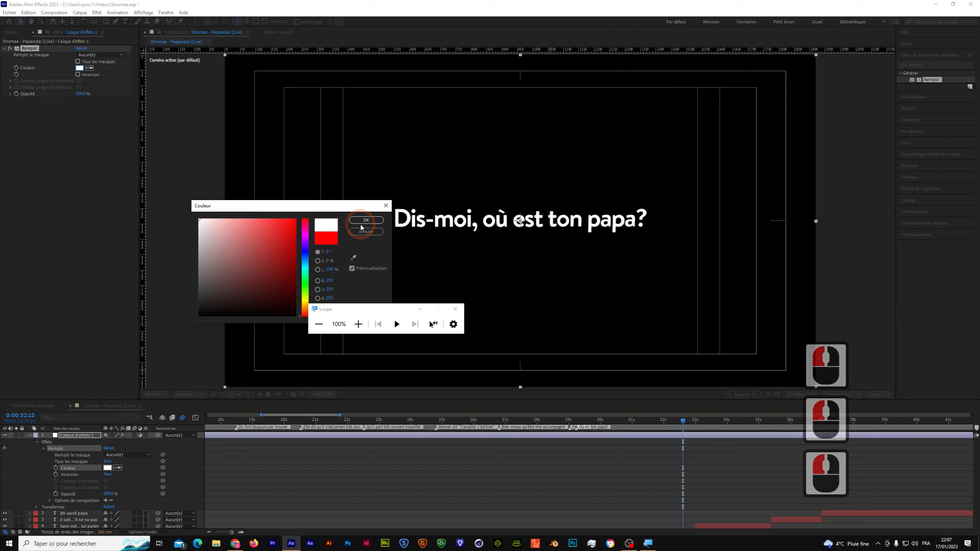
click(32, 436)
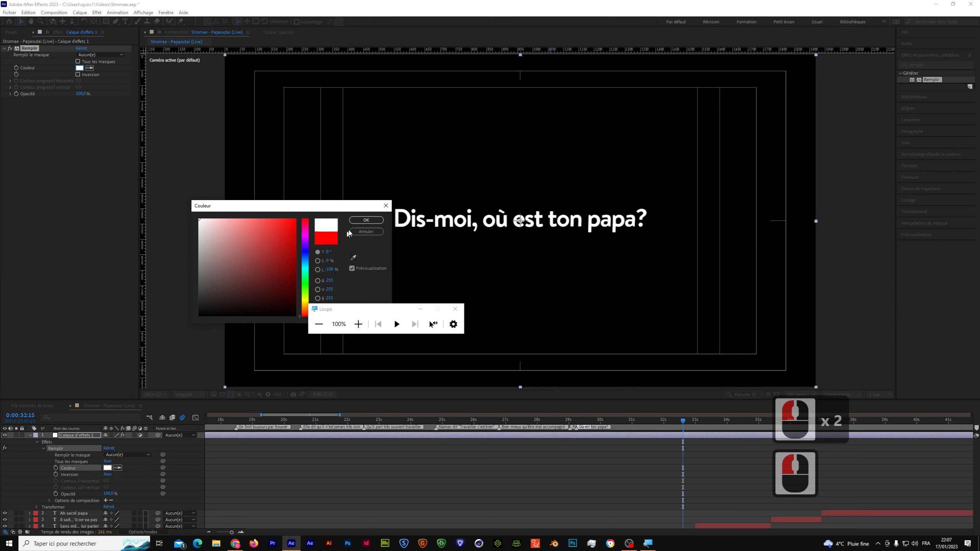
click(366, 220)
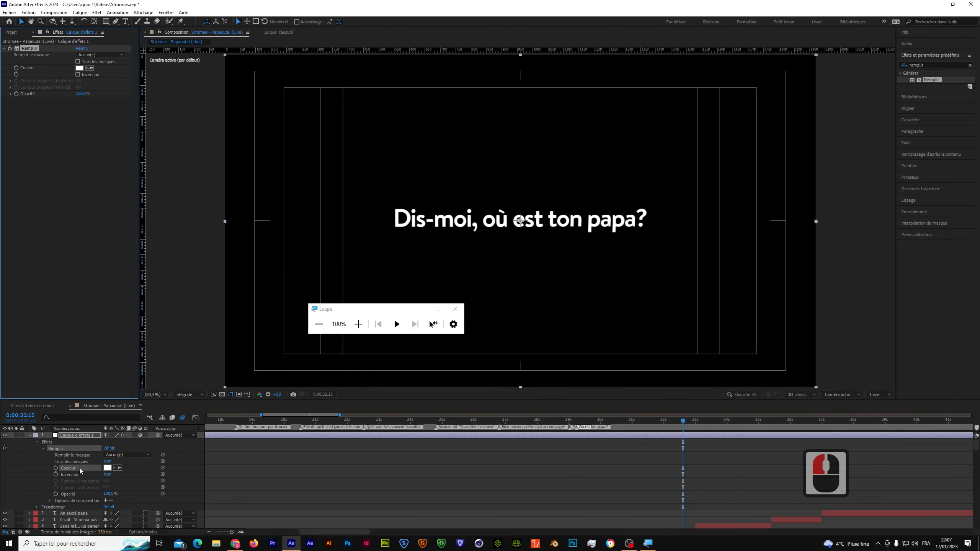
- Expand the Remplir settings of the "est 2" layer and try to link its Couleur to that of "Calque d'effets 1"
scroll(80, 469, down, 9)
scroll(82, 471, down, 1)
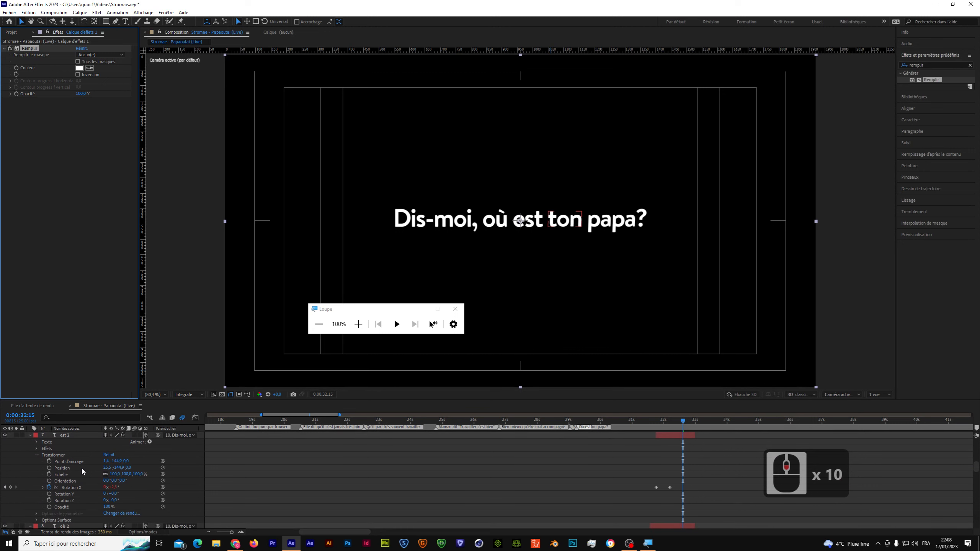
scroll(81, 467, up, 1)
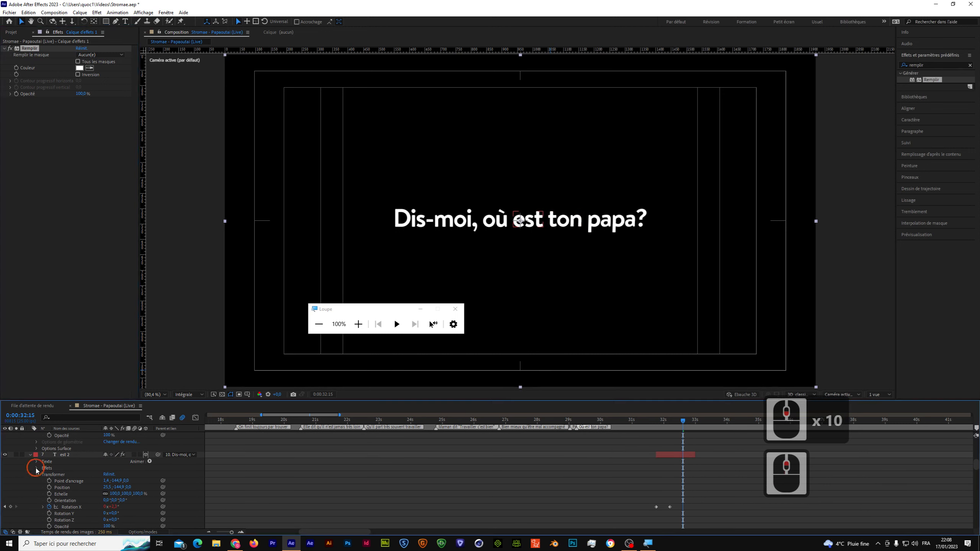
click(37, 468)
click(42, 480)
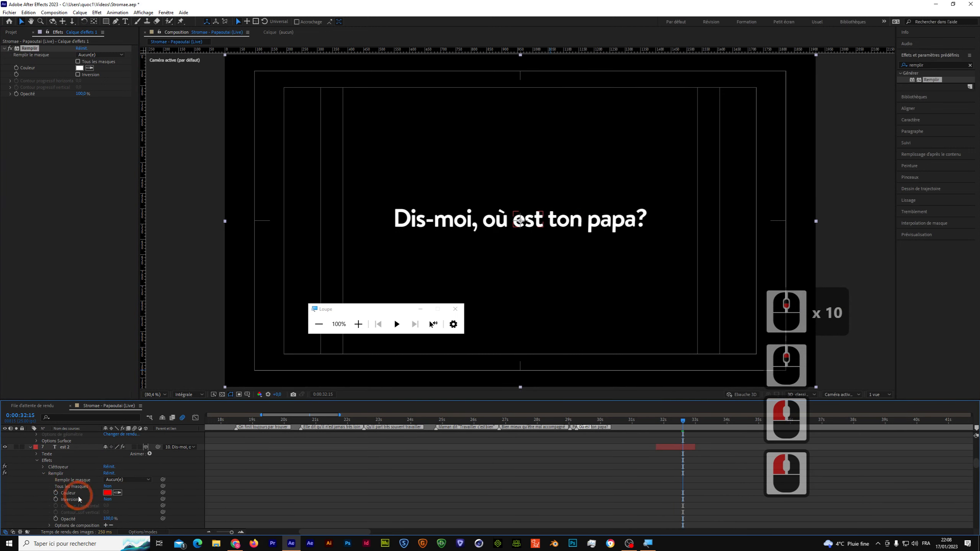
mouse_move(160, 494)
mouse_down()
mouse_move(114, 432)
mouse_move(89, 428)
mouse_move(162, 504)
mouse_up()
click(165, 504)
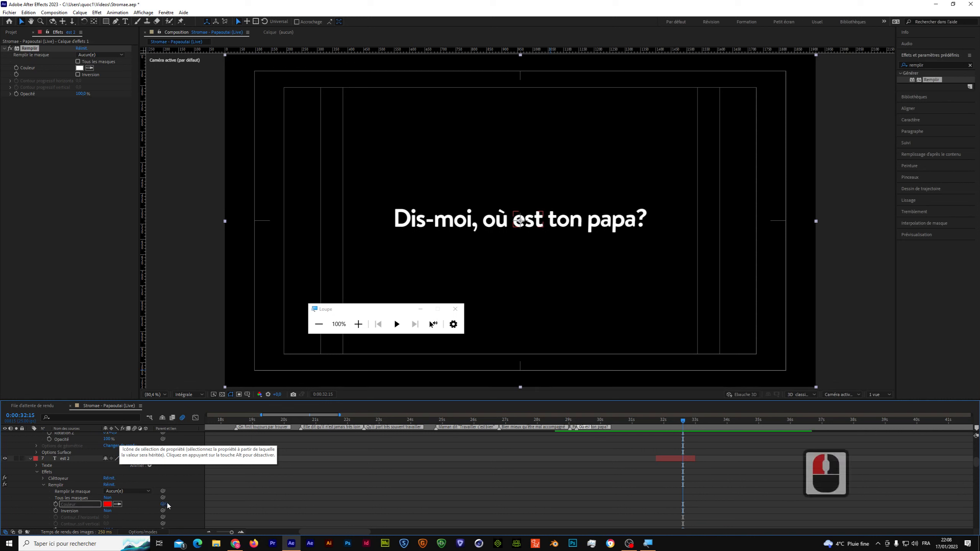
- Hide the "Calque d'effets 1" layer and select the word "papa?" in the composition
scroll(225, 491, up, 14)
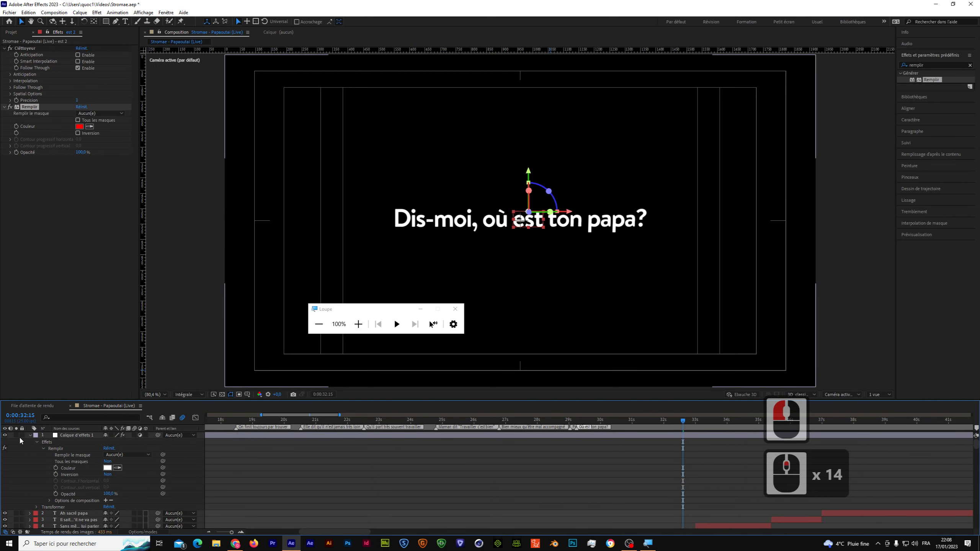
click(5, 435)
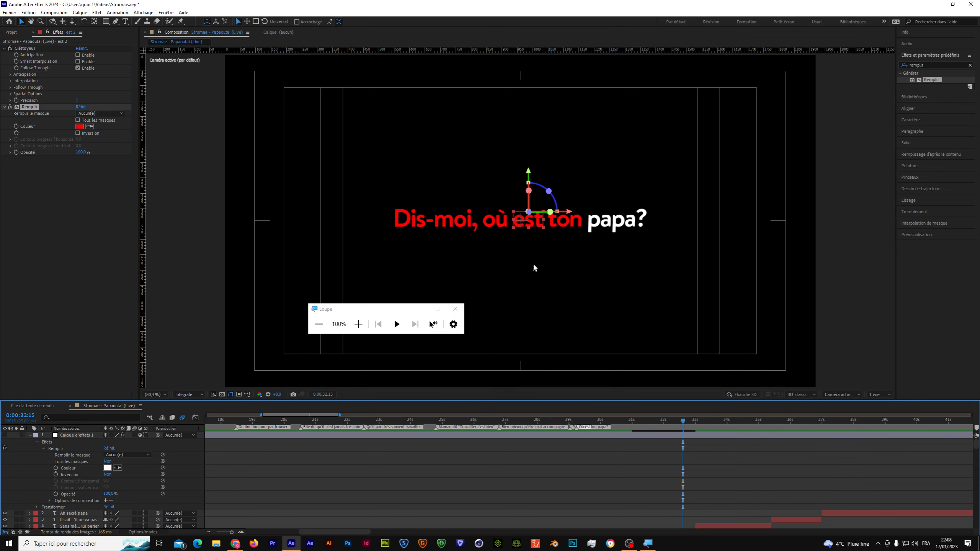
click(617, 220)
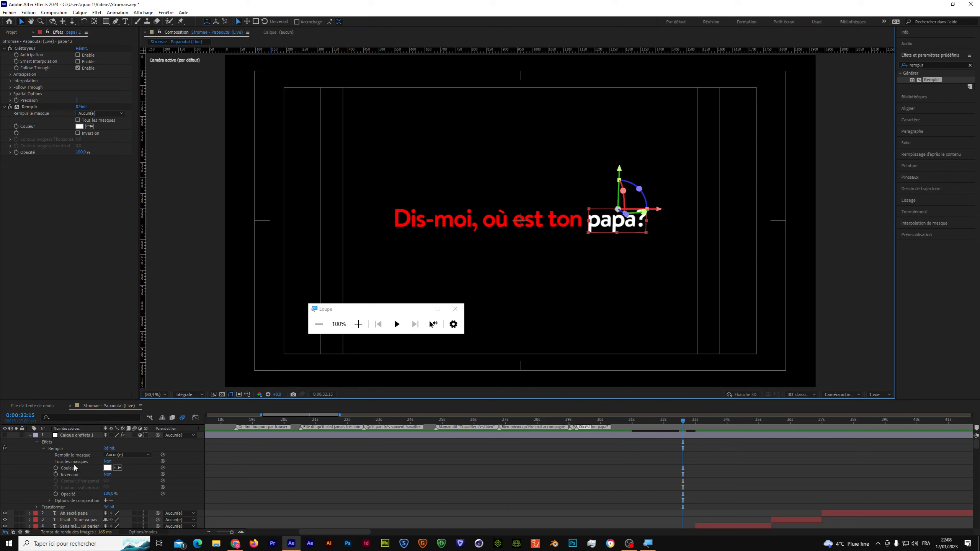
- Link the Remplir Couleur of the "ton 2" layer to the Couleur of "Calque d'effets 1", then collapse the "ton 2" layer
scroll(68, 470, down, 7)
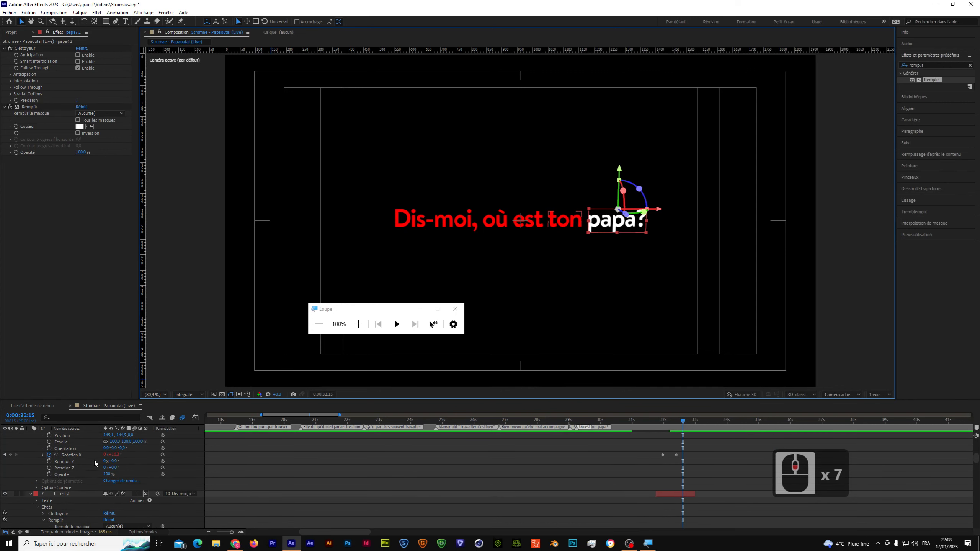
scroll(95, 461, up, 3)
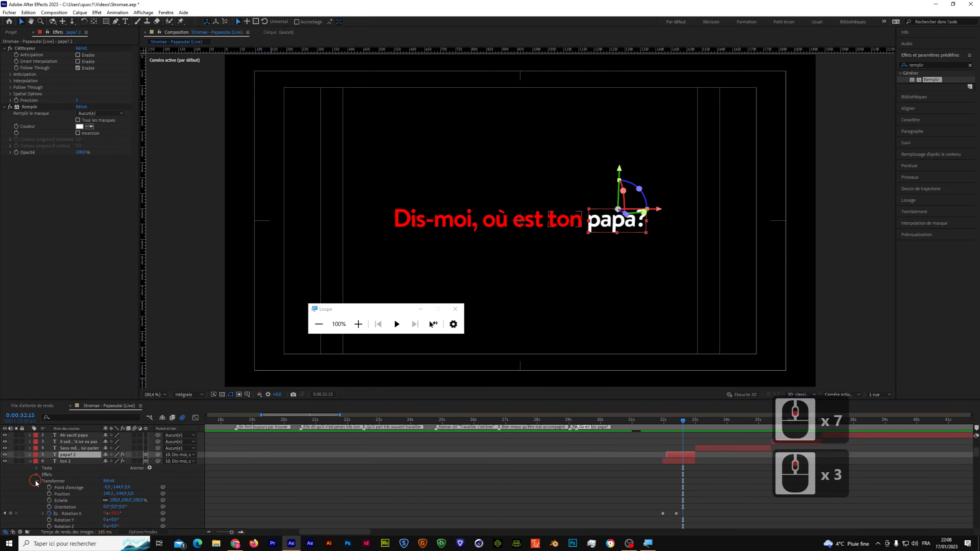
click(36, 481)
click(36, 475)
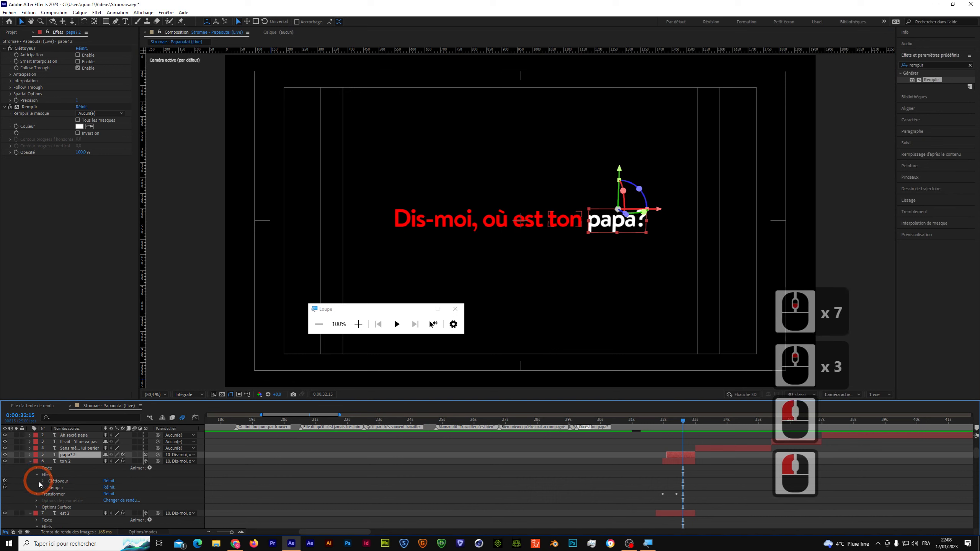
click(43, 488)
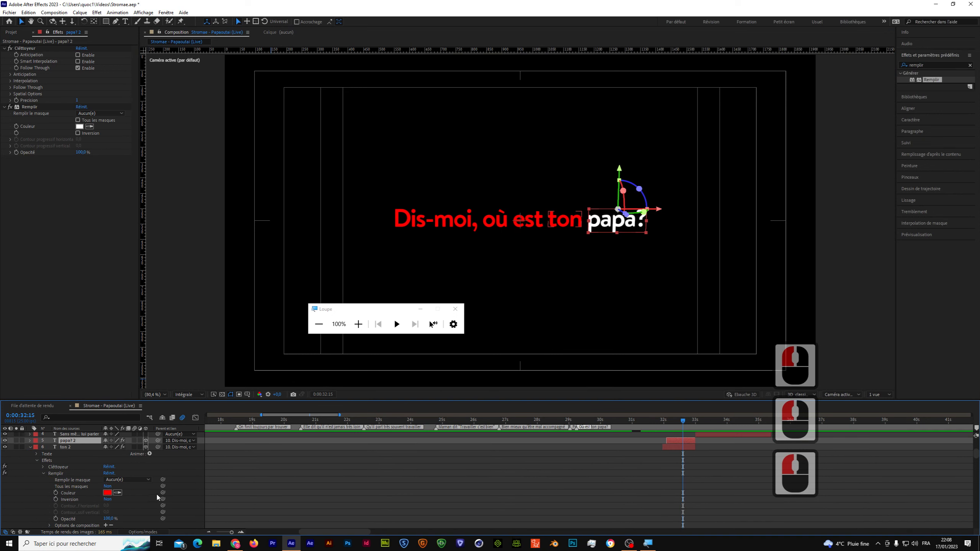
drag(162, 495, 76, 470)
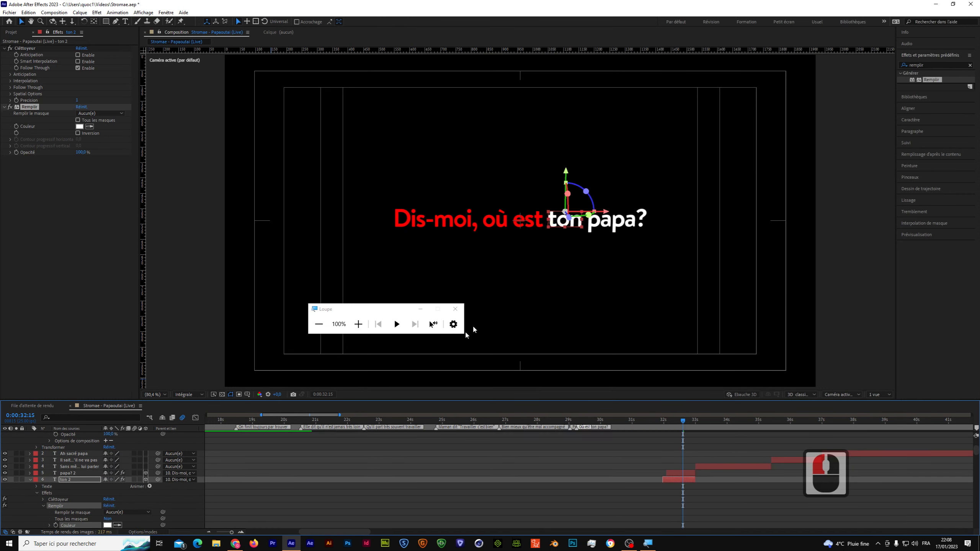
click(30, 479)
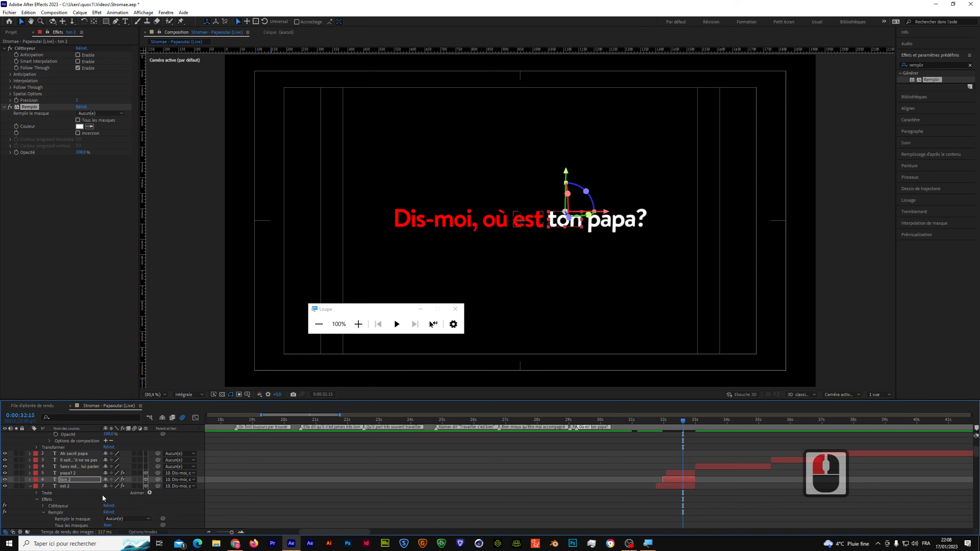
- Link the Remplir Couleur of the "est 2" layer to the Couleur of "Calque d'effets 1"
scroll(96, 497, down, 3)
click(68, 512)
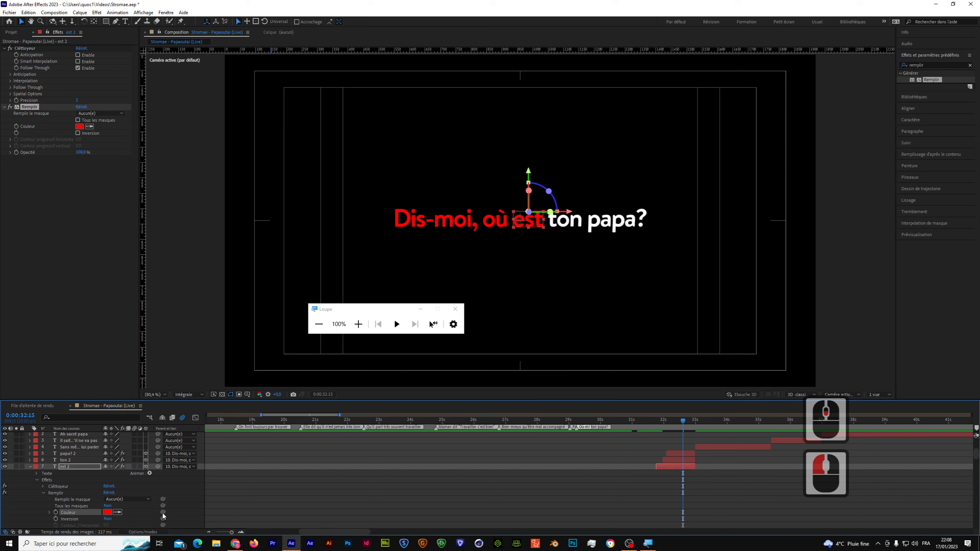
drag(163, 516, 84, 437)
drag(86, 441, 69, 446)
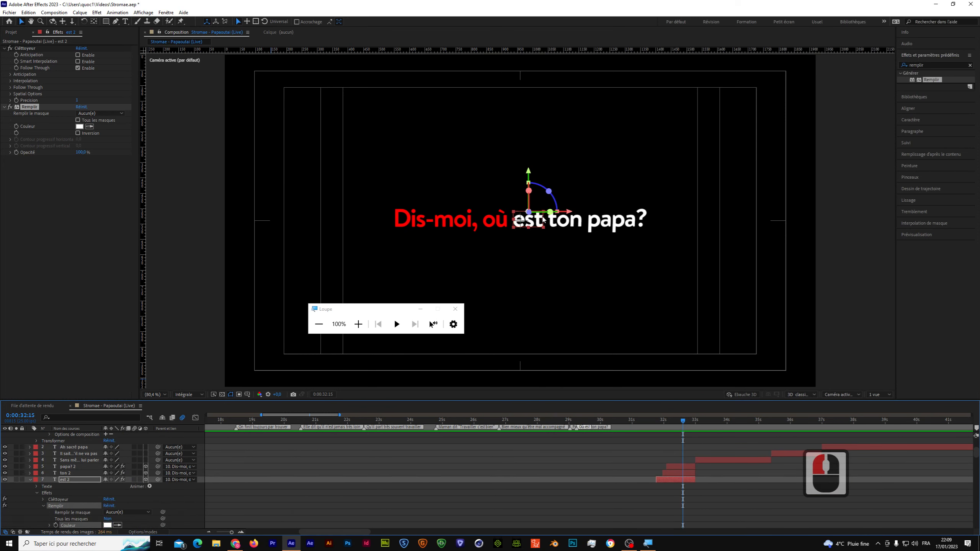
- Expand the Remplir settings of the "où 2" layer and link its Couleur to the Couleur of "Calque d'effets 1"
scroll(110, 502, down, 7)
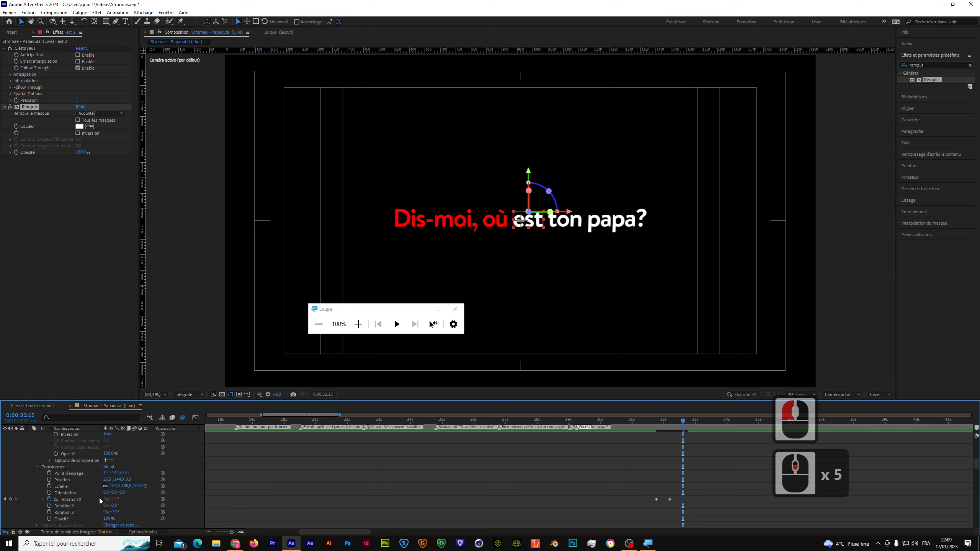
scroll(98, 497, down, 2)
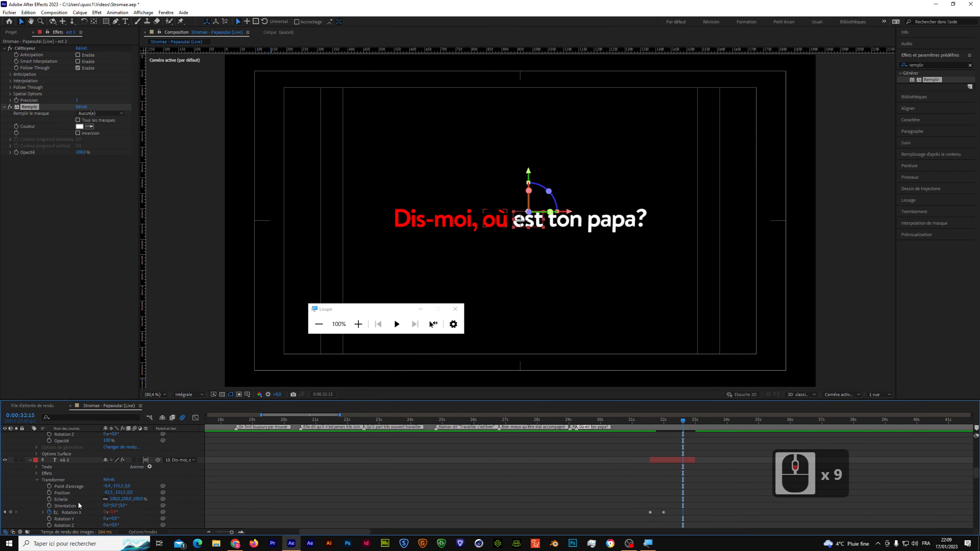
click(36, 460)
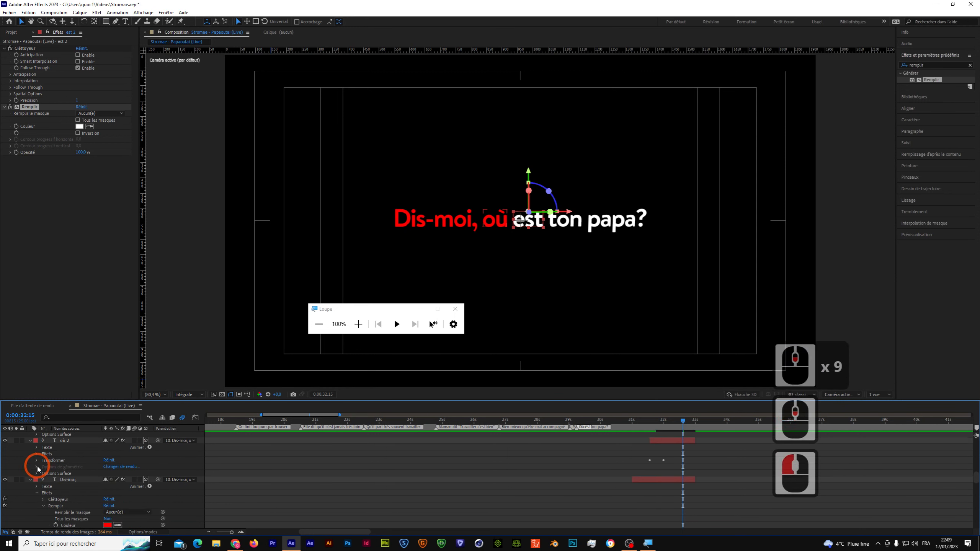
click(36, 454)
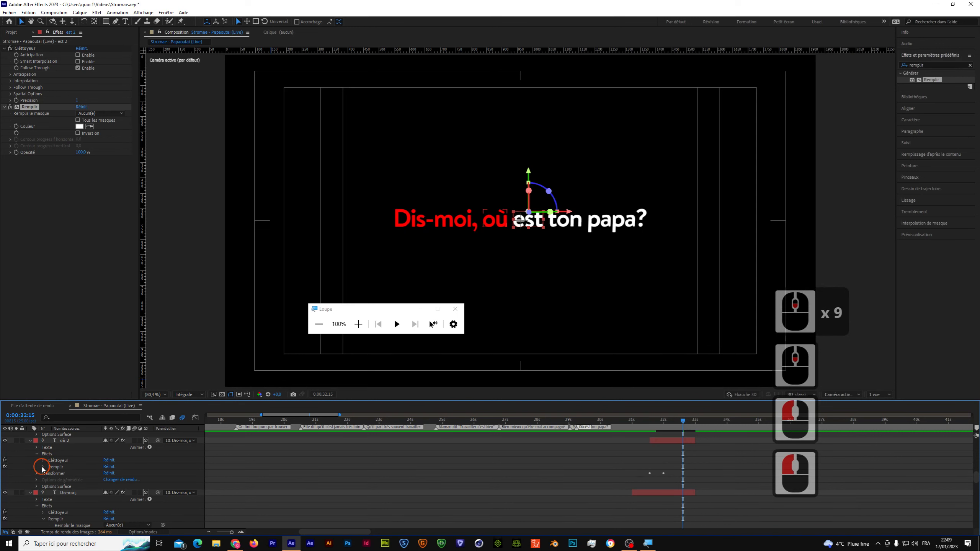
click(42, 467)
click(162, 487)
drag(163, 490, 64, 463)
scroll(99, 434, up, 6)
scroll(96, 435, up, 16)
- Link the Remplir Couleur of the "Dis-moi," layer to the Couleur of "Calque d'effets 1"
scroll(108, 494, down, 6)
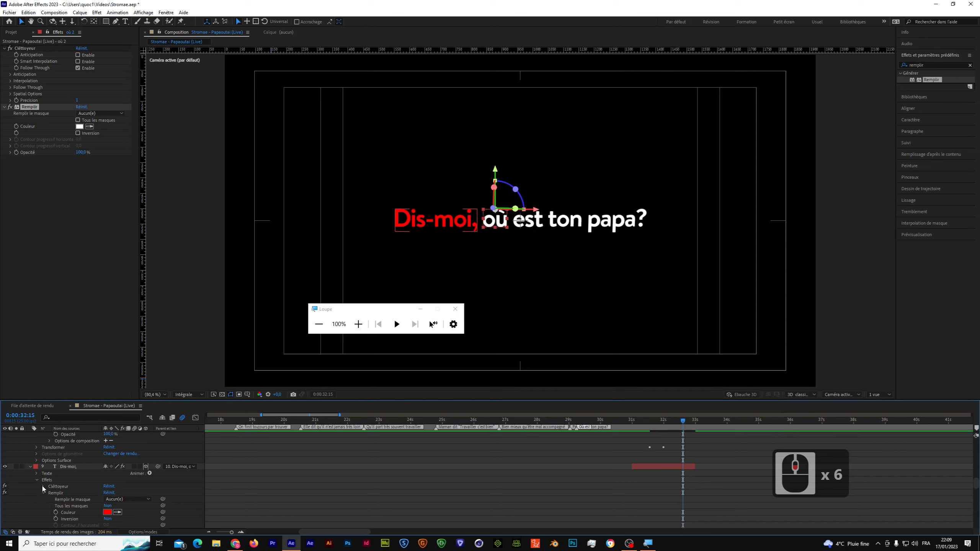
drag(163, 515, 68, 468)
scroll(131, 431, up, 5)
scroll(132, 439, up, 9)
scroll(50, 479, down, 4)
- Test the linked words with a blue Remplir Couleur on "Calque d'effets 1" and restore the colour to white
scroll(50, 480, up, 14)
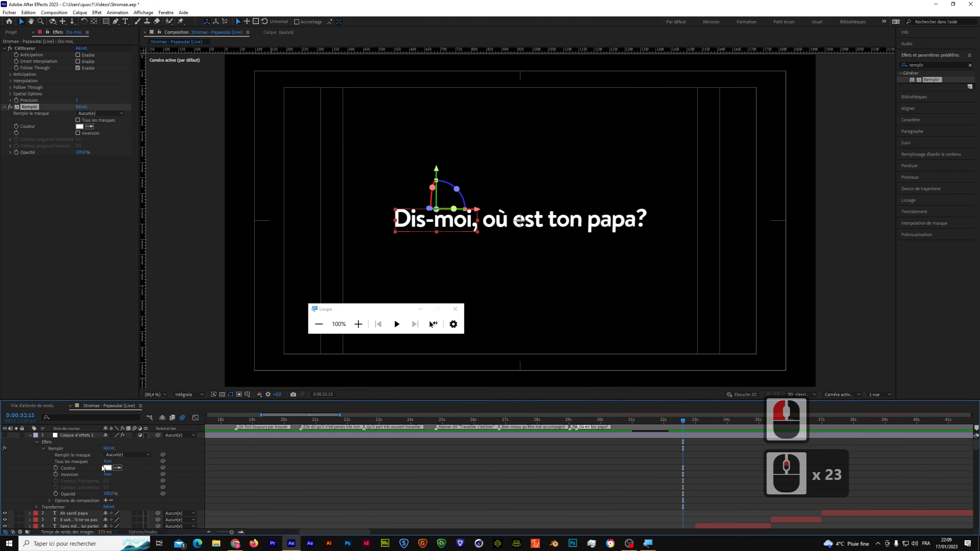
click(107, 467)
mouse_move(285, 245)
mouse_down()
mouse_move(297, 246)
mouse_move(285, 235)
mouse_up()
click(304, 252)
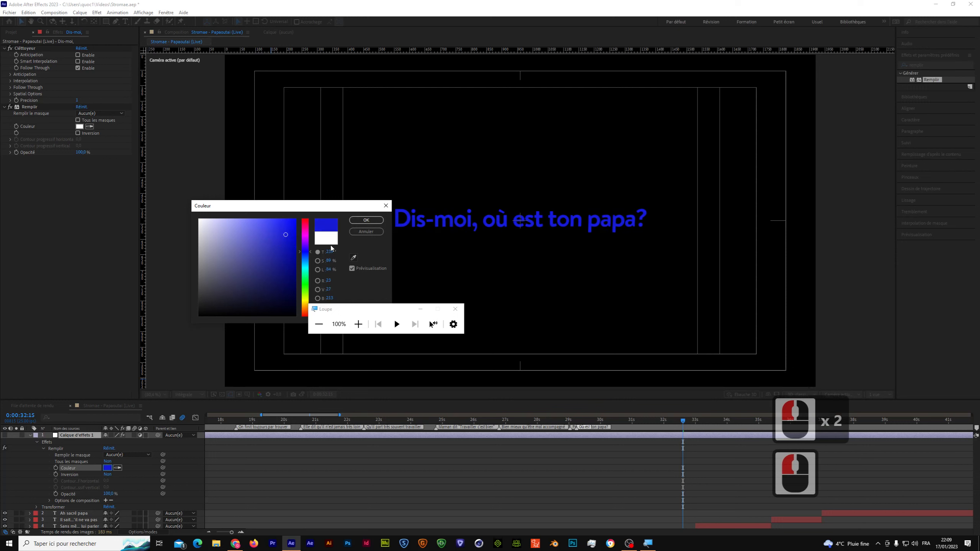
click(327, 238)
click(373, 221)
- Select the Remplir effect of "Calque d'effets 1" and collapse that layer in the timeline
click(79, 449)
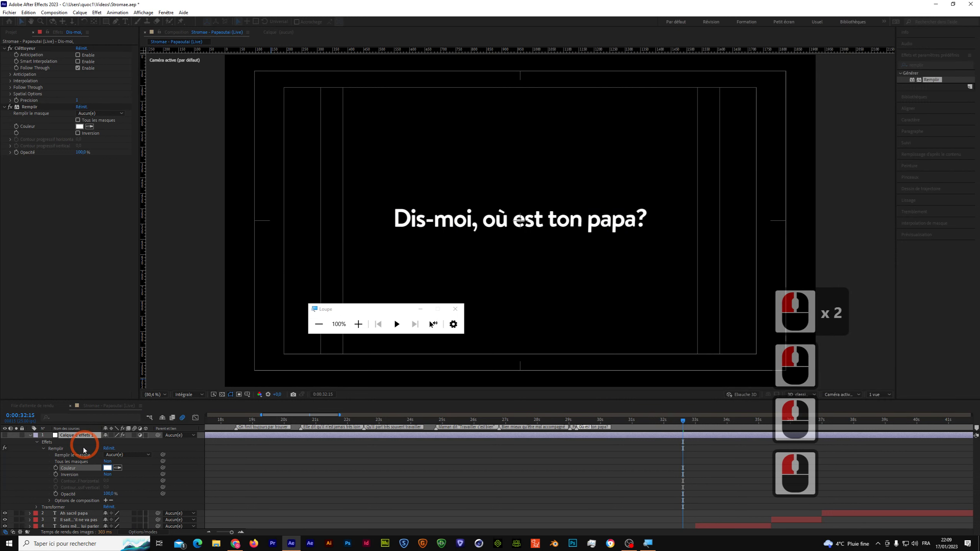
click(31, 435)
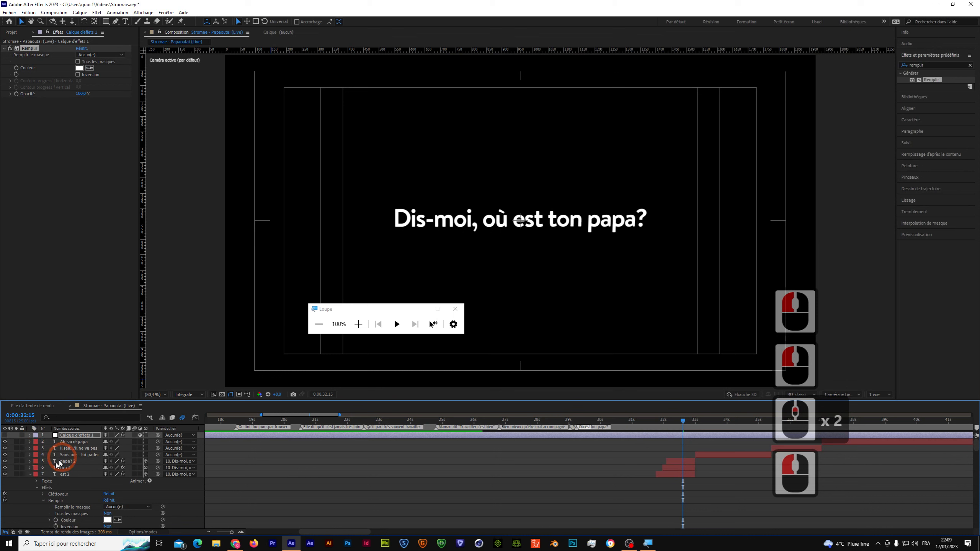
- Collapse the "est 2", "où 2" and "Dis-moi," layers in the timeline and move the Loupe window away from the middle of the composition
click(31, 473)
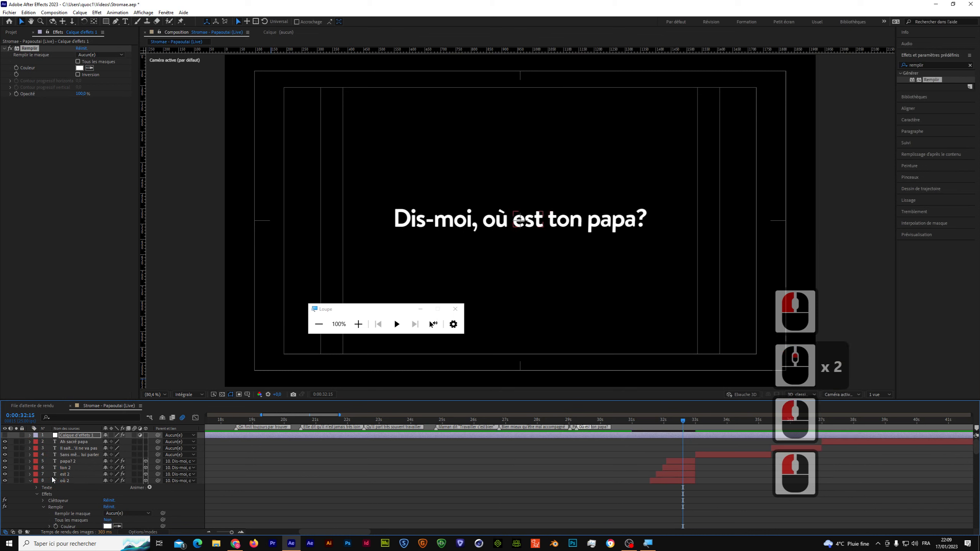
click(34, 481)
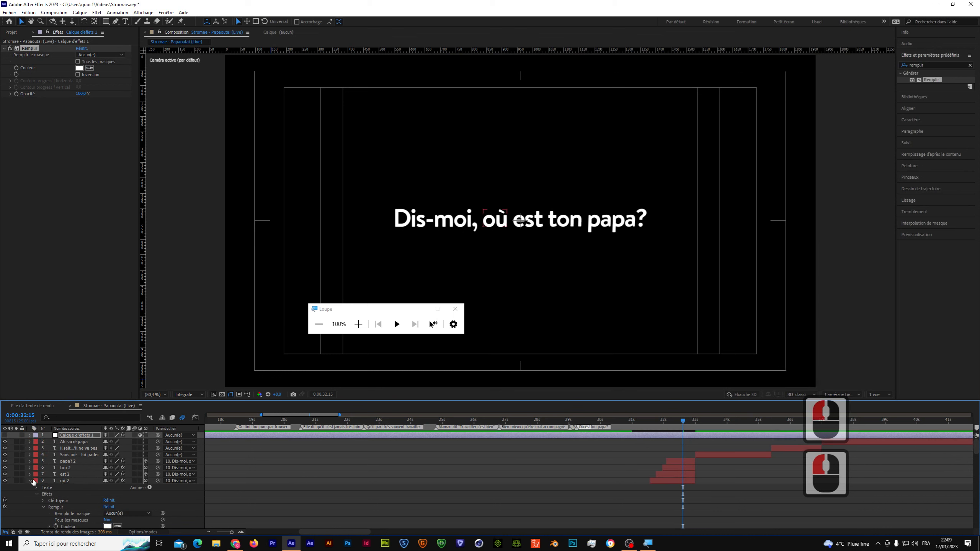
click(30, 480)
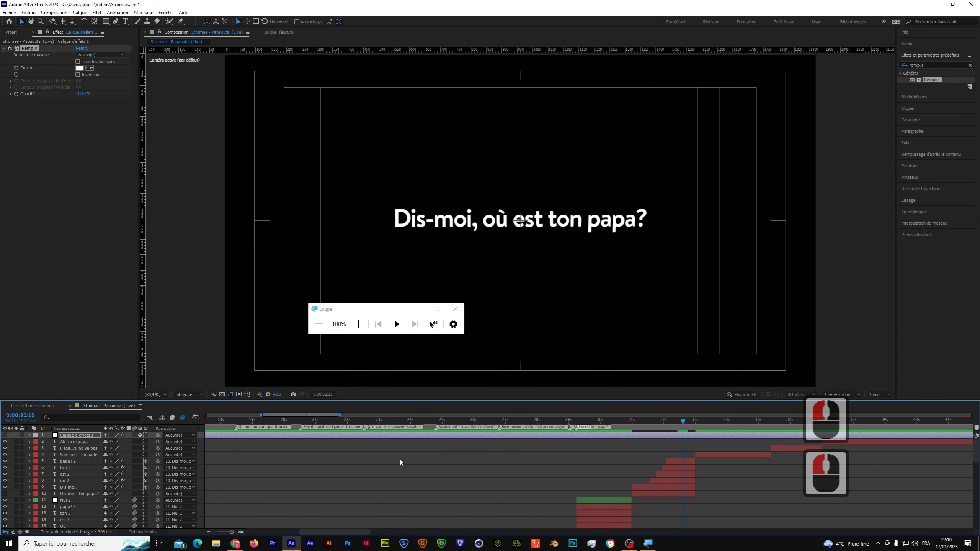
drag(405, 313, 143, 176)
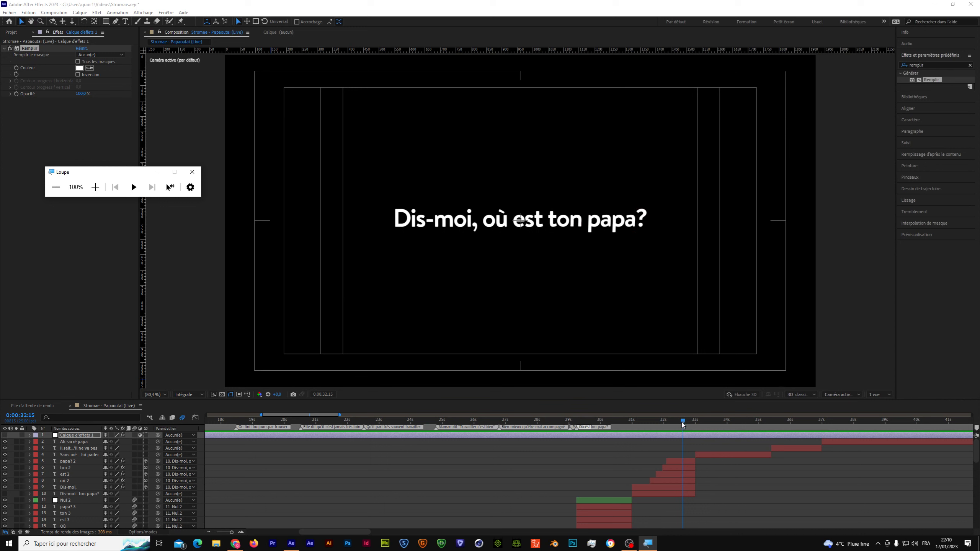
- Trim the "Calque d'effets 1" layer to start at 0:00:31:00 and end at 0:00:33:00, matching the "Dis-moi, où est ton papa?" words
drag(663, 421, 632, 436)
key(Caps_Lock)
key(Caps_Lock)
shift+click(632, 436)
click(634, 438)
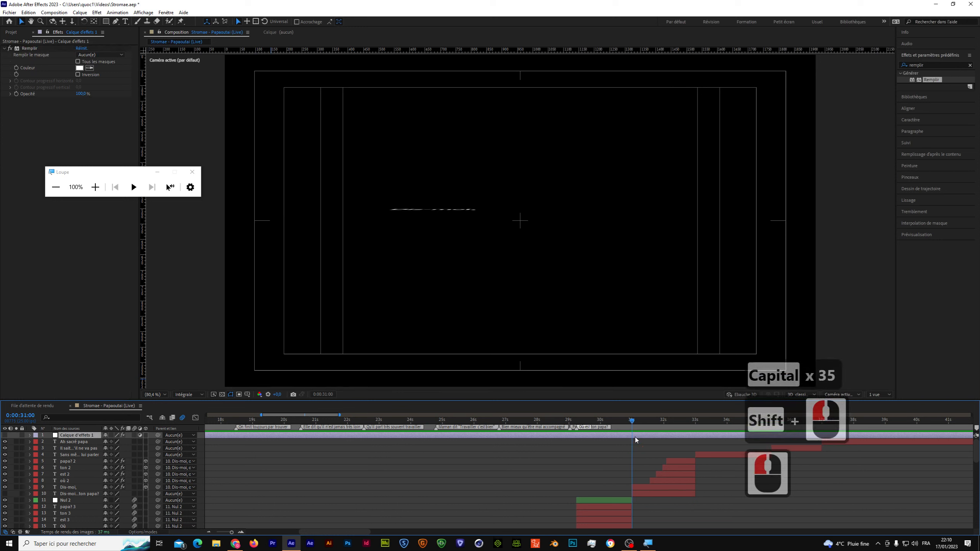
key(alt+ugrave)
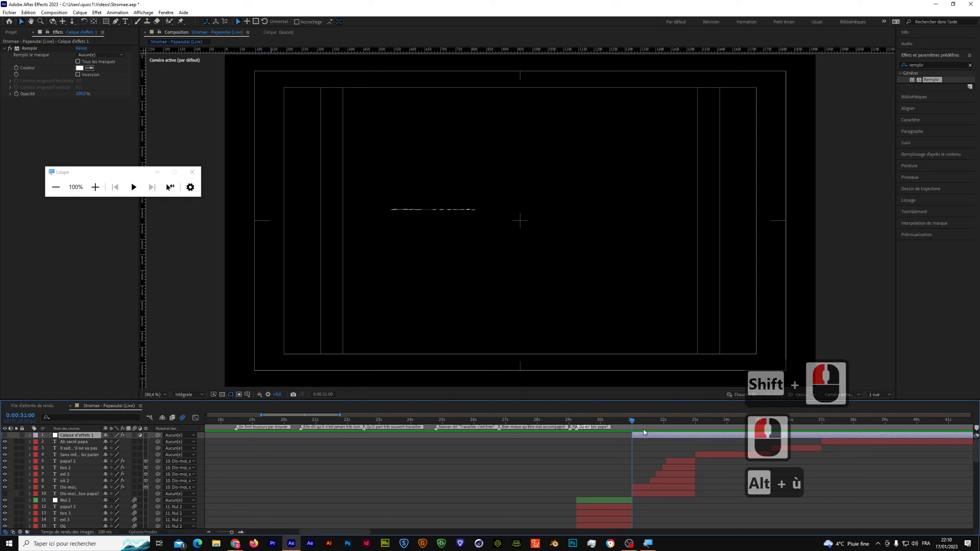
drag(640, 420, 698, 427)
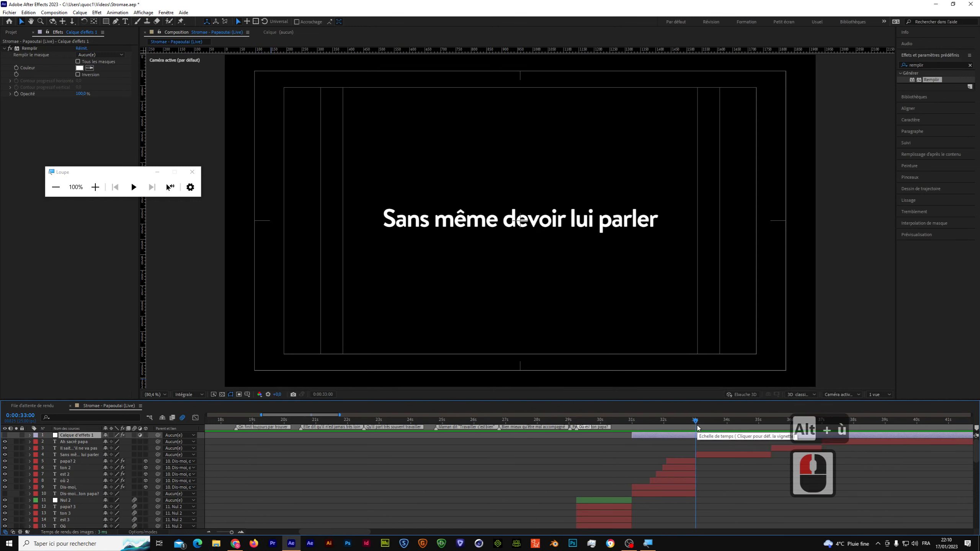
key(alt+dollar)
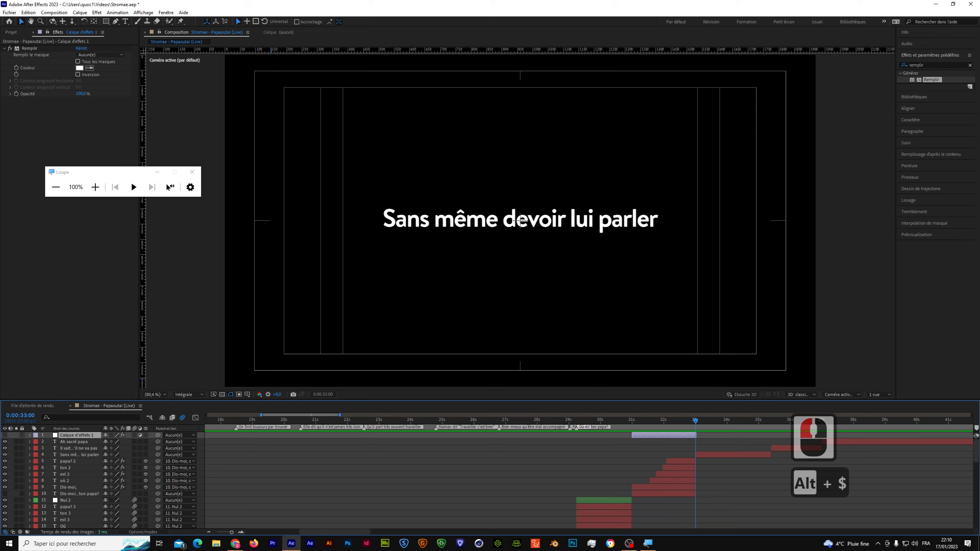